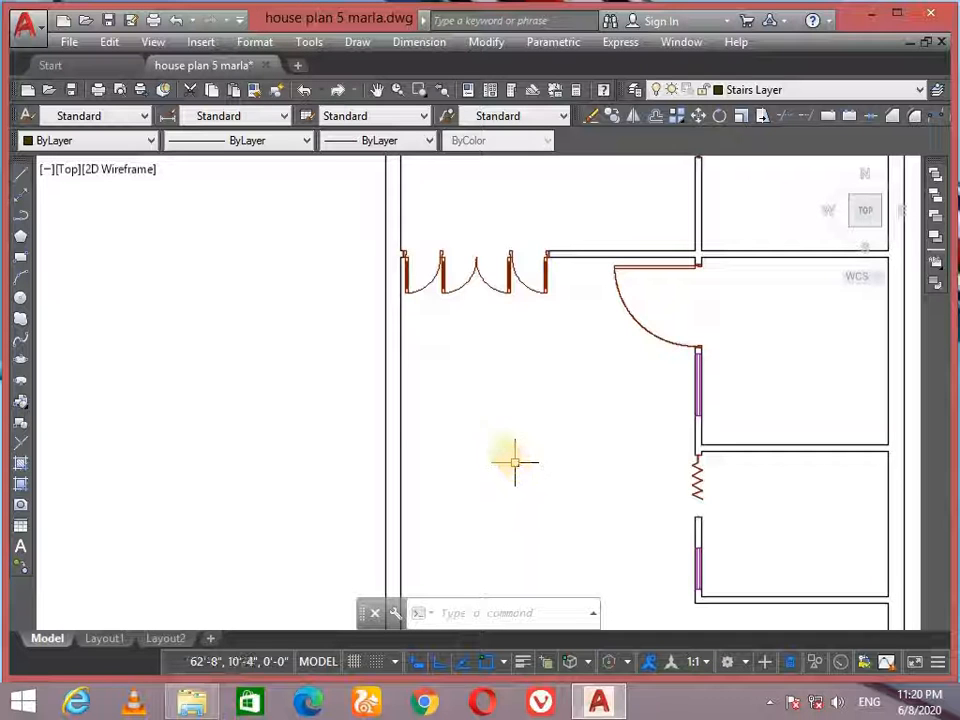
# Step: Draw a 6' vertical line downward along the inner face of the left wall, below the four-leaf door
pyautogui.moveTo(428, 418)
pyautogui.mouseDown(button='middle')
pyautogui.moveTo(489, 407)
pyautogui.moveTo(476, 354)
pyautogui.moveTo(378, 343)
pyautogui.mouseUp(button='middle')
pyautogui.scroll(2, 476, 354)
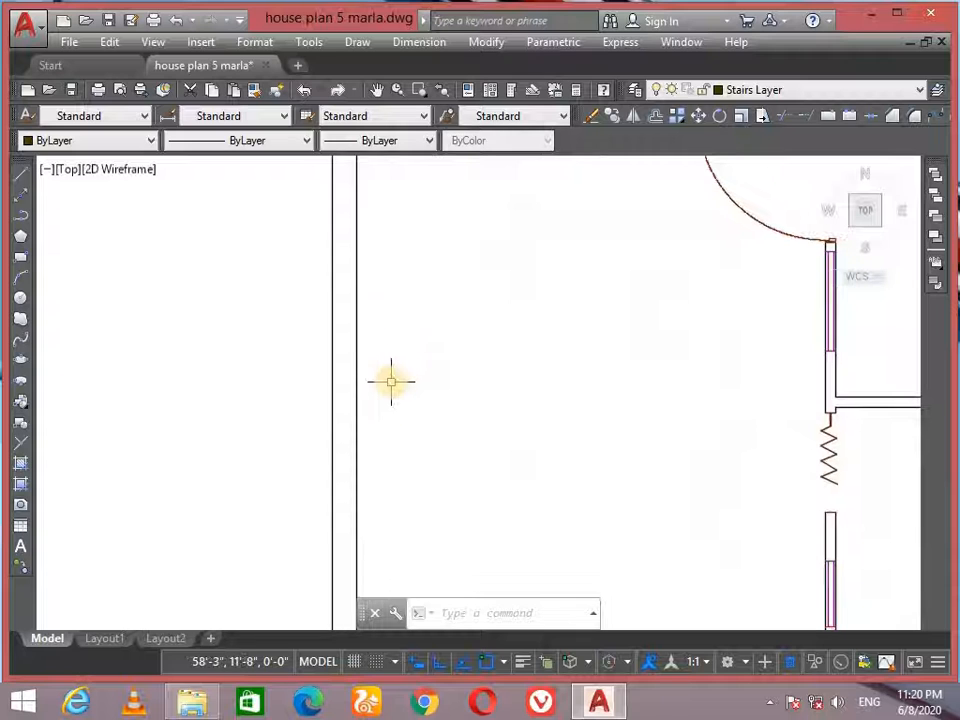
pyautogui.write('l')
pyautogui.press('Return')
pyautogui.scroll(-2, 379, 330)
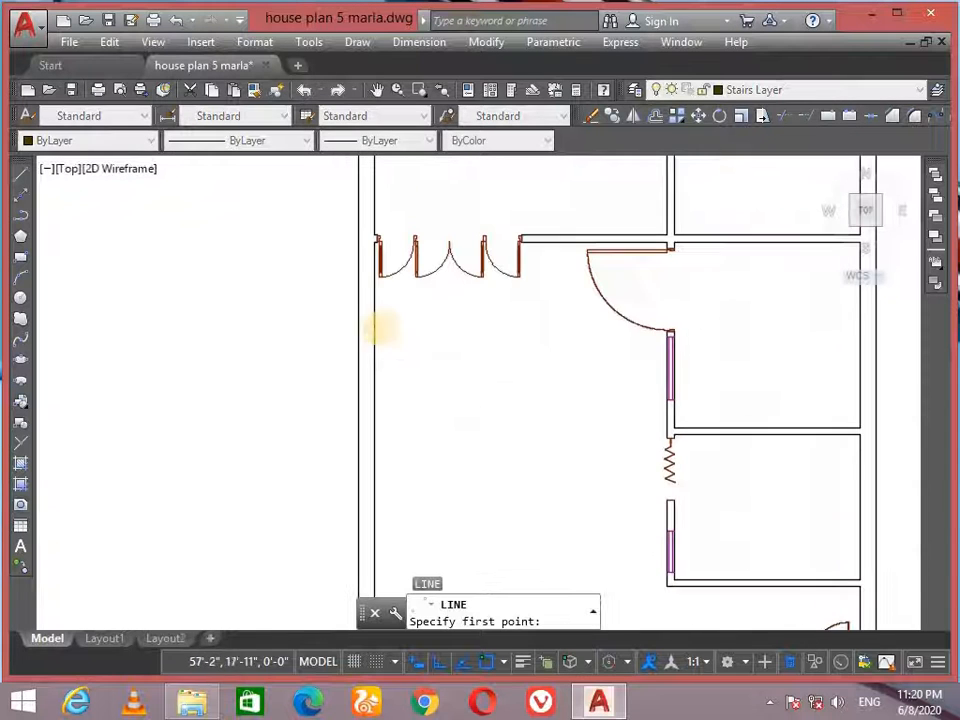
pyautogui.click(374, 330)
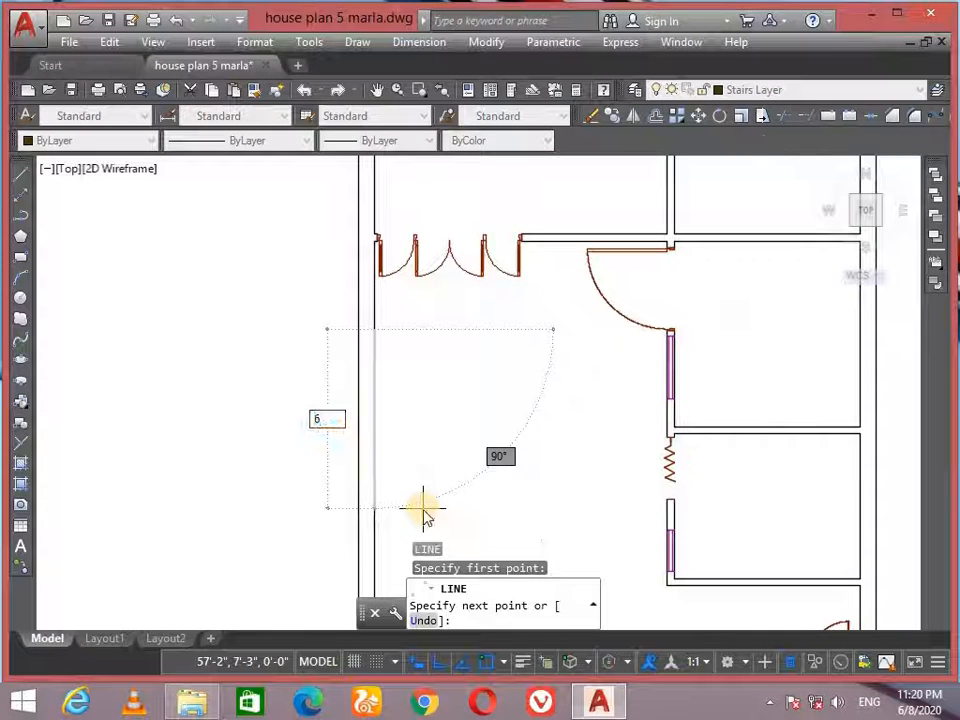
pyautogui.write('6')
pyautogui.press('Return')
pyautogui.press('Return')
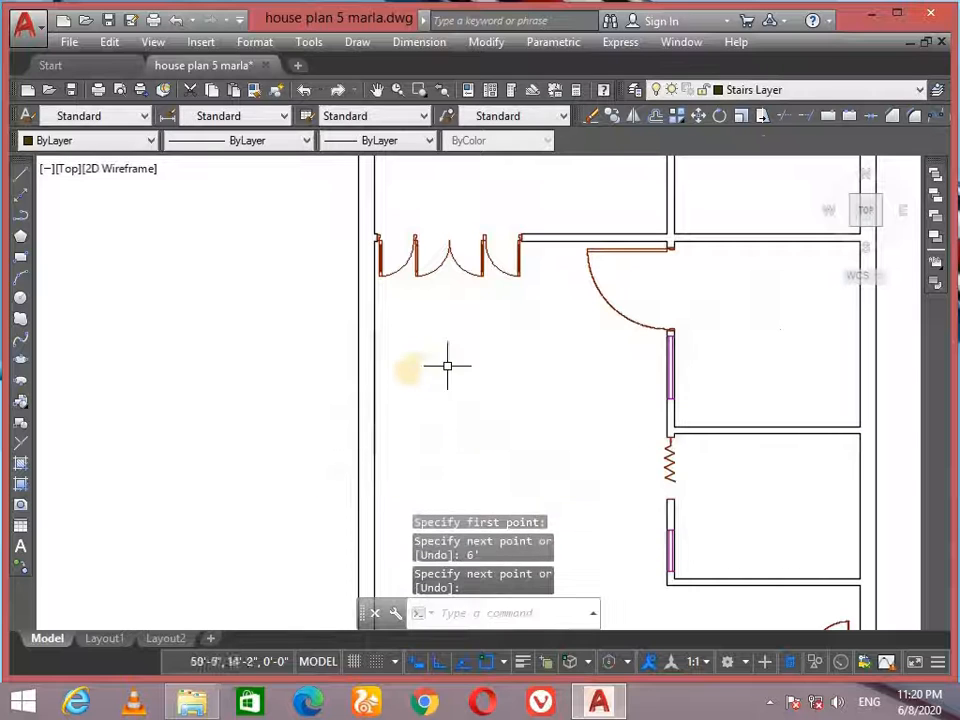
# Step: Offset the 6' line on the left wall's inner face 3' to the right
pyautogui.scroll(2, 403, 371)
pyautogui.press('Return')
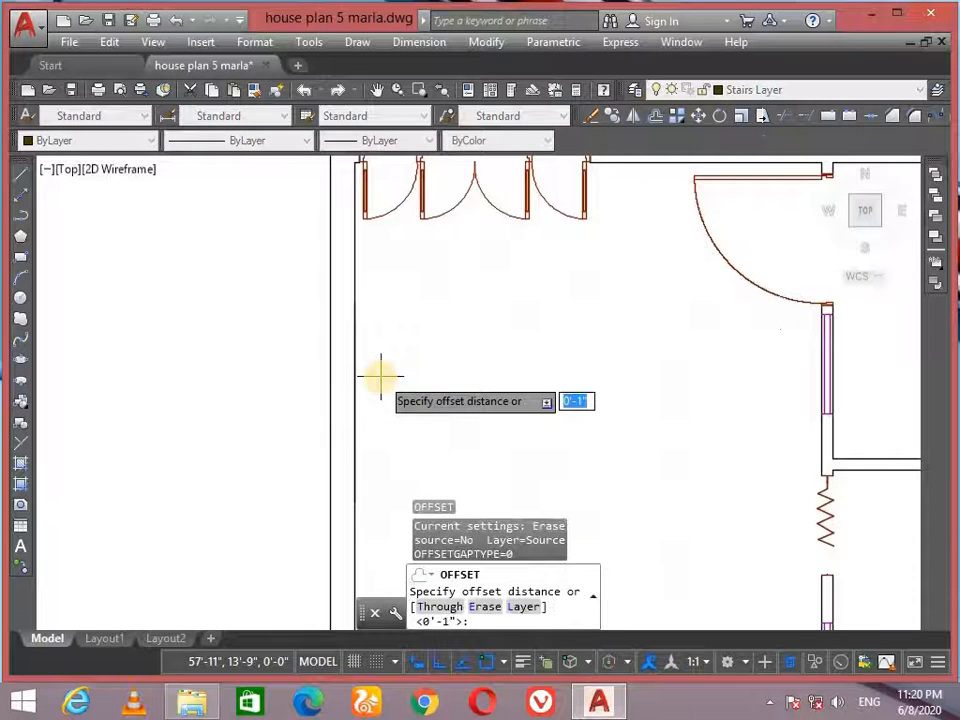
pyautogui.write("3'")
pyautogui.press('Return')
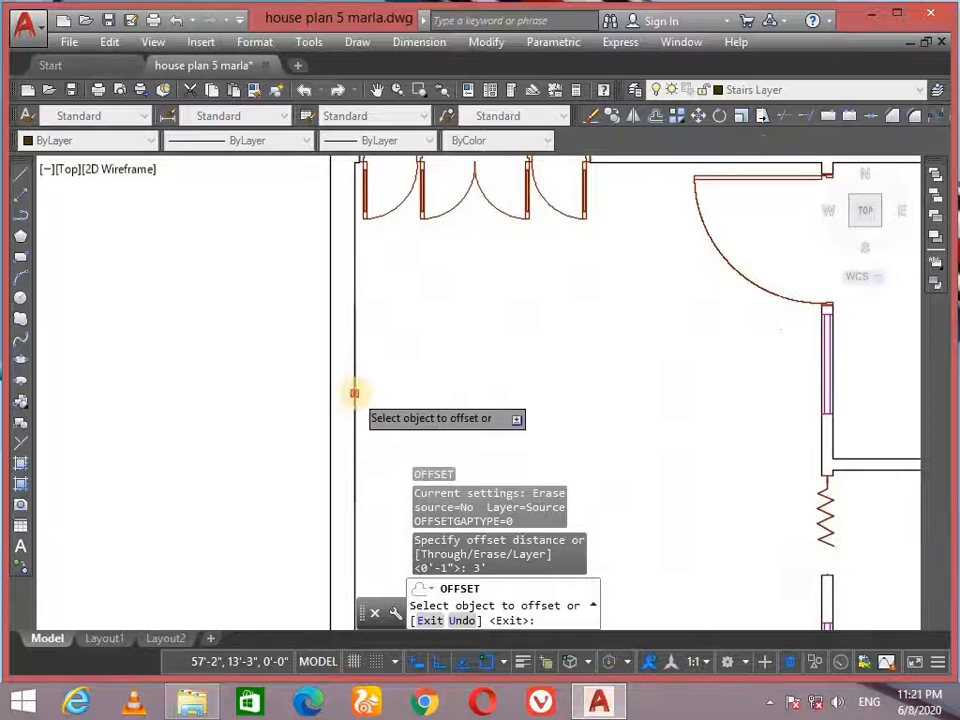
pyautogui.click(355, 392)
pyautogui.click(403, 392)
pyautogui.scroll(-2, 417, 332)
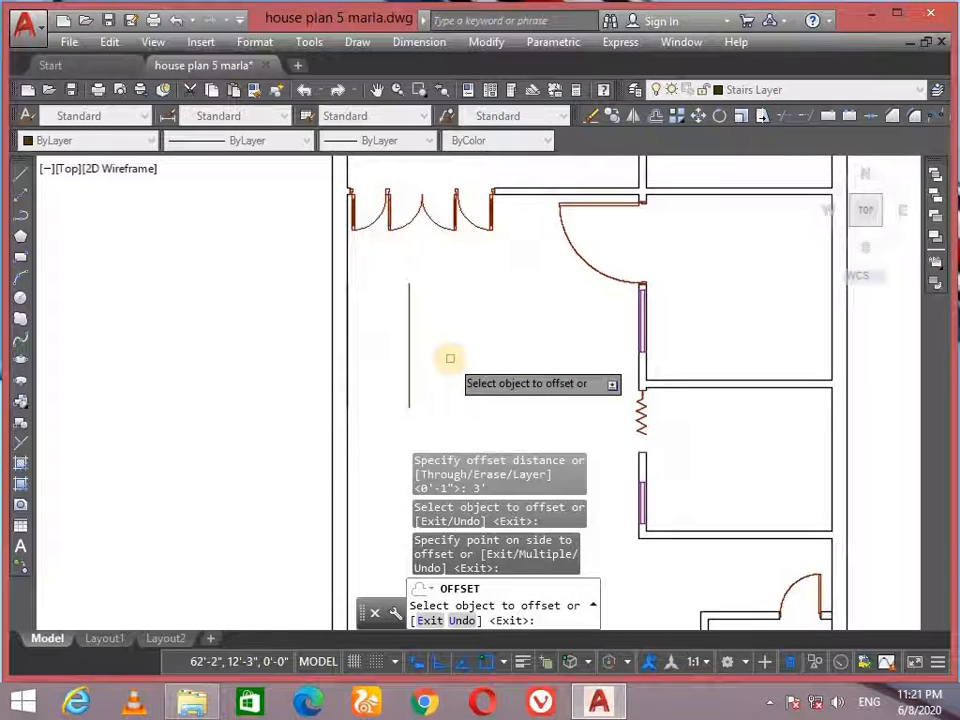
pyautogui.press('Return')
# Step: Offset the free-standing vertical stair line 1' further to the right
pyautogui.press('Return')
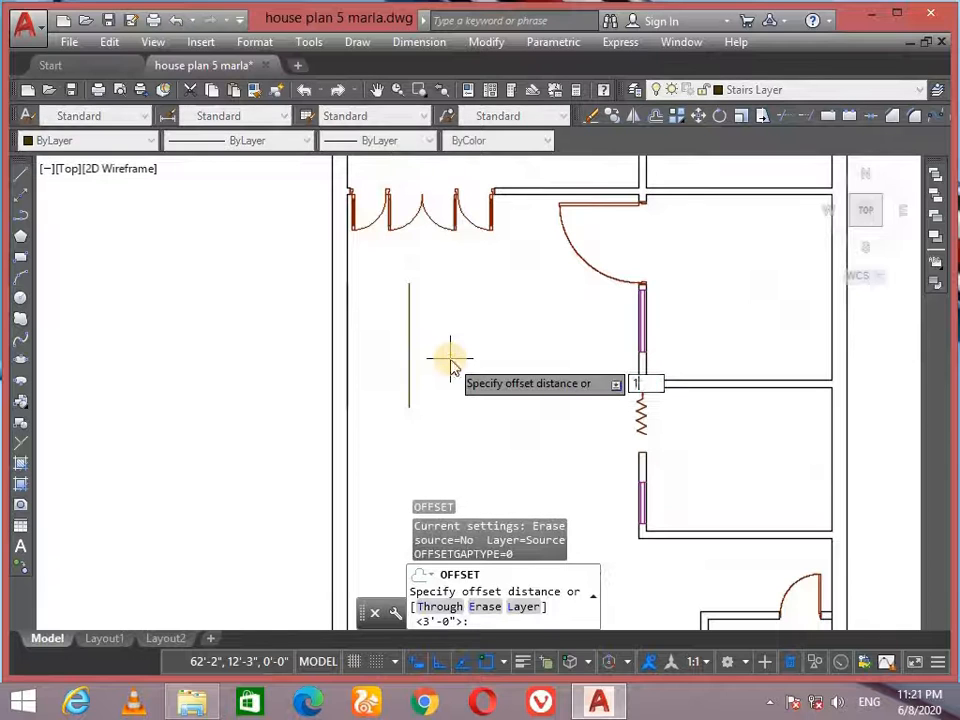
pyautogui.write('1')
pyautogui.press('Return')
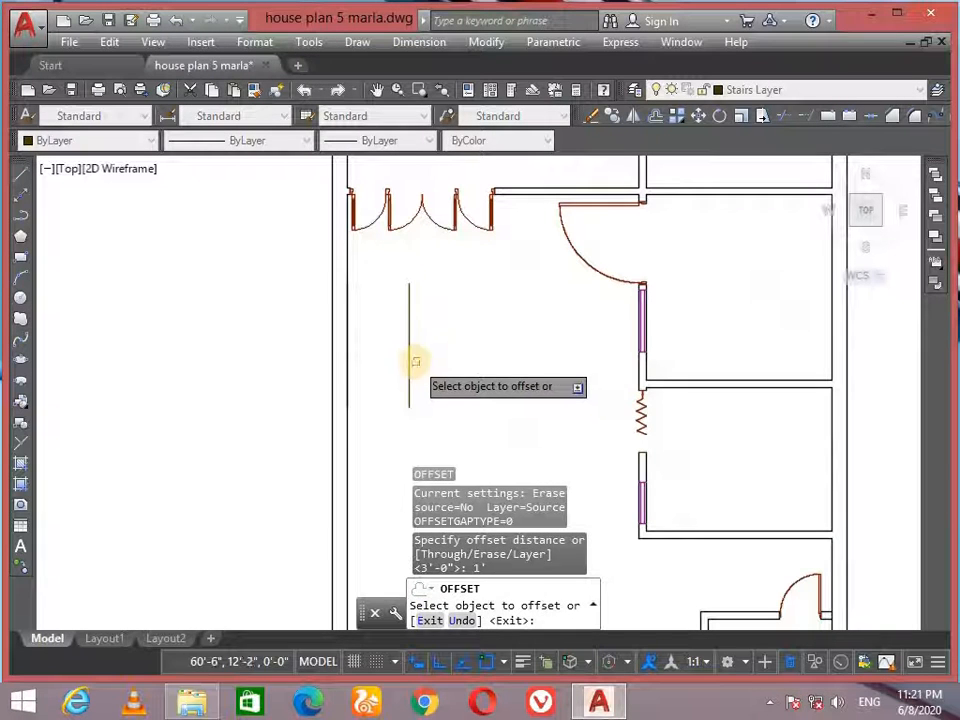
pyautogui.click(409, 360)
pyautogui.click(433, 360)
pyautogui.press('Return')
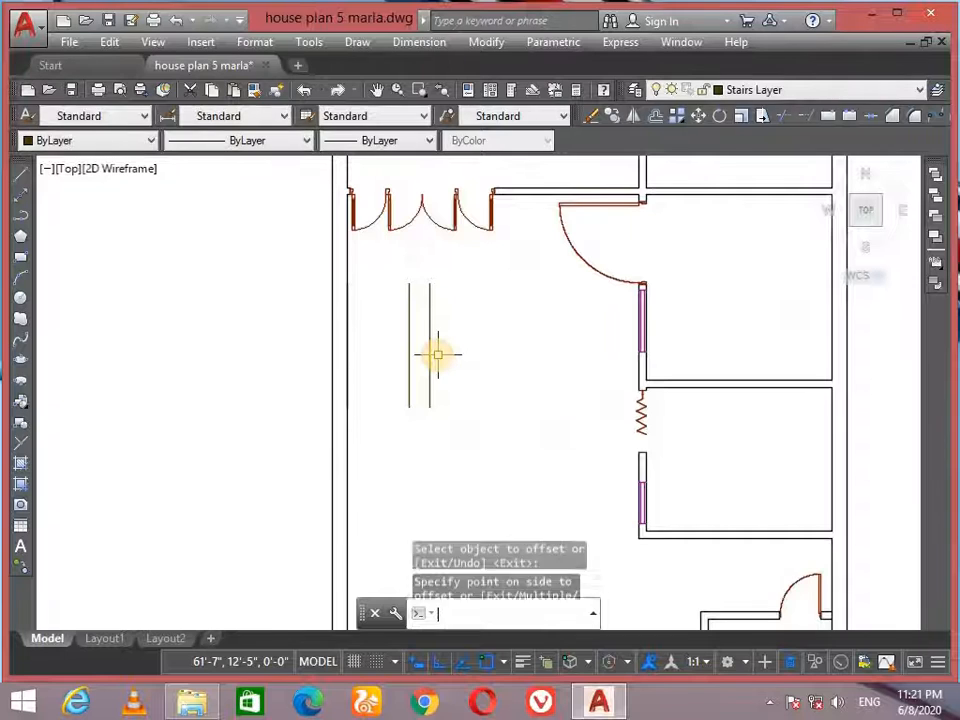
# Step: Offset the rightmost vertical stair line 3' to the right to bound the second flight
pyautogui.write('o')
pyautogui.press('Return')
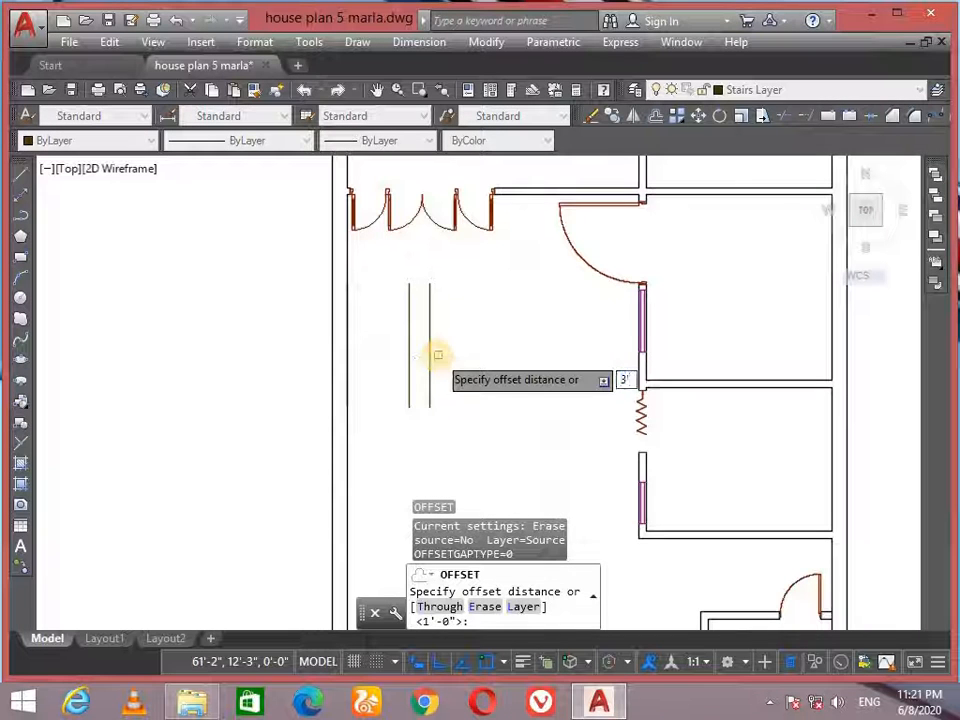
pyautogui.write("3'")
pyautogui.press('Return')
pyautogui.click(430, 343)
pyautogui.click(459, 346)
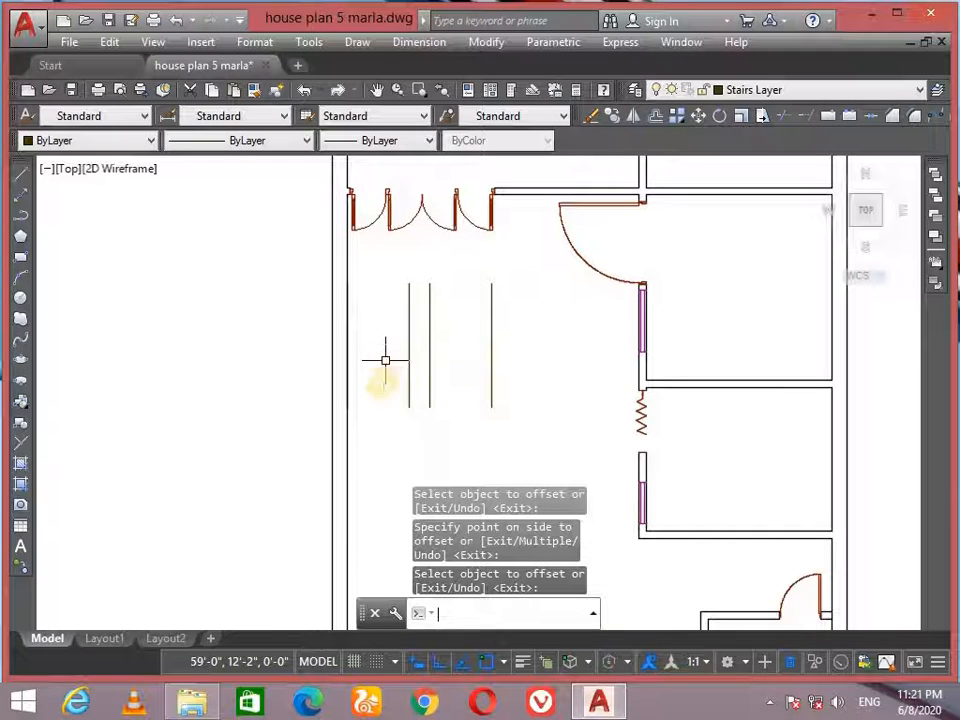
# Step: Draw a horizontal line joining the lower ends of the left flight's two vertical lines
pyautogui.scroll(6, 383, 380)
pyautogui.press('Escape')
pyautogui.write('l')
pyautogui.press('Return')
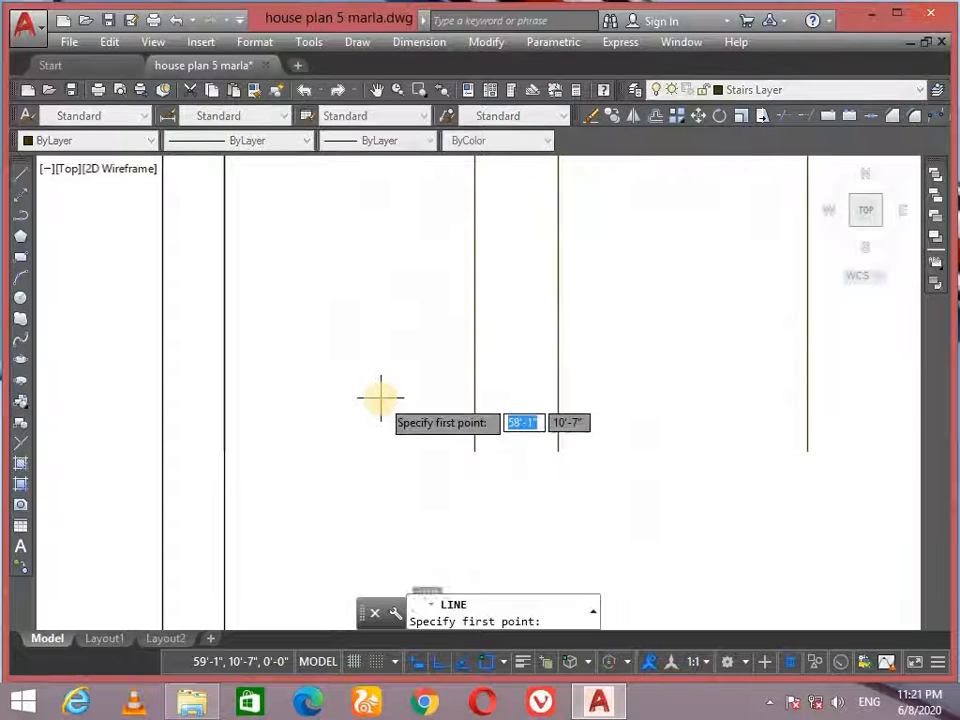
pyautogui.click(224, 451)
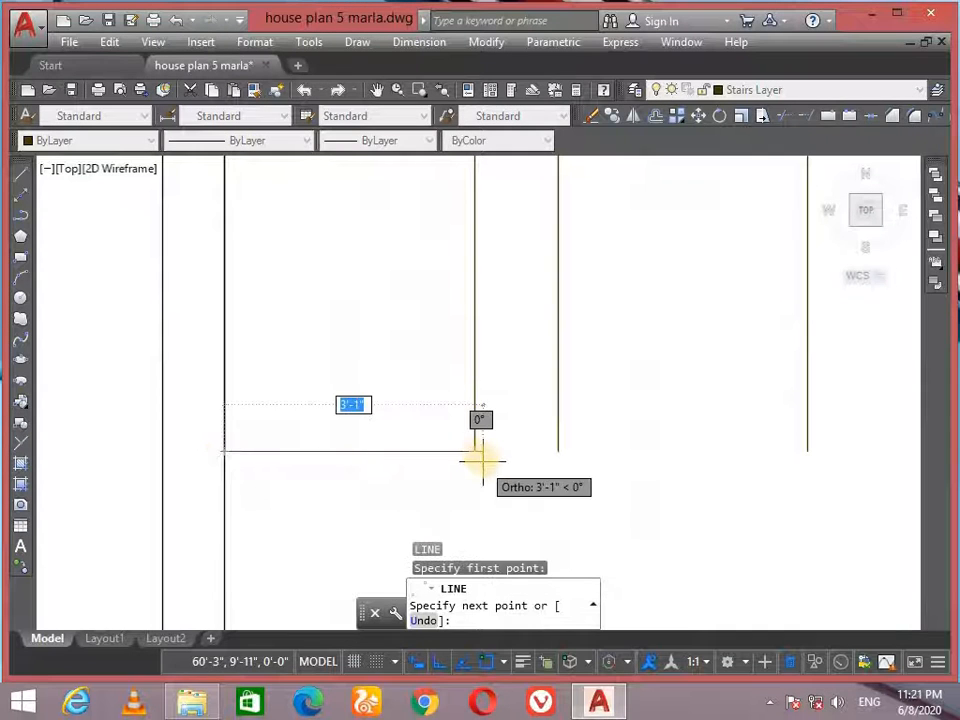
pyautogui.click(475, 451)
pyautogui.press('Escape')
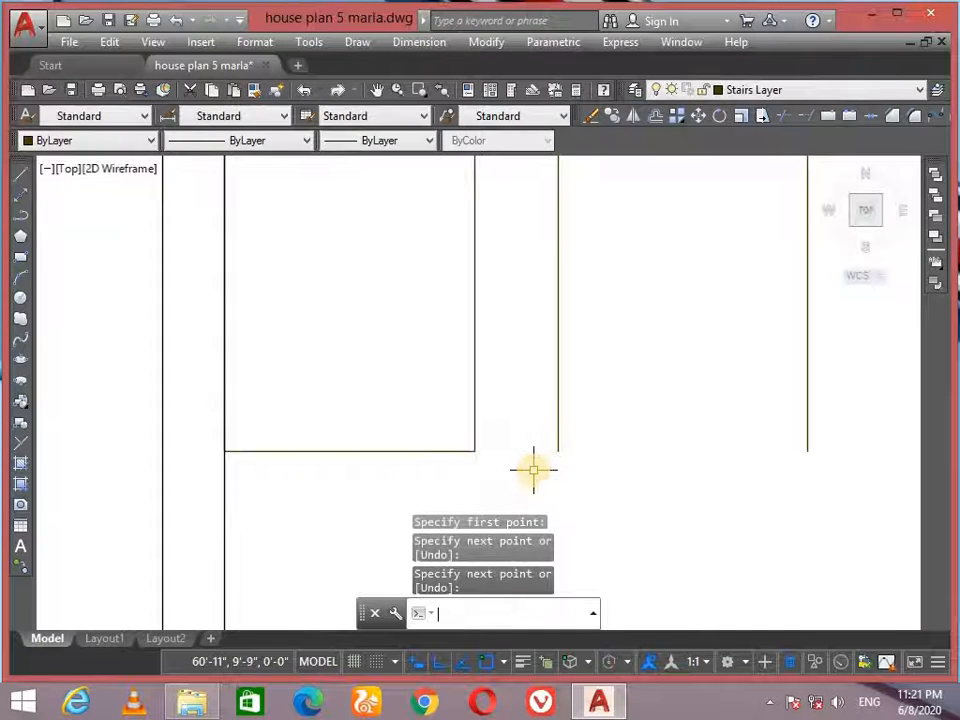
# Step: Offset the left flight's bottom line upward repeatedly at 4" with the Multiple option to make twelve more tread lines
pyautogui.write('o')
pyautogui.press('Return')
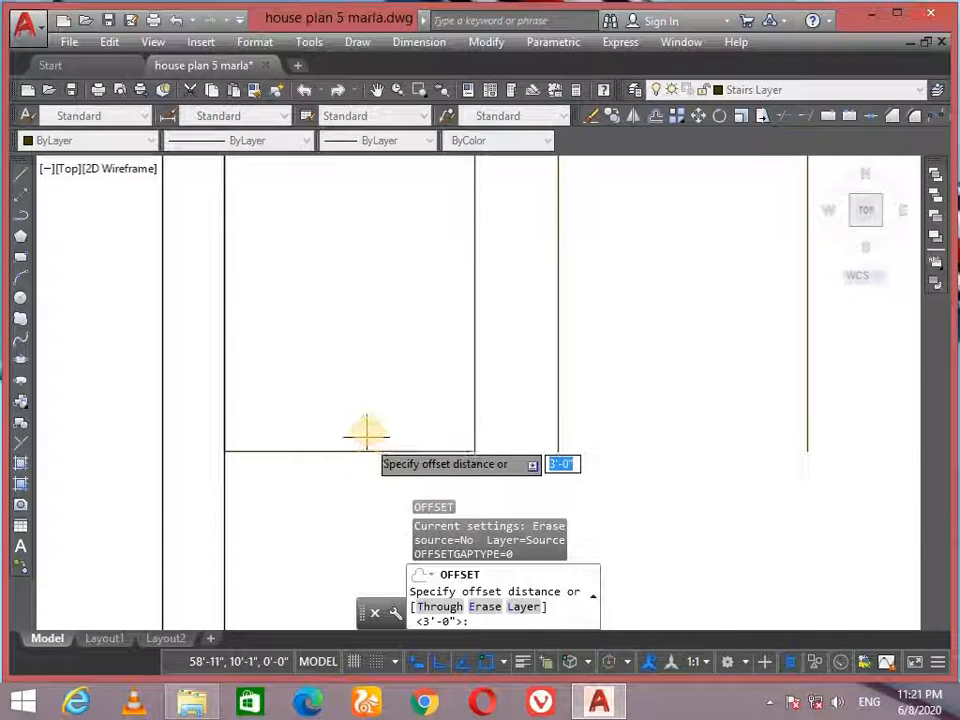
pyautogui.press('Return')
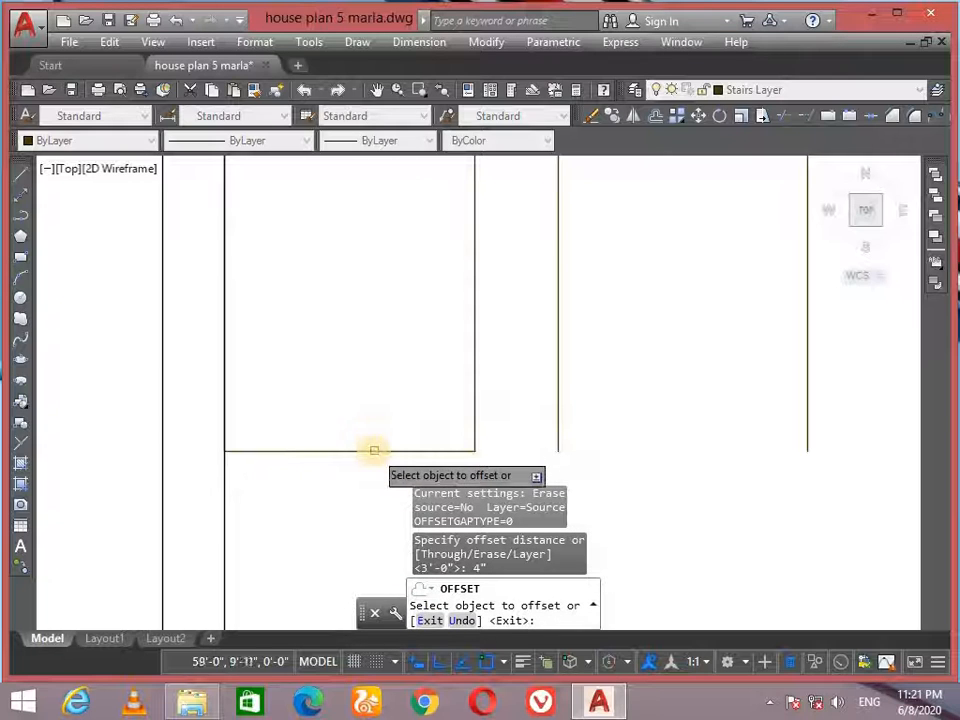
pyautogui.click(373, 451)
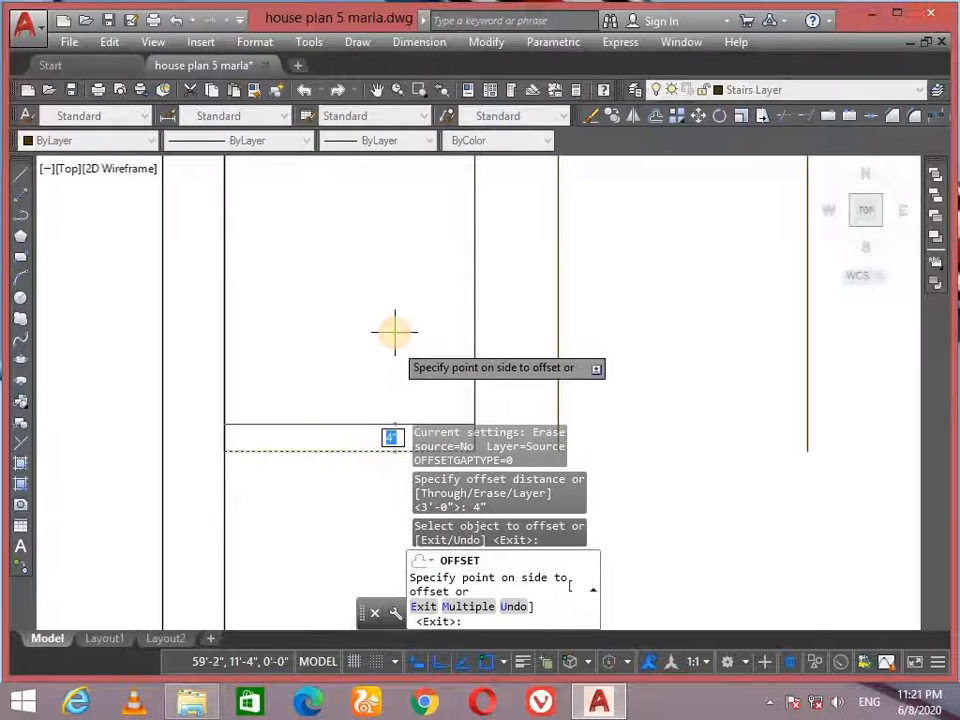
pyautogui.click(467, 606)
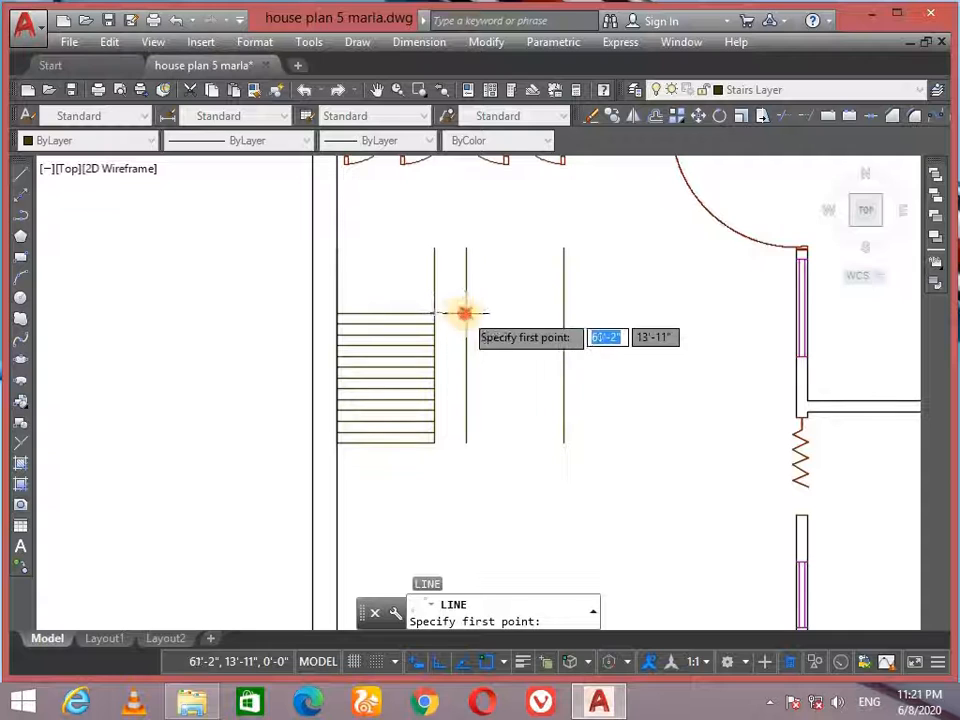
# Step: Draw a horizontal line across the right flight, level with the left flight's top tread line
pyautogui.click(465, 313)
pyautogui.click(563, 313)
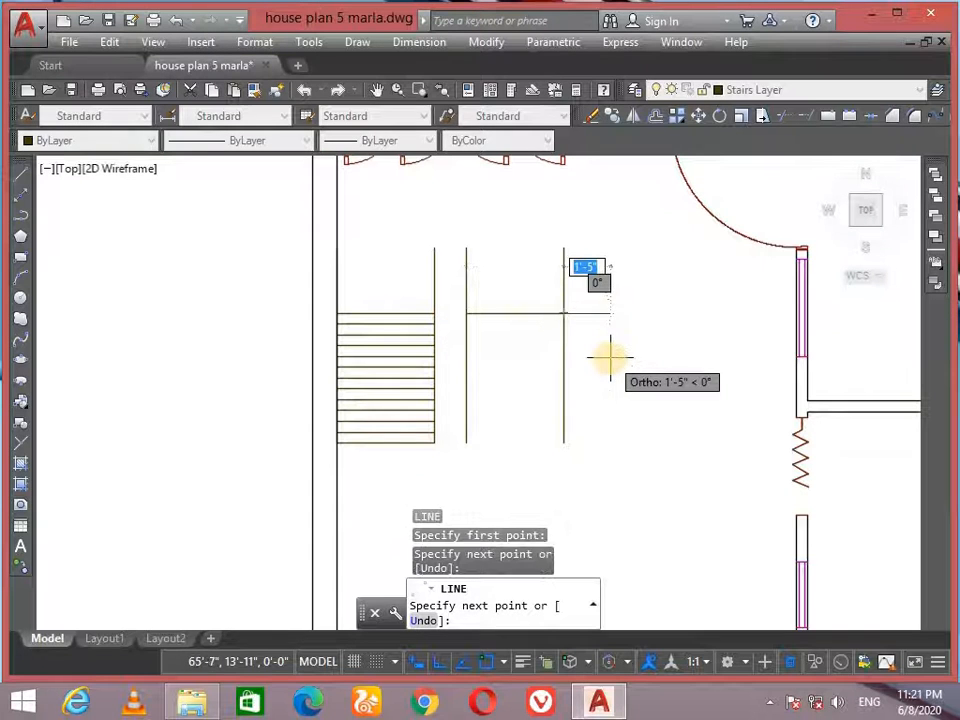
pyautogui.press('Return')
# Step: Offset the right flight's top tread line downward six times at 4" with the Multiple option
pyautogui.write('o')
pyautogui.press('Return')
pyautogui.write('4')
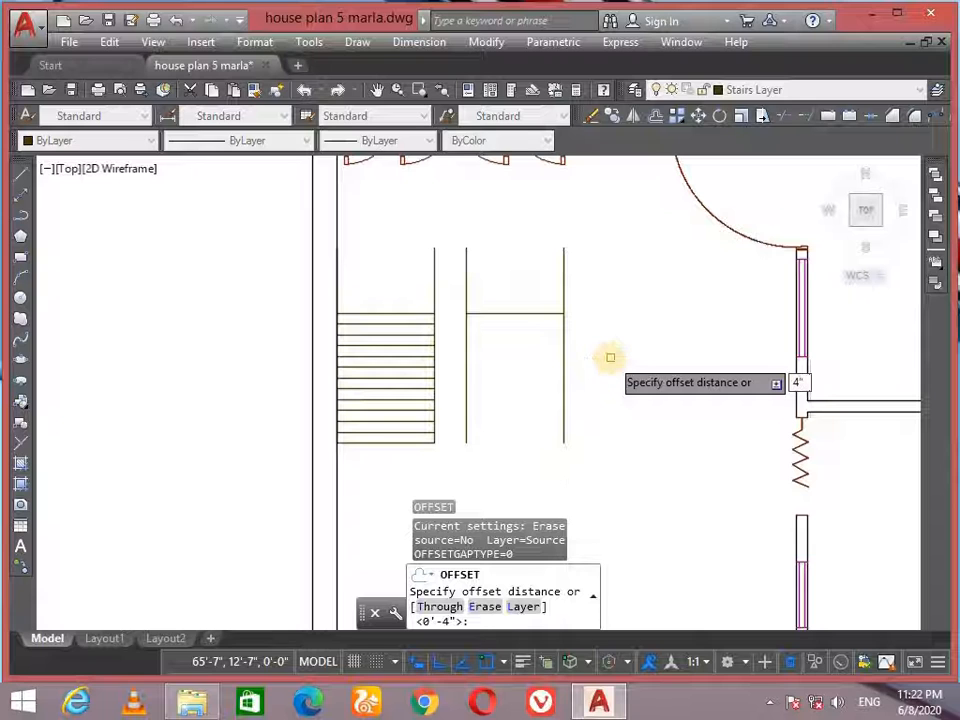
pyautogui.press('Return')
pyautogui.click(514, 315)
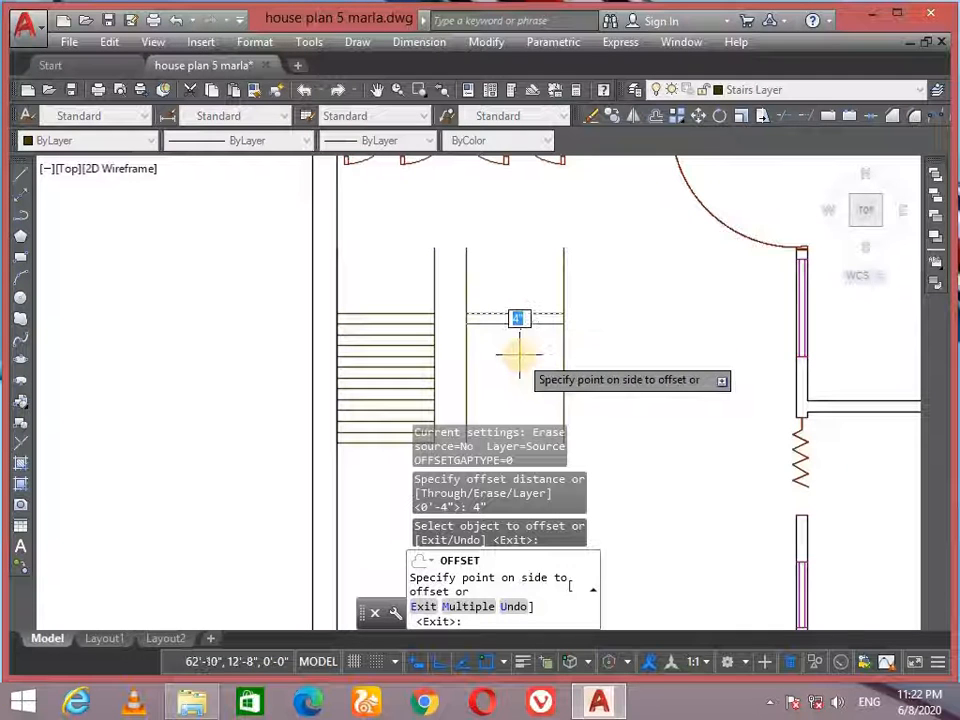
pyautogui.write('m')
pyautogui.press('Return')
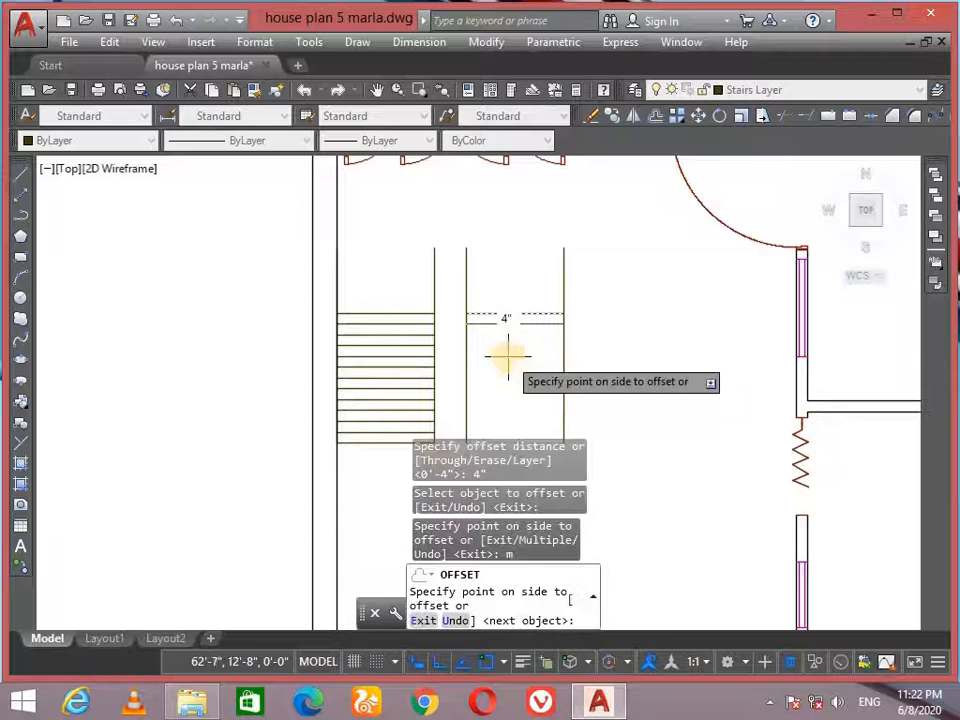
pyautogui.moveTo(508, 354); pyautogui.dragTo(501, 321, button='middle')
pyautogui.click(511, 327)
pyautogui.click(510, 331)
pyautogui.click(513, 339)
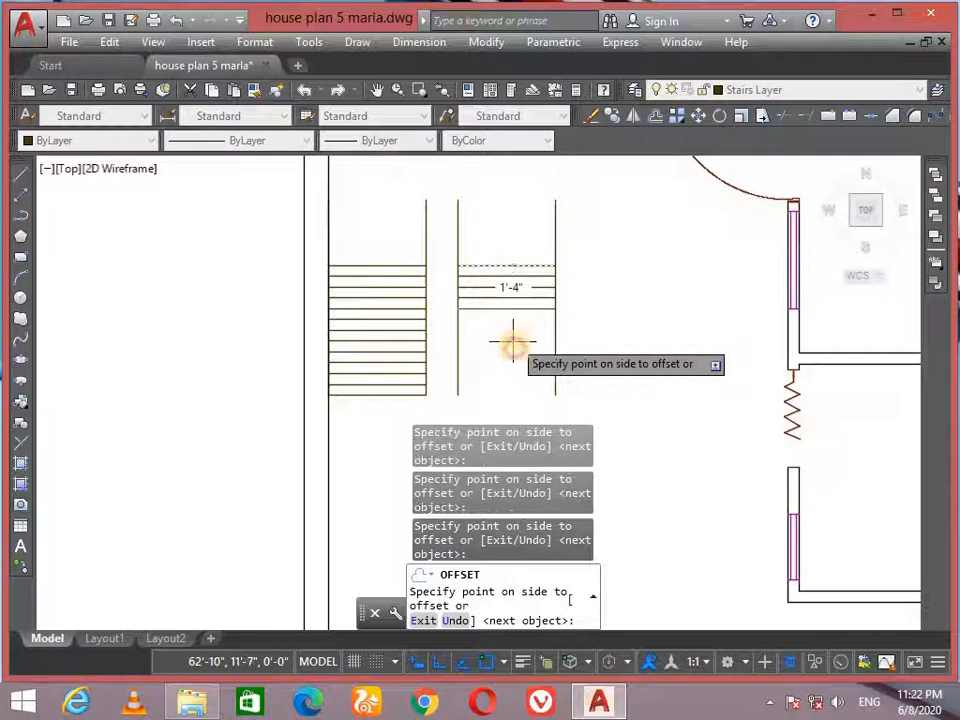
pyautogui.click(514, 346)
pyautogui.click(513, 349)
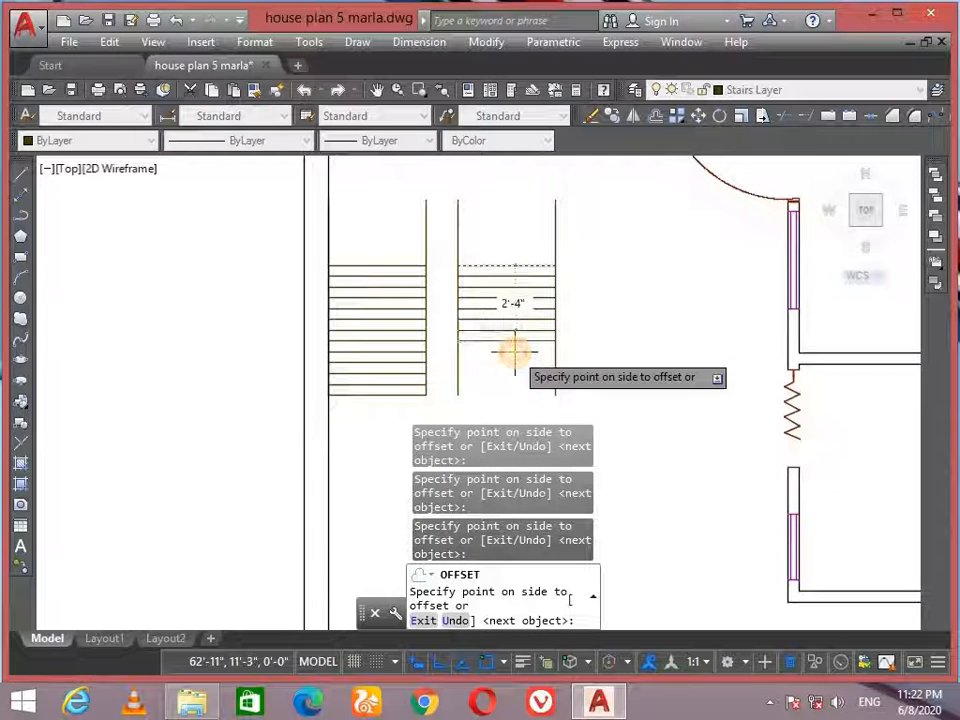
pyautogui.press('Return')
pyautogui.scroll(-2, 512, 345)
pyautogui.scroll(4, 500, 330)
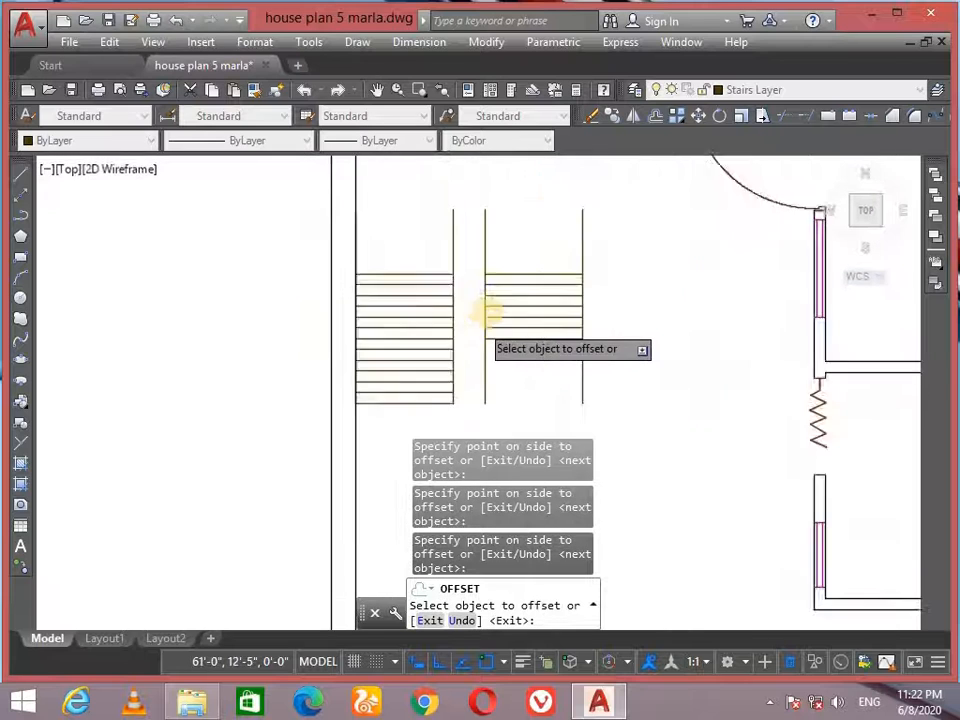
pyautogui.scroll(-2, 500, 330)
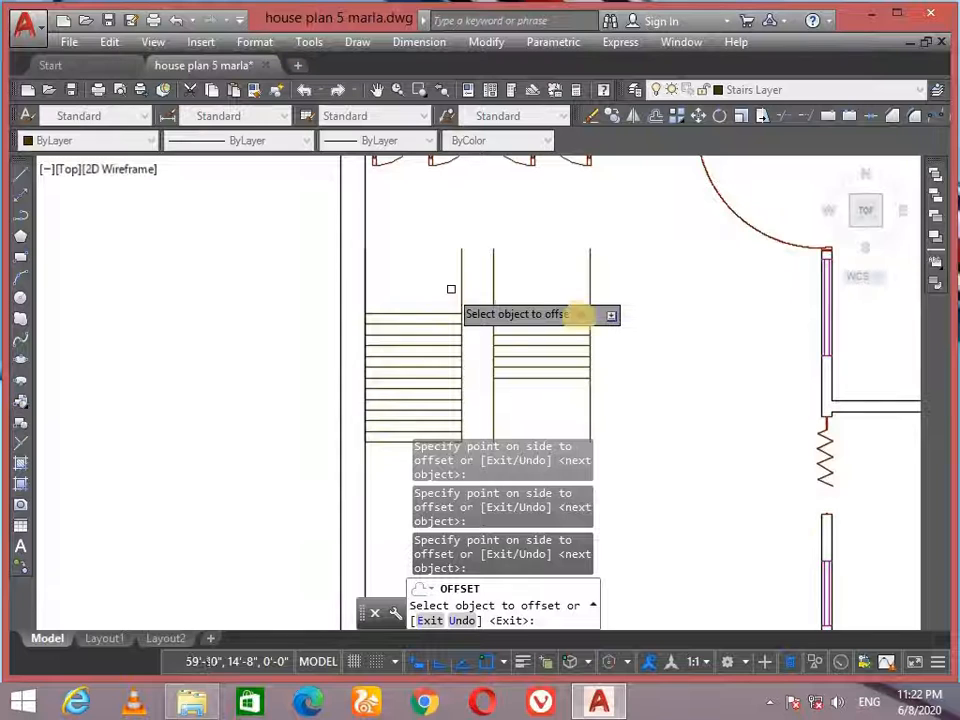
pyautogui.scroll(4, 493, 285)
pyautogui.scroll(-2, 499, 245)
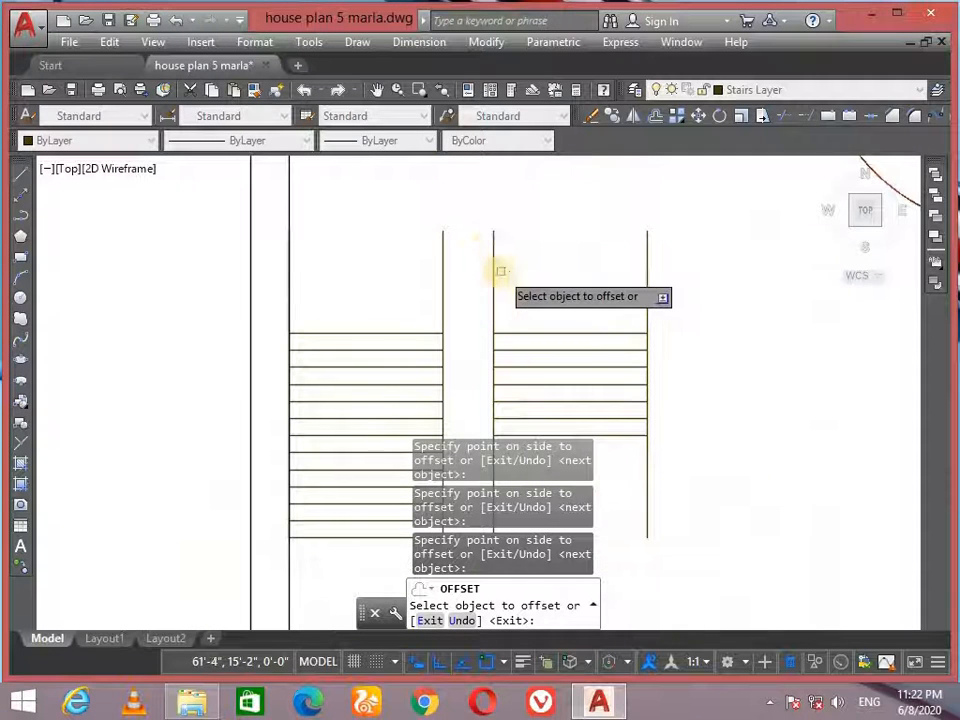
pyautogui.press('Return')
# Step: Shorten the two inner vertical stair lines from their upper ends to about 4'-7" each
pyautogui.click(492, 245)
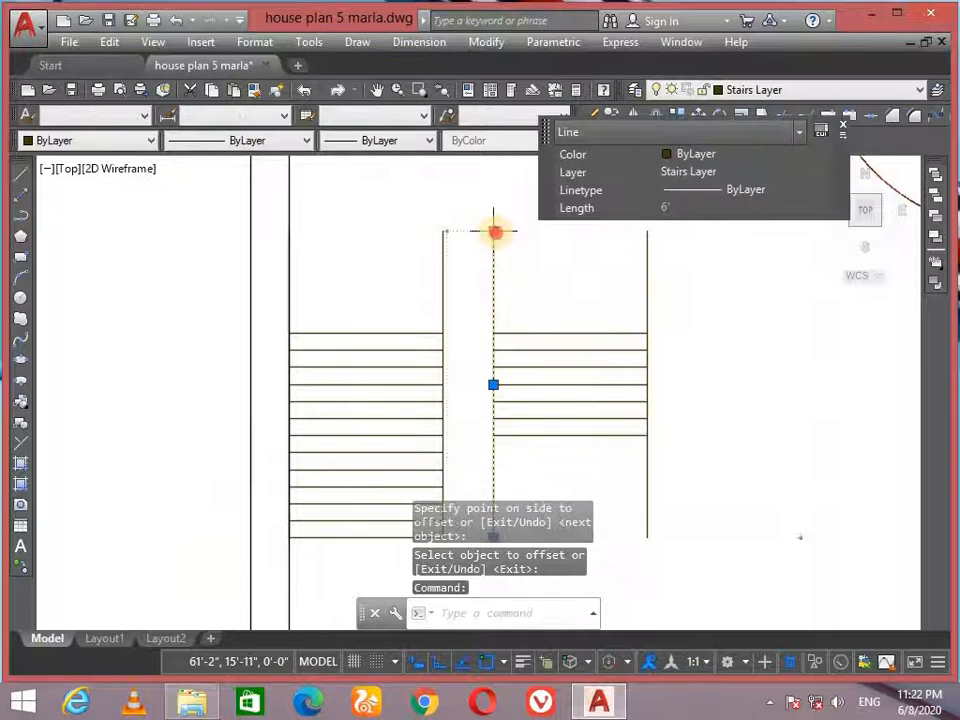
pyautogui.click(493, 232)
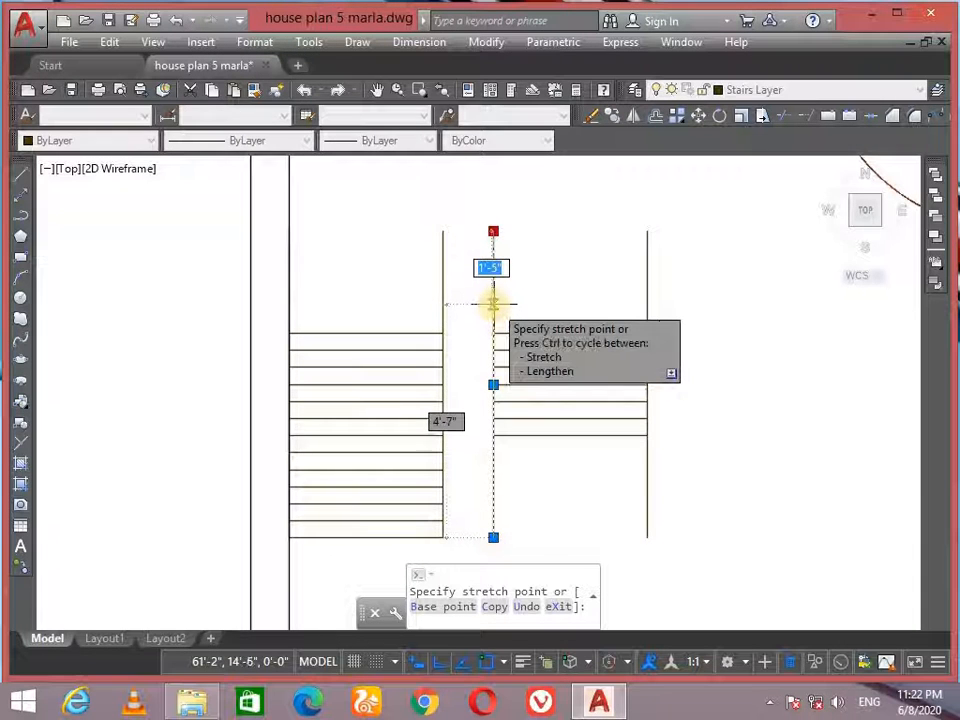
pyautogui.click(493, 303)
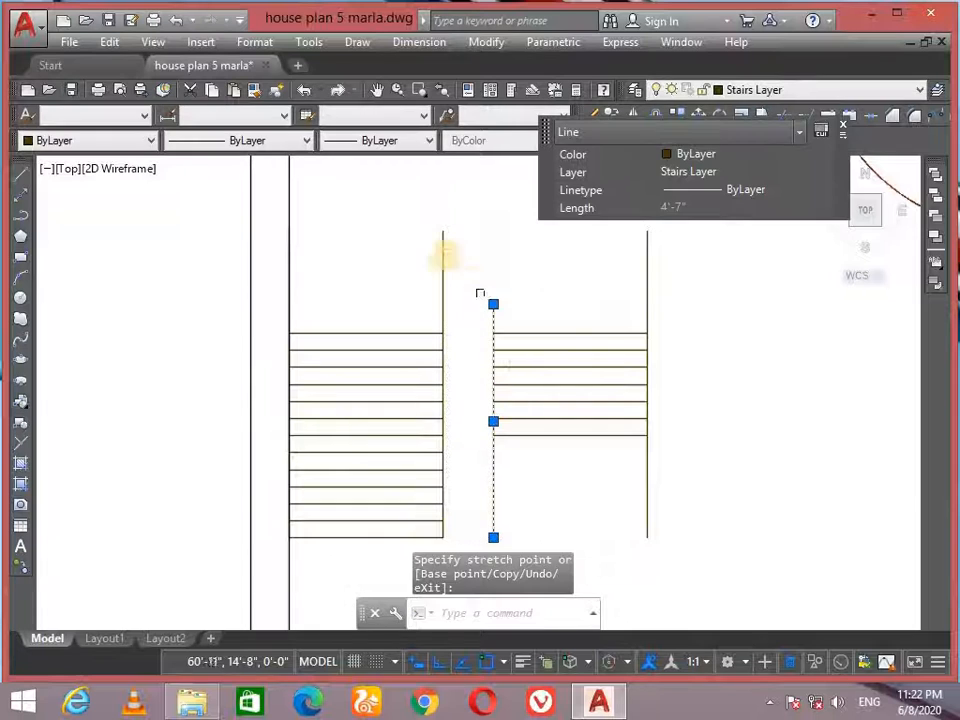
pyautogui.click(445, 233)
pyautogui.click(443, 231)
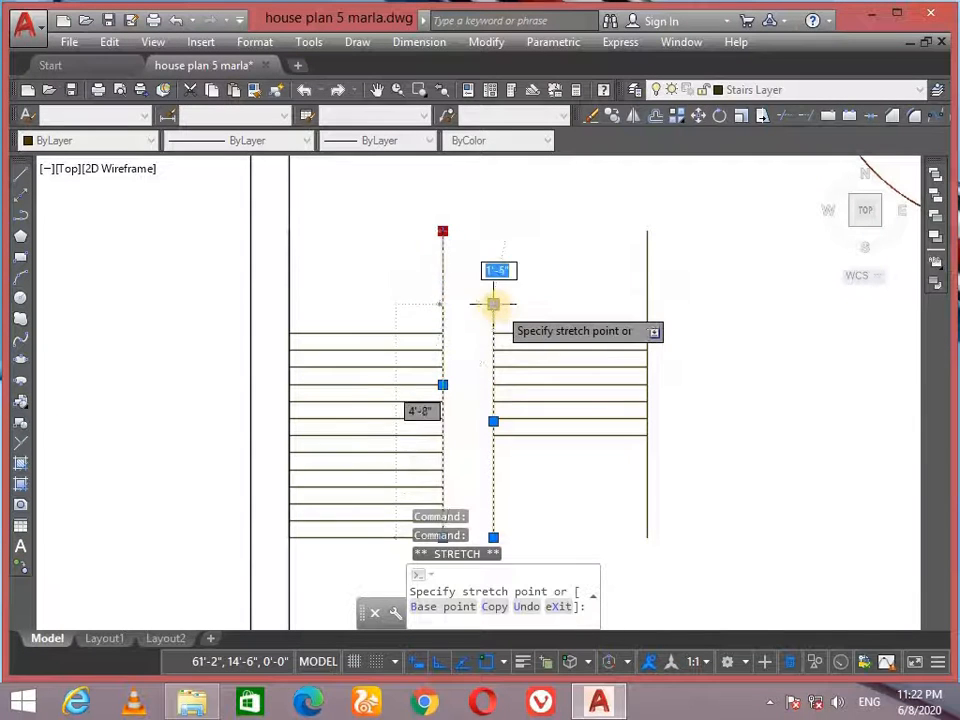
pyautogui.click(443, 304)
pyautogui.scroll(2, 505, 301)
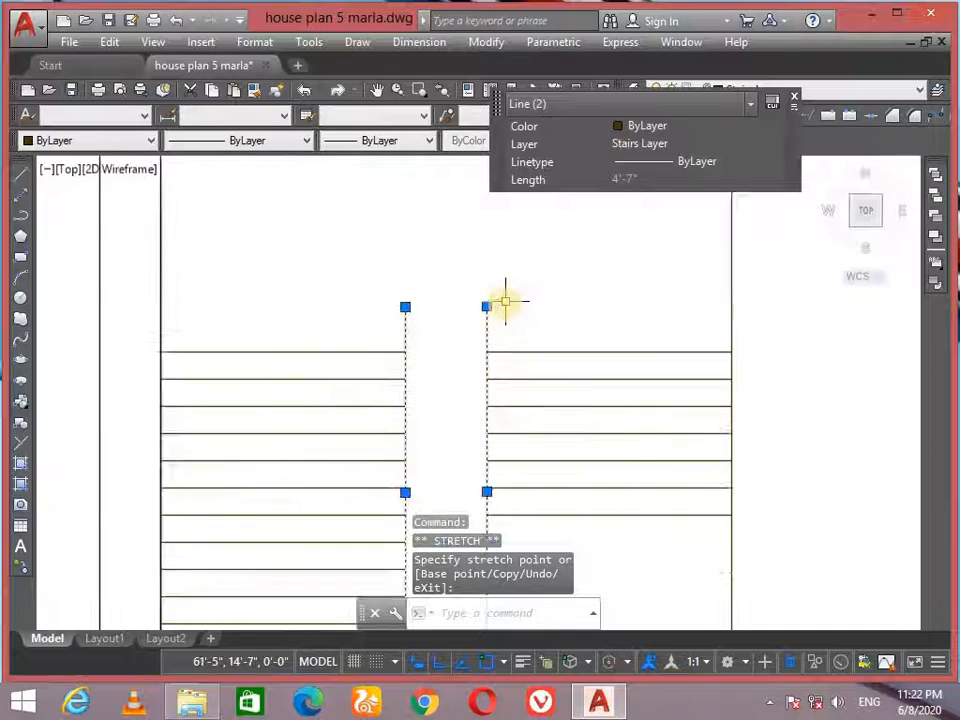
pyautogui.scroll(4, 505, 301)
pyautogui.press('Escape')
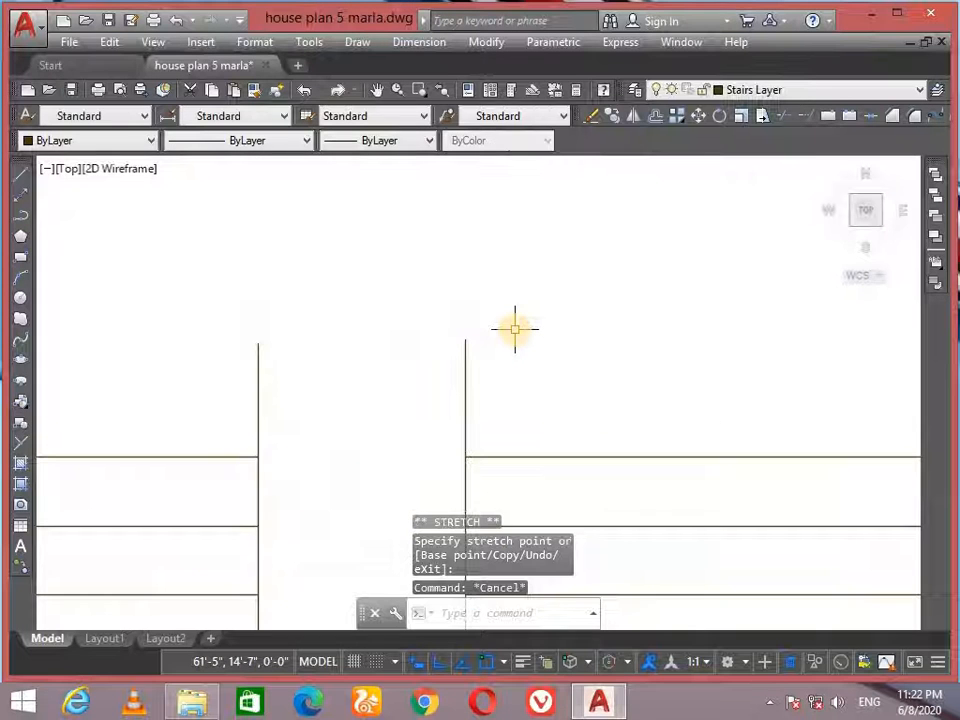
# Step: Try closing the gap by joining the upper ends of the two inner stair lines directly with a line
pyautogui.press('l')
pyautogui.press('Return')
pyautogui.click(465, 341)
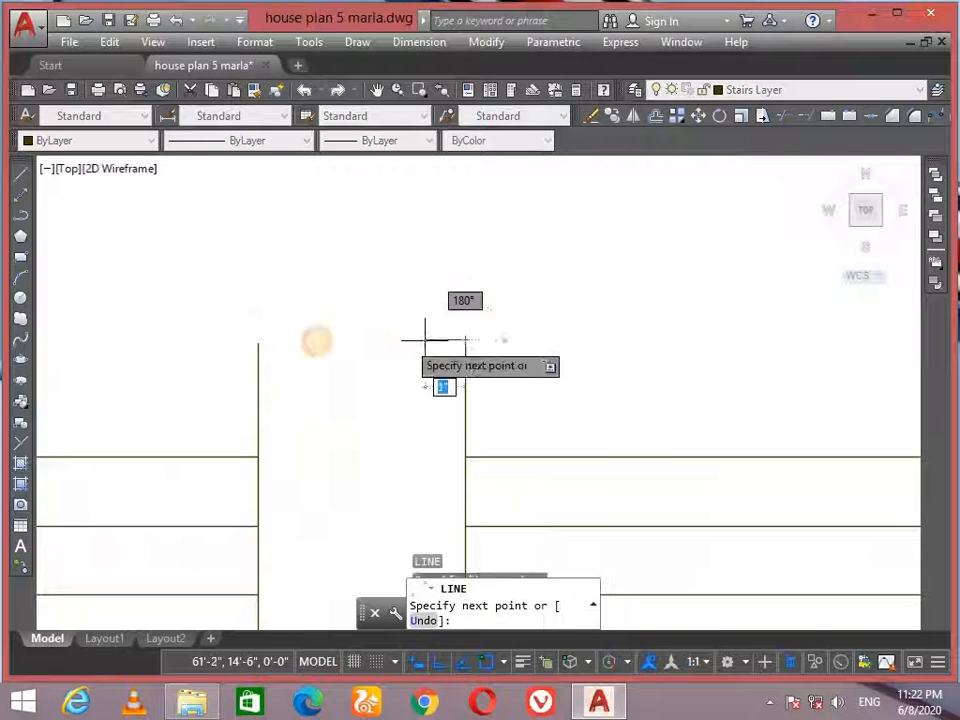
pyautogui.click(256, 343)
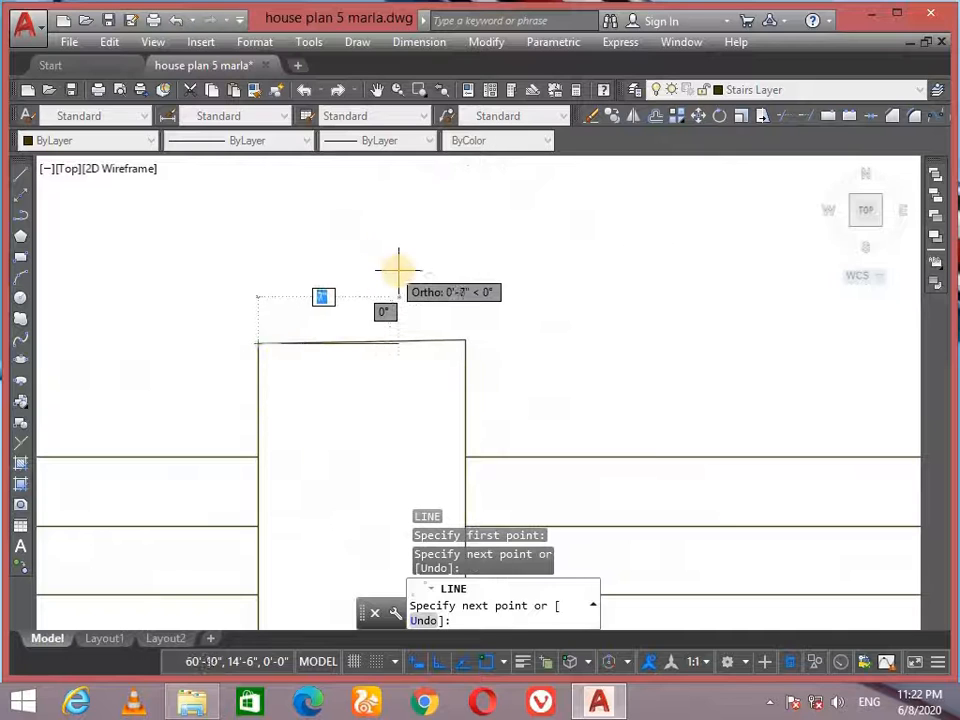
pyautogui.press('Escape')
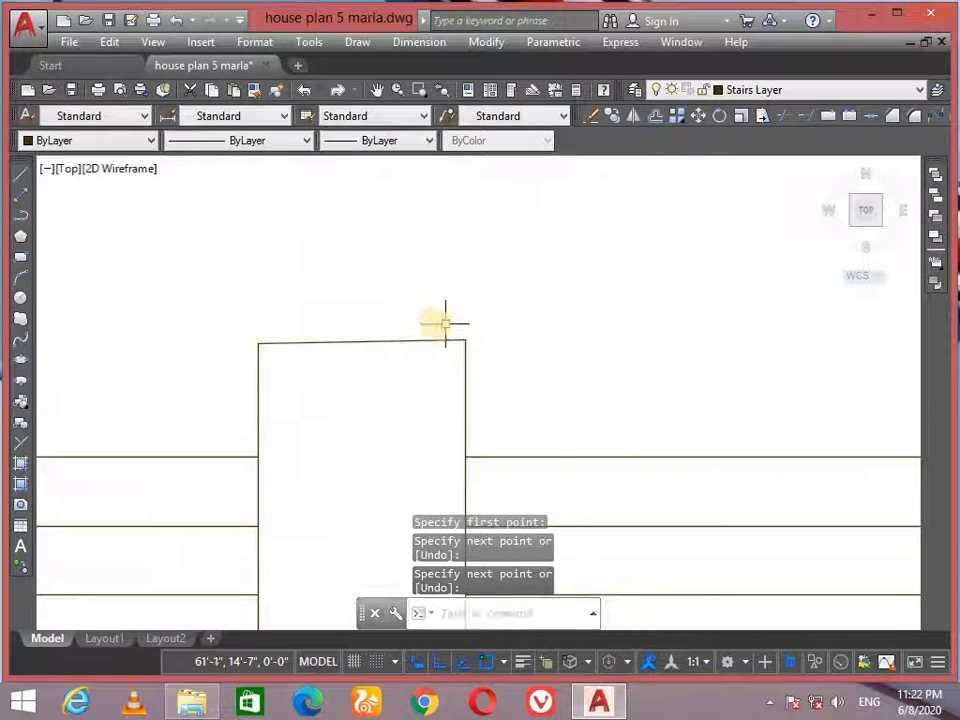
pyautogui.click(408, 328)
pyautogui.click(382, 373)
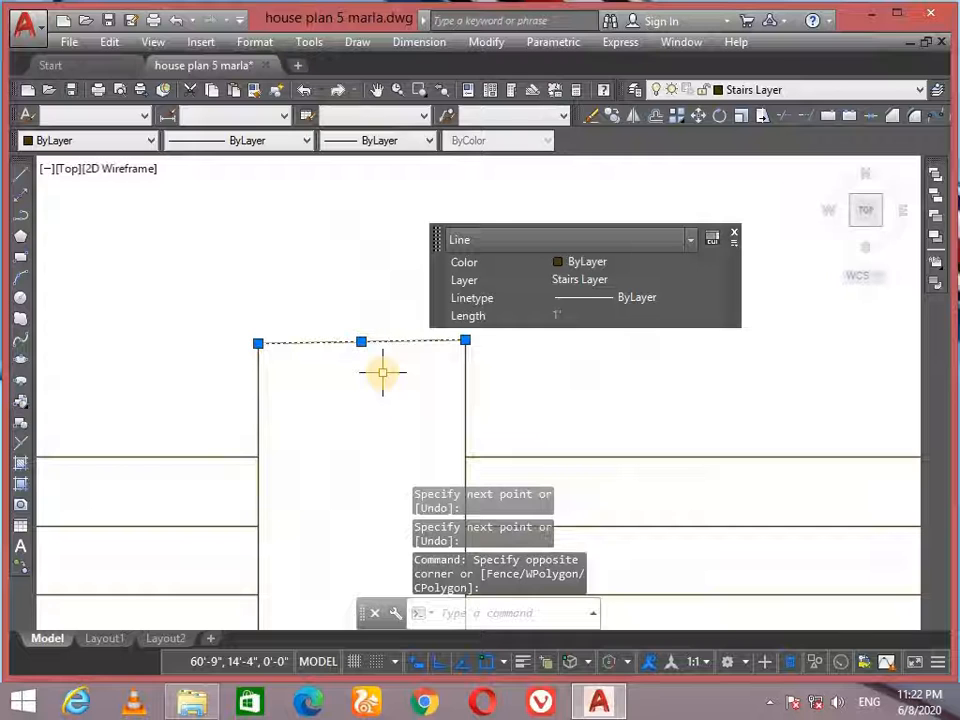
pyautogui.press('Delete')
# Step: Draw a horizontal line from the right inner stair line's upper end leftward past the left inner line
pyautogui.write('l')
pyautogui.press('Return')
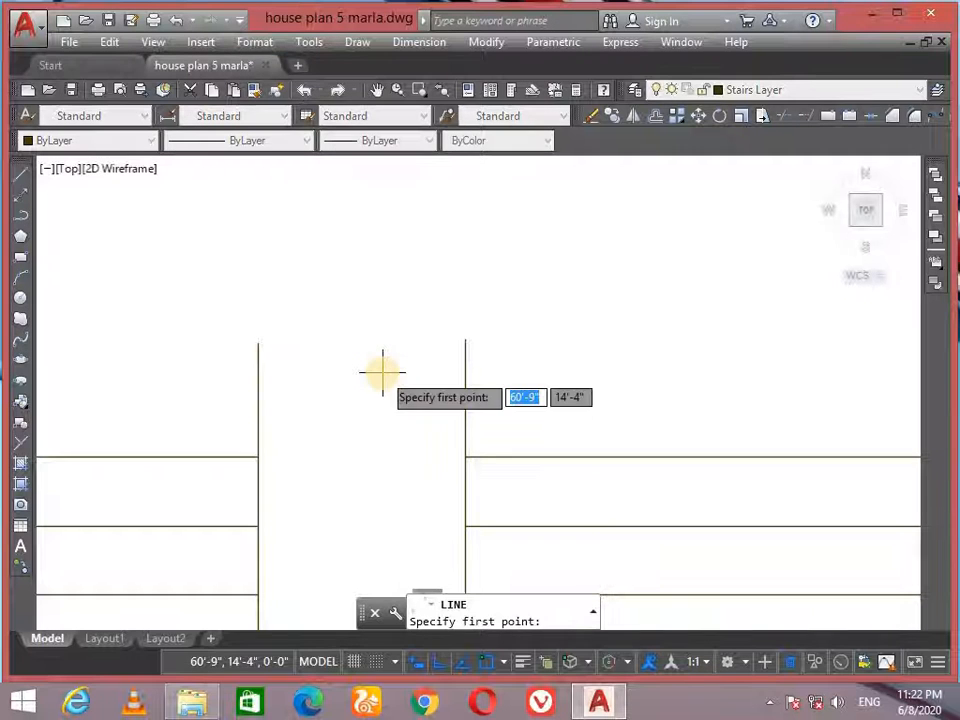
pyautogui.click(464, 341)
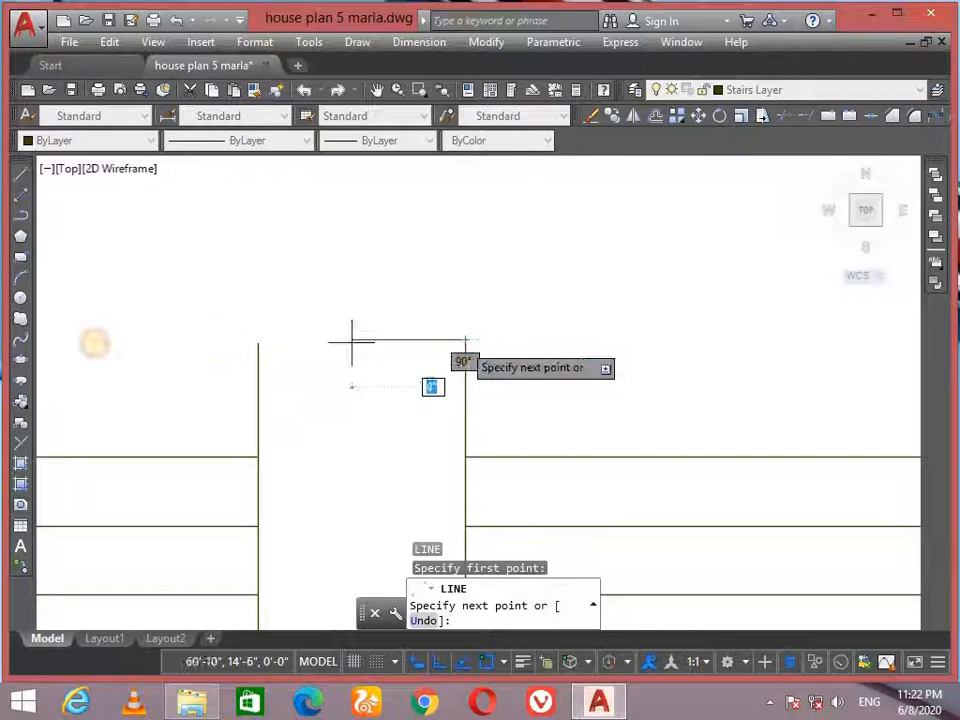
pyautogui.press('Return')
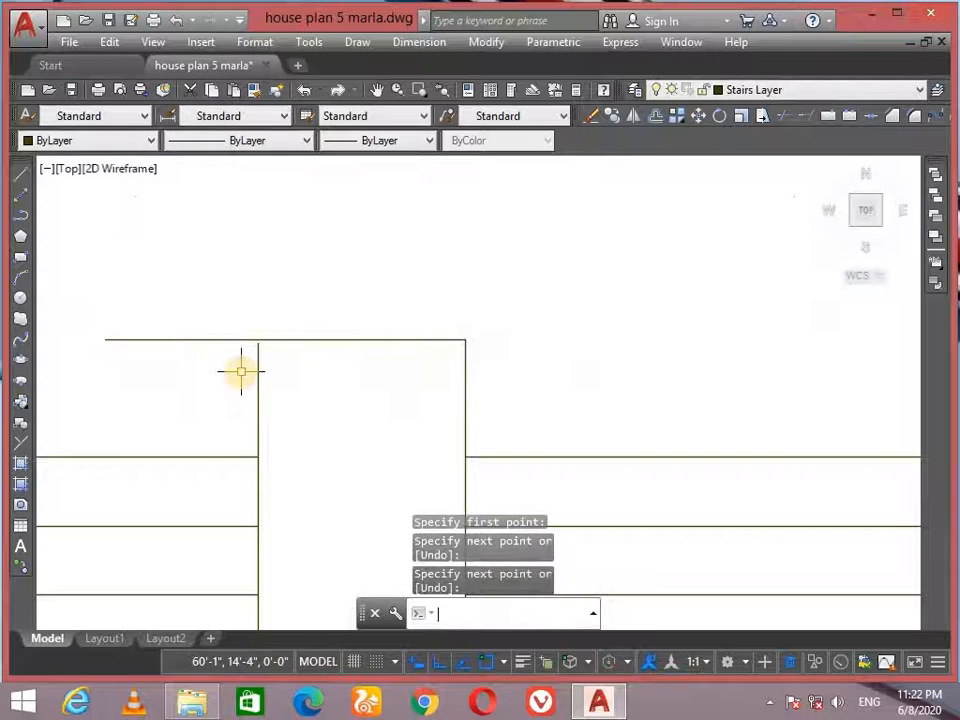
pyautogui.press('Return')
# Step: Extend the left inner stair line up to the new horizontal line and trim the line's part overhanging past it
pyautogui.write('tr')
pyautogui.press('Return')
pyautogui.press('Return')
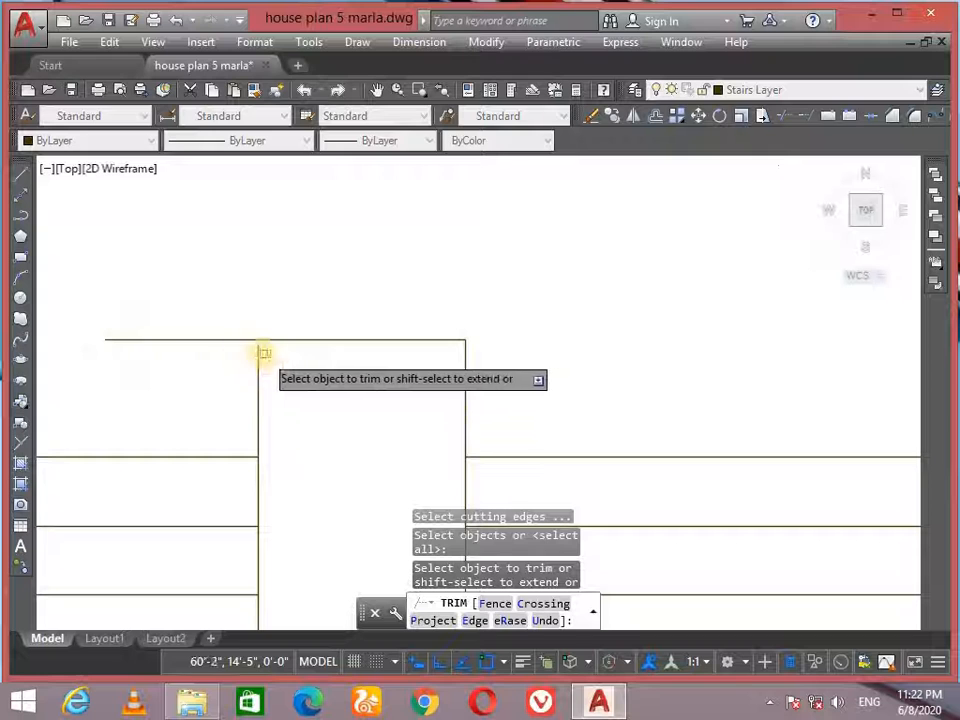
pyautogui.keyDown('shift'); pyautogui.click(259, 357); pyautogui.keyUp('shift')
pyautogui.click(189, 340)
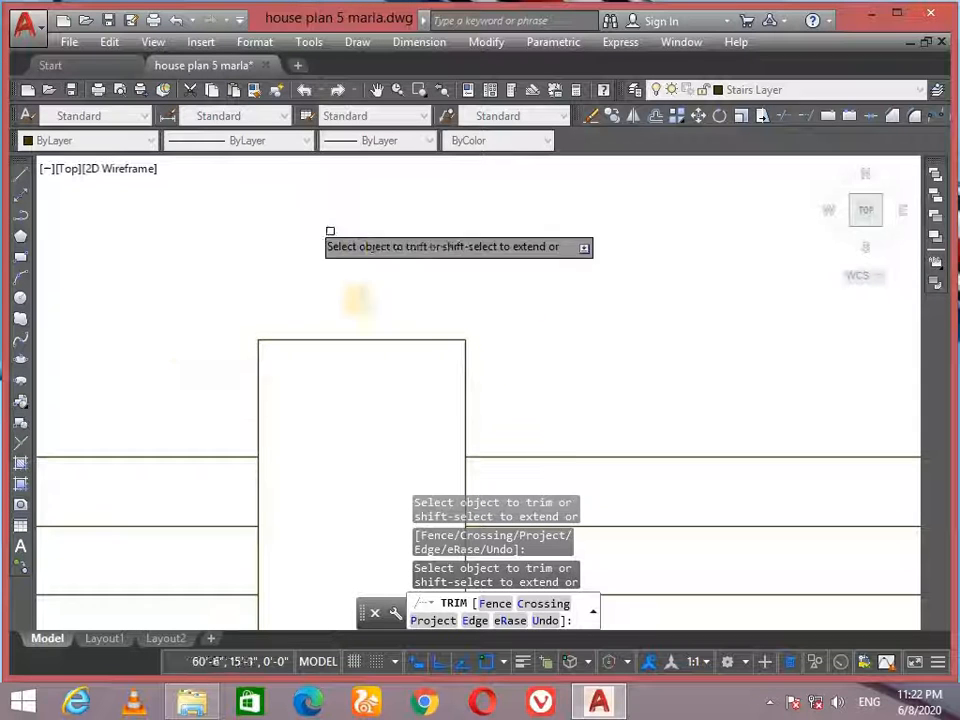
pyautogui.press('Return')
# Step: Draw the landing's horizontal edge from the right outer stair line's upper end across to the left wall line
pyautogui.scroll(-7, 222, 280)
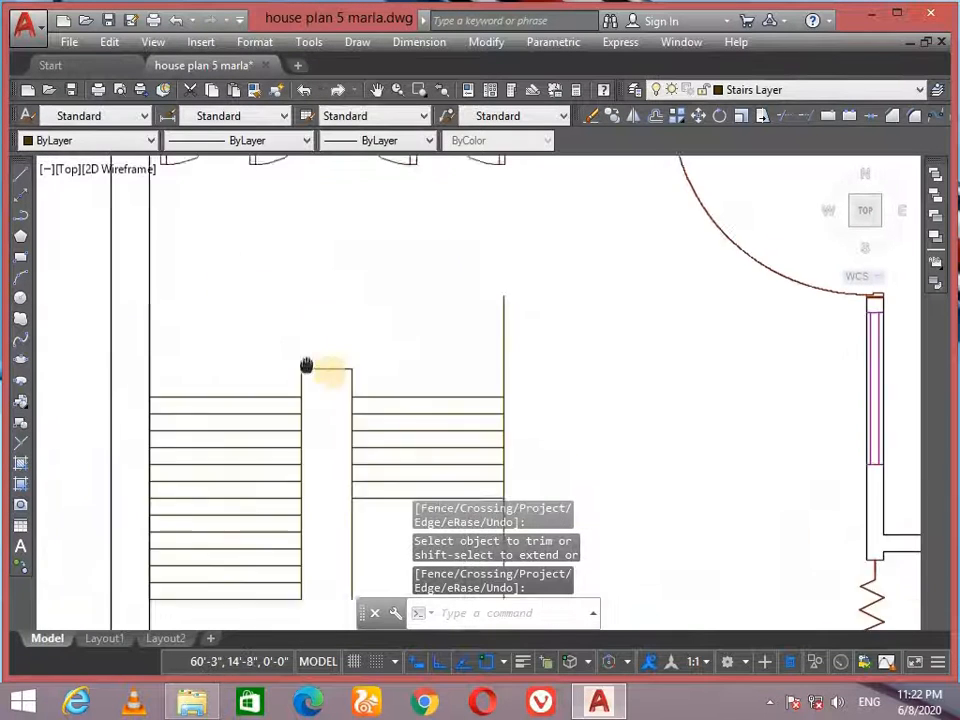
pyautogui.write('l')
pyautogui.press('Return')
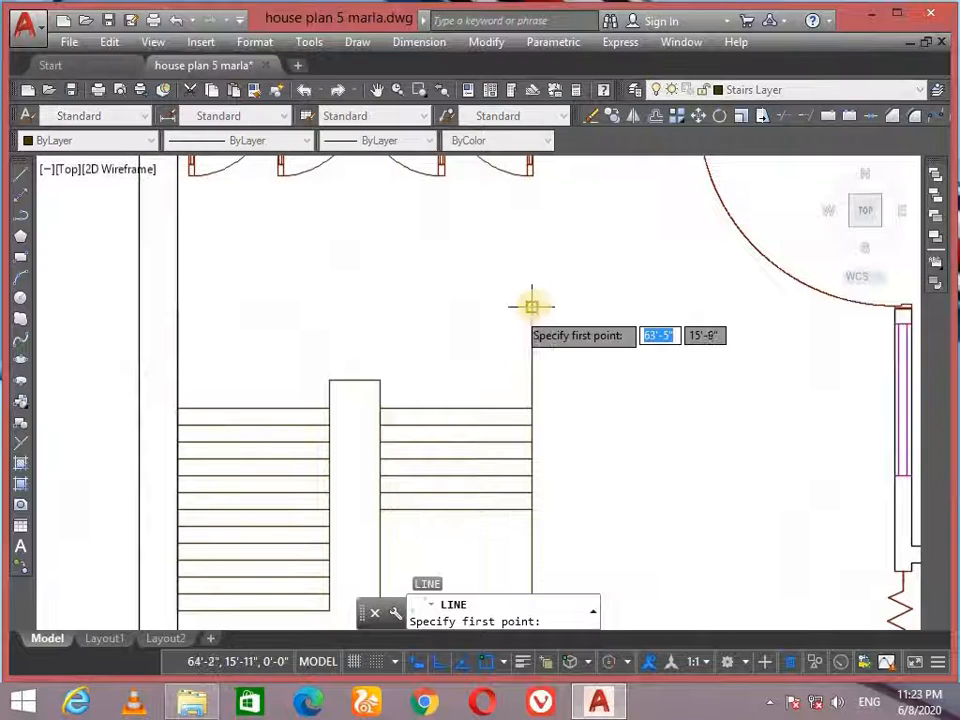
pyautogui.click(532, 307)
pyautogui.click(176, 307)
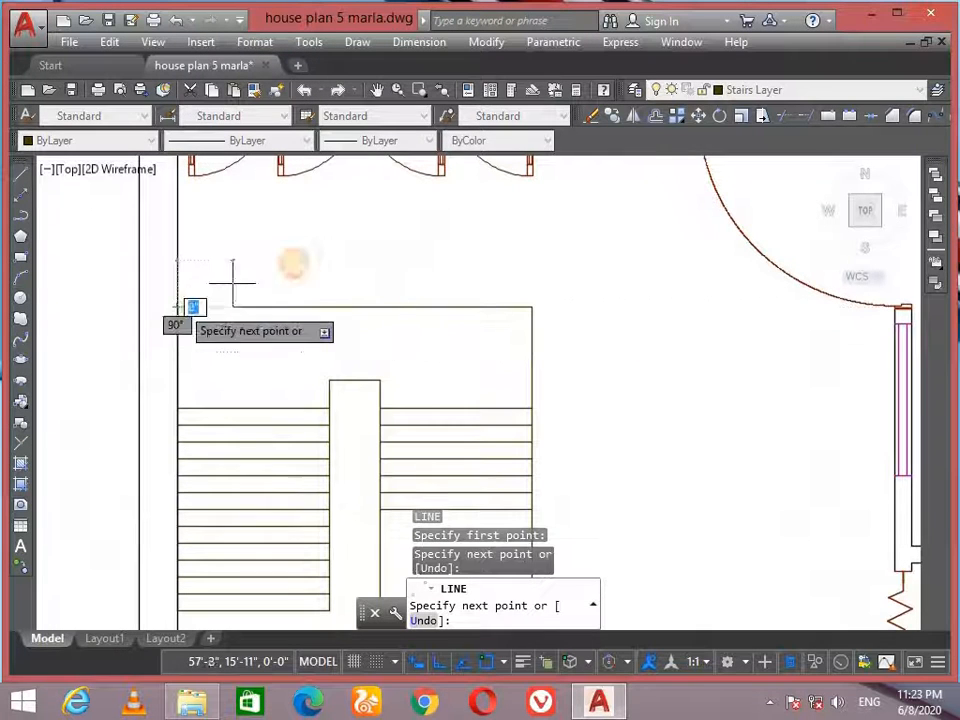
pyautogui.press('Return')
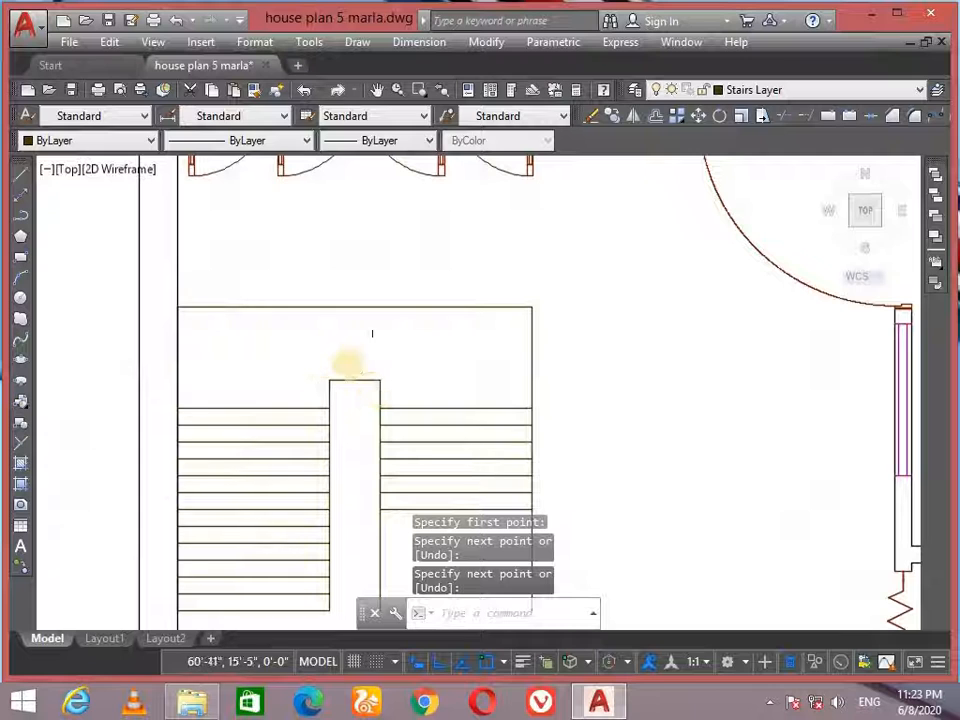
# Step: Fillet the landing's upper-left corner, between the left side line and the top line, with a 2' radius
pyautogui.write('f')
pyautogui.press('Return')
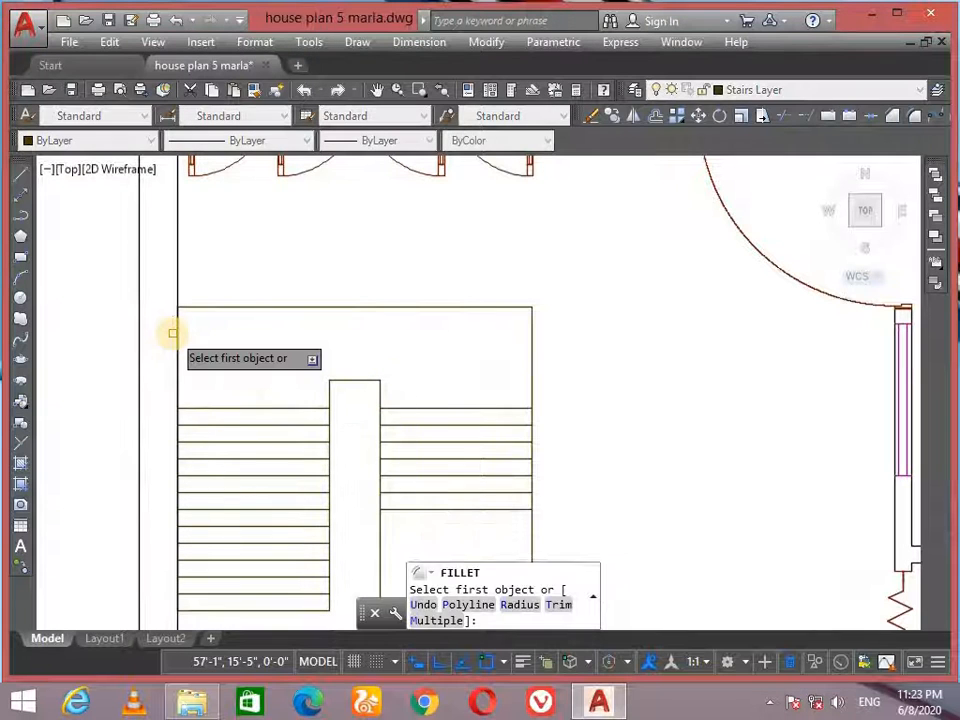
pyautogui.write('r')
pyautogui.press('Return')
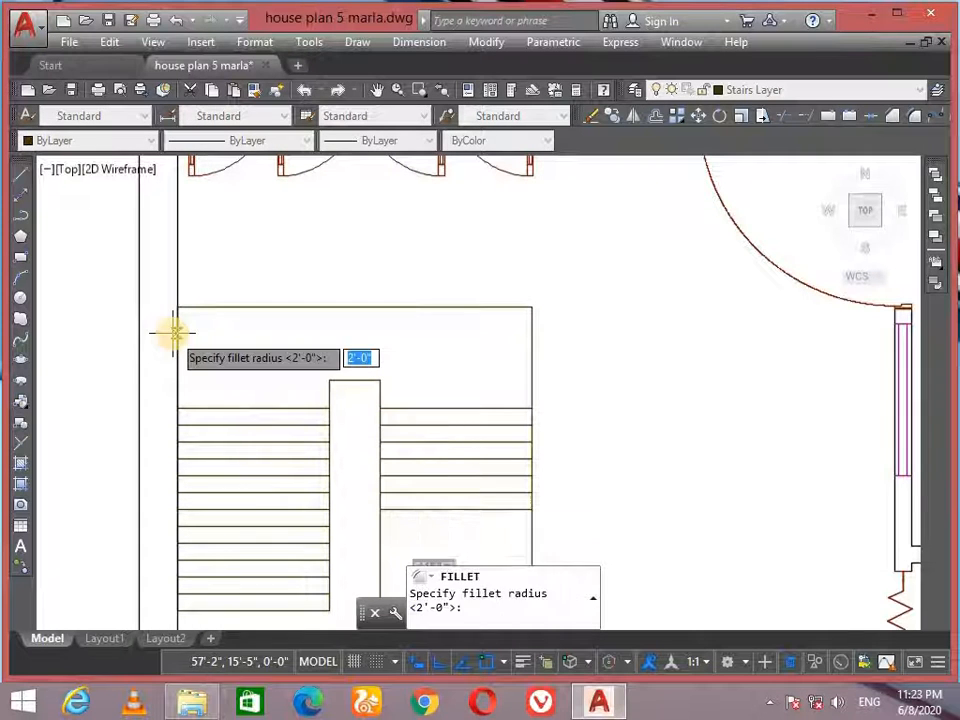
pyautogui.write('2')
pyautogui.press('Return')
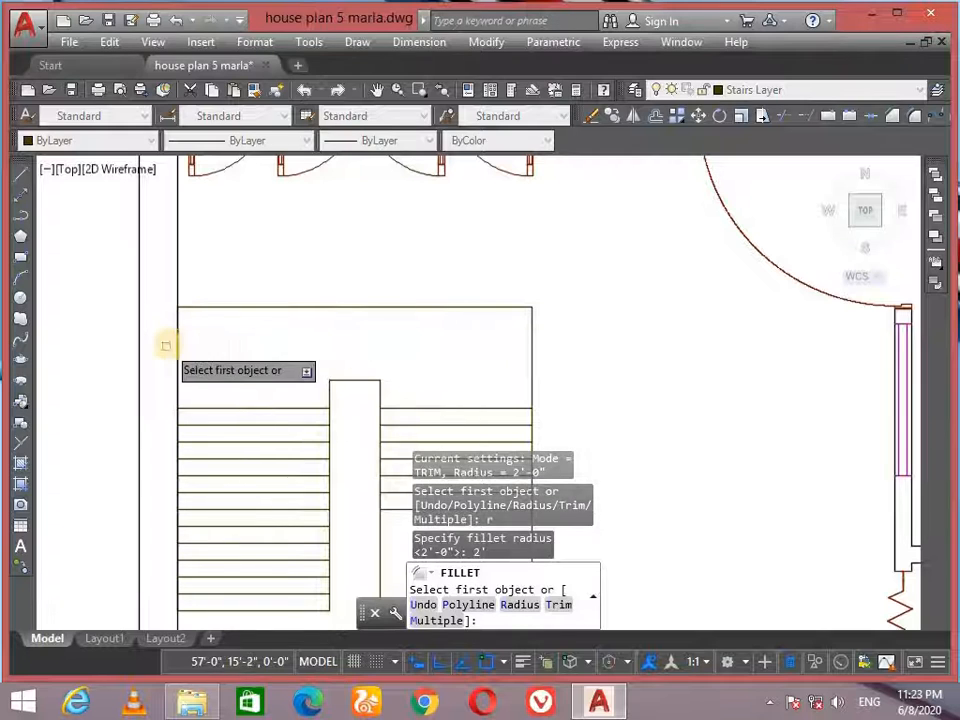
pyautogui.click(178, 339)
pyautogui.click(224, 305)
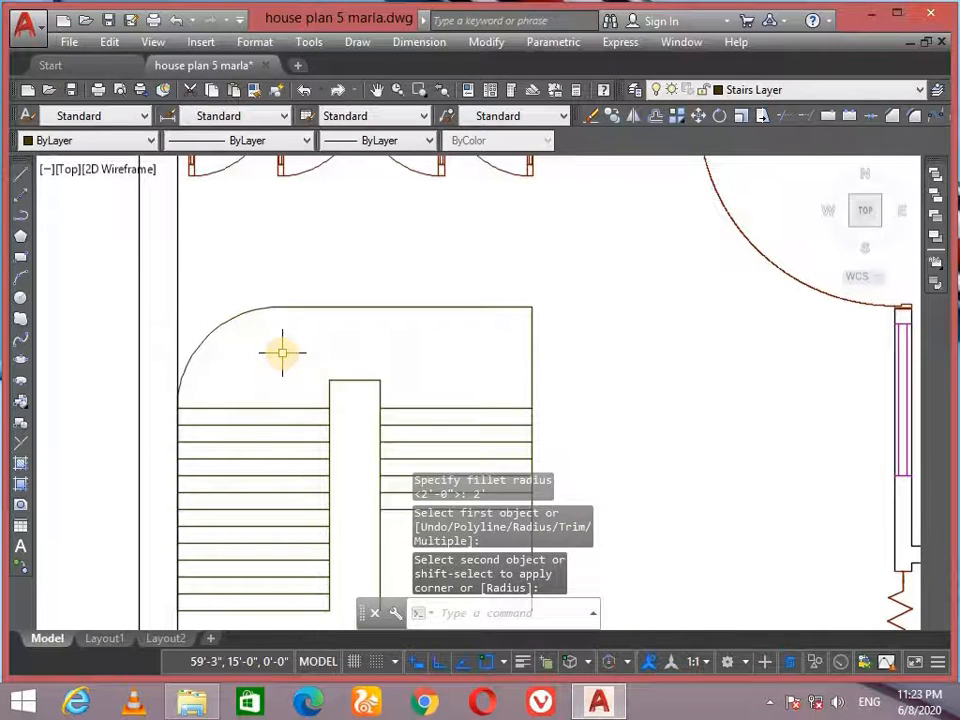
# Step: Fillet the landing's upper-right corner, between the right outer stair line and the top line, with the same 2' radius
pyautogui.press('Return')
pyautogui.write('r')
pyautogui.press('Return')
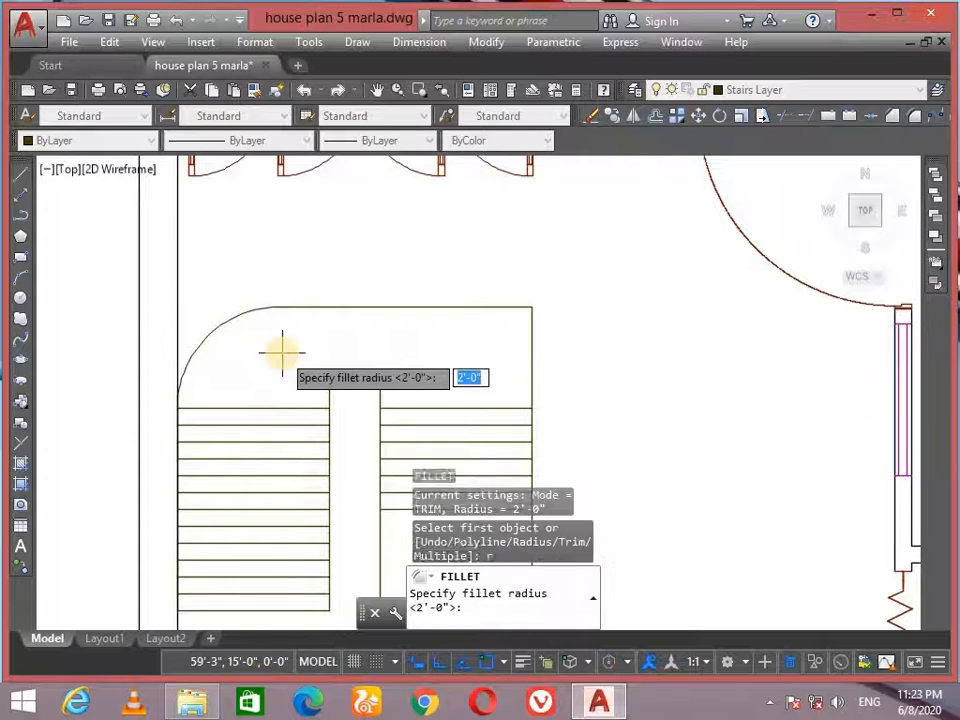
pyautogui.press('Return')
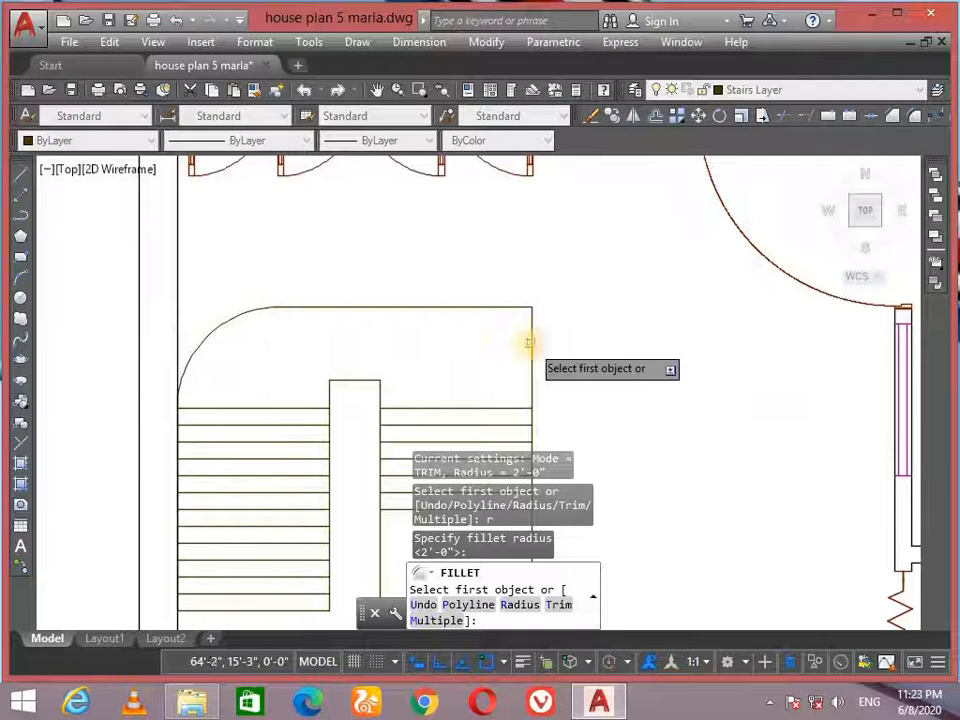
pyautogui.click(529, 343)
pyautogui.click(476, 306)
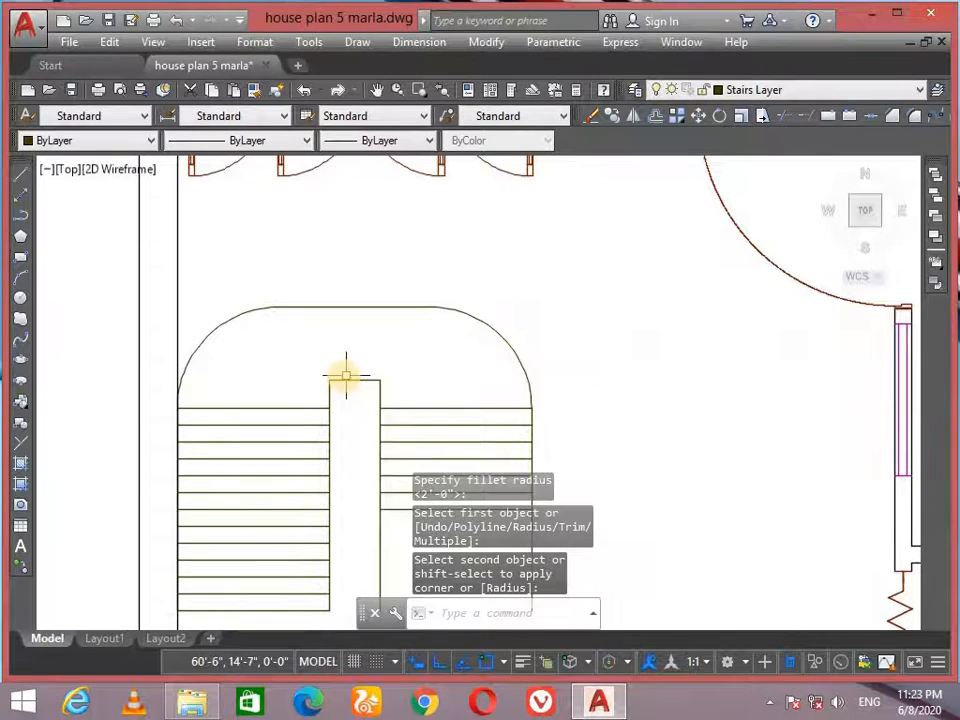
# Step: Fillet the upper-left corner of the gap between the flights with a 6" radius
pyautogui.scroll(4, 346, 376)
pyautogui.press('Return')
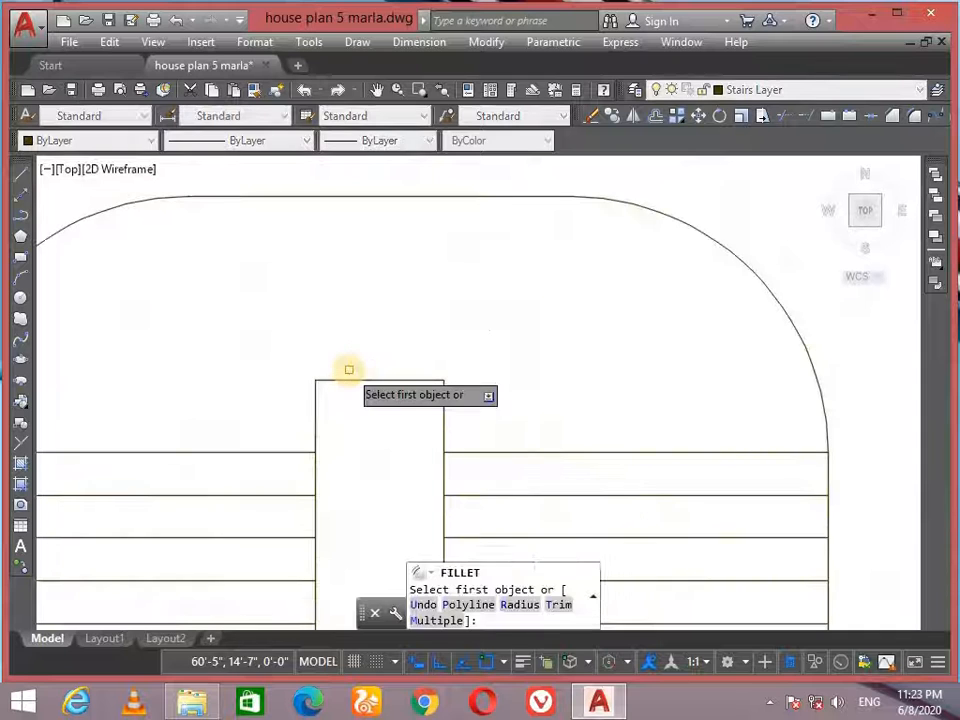
pyautogui.write('r')
pyautogui.press('Return')
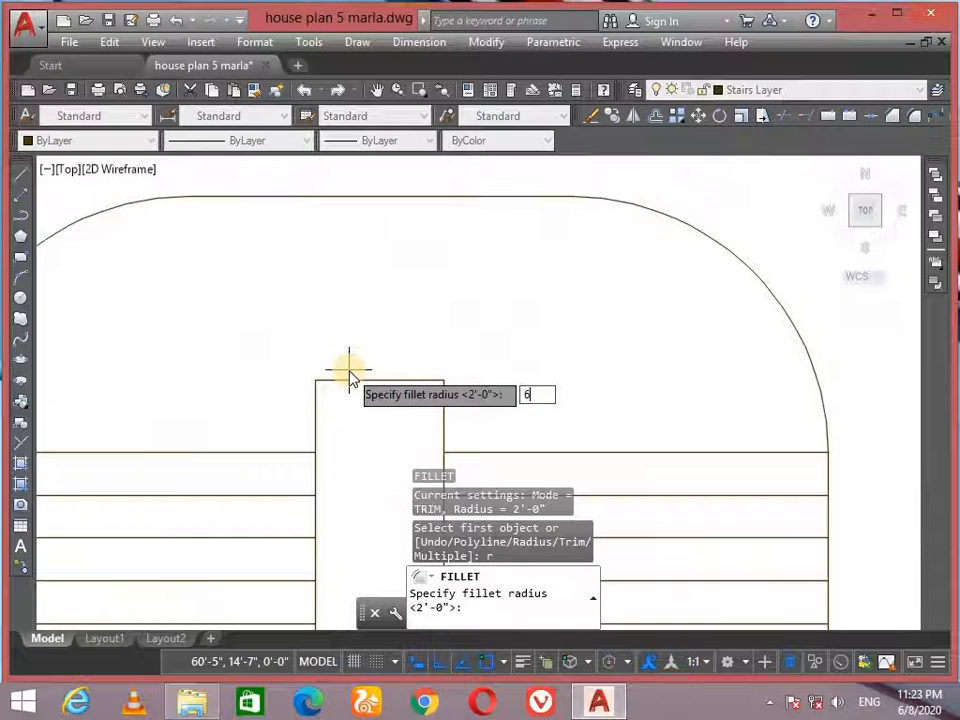
pyautogui.write('6')
pyautogui.press('Return')
pyautogui.click(316, 396)
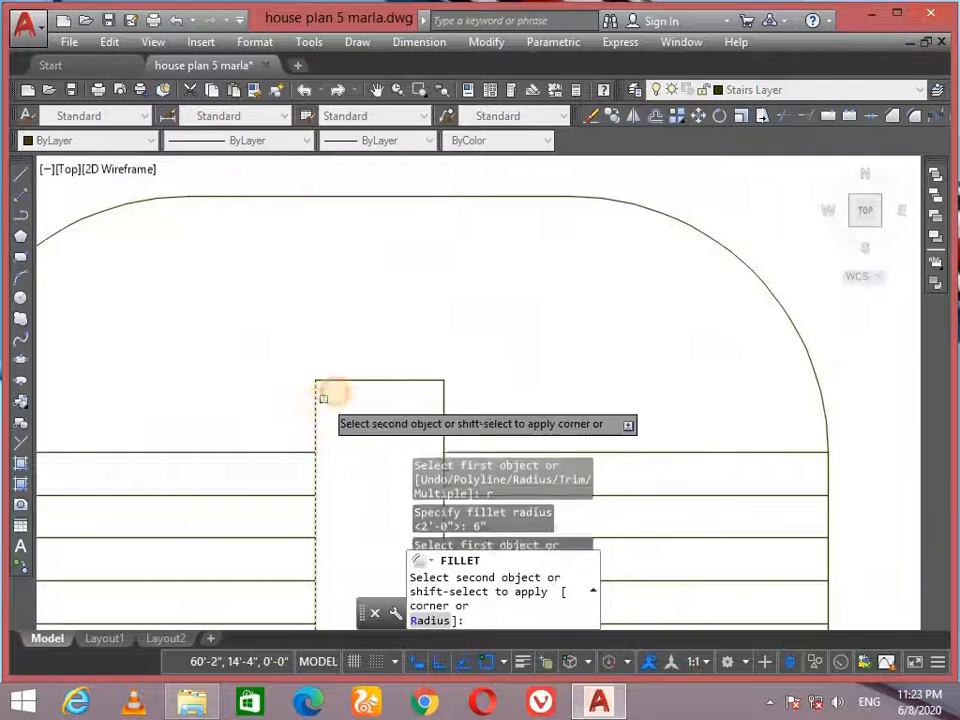
pyautogui.click(350, 382)
# Step: Fillet the gap's upper-right corner with the same 6" radius to round off its end
pyautogui.press('Return')
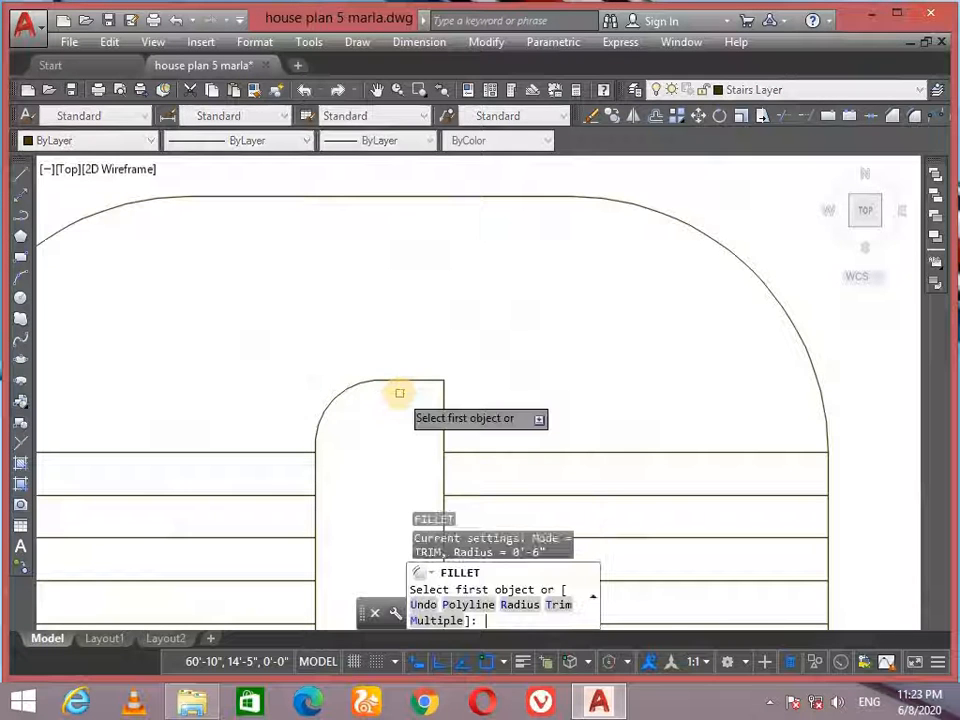
pyautogui.write('r')
pyautogui.press('Return')
pyautogui.press('Return')
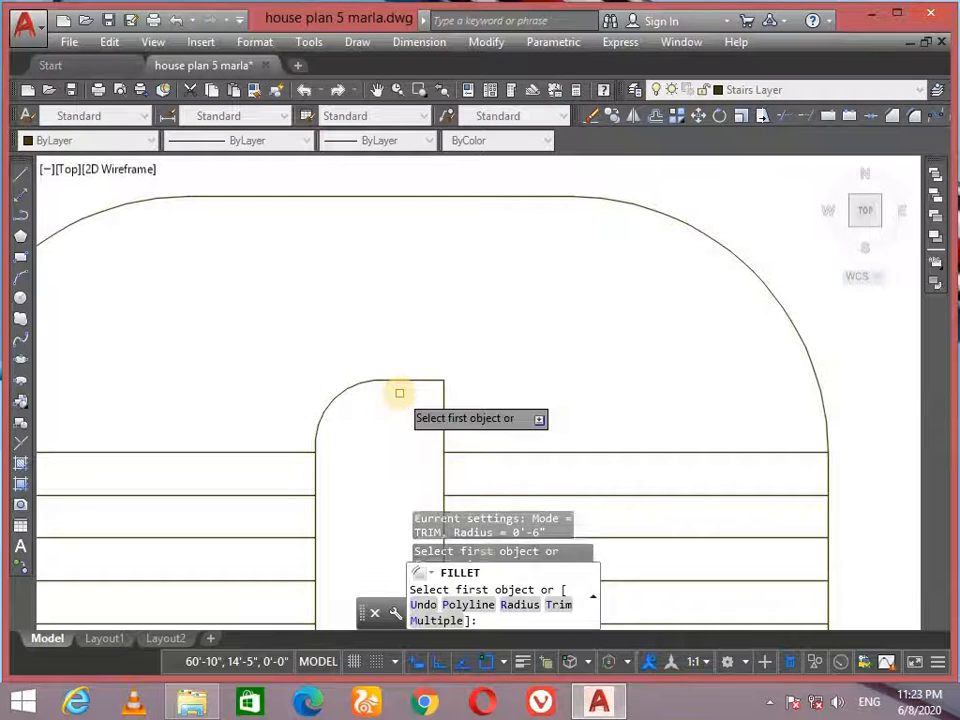
pyautogui.click(441, 400)
pyautogui.click(414, 381)
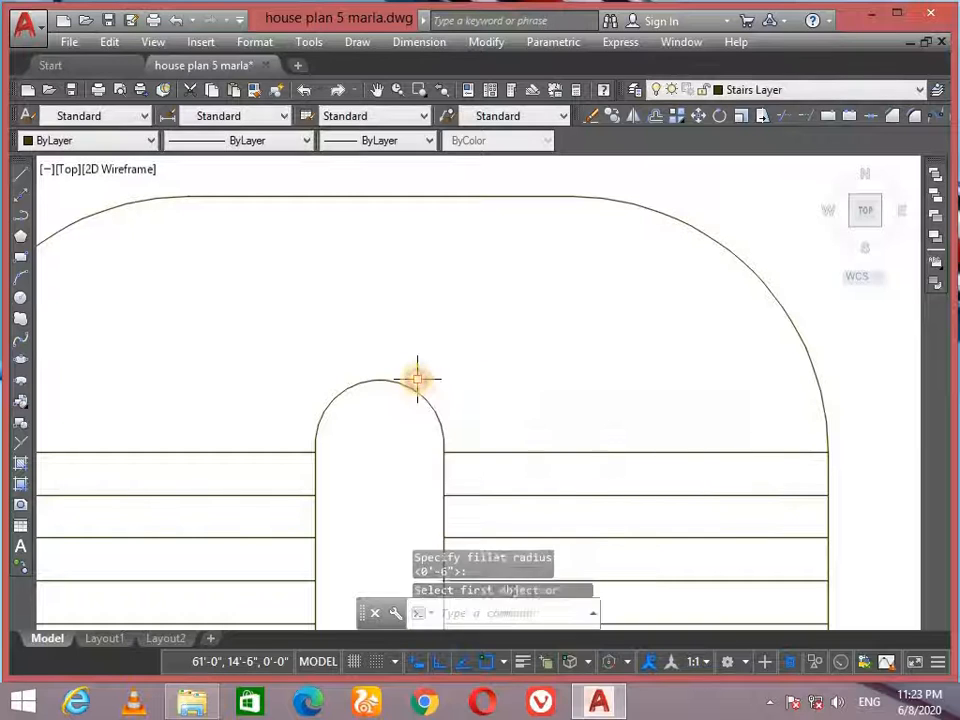
# Step: Set the offset distance to 2" and offset the landing's upper-left arc outward
pyautogui.scroll(-4, 491, 330)
pyautogui.moveTo(491, 330); pyautogui.dragTo(466, 270, button='middle')
pyautogui.scroll(2, 447, 341)
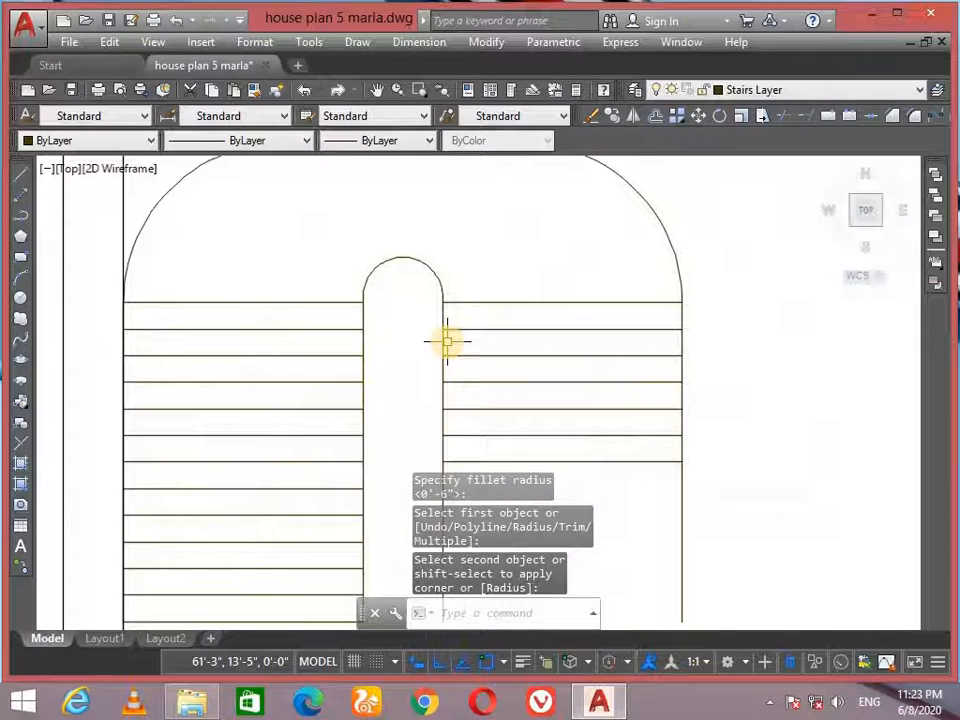
pyautogui.write('o')
pyautogui.press('Return')
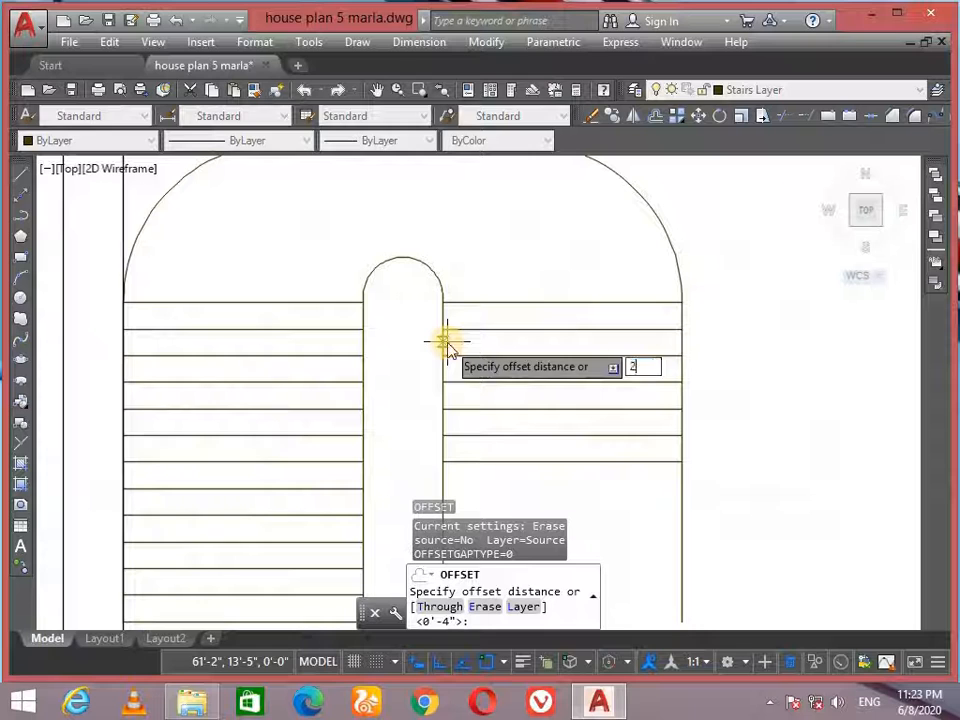
pyautogui.press('Return')
pyautogui.moveTo(243, 260); pyautogui.dragTo(240, 409, button='middle')
pyautogui.click(198, 318)
pyautogui.click(150, 283)
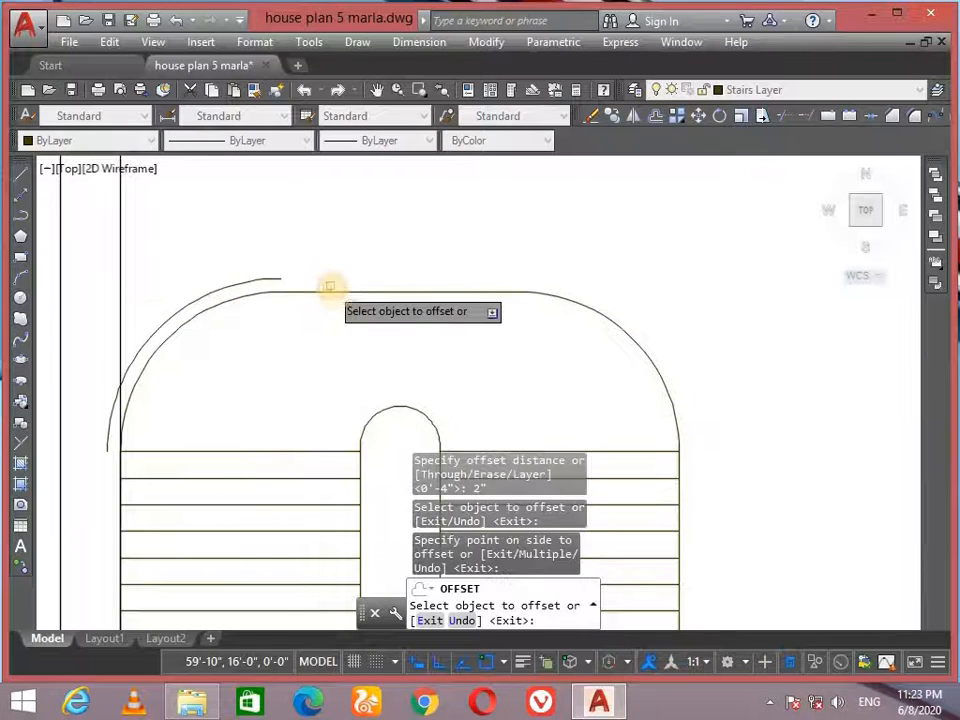
# Step: Offset the landing's top line, its upper-right arc and the right outer stair line outward by 2"
pyautogui.click(337, 291)
pyautogui.click(346, 250)
pyautogui.click(557, 293)
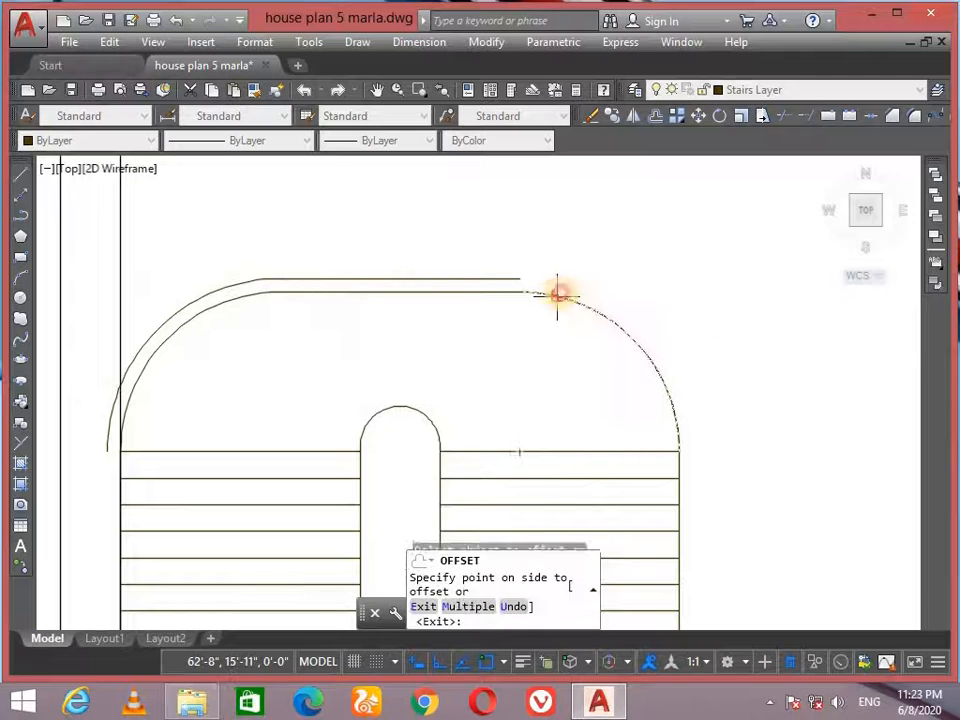
pyautogui.click(602, 270)
pyautogui.moveTo(649, 477); pyautogui.dragTo(517, 278, button='middle')
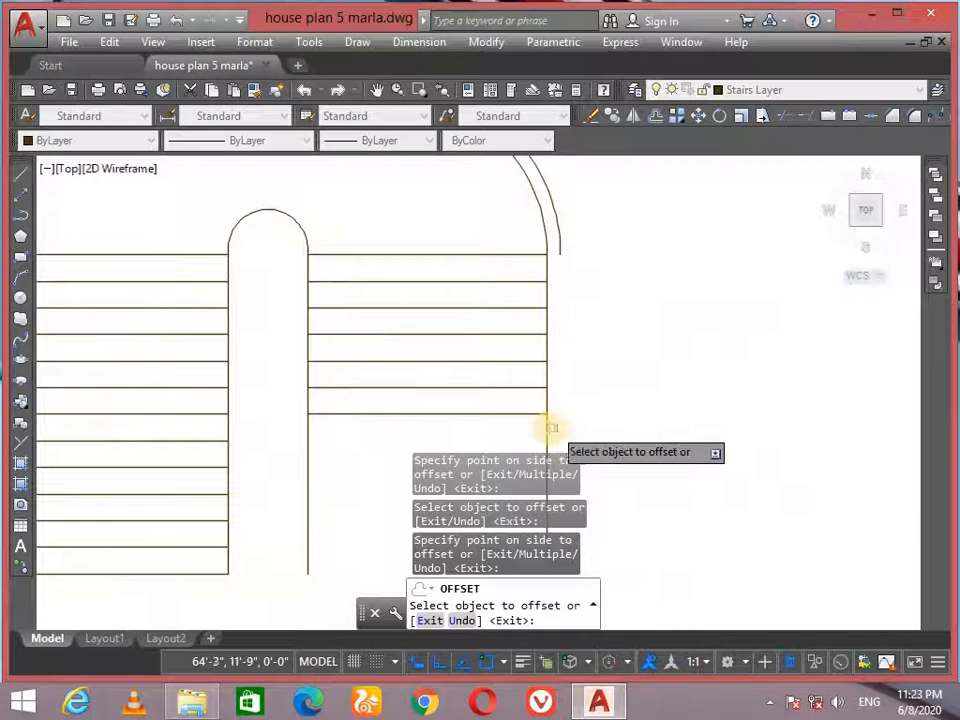
pyautogui.click(548, 428)
pyautogui.click(598, 424)
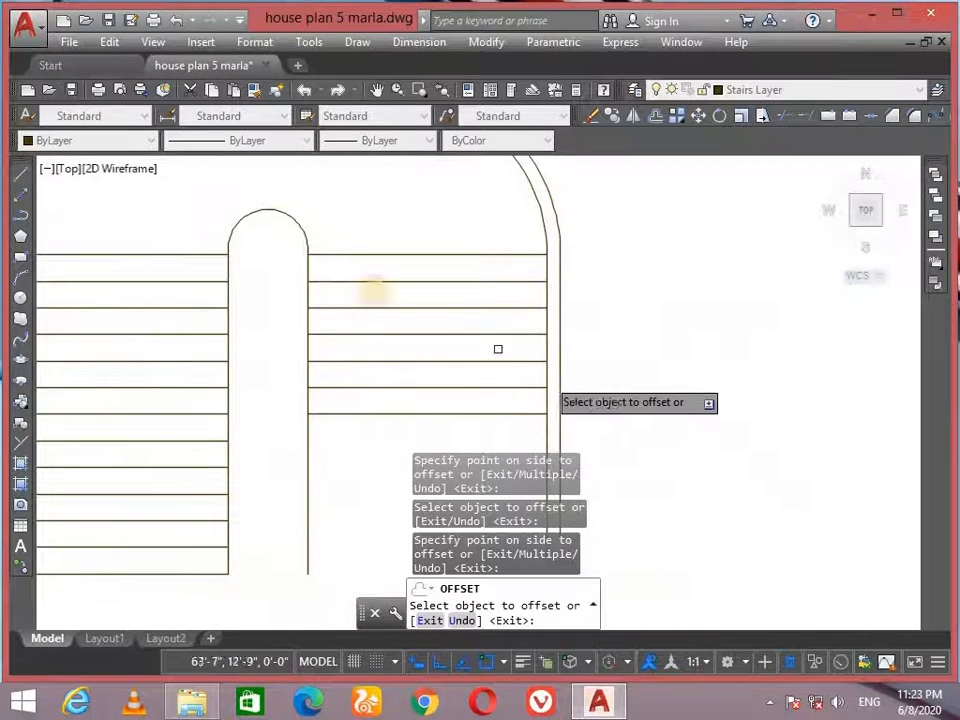
# Step: Offset the right and left arcs at the rounded end of the gap inward by 2"
pyautogui.click(294, 218)
pyautogui.click(256, 221)
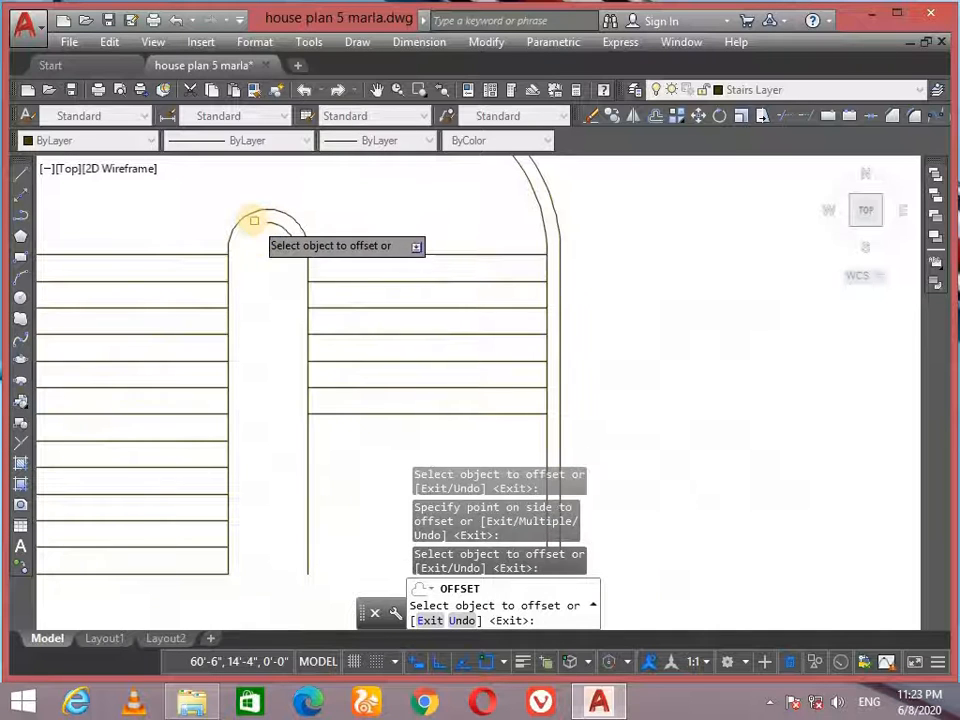
pyautogui.click(248, 210)
pyautogui.click(261, 310)
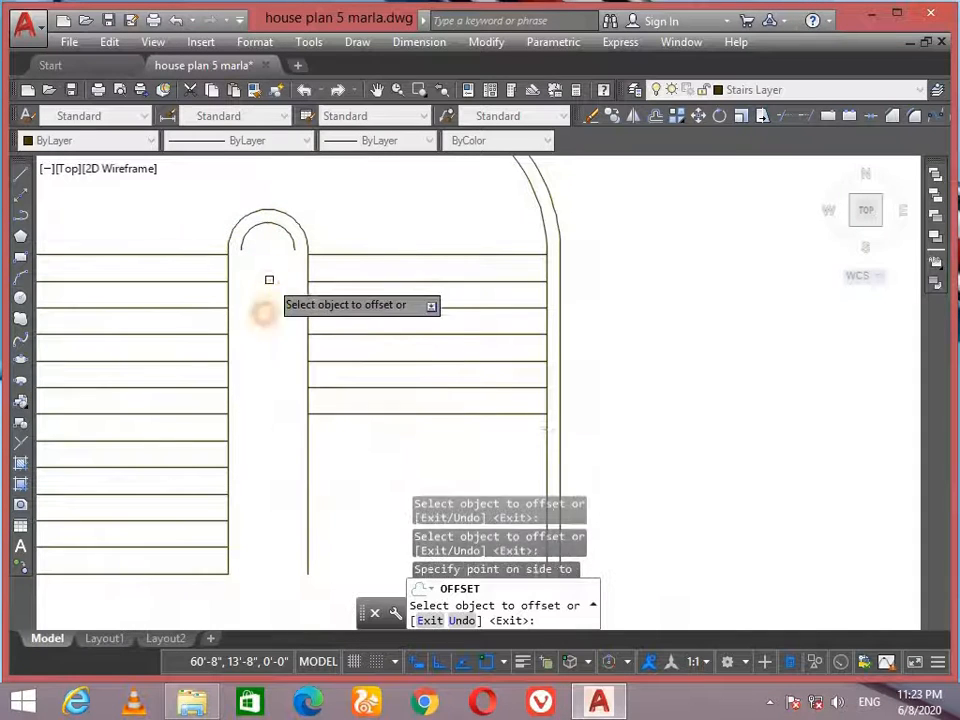
# Step: Offset the gap's left and right side lines inward by 2" to complete its inner outline
pyautogui.click(231, 322)
pyautogui.click(299, 331)
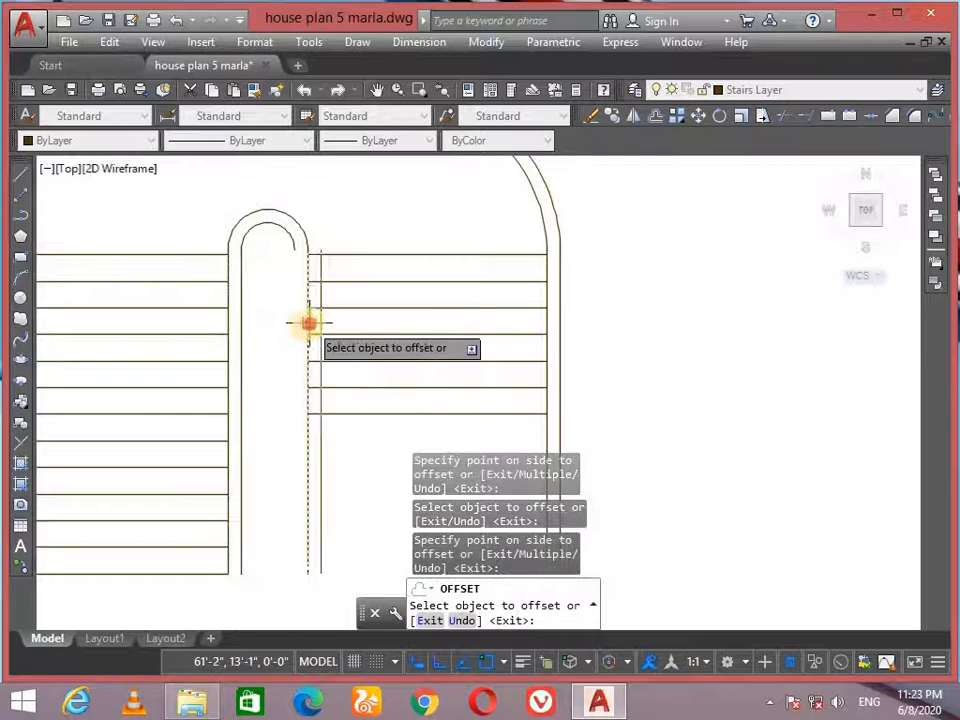
pyautogui.click(306, 326)
pyautogui.click(252, 327)
pyautogui.scroll(-2, 248, 331)
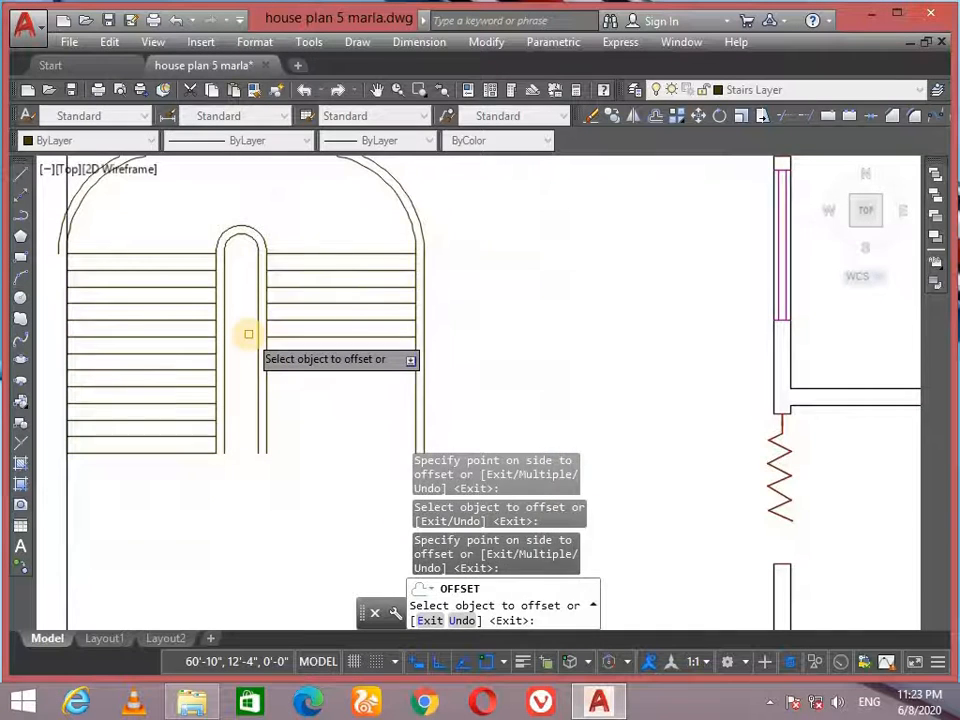
pyautogui.press('Return')
# Step: Draw a short line closing the lower end of the double outline on the gap's left side
pyautogui.scroll(-2, 250, 336)
pyautogui.scroll(2, 304, 425)
pyautogui.moveTo(198, 335); pyautogui.dragTo(287, 416, button='middle')
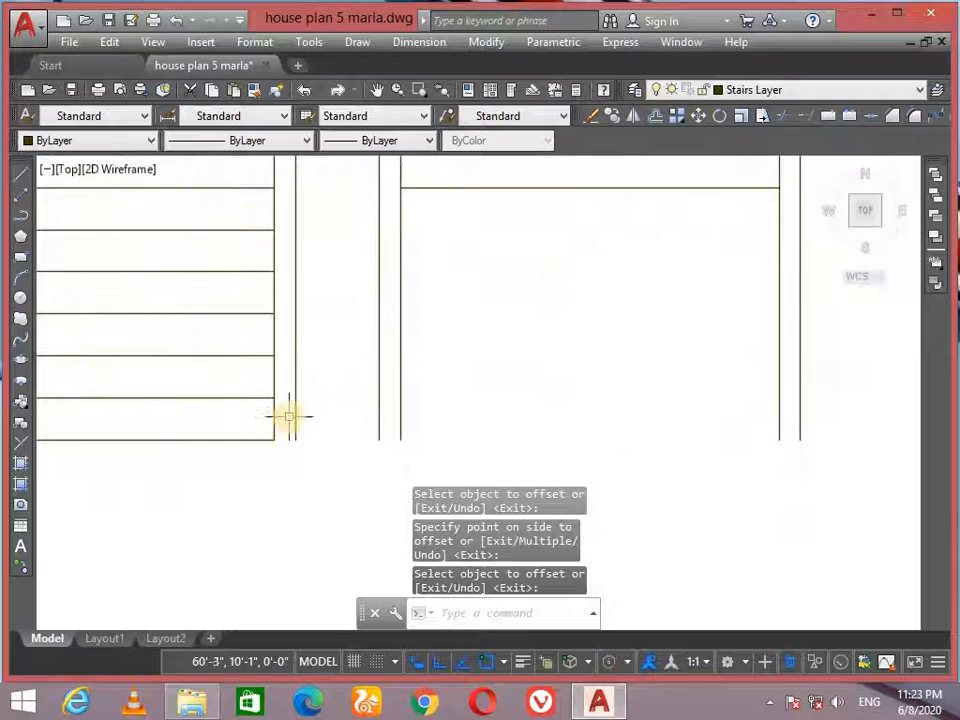
pyautogui.scroll(2, 287, 416)
pyautogui.press('Escape')
pyautogui.write('l')
pyautogui.press('Return')
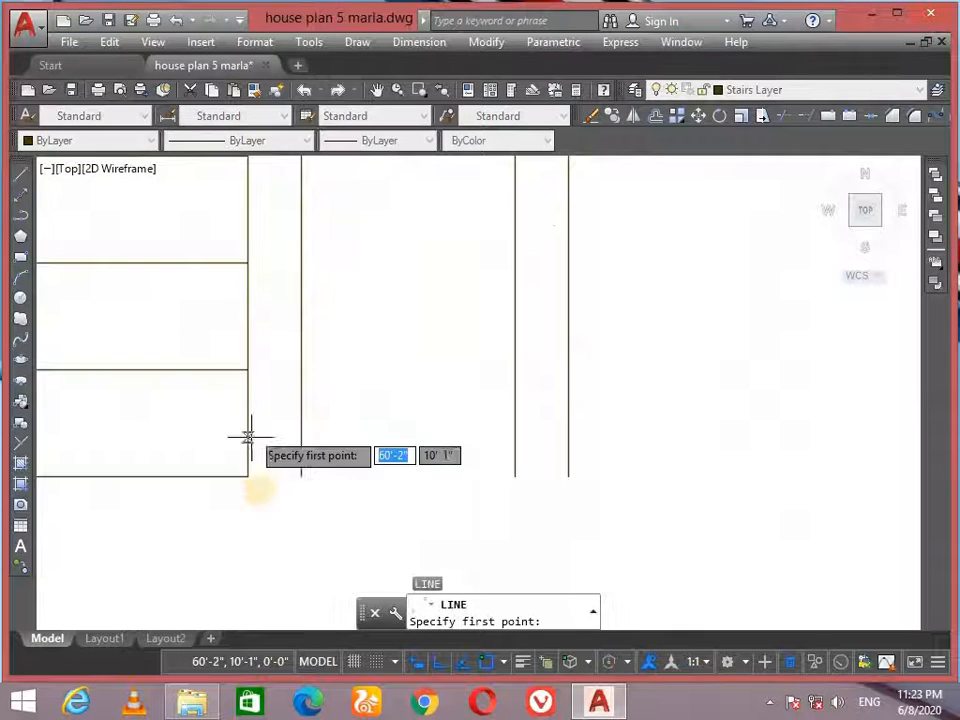
pyautogui.click(247, 477)
pyautogui.click(301, 477)
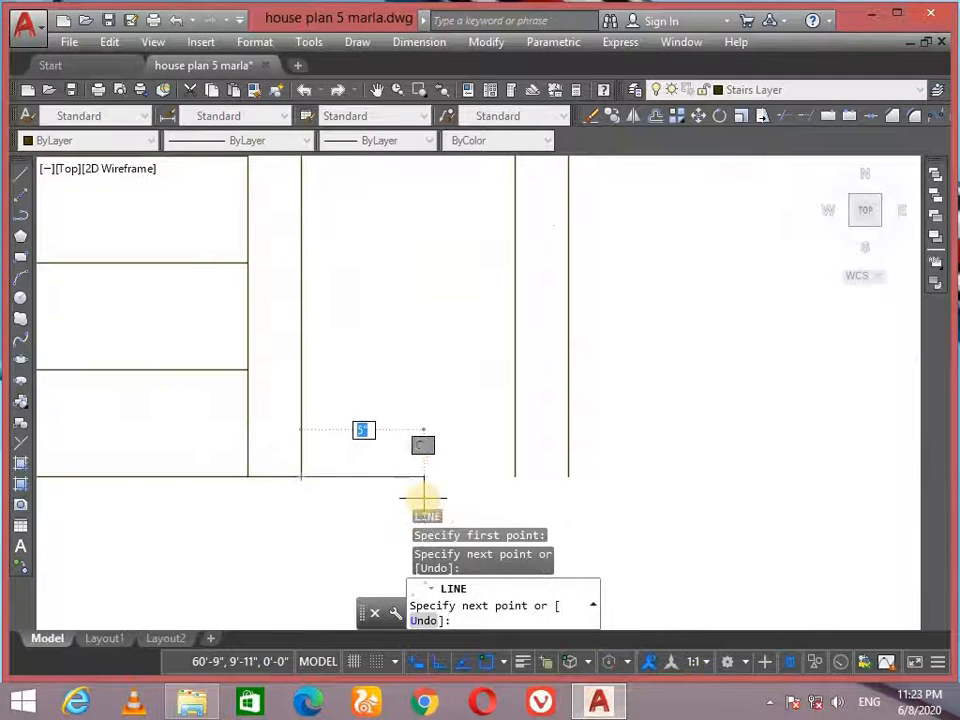
pyautogui.press('Return')
# Step: Draw a short line closing the lower end of the double outline on the gap's right side
pyautogui.press('Return')
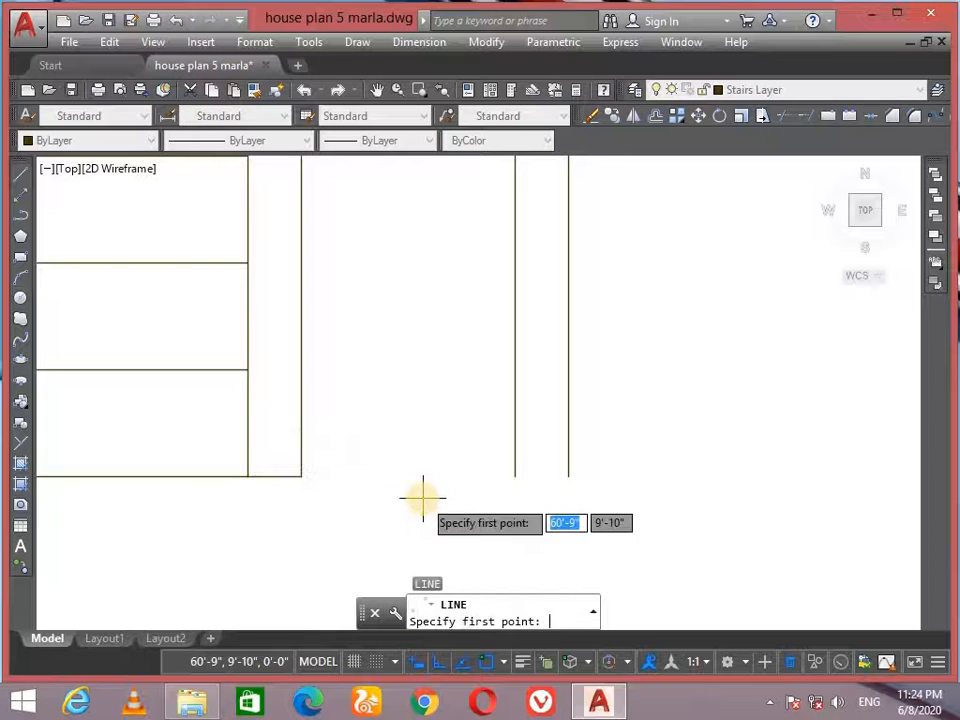
pyautogui.click(516, 477)
pyautogui.click(567, 476)
pyautogui.press('Return')
# Step: Draw a short line closing the lower end of the staircase's right outer double outline
pyautogui.press('Return')
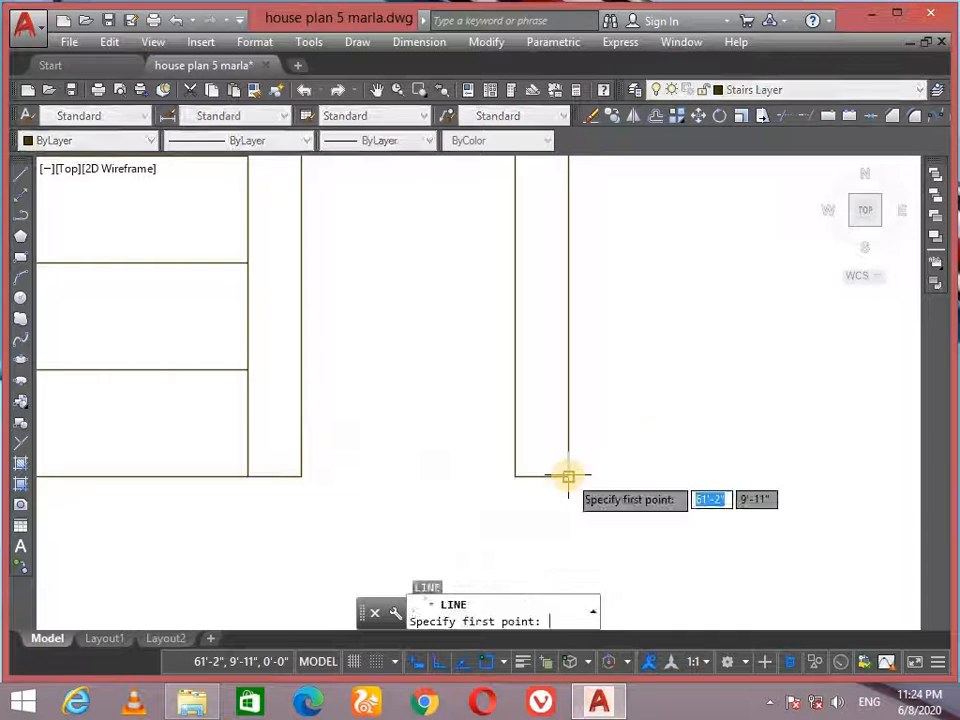
pyautogui.scroll(-4, 660, 433)
pyautogui.moveTo(662, 432); pyautogui.dragTo(477, 432, button='middle')
pyautogui.scroll(5, 560, 445)
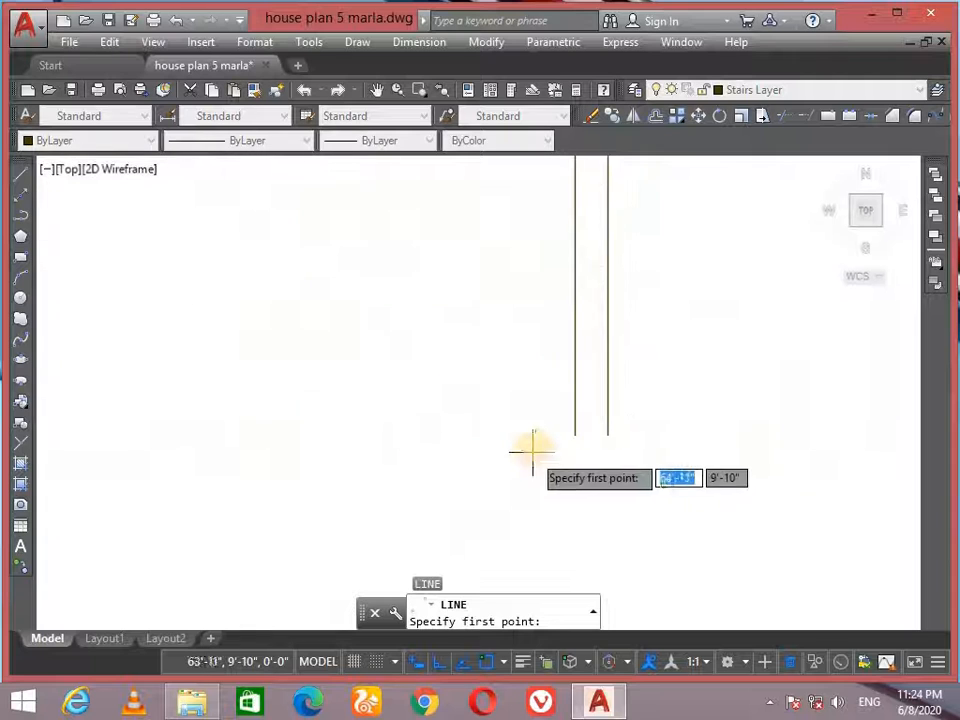
pyautogui.click(593, 441)
pyautogui.scroll(-4, 614, 438)
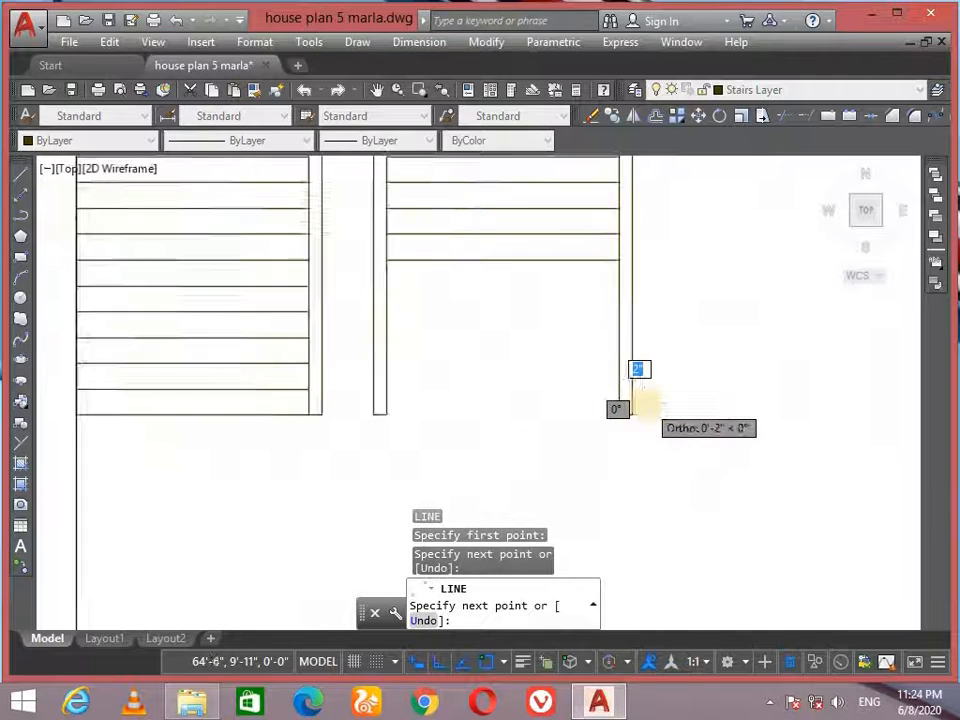
pyautogui.scroll(2, 636, 369)
pyautogui.click(640, 406)
pyautogui.press('Return')
# Step: Trim the part of the landing's upper-left outer arc that extends past the inner face of the wall
pyautogui.scroll(2, 673, 225)
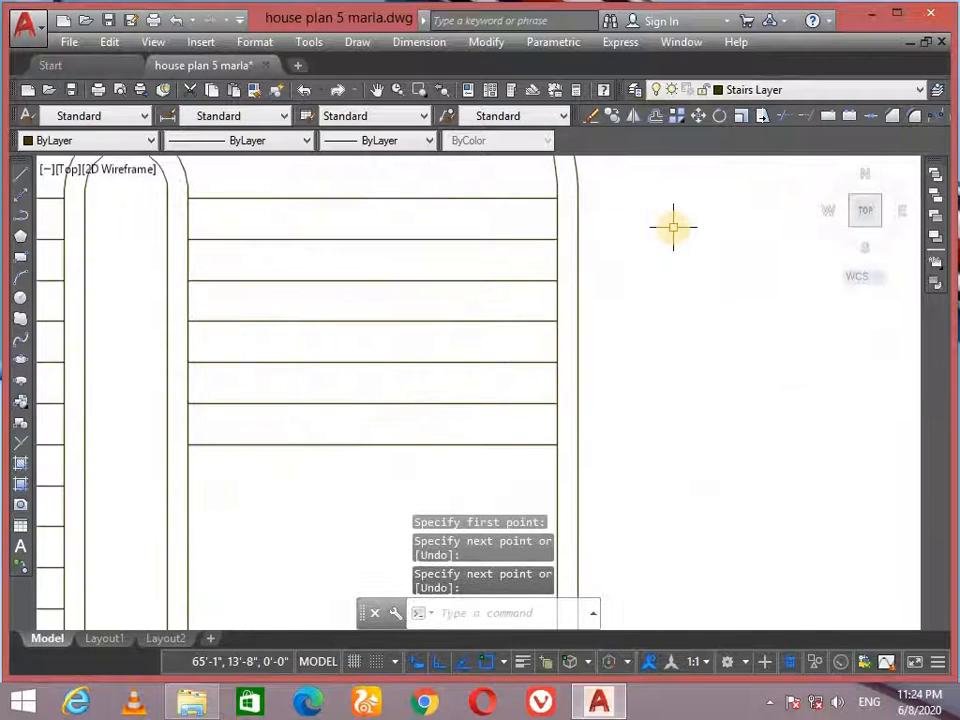
pyautogui.scroll(-2, 673, 225)
pyautogui.scroll(-2, 701, 328)
pyautogui.scroll(3, 415, 315)
pyautogui.scroll(1, 415, 315)
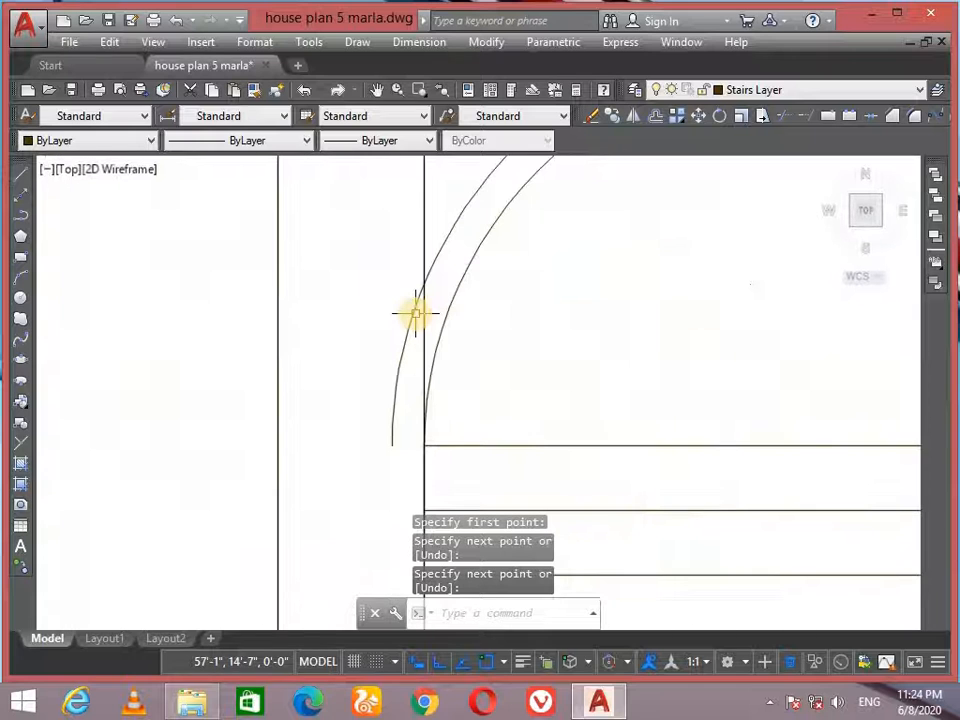
pyautogui.write('tr')
pyautogui.press('Return')
pyautogui.press('Return')
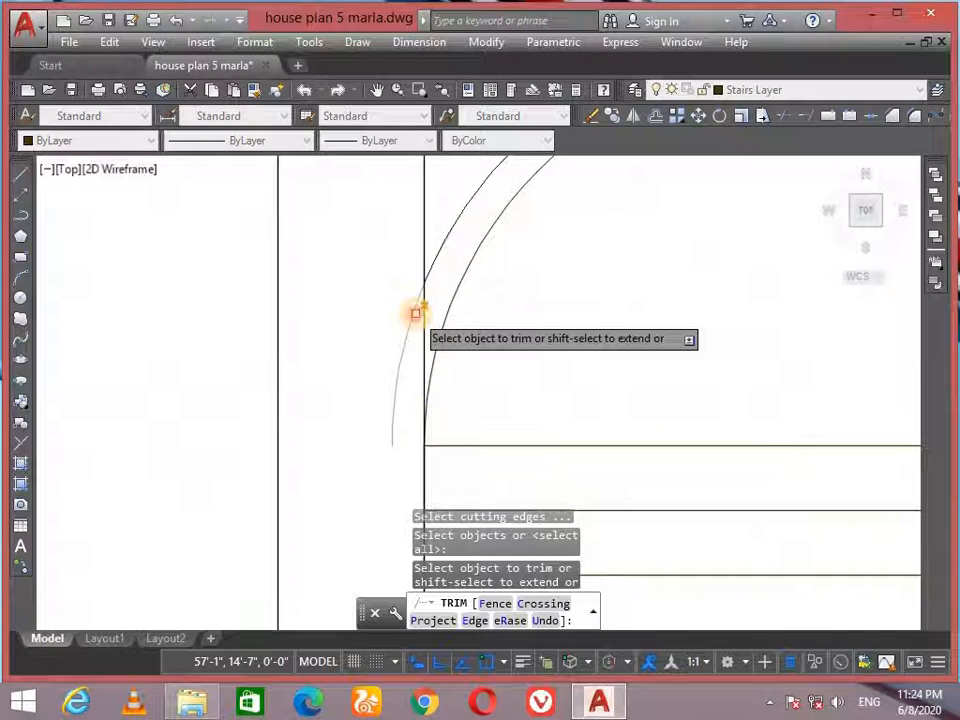
pyautogui.click(413, 311)
pyautogui.scroll(-3, 531, 294)
pyautogui.scroll(-3, 621, 339)
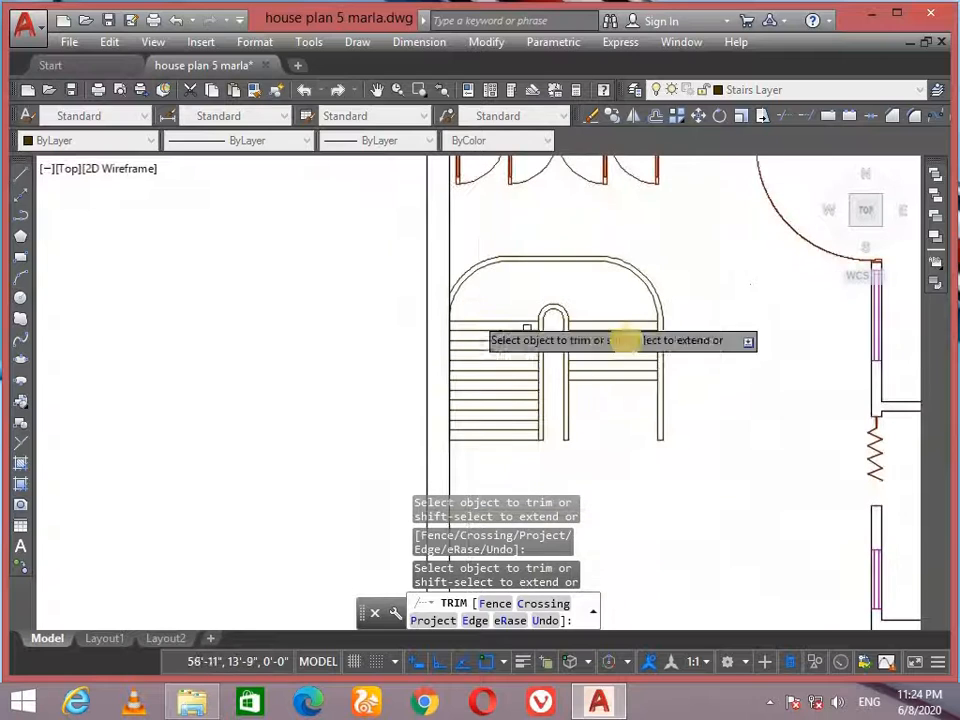
pyautogui.press('Return')
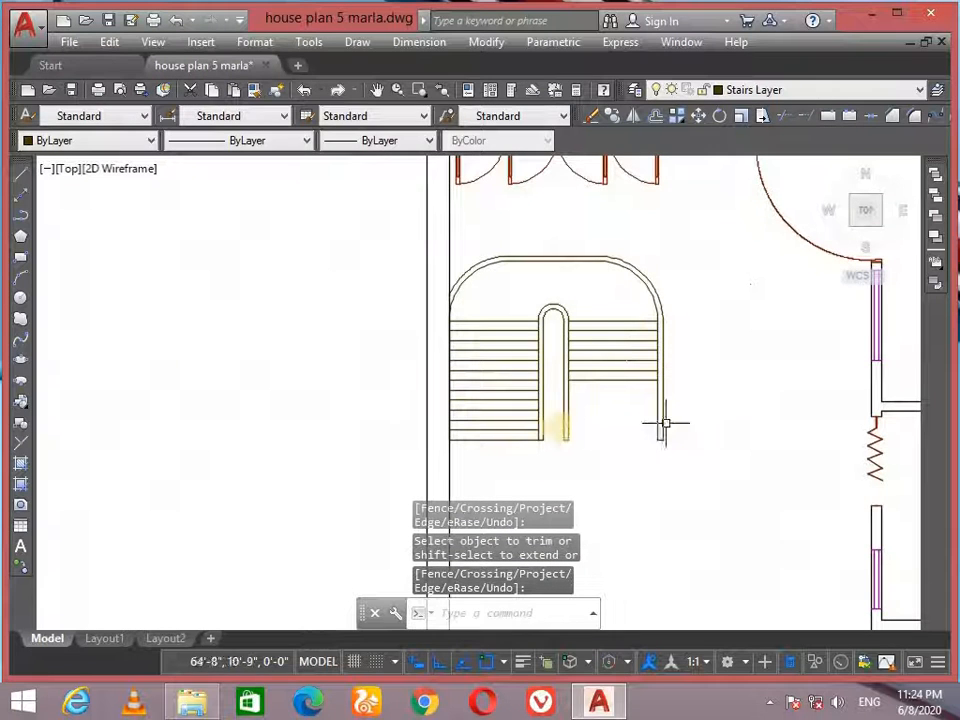
# Step: Mirror the Front and Rear Side Doors block below the stairs about a horizontal line through its jamb's centre, erasing the source object
pyautogui.scroll(-2, 602, 350)
pyautogui.moveTo(596, 349); pyautogui.dragTo(543, 256, button='middle')
pyautogui.moveTo(569, 437); pyautogui.dragTo(482, 371, button='middle')
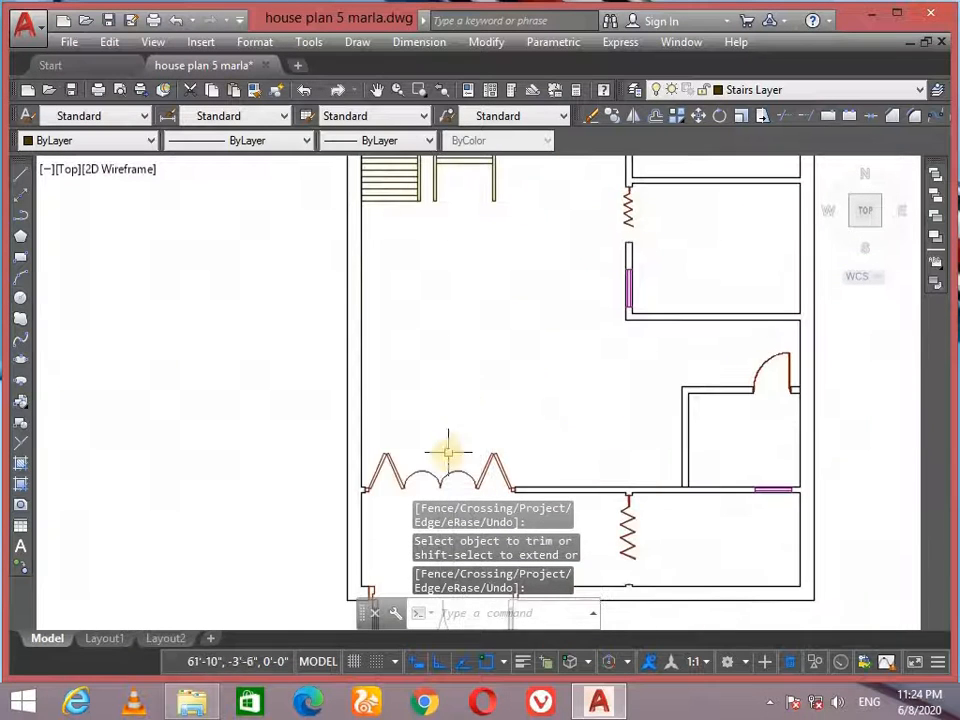
pyautogui.scroll(3, 448, 452)
pyautogui.click(426, 264)
pyautogui.click(331, 405)
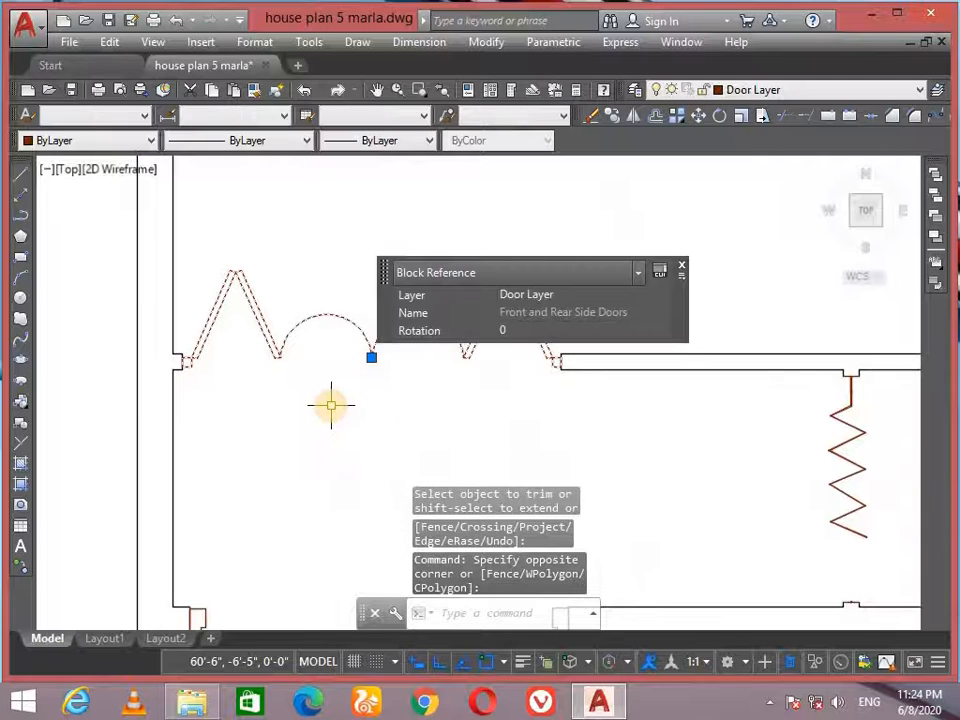
pyautogui.write('mir')
pyautogui.press('Return')
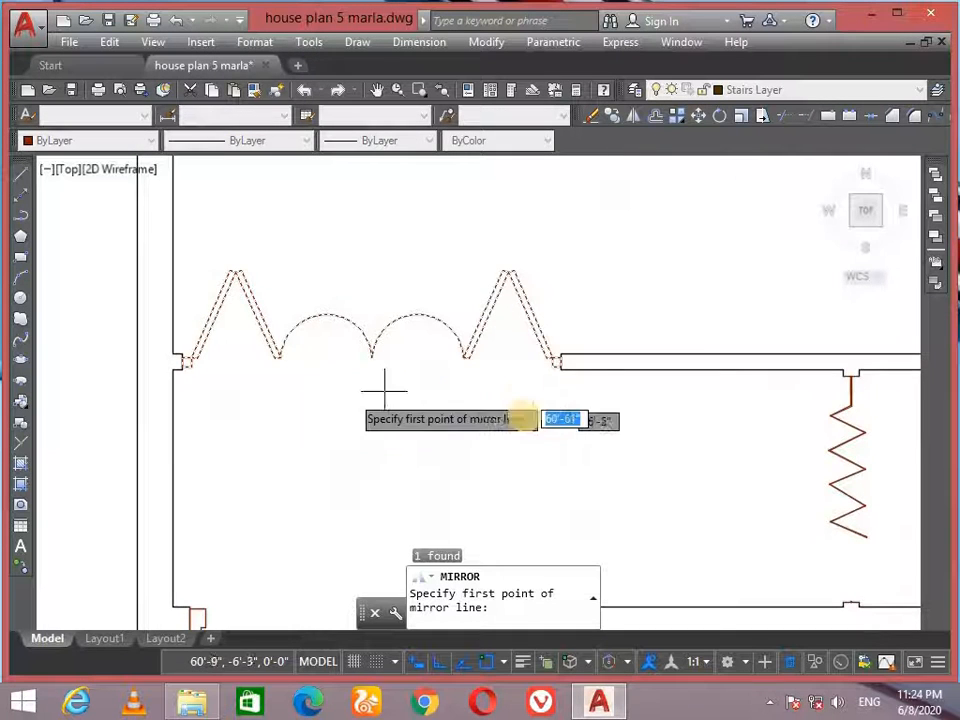
pyautogui.scroll(3, 555, 360)
pyautogui.click(555, 352)
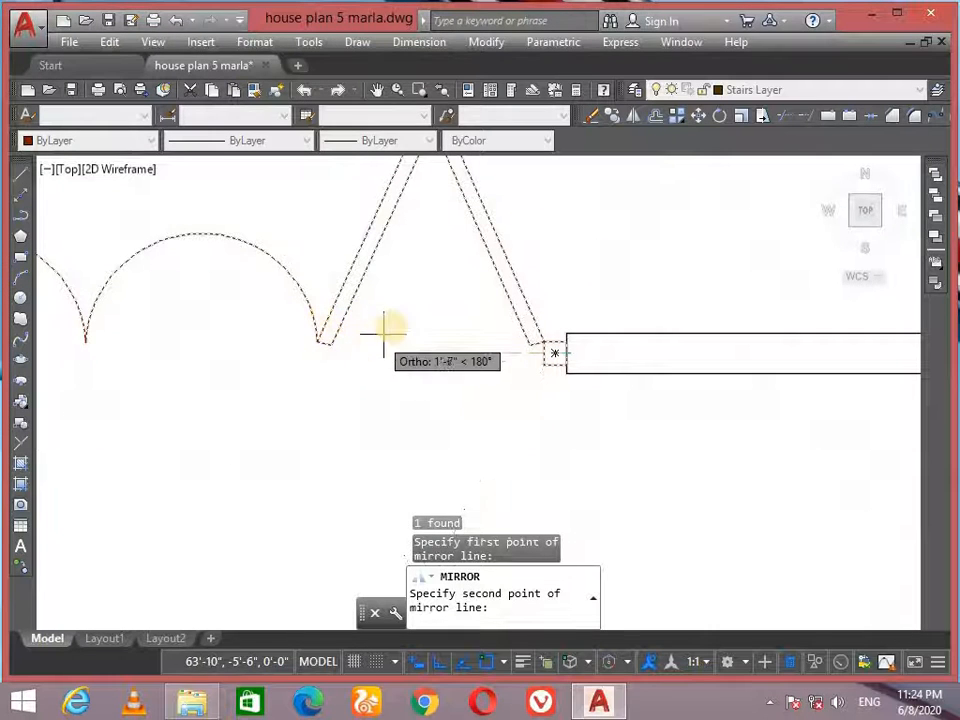
pyautogui.moveTo(329, 344); pyautogui.dragTo(537, 347, button='middle')
pyautogui.click(400, 360)
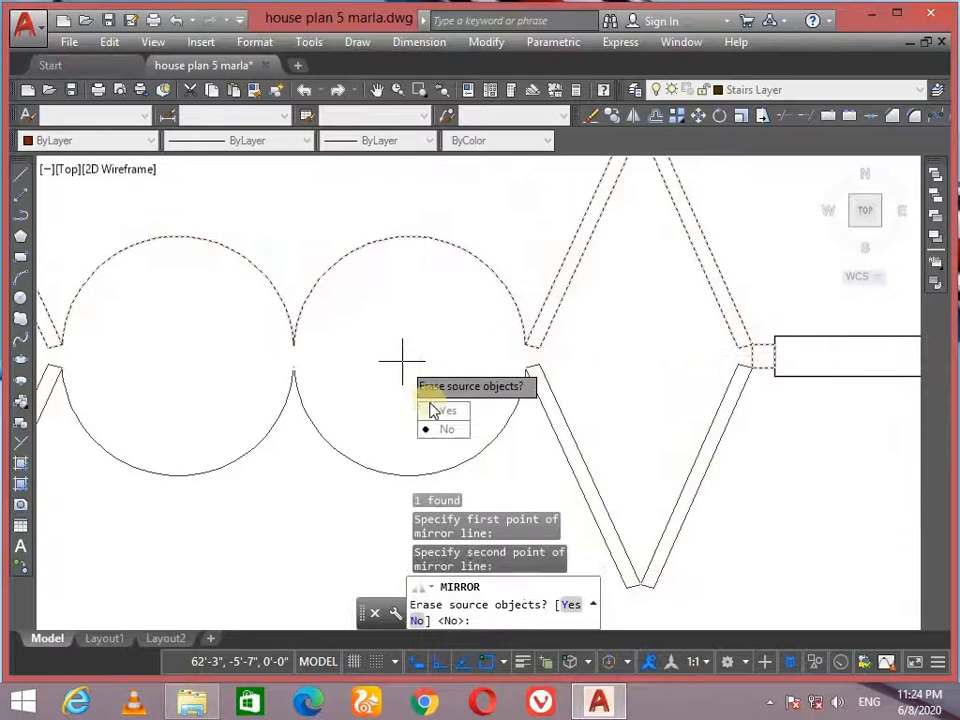
pyautogui.click(441, 411)
pyautogui.scroll(-3, 403, 356)
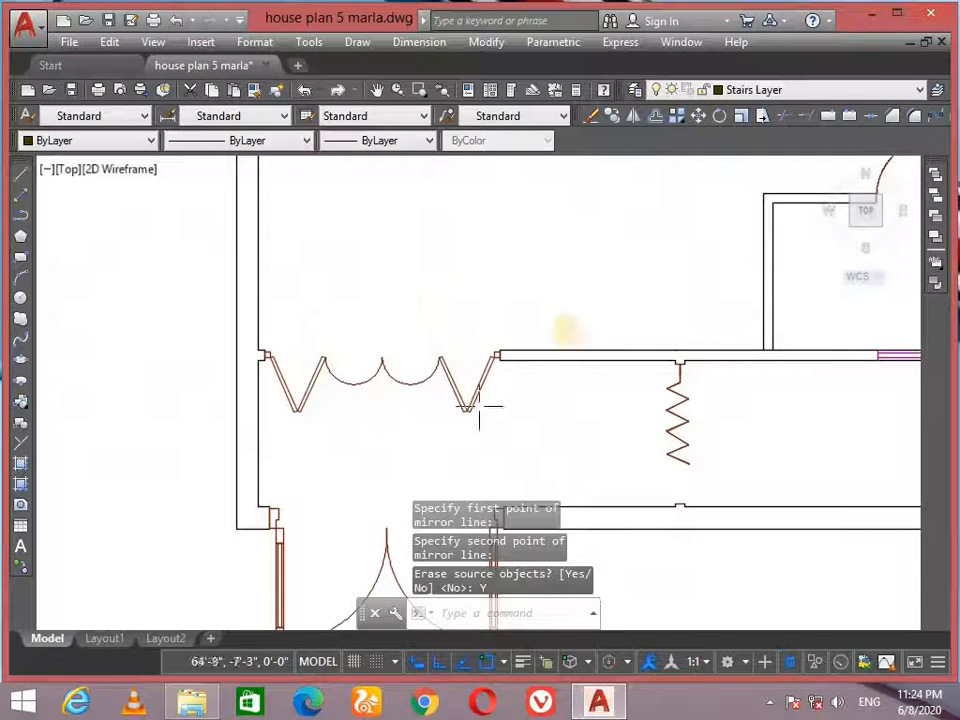
# Step: Add a 2' vertical linear dimension up from the base of the small room's left wall, with its dimension line outside the plan's left wall
pyautogui.scroll(-3, 486, 403)
pyautogui.moveTo(513, 335); pyautogui.dragTo(486, 423, button='middle')
pyautogui.scroll(5, 566, 429)
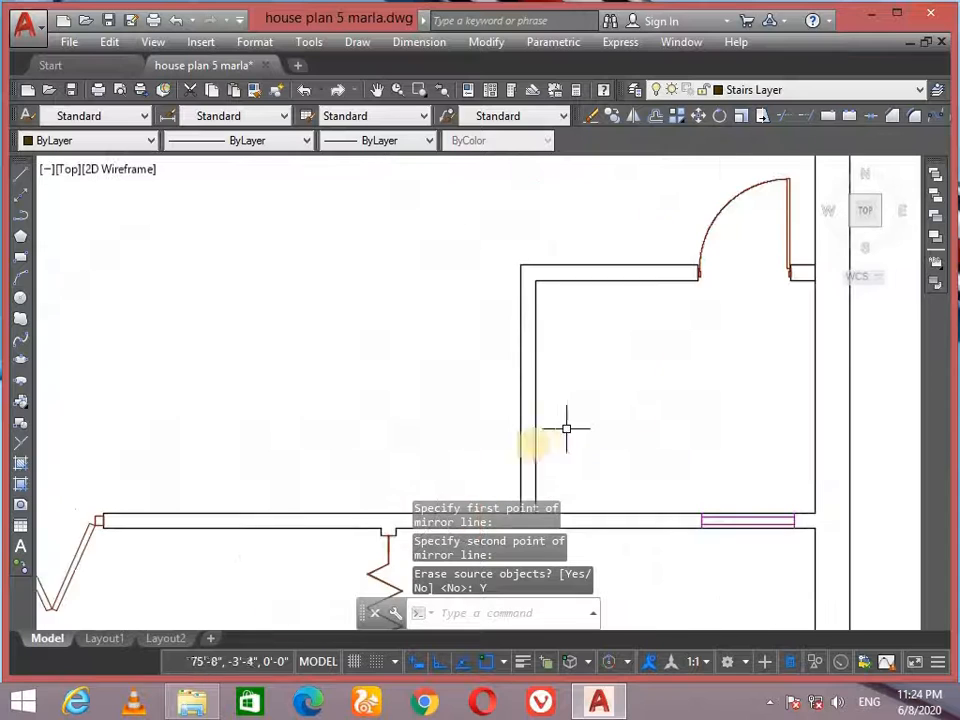
pyautogui.scroll(-2, 450, 371)
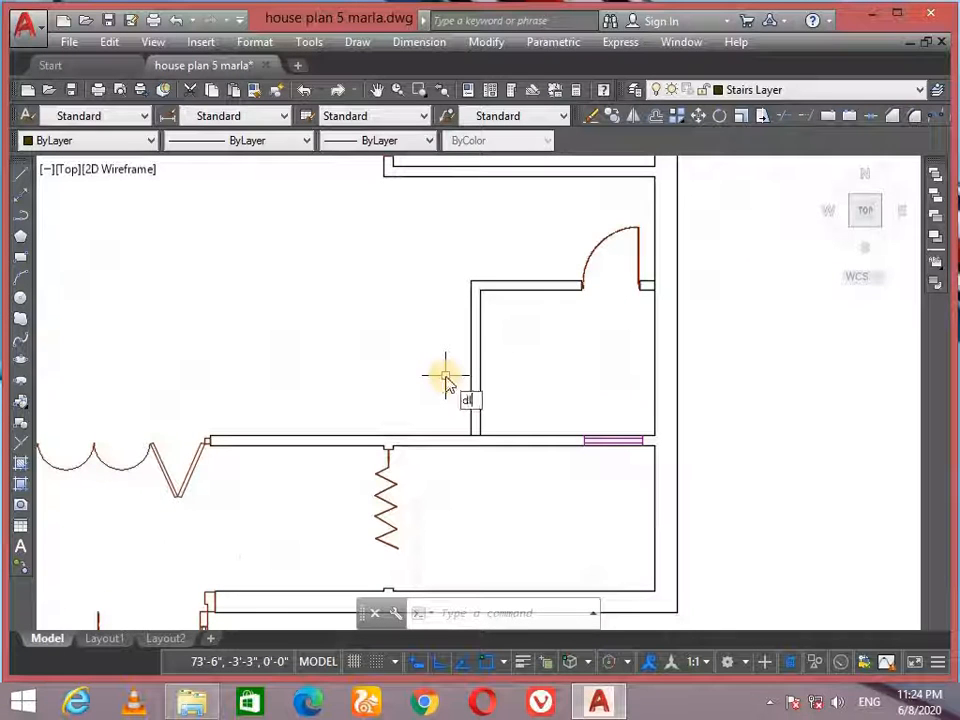
pyautogui.press('space')
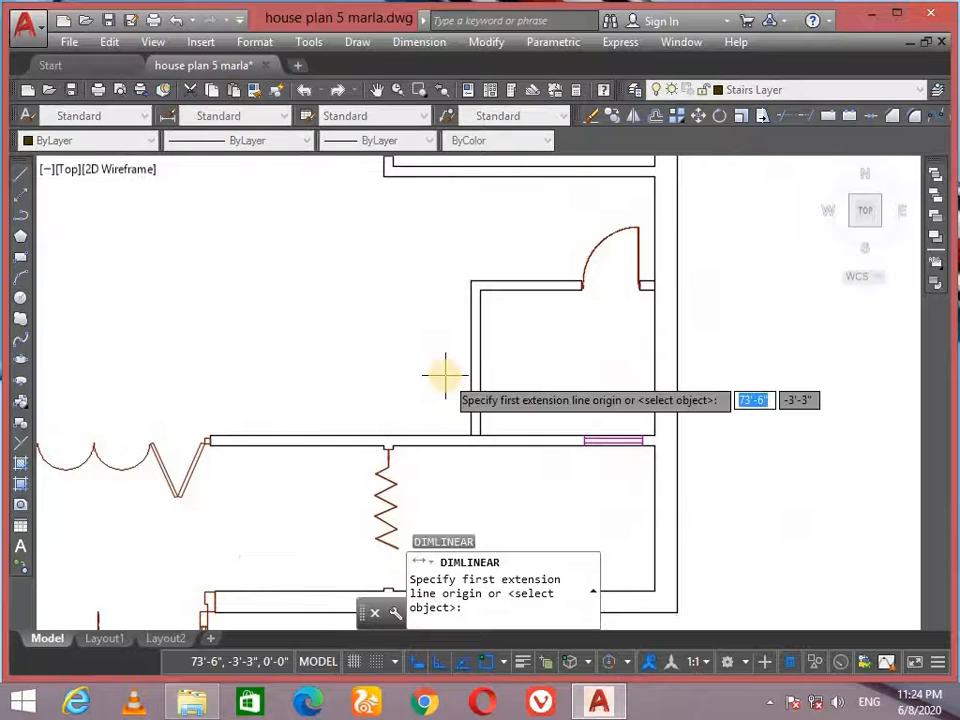
pyautogui.click(471, 436)
pyautogui.write("2'")
pyautogui.press('Return')
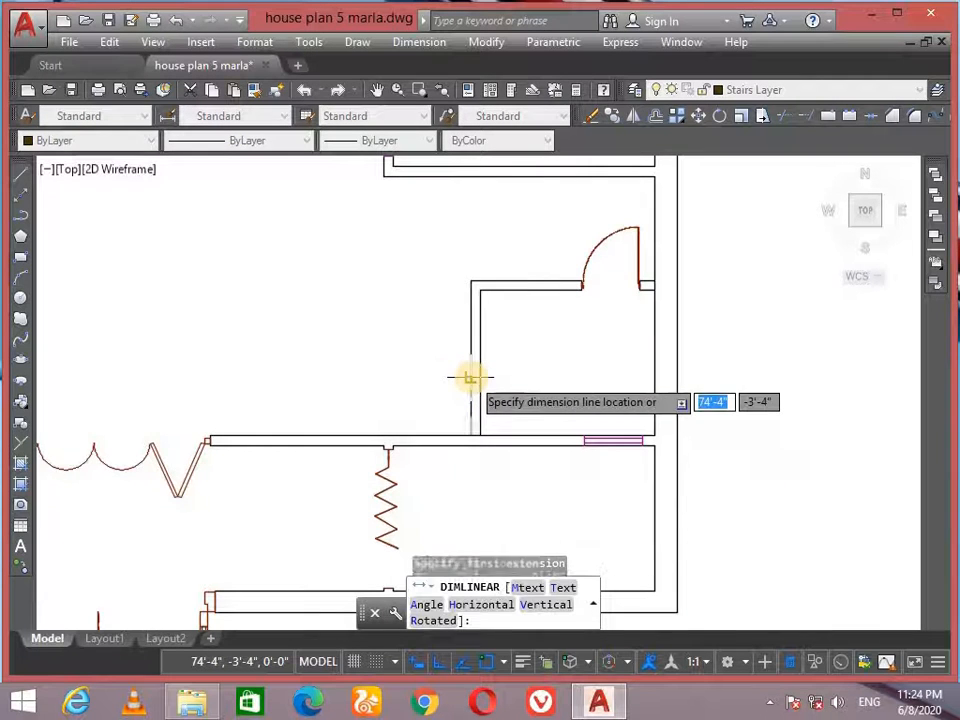
pyautogui.scroll(-4, 300, 378)
pyautogui.moveTo(282, 381); pyautogui.dragTo(567, 367, button='middle')
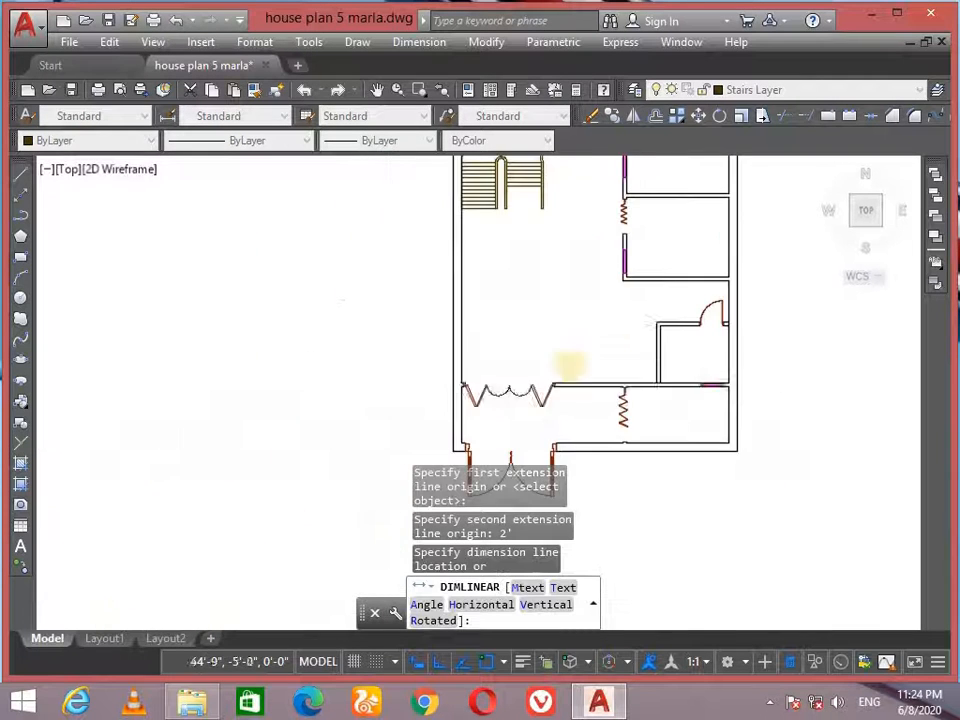
pyautogui.click(418, 366)
# Step: Draw a horizontal line along the dimension's upper extension line, from the left wall's inner face to the small room's left wall
pyautogui.scroll(5, 514, 369)
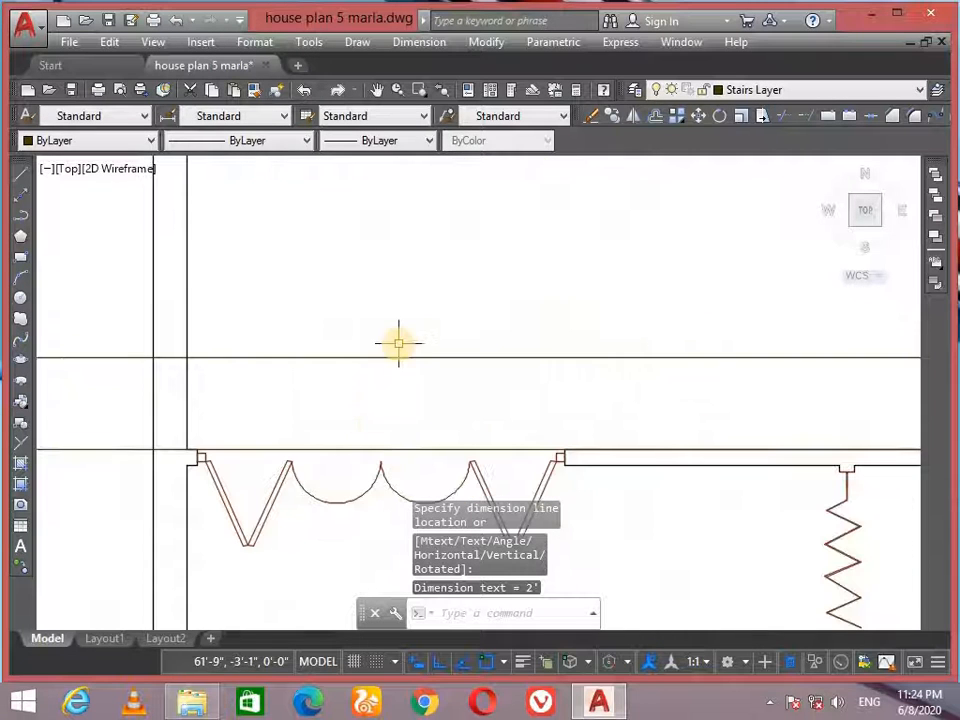
pyautogui.moveTo(398, 343); pyautogui.dragTo(395, 362, button='middle')
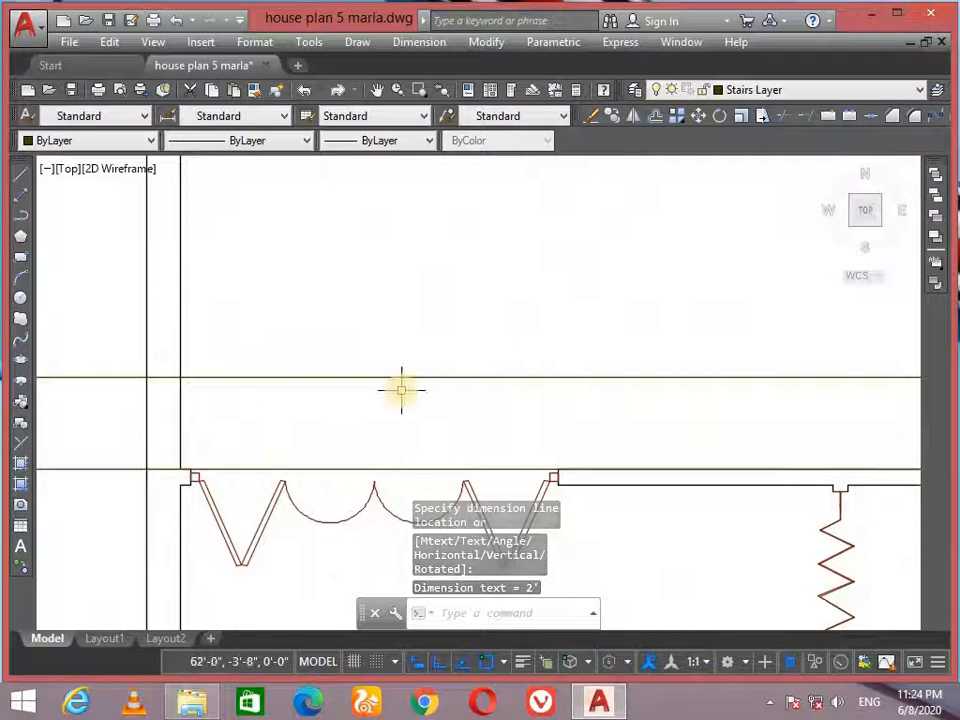
pyautogui.write('l')
pyautogui.press('Return')
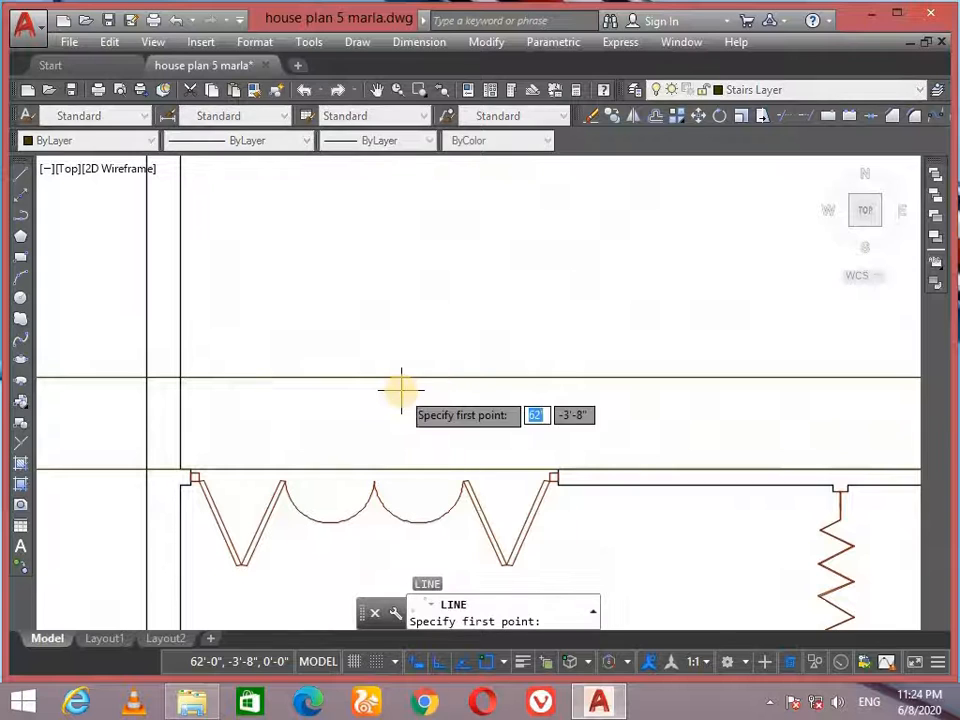
pyautogui.click(180, 377)
pyautogui.scroll(-4, 190, 372)
pyautogui.scroll(4, 490, 370)
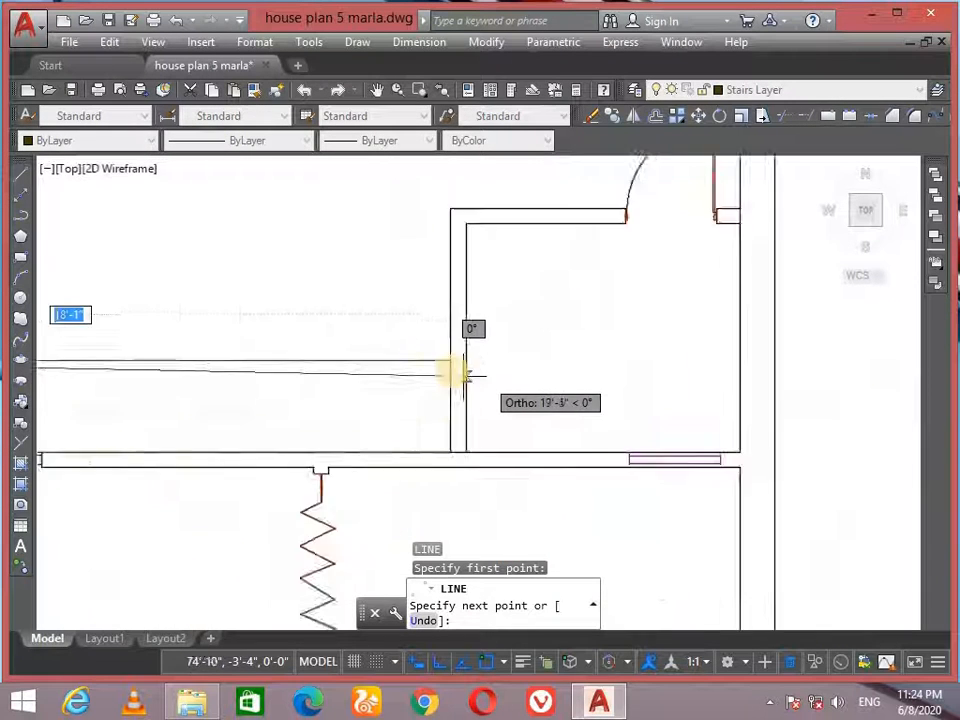
pyautogui.click(483, 350)
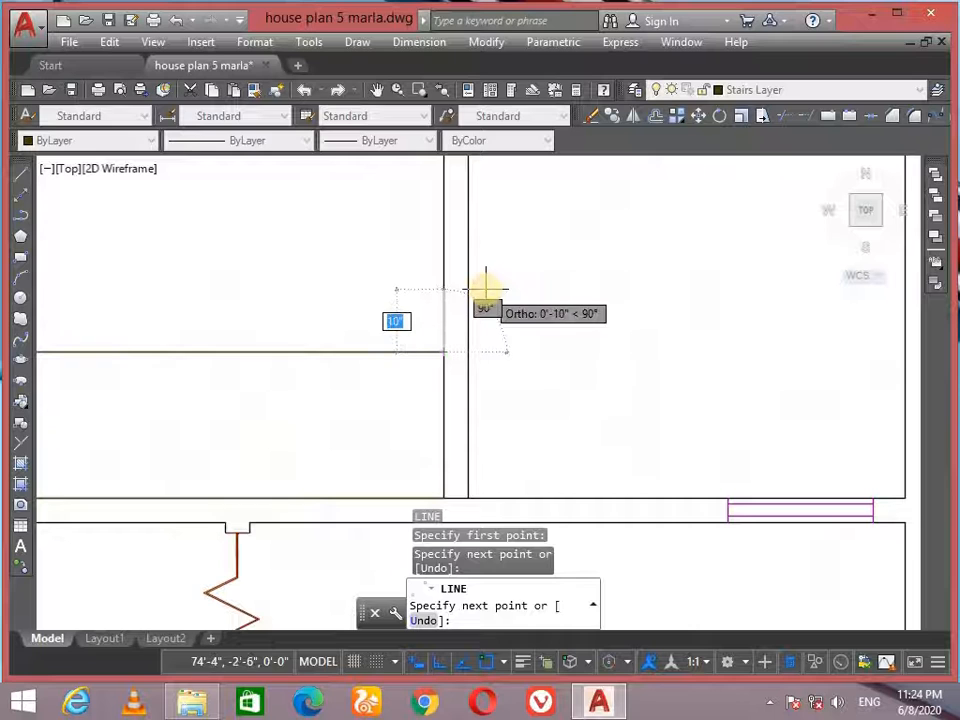
pyautogui.press('Return')
# Step: Offset the horizontal line above the folding doors upward three times at 4" spacing to form the step lines
pyautogui.scroll(-4, 246, 366)
pyautogui.moveTo(241, 369); pyautogui.dragTo(537, 442, button='middle')
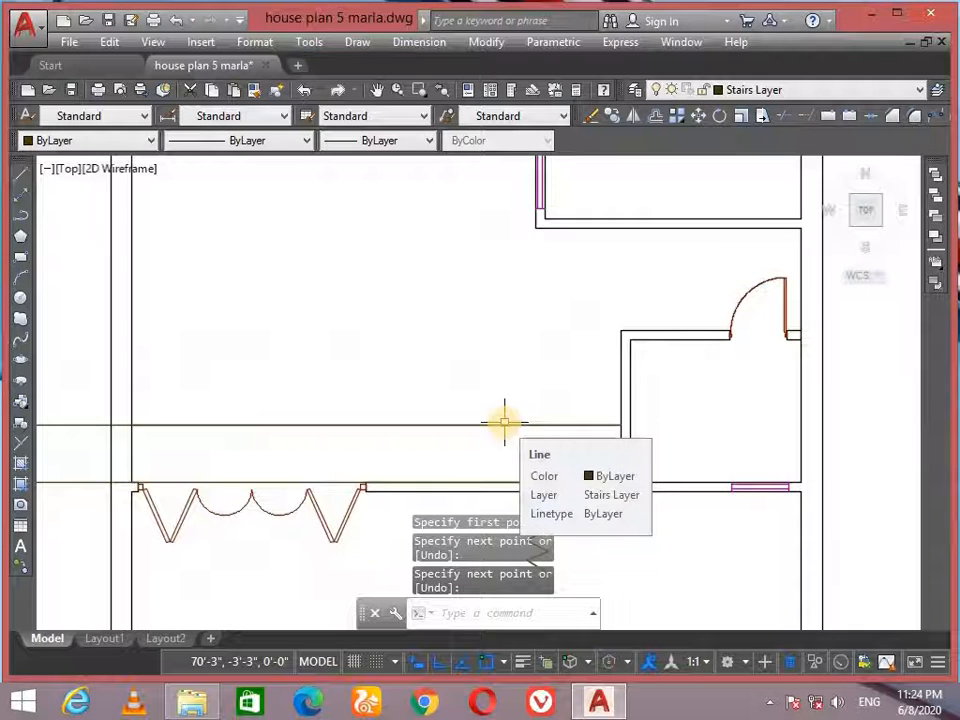
pyautogui.write('o')
pyautogui.press('Return')
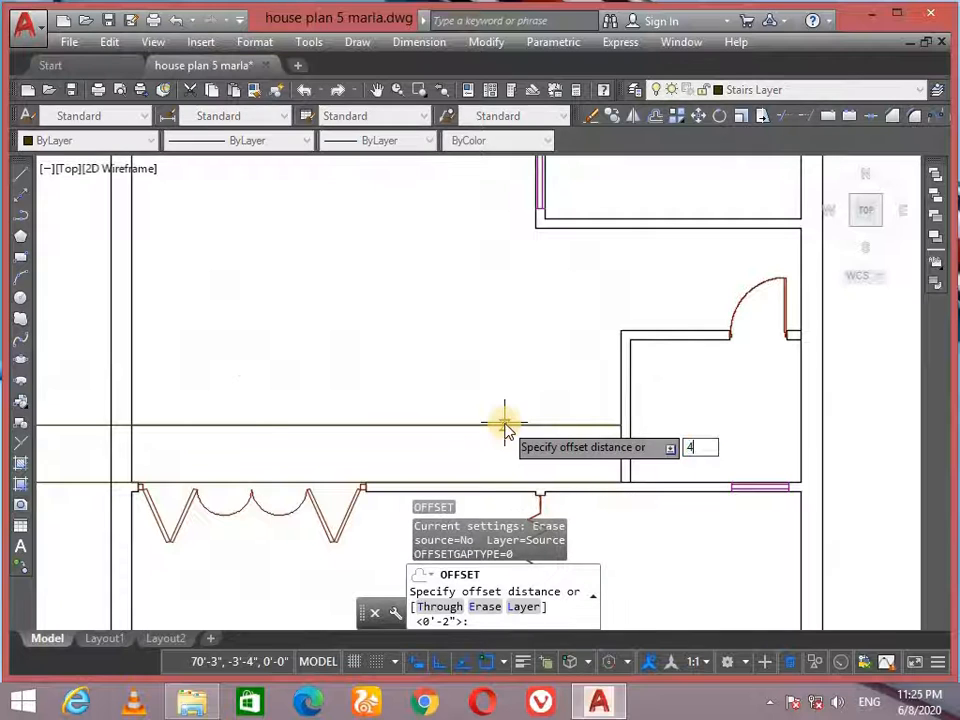
pyautogui.press('Return')
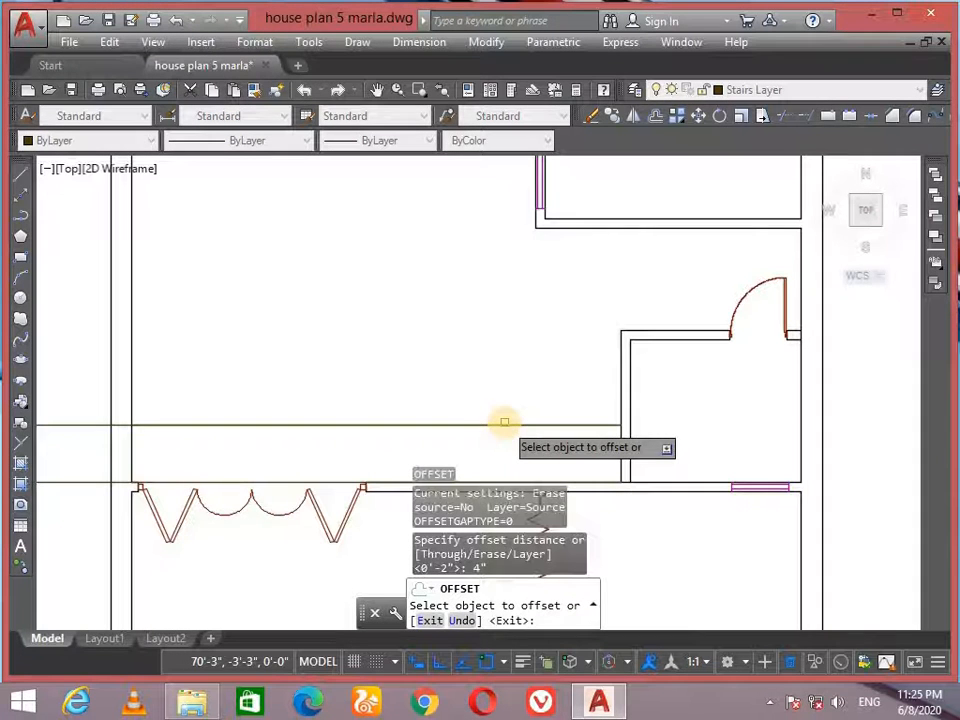
pyautogui.click(507, 422)
pyautogui.click(510, 382)
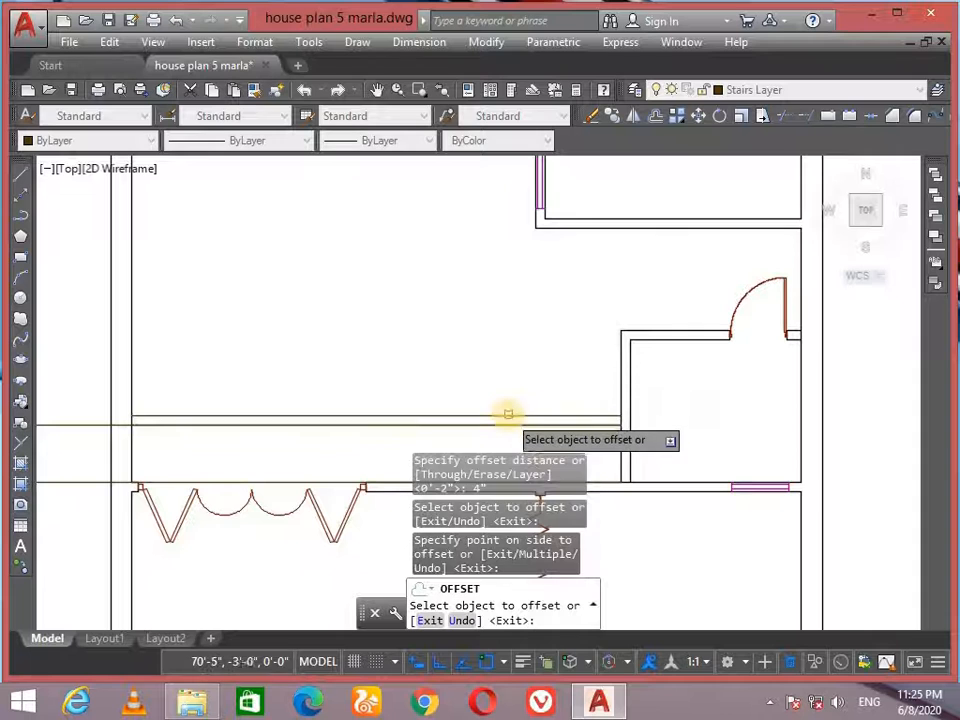
pyautogui.click(511, 414)
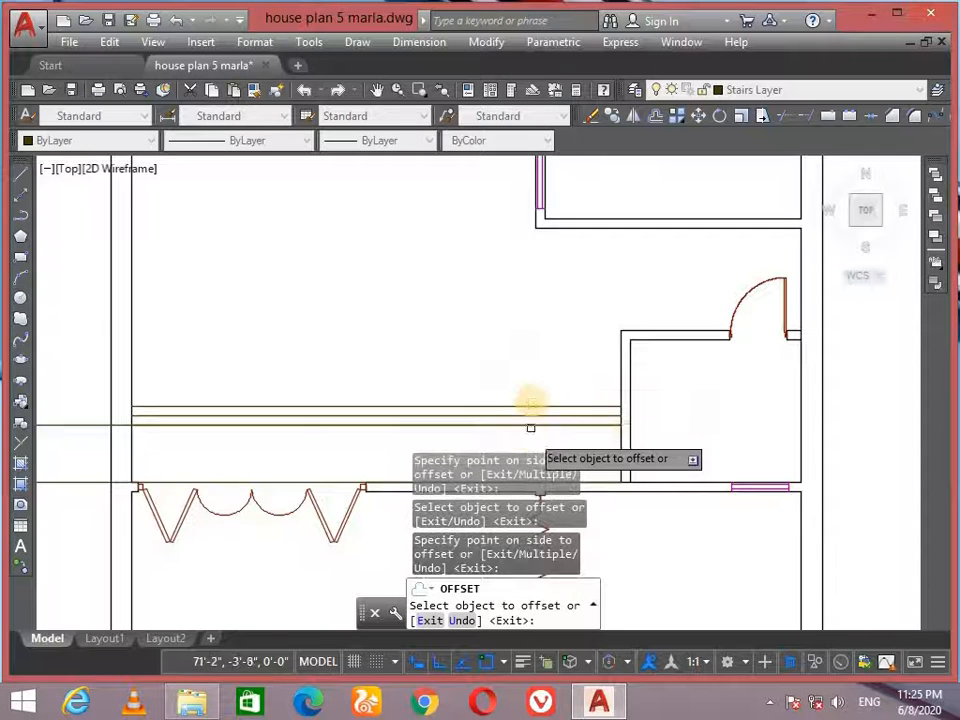
pyautogui.scroll(4, 525, 405)
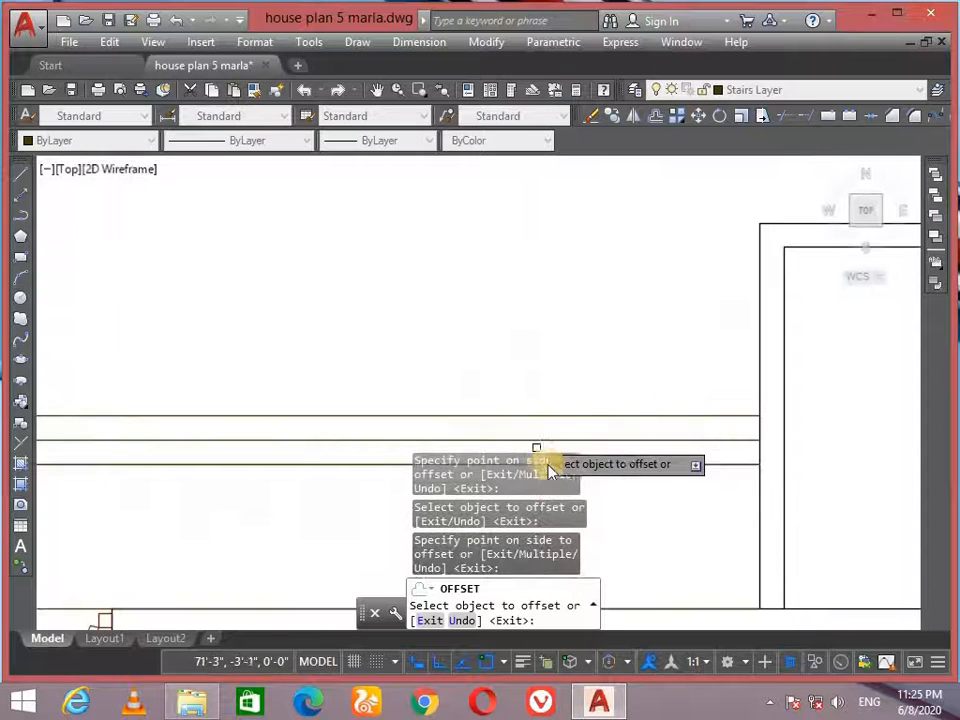
pyautogui.click(634, 414)
pyautogui.click(609, 290)
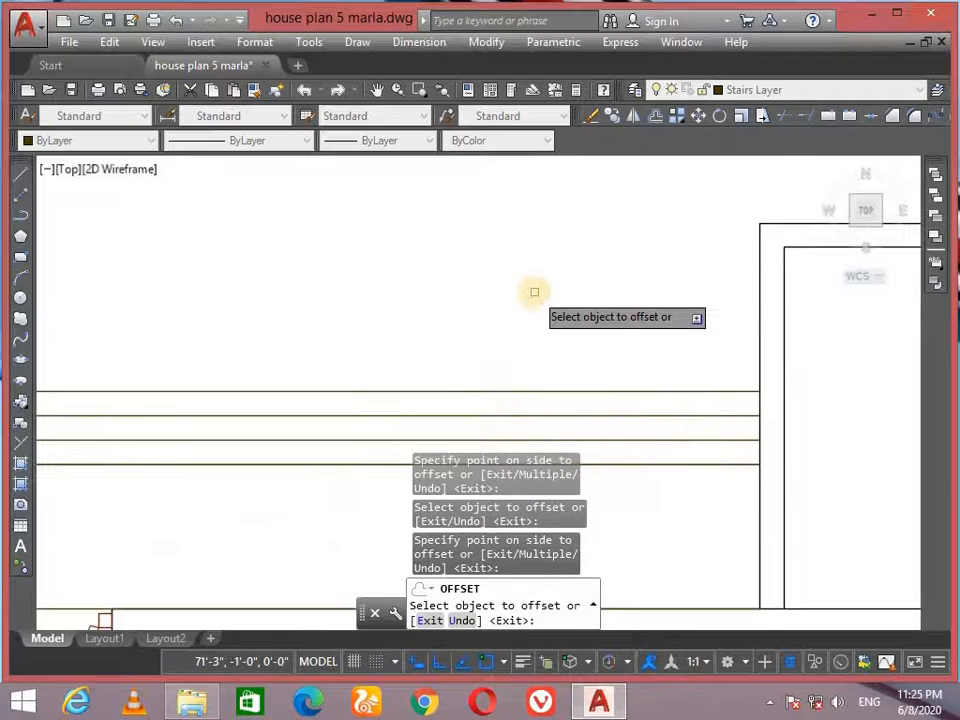
pyautogui.press('Return')
# Step: Delete the 2' linear dimension outside the plan's left wall
pyautogui.scroll(-5, 521, 300)
pyautogui.moveTo(521, 300); pyautogui.dragTo(630, 239, button='middle')
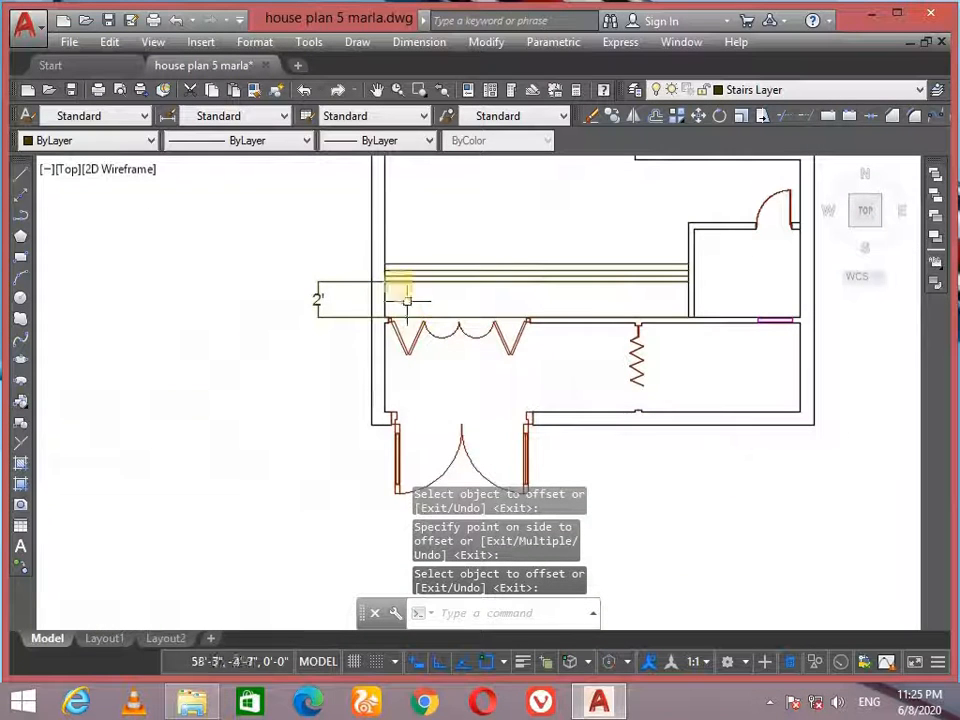
pyautogui.moveTo(330, 252); pyautogui.dragTo(315, 347)
pyautogui.press('Delete')
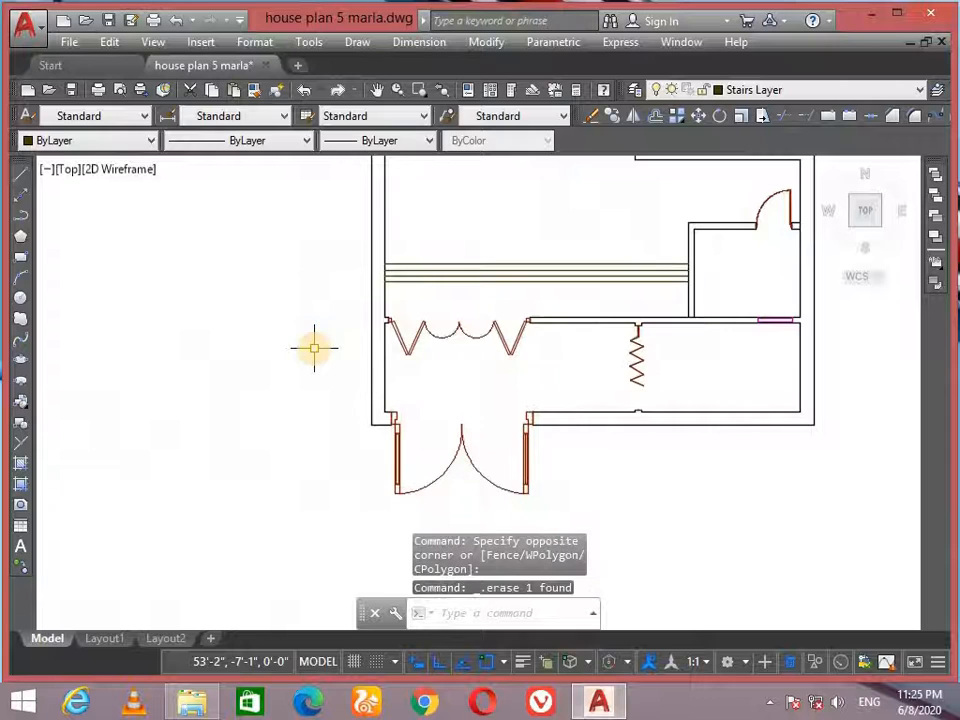
pyautogui.scroll(6, 531, 352)
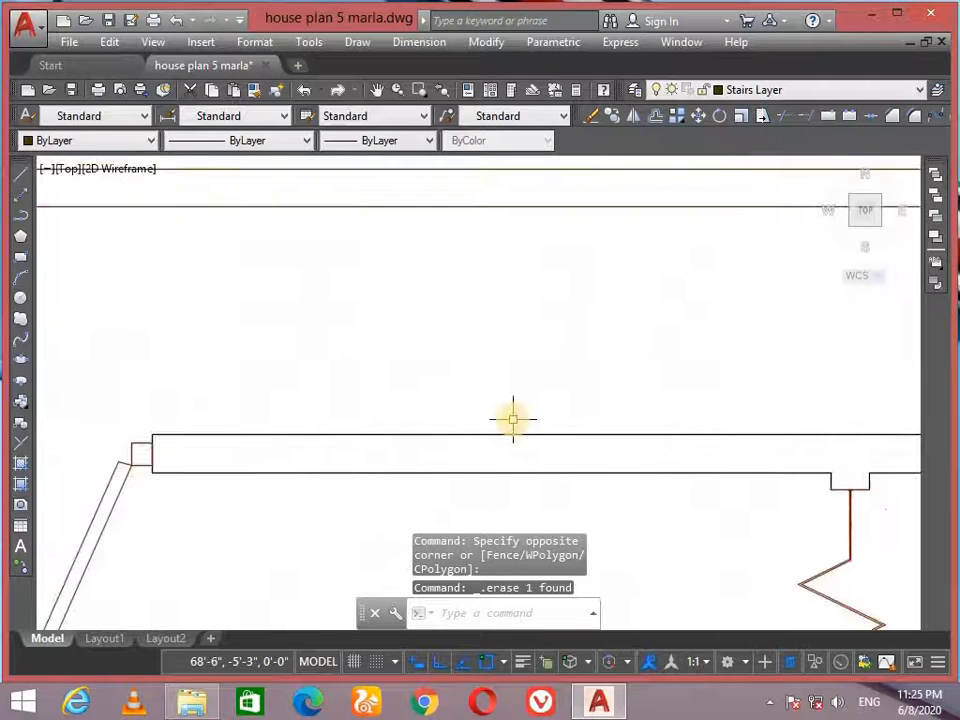
pyautogui.press('Escape')
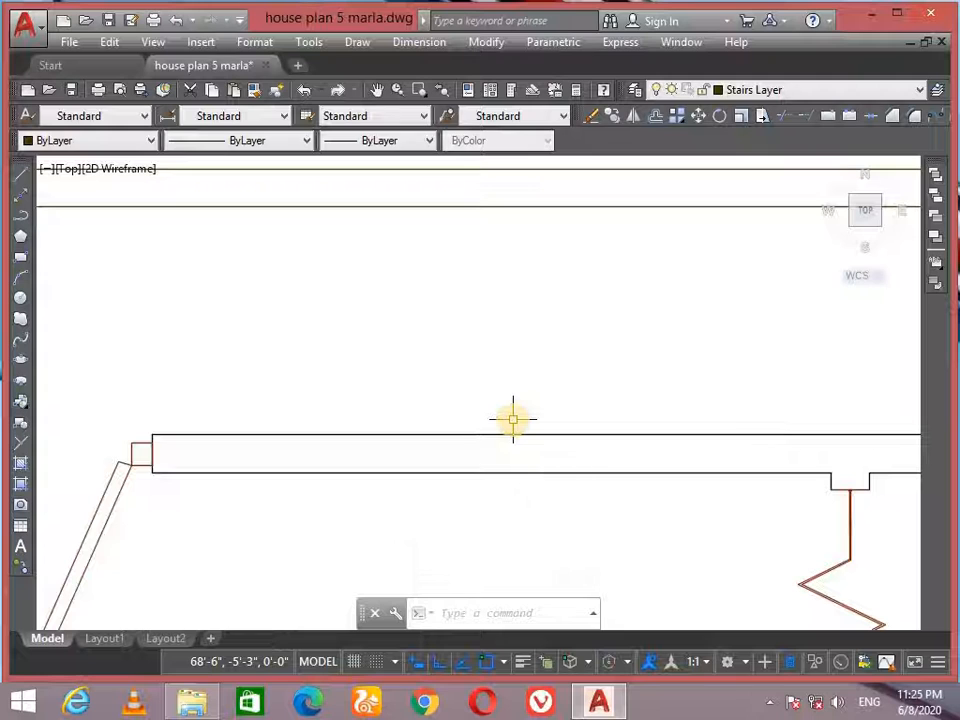
pyautogui.scroll(-3, 461, 422)
pyautogui.scroll(1, 577, 291)
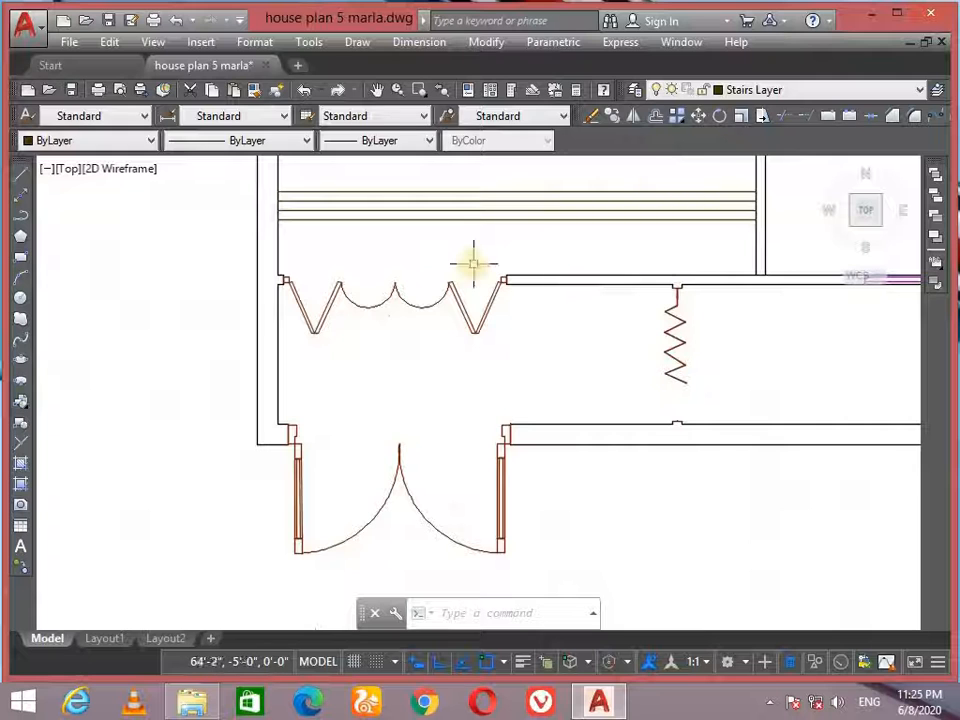
pyautogui.scroll(-3, 476, 364)
pyautogui.scroll(8, 471, 343)
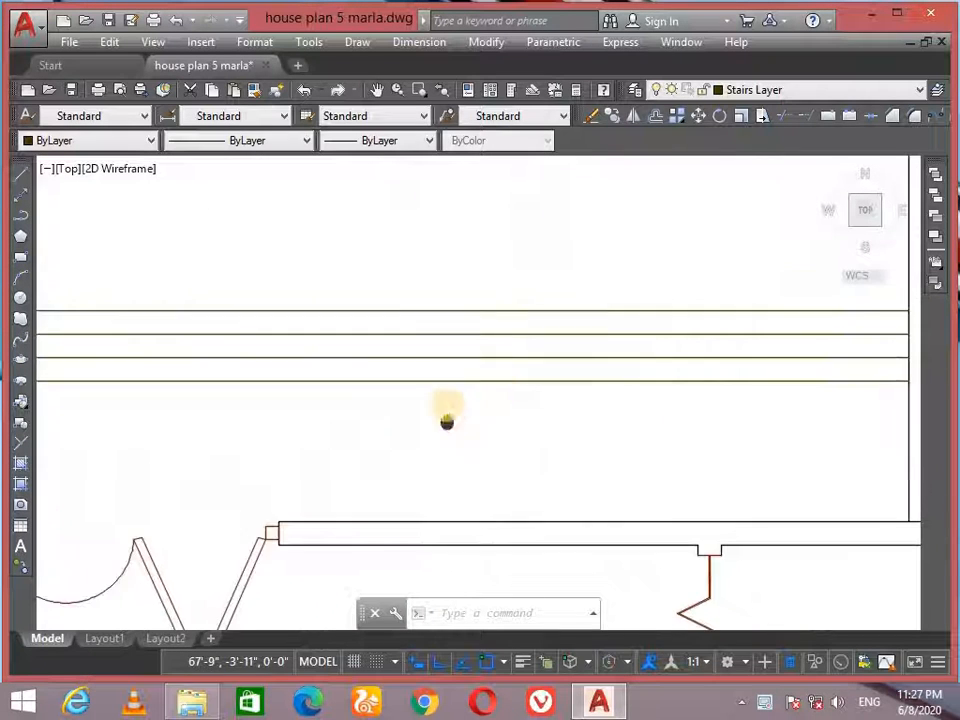
pyautogui.scroll(-2, 447, 421)
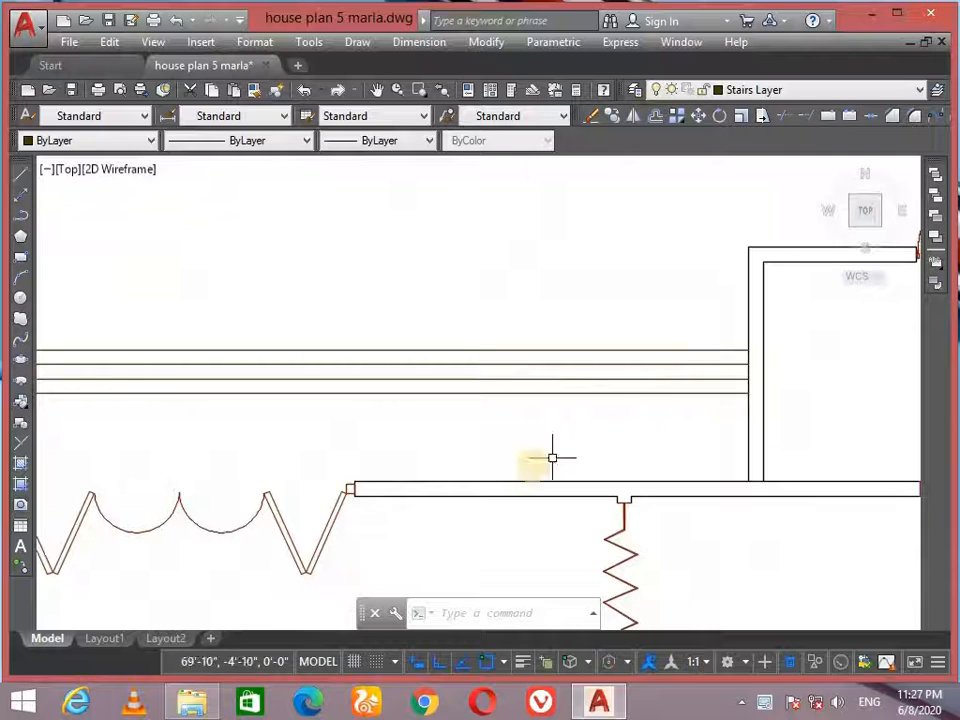
pyautogui.scroll(4, 760, 415)
pyautogui.scroll(-4, 705, 370)
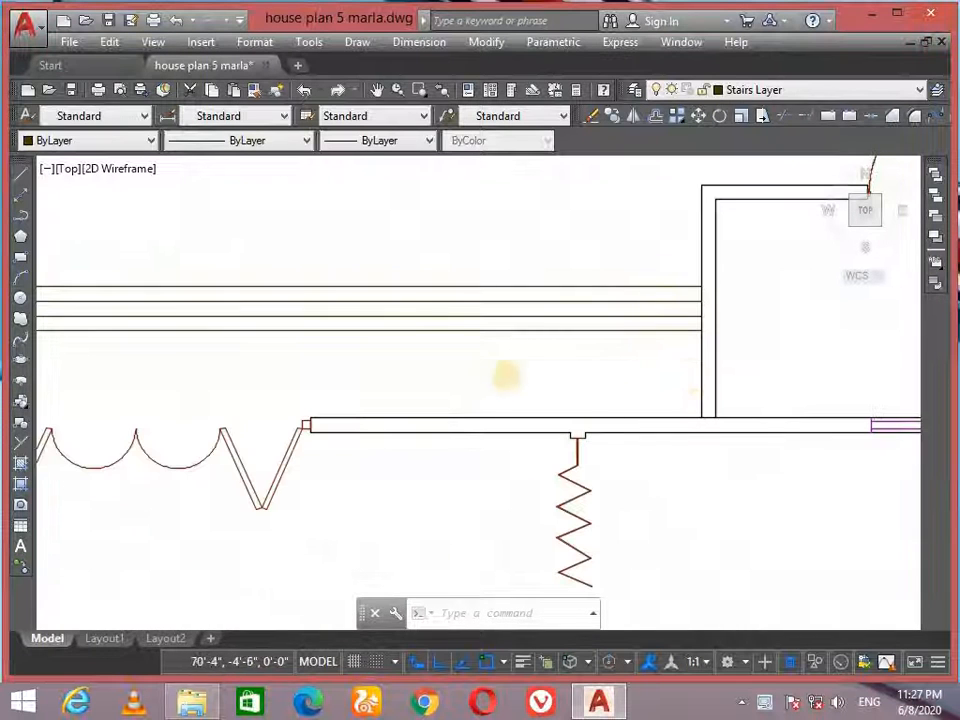
# Step: Make Furniture Layer current and draw a rectangle about 2'-11" by 3" along the upper wall face beside the folding doors
pyautogui.moveTo(460, 390)
pyautogui.mouseDown(button='middle')
pyautogui.moveTo(654, 390)
pyautogui.moveTo(612, 395)
pyautogui.mouseUp(button='middle')
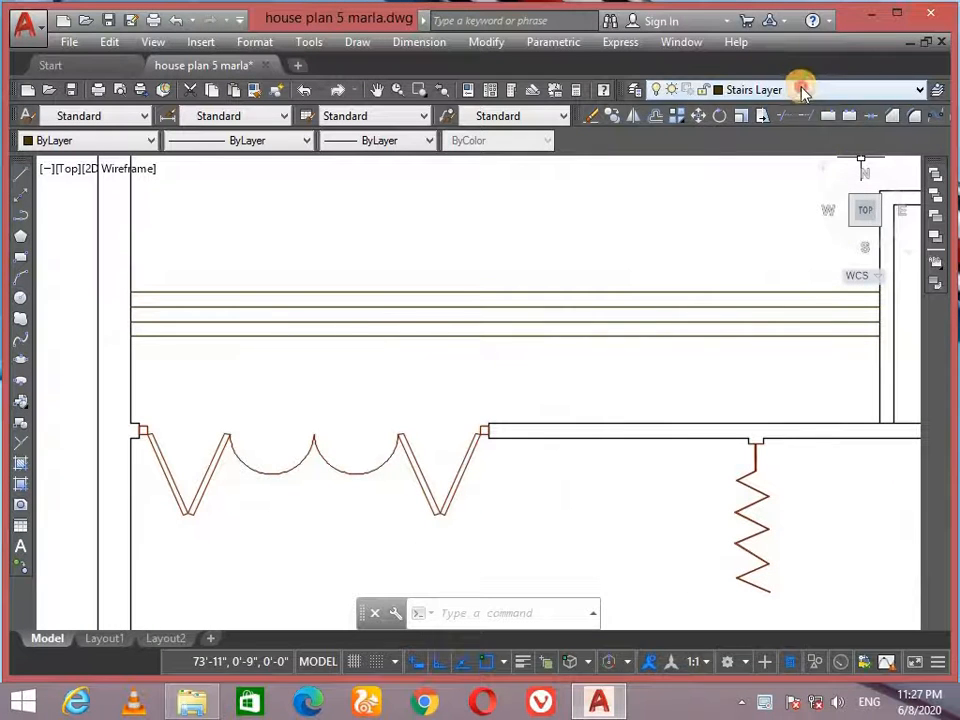
pyautogui.click(803, 90)
pyautogui.click(789, 157)
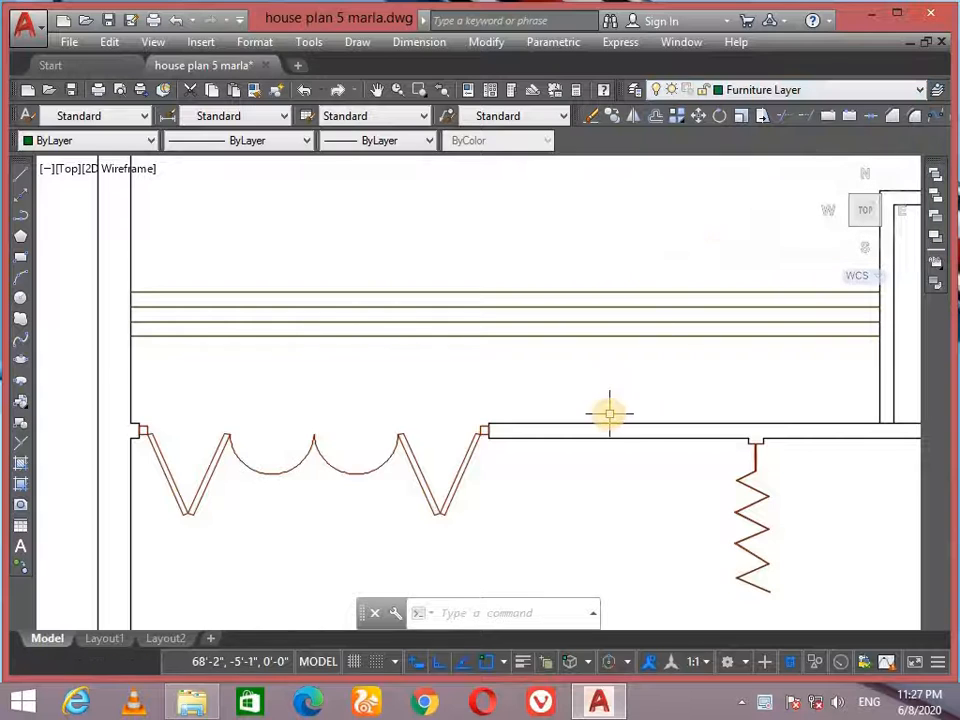
pyautogui.write('rec')
pyautogui.press('Return')
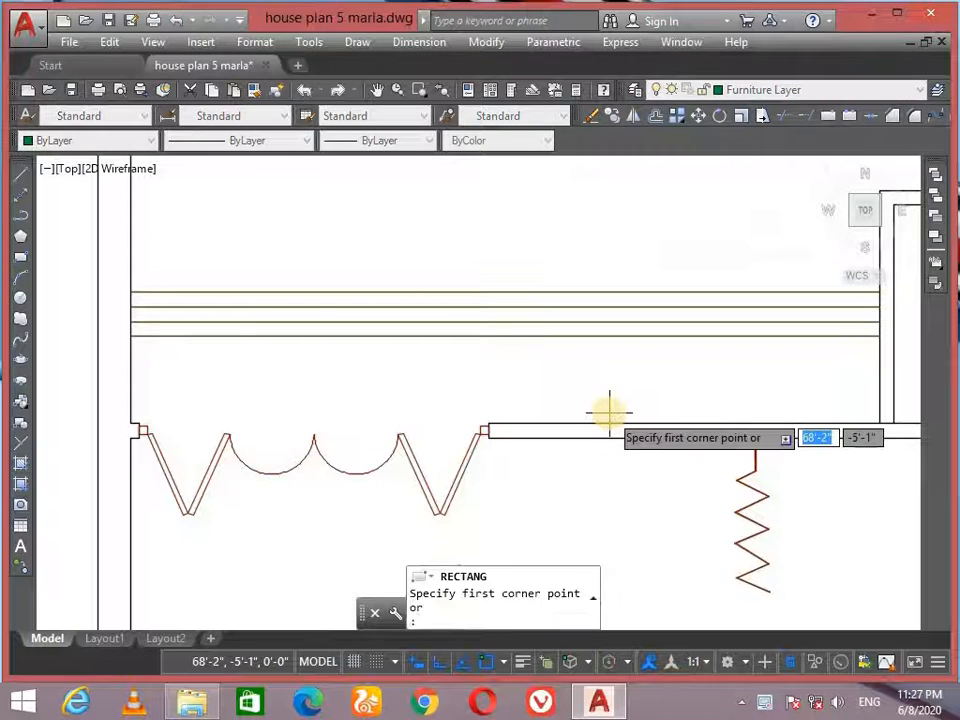
pyautogui.click(558, 424)
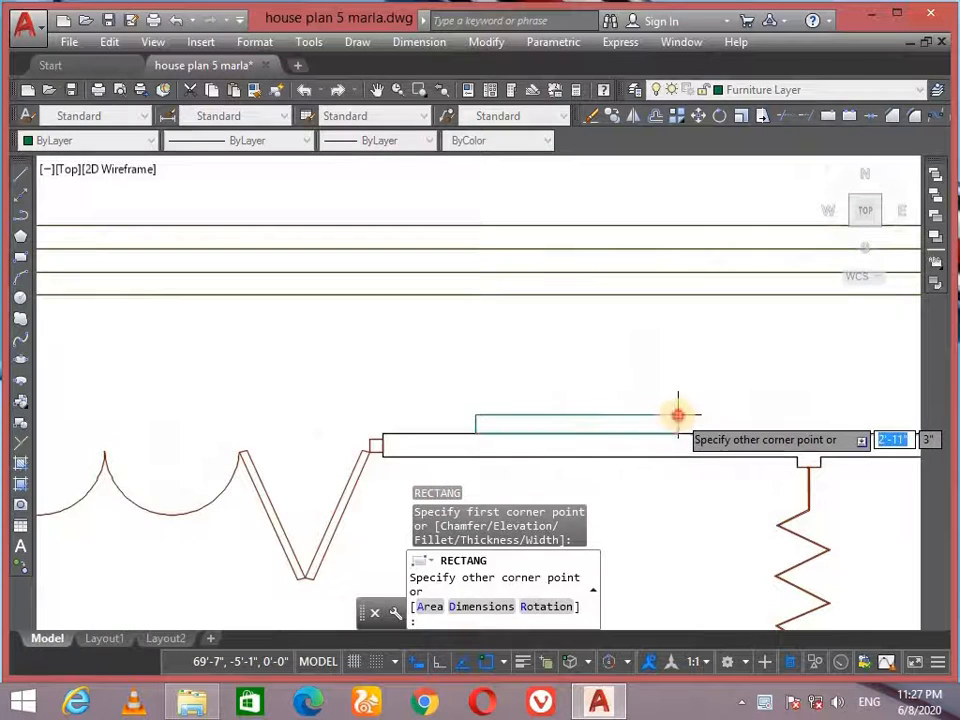
pyautogui.click(677, 412)
# Step: Draw a rectangle in the corner against the small room's left wall, reaching from the lower wall up to the lowest step line
pyautogui.moveTo(688, 385); pyautogui.dragTo(518, 397, button='middle')
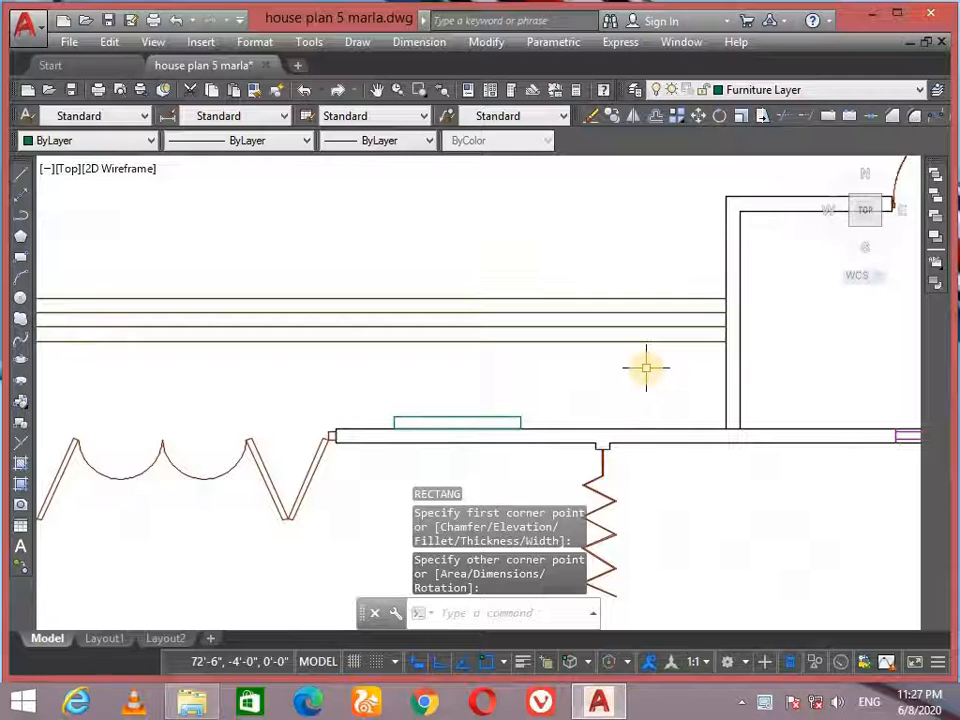
pyautogui.press('Return')
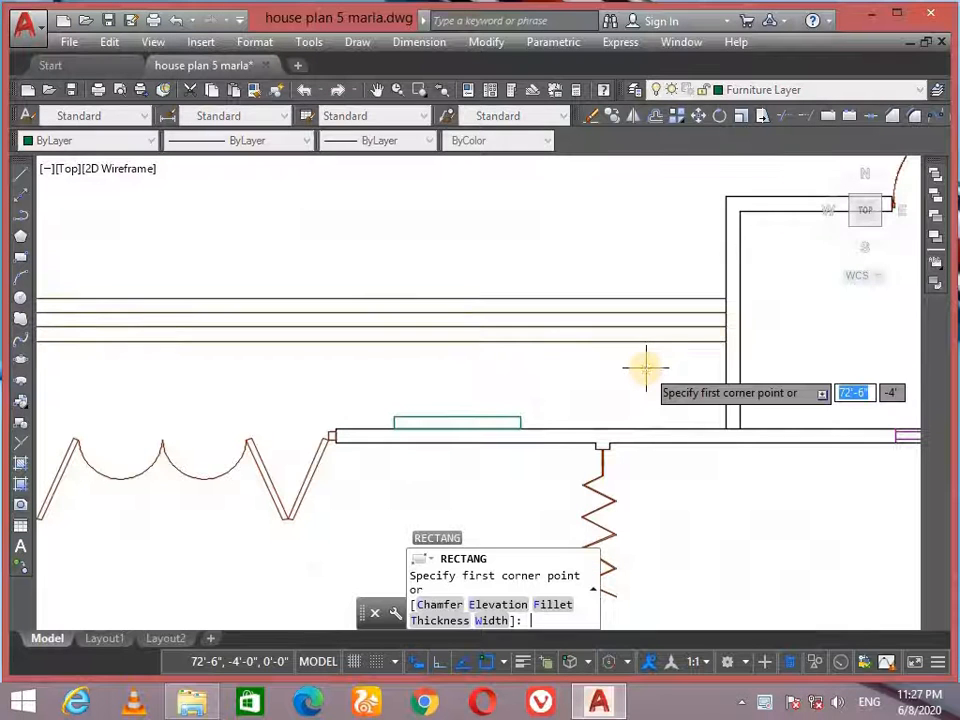
pyautogui.click(726, 429)
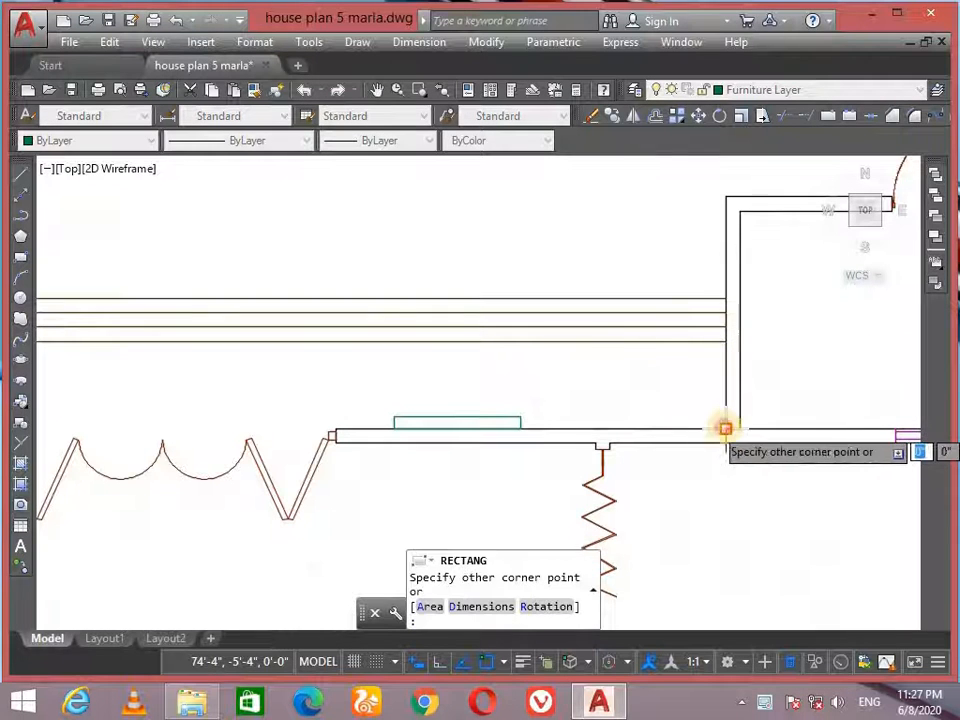
pyautogui.click(634, 340)
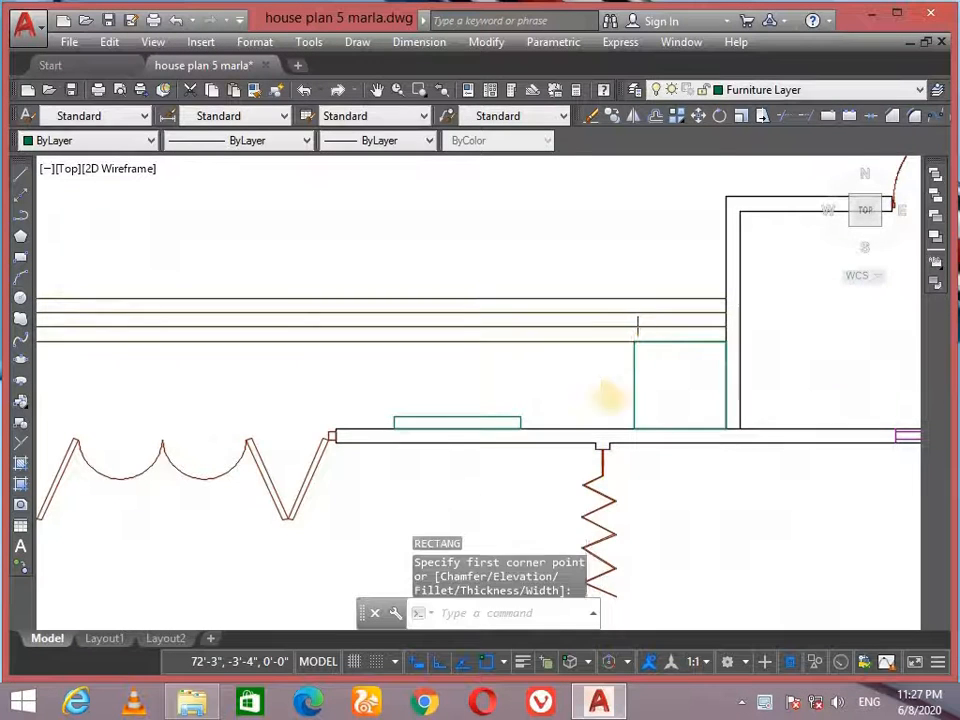
# Step: Examine the open area between the staircase and the step lines, along with the adjoining rooms
pyautogui.scroll(-4, 535, 398)
pyautogui.scroll(2, 482, 413)
pyautogui.moveTo(544, 396)
pyautogui.mouseDown(button='middle')
pyautogui.moveTo(689, 418)
pyautogui.moveTo(645, 434)
pyautogui.mouseUp(button='middle')
pyautogui.scroll(-2, 735, 410)
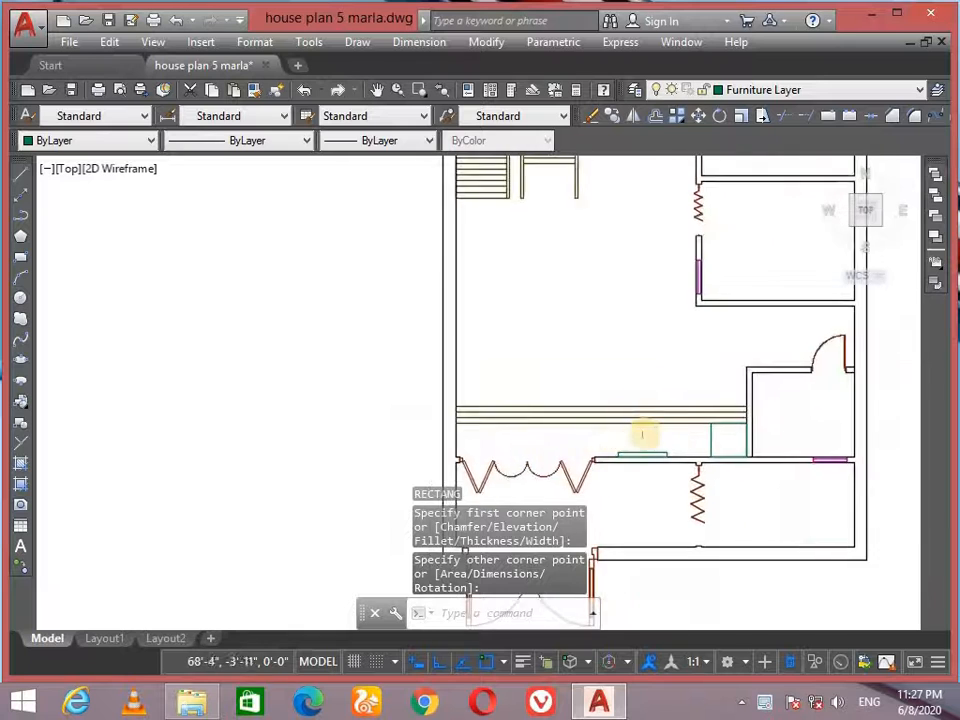
pyautogui.scroll(4, 643, 434)
pyautogui.moveTo(461, 444); pyautogui.dragTo(597, 440, button='middle')
pyautogui.scroll(-2, 600, 441)
pyautogui.moveTo(546, 394); pyautogui.dragTo(453, 443, button='middle')
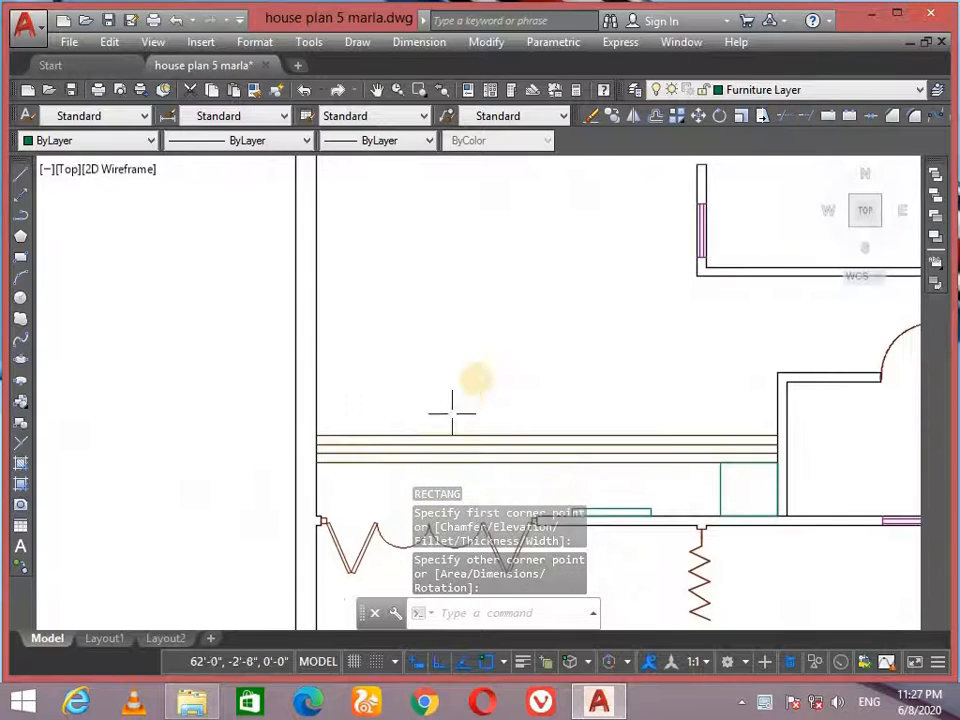
pyautogui.moveTo(476, 380)
pyautogui.mouseDown(button='middle')
pyautogui.moveTo(441, 433)
pyautogui.moveTo(425, 438)
pyautogui.mouseUp(button='middle')
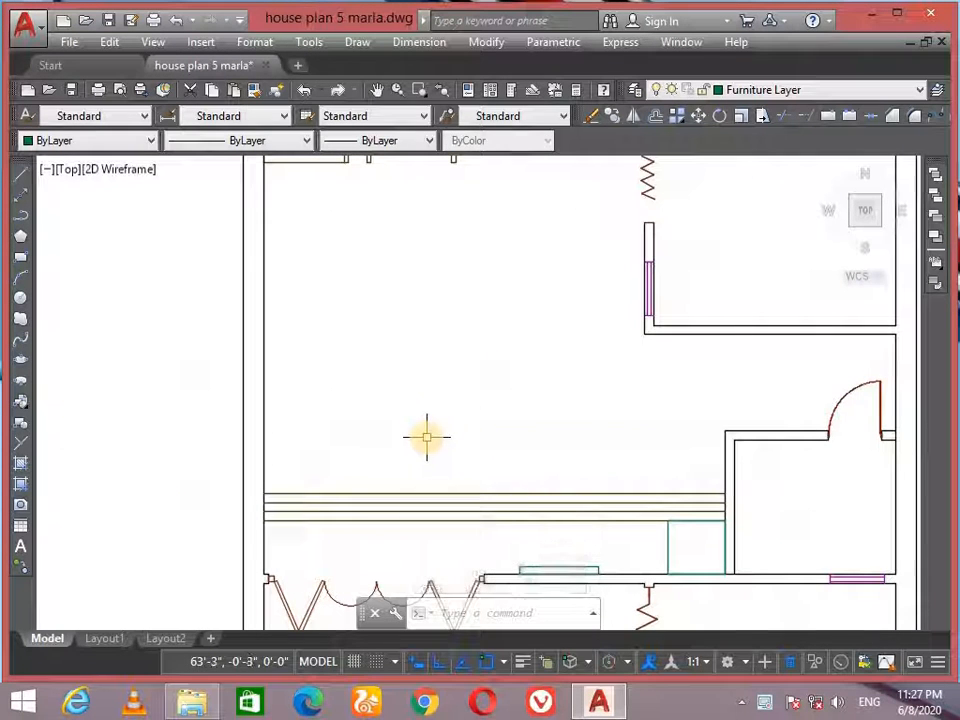
pyautogui.scroll(-2, 504, 441)
pyautogui.moveTo(591, 384); pyautogui.dragTo(526, 397, button='middle')
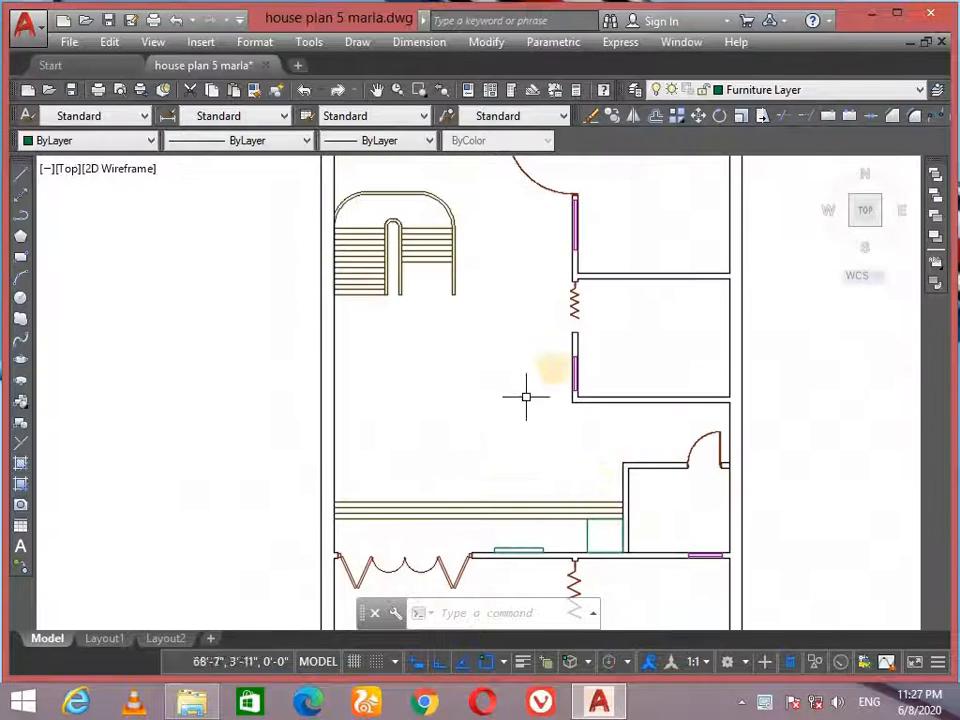
pyautogui.moveTo(592, 366); pyautogui.dragTo(601, 330, button='middle')
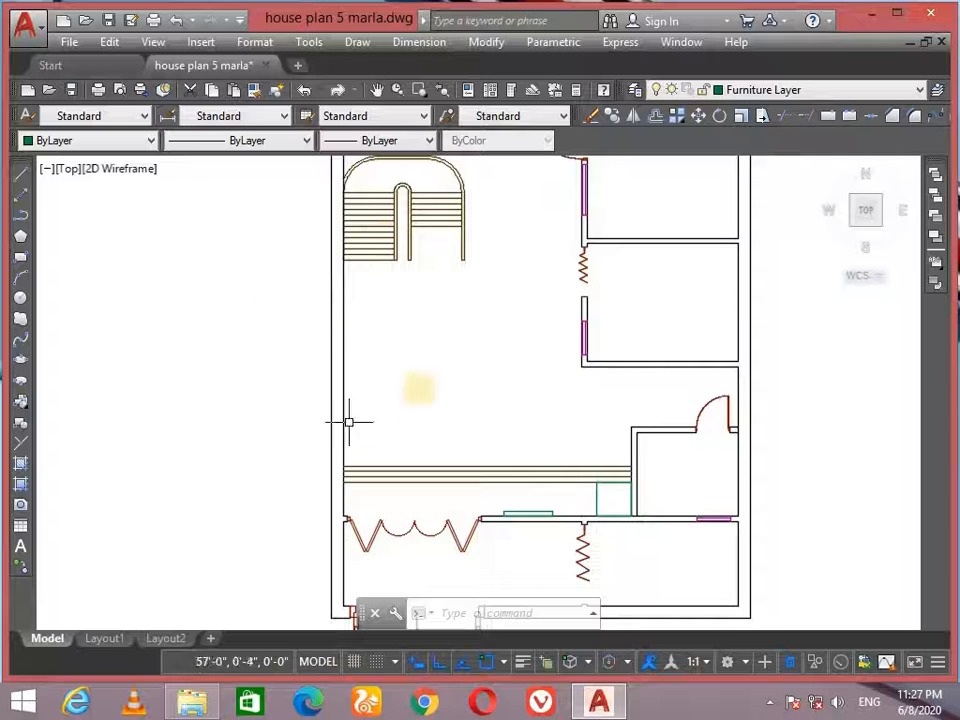
# Step: Switch to File Explorer and open 01-13-cad-blocks-net-sofa-armchairs-designs.dwg from the Blocks folder
pyautogui.click(185, 698)
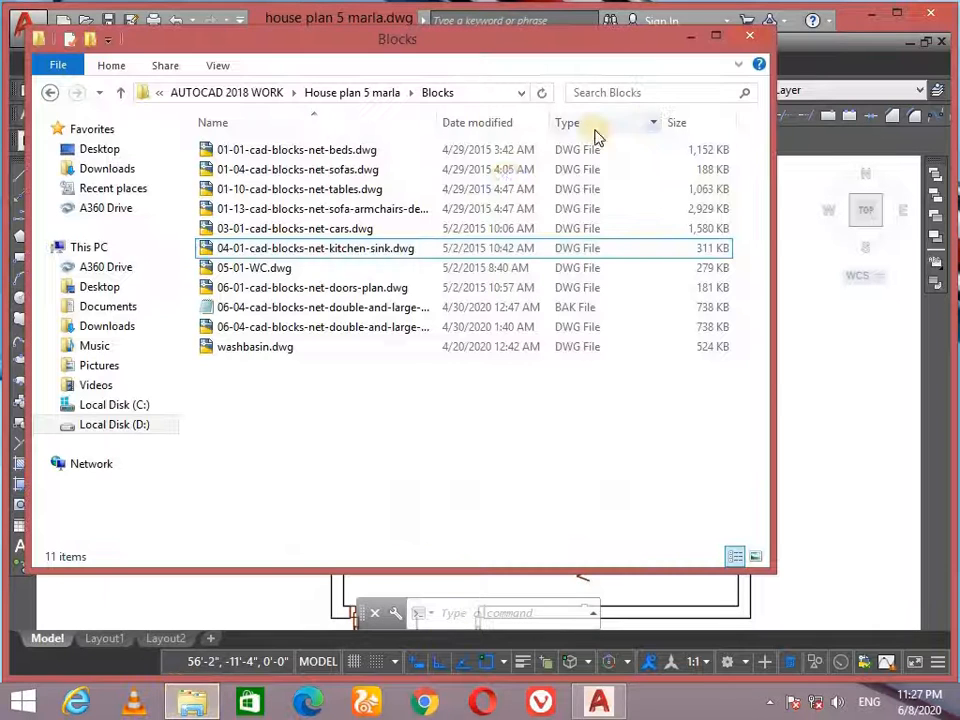
pyautogui.click(465, 208)
pyautogui.doubleClick(465, 208)
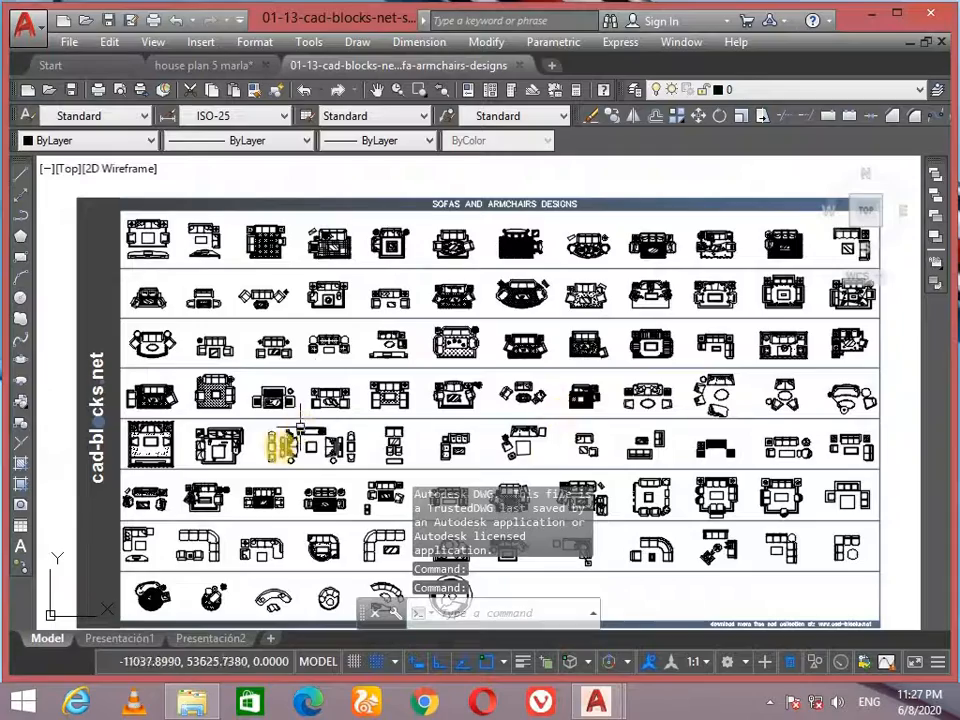
# Step: Examine the sofa and armchair blocks, picking the set with the four-setting table and corner plant for a closer look
pyautogui.scroll(3, 531, 447)
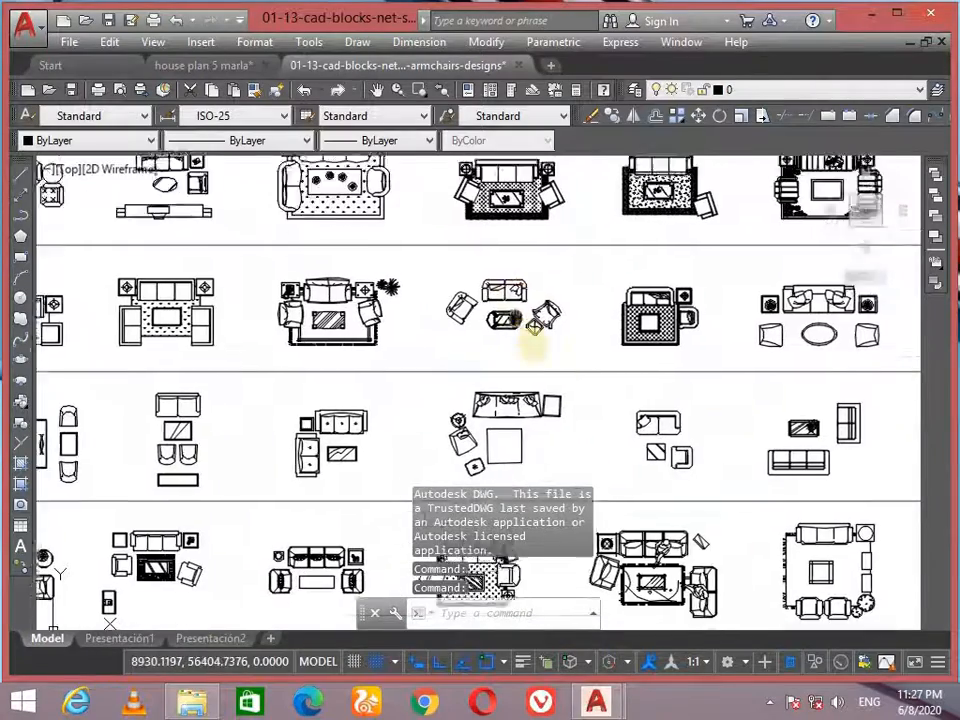
pyautogui.moveTo(394, 354); pyautogui.dragTo(395, 358, button='middle')
pyautogui.moveTo(610, 266); pyautogui.dragTo(507, 406, button='middle')
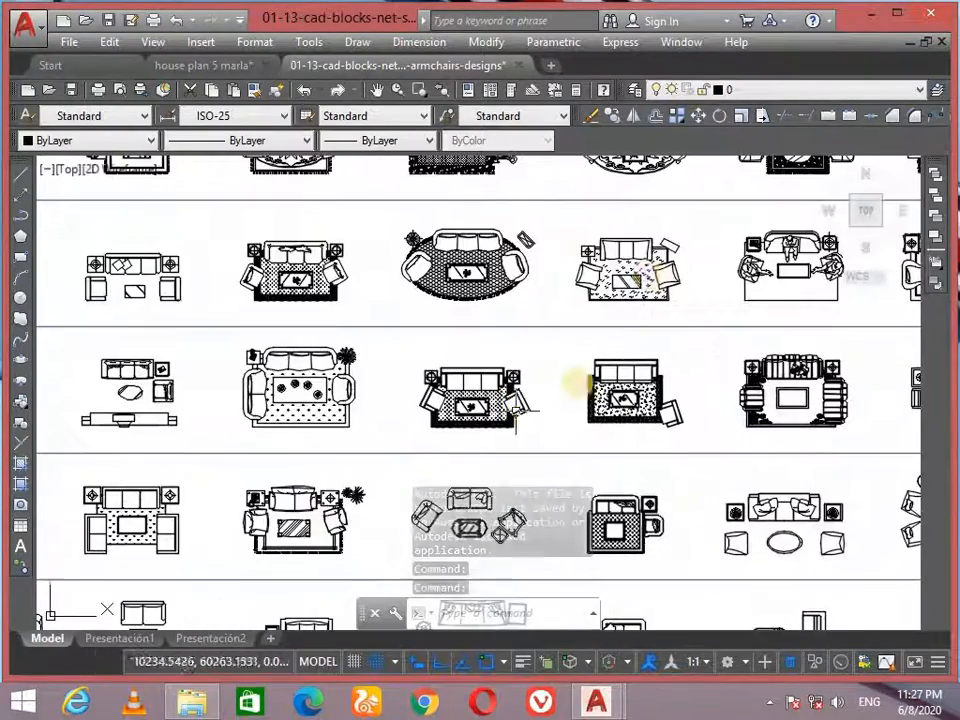
pyautogui.scroll(5, 276, 420)
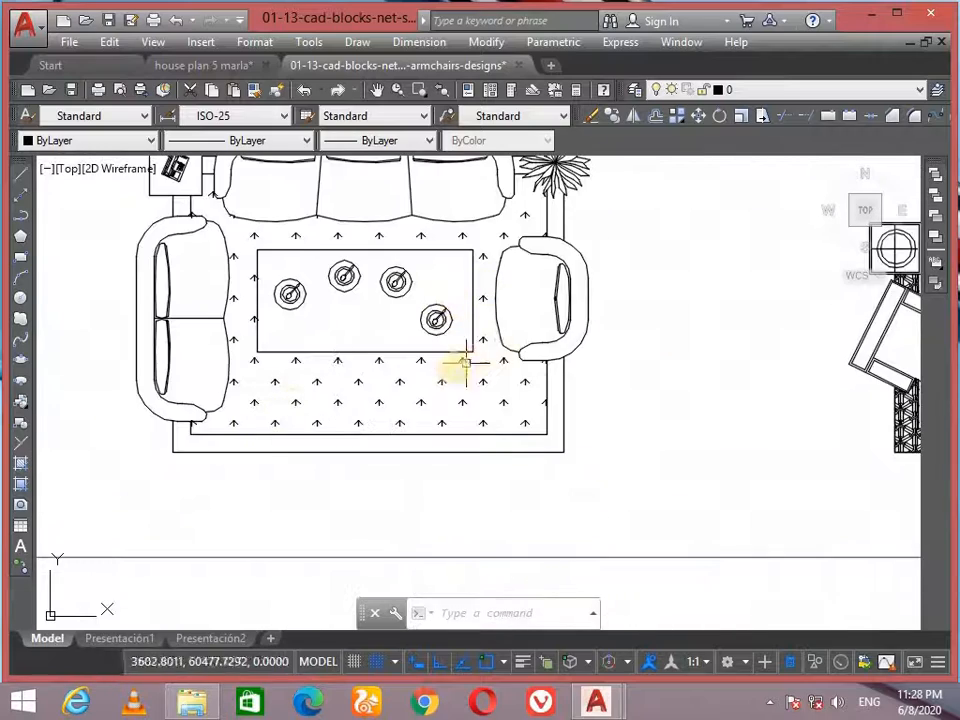
pyautogui.scroll(-4, 458, 366)
pyautogui.scroll(4, 422, 308)
pyautogui.click(408, 381)
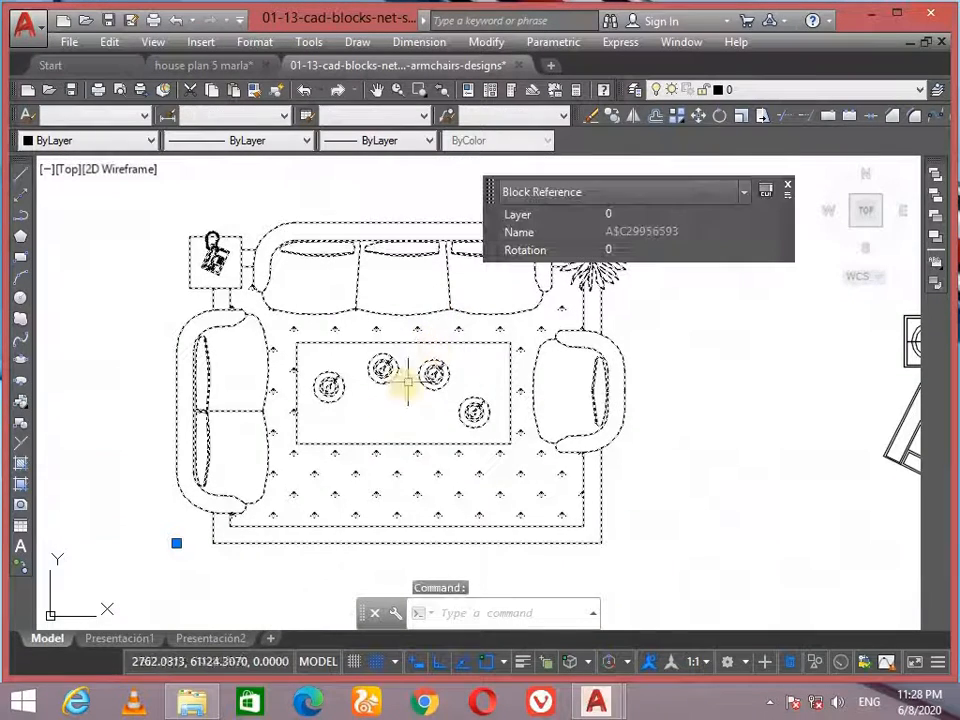
pyautogui.scroll(-1, 380, 393)
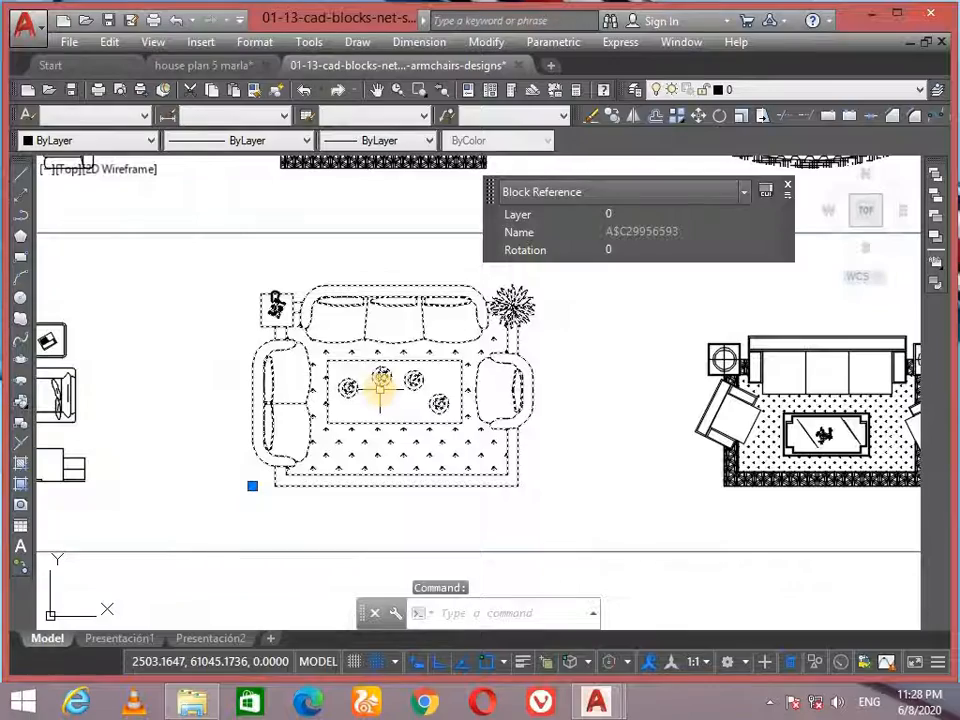
pyautogui.scroll(-5, 403, 375)
pyautogui.moveTo(295, 422); pyautogui.dragTo(360, 332, button='middle')
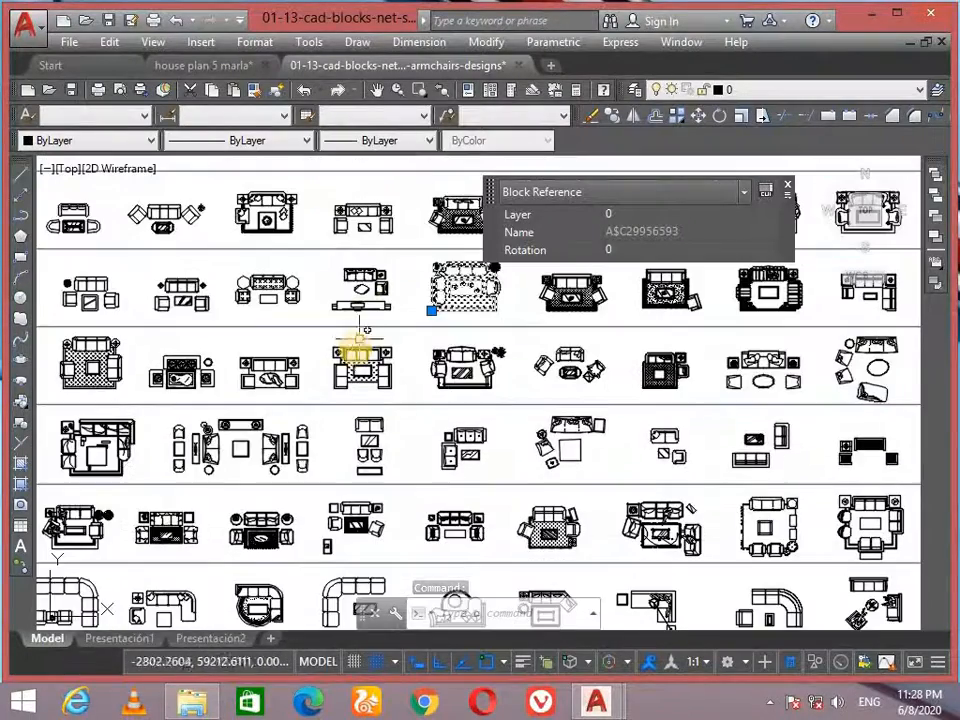
pyautogui.press('Escape')
# Step: Compare the remaining sofa sets row by row, up to the designs with oval carpets
pyautogui.scroll(5, 501, 439)
pyautogui.scroll(-3, 514, 360)
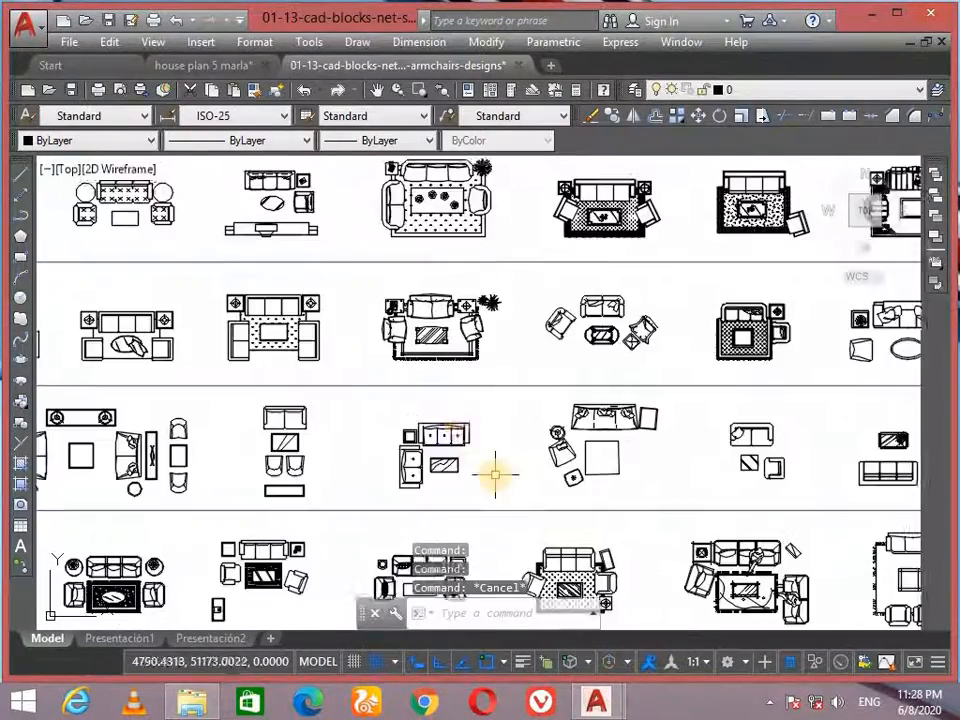
pyautogui.scroll(1, 495, 476)
pyautogui.moveTo(432, 457); pyautogui.dragTo(466, 337, button='middle')
pyautogui.moveTo(662, 384); pyautogui.dragTo(524, 305, button='middle')
pyautogui.scroll(-4, 486, 354)
pyautogui.moveTo(478, 356); pyautogui.dragTo(606, 460, button='middle')
pyautogui.scroll(4, 488, 308)
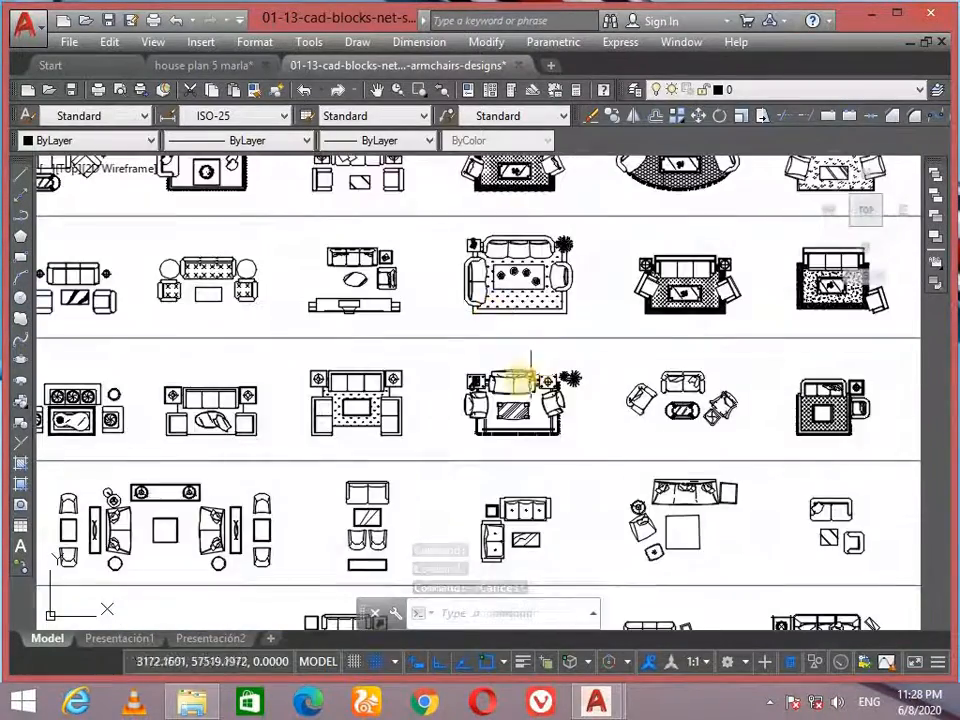
pyautogui.scroll(2, 532, 376)
pyautogui.moveTo(249, 418); pyautogui.dragTo(353, 400, button='middle')
pyautogui.scroll(2, 352, 399)
pyautogui.scroll(-4, 349, 396)
pyautogui.moveTo(562, 349); pyautogui.dragTo(388, 426, button='middle')
pyautogui.moveTo(516, 293); pyautogui.dragTo(544, 384, button='middle')
pyautogui.moveTo(666, 253); pyautogui.dragTo(655, 353, button='middle')
pyautogui.scroll(2, 718, 296)
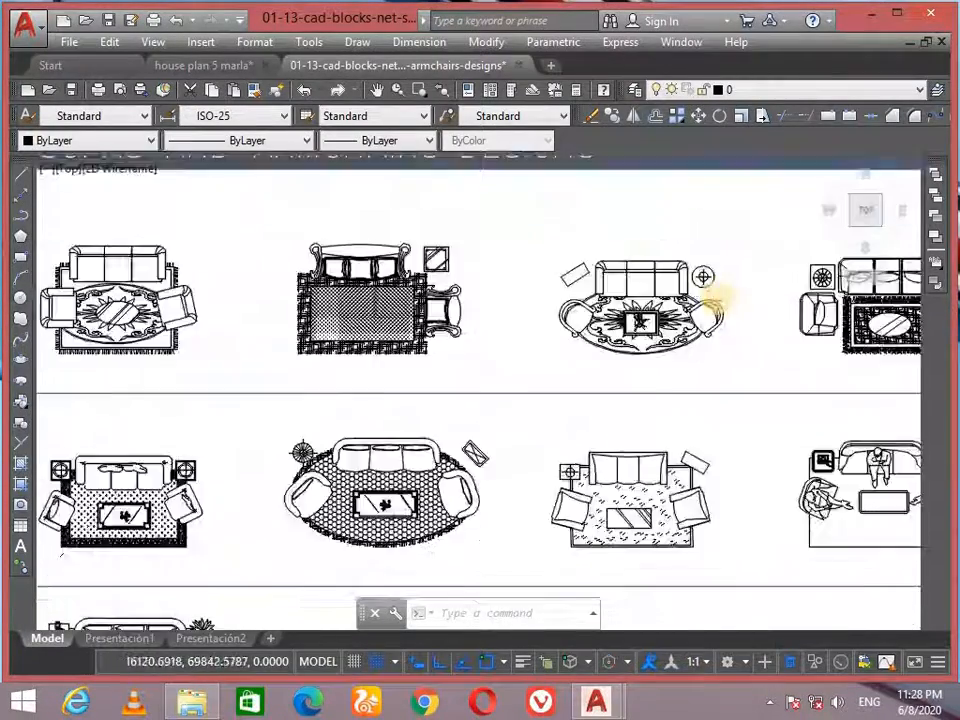
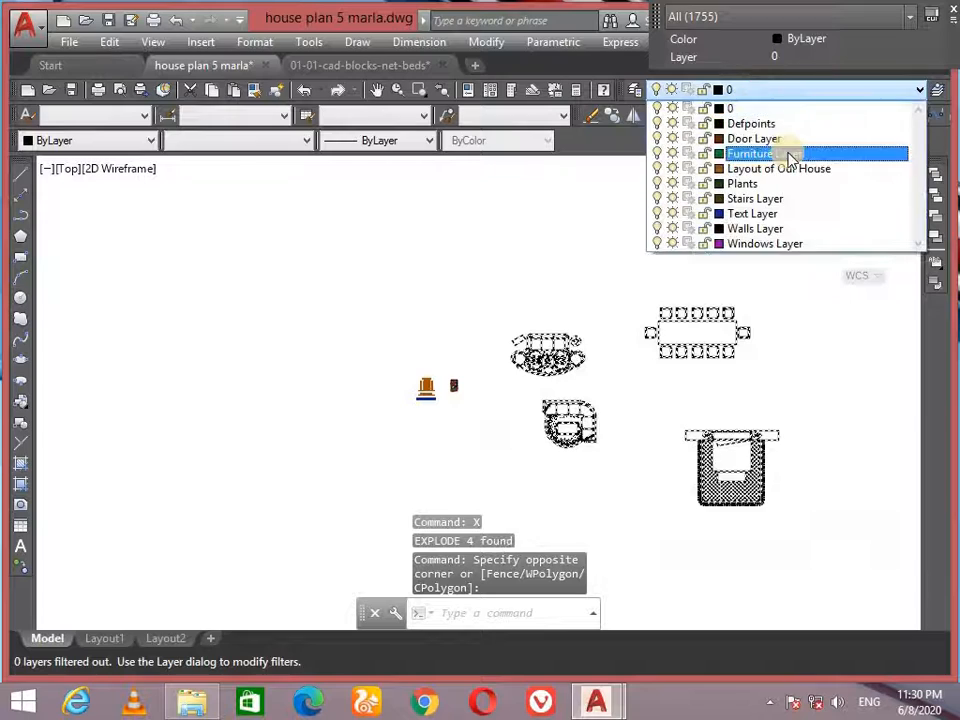
# Step: Assign the selected exploded sofa, dining table and bed objects to Furniture Layer and clear the selection
pyautogui.click(790, 155)
pyautogui.press('Escape')
pyautogui.scroll(10, 549, 355)
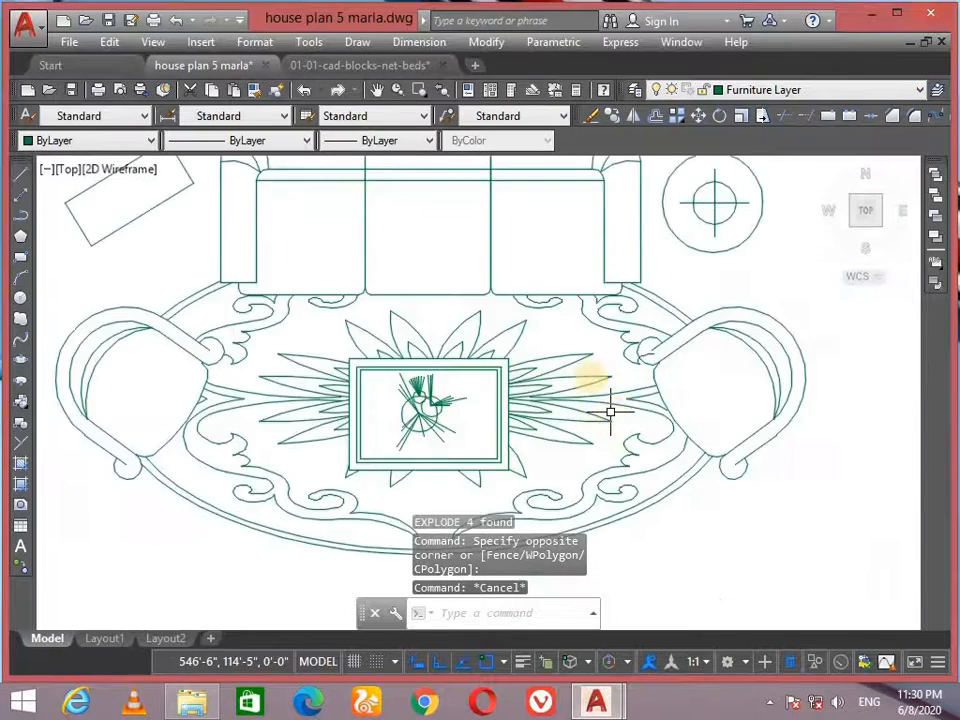
# Step: Inspect the oval-carpet sofa set and its armchair as separate objects on Furniture Layer
pyautogui.moveTo(755, 250); pyautogui.dragTo(620, 357, button='middle')
pyautogui.click(690, 281)
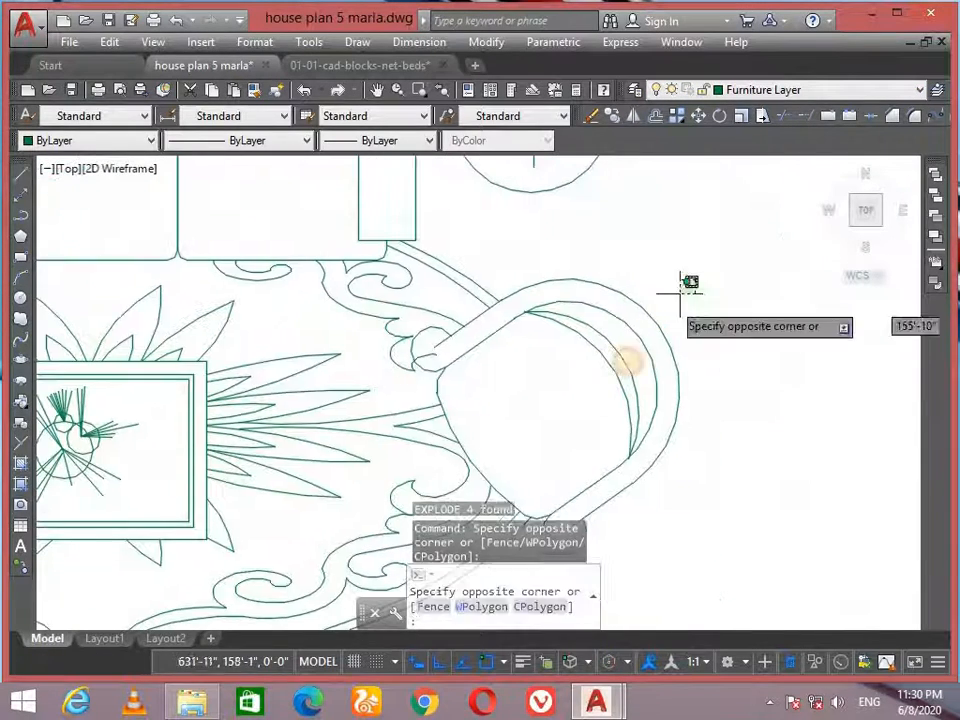
pyautogui.click(602, 396)
pyautogui.press('Escape')
pyautogui.scroll(-6, 508, 272)
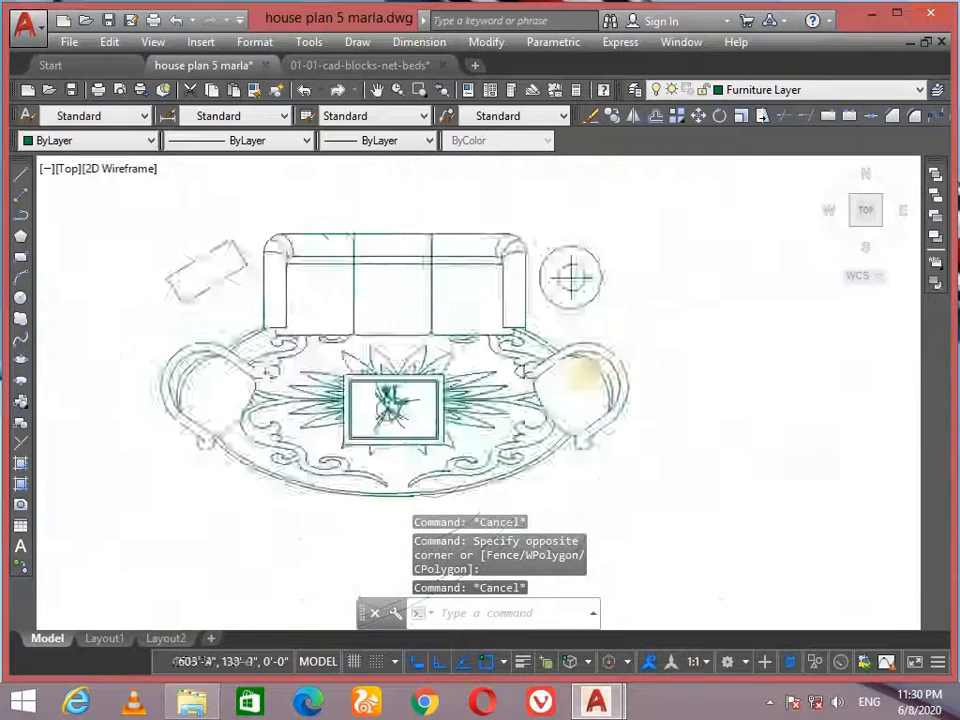
pyautogui.click(668, 280)
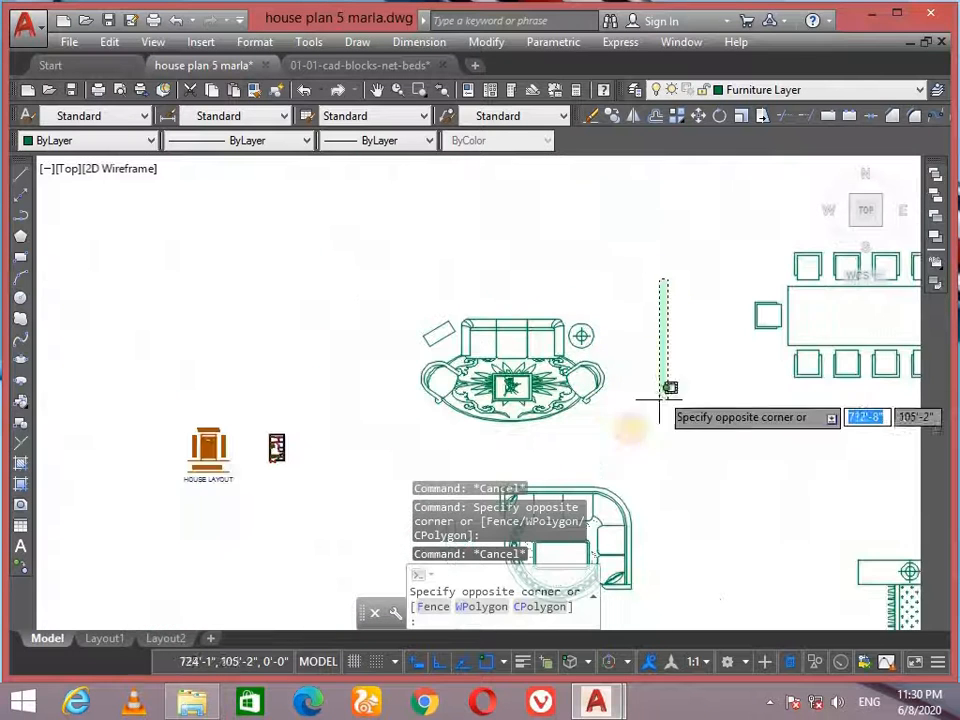
pyautogui.click(383, 448)
pyautogui.press('Escape')
# Step: Draw a 5' vertical line up the left outer wall's inner face, starting just above the step lines
pyautogui.moveTo(363, 435); pyautogui.dragTo(538, 405, button='middle')
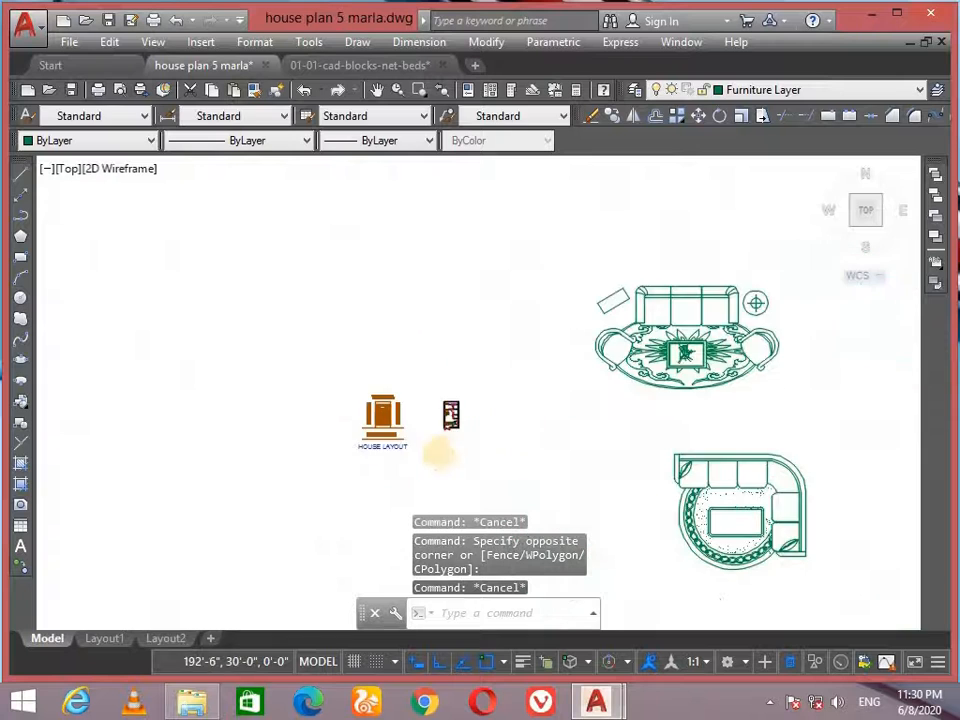
pyautogui.scroll(10, 407, 435)
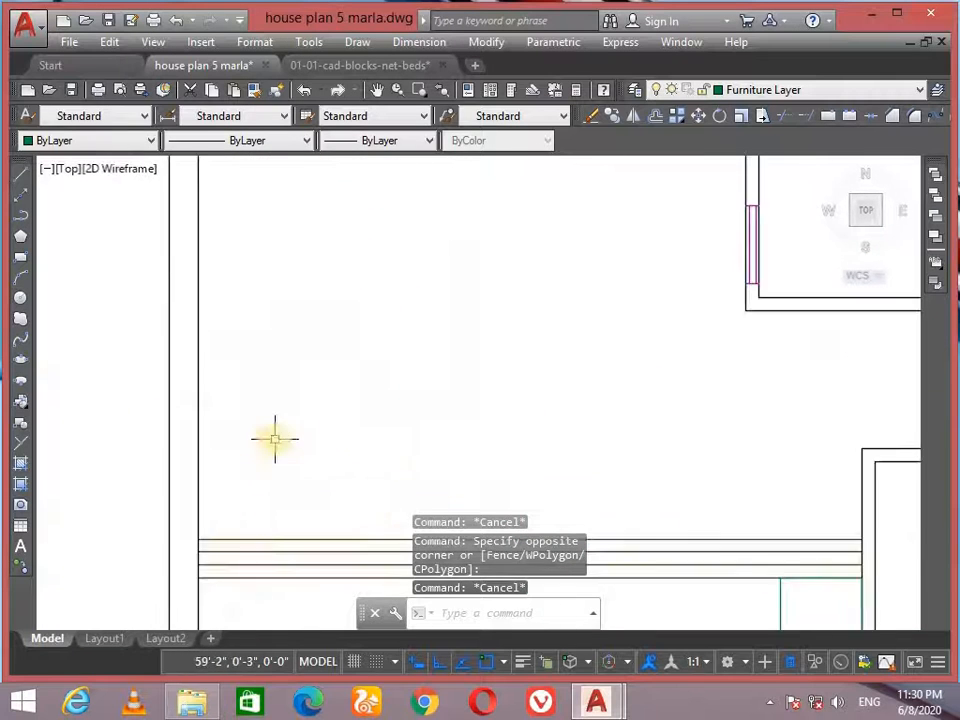
pyautogui.write('l')
pyautogui.press('Return')
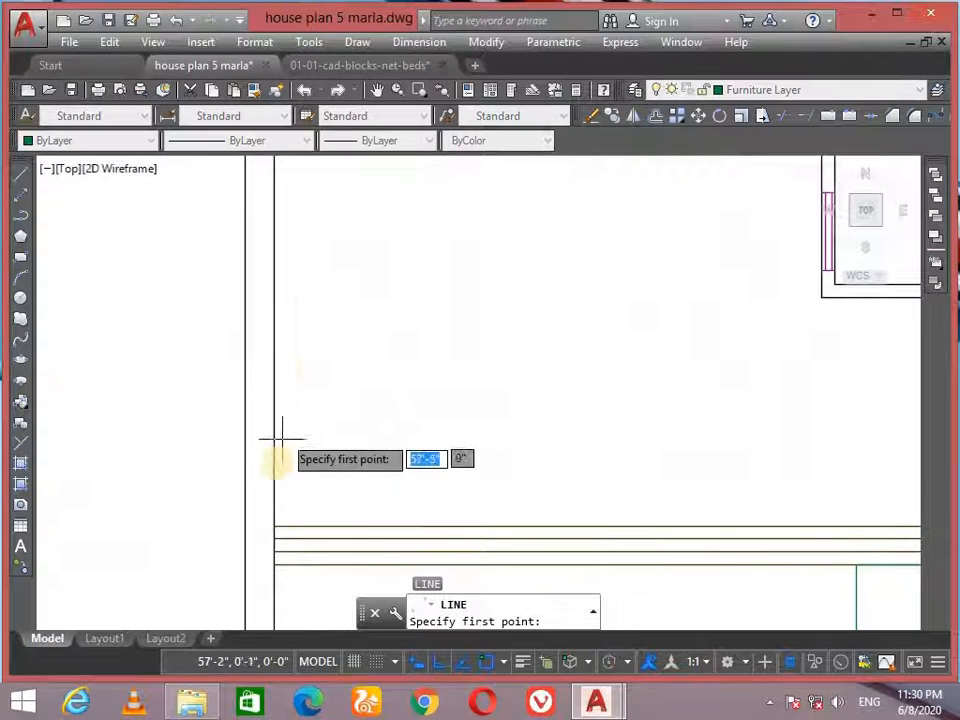
pyautogui.scroll(-5, 319, 287)
pyautogui.scroll(4, 289, 376)
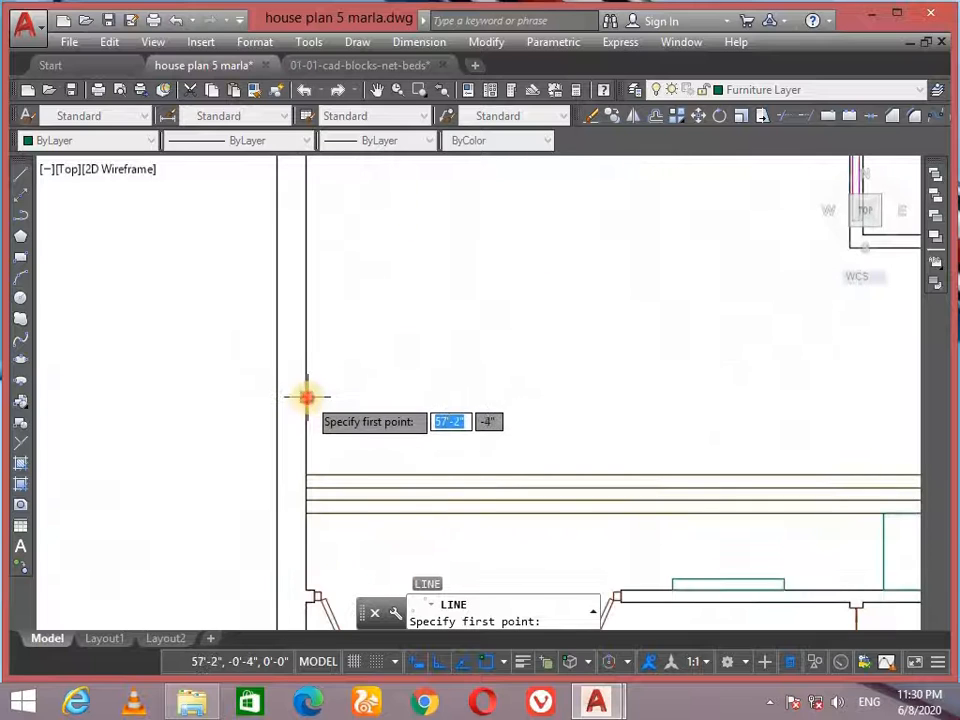
pyautogui.click(307, 397)
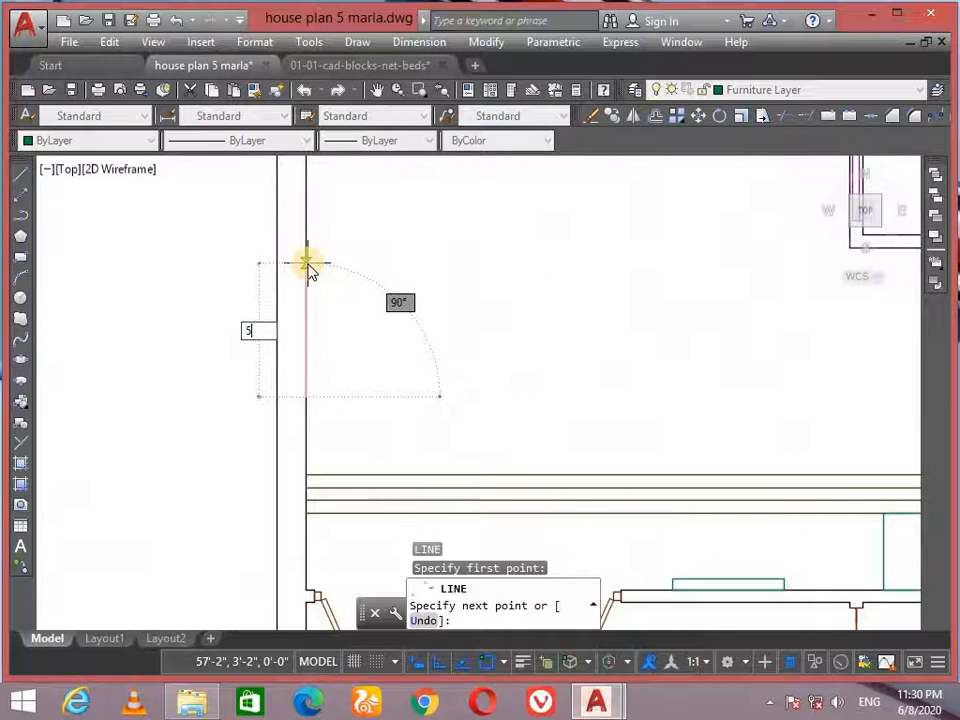
pyautogui.write("5'")
pyautogui.press('Return')
pyautogui.scroll(-3, 416, 260)
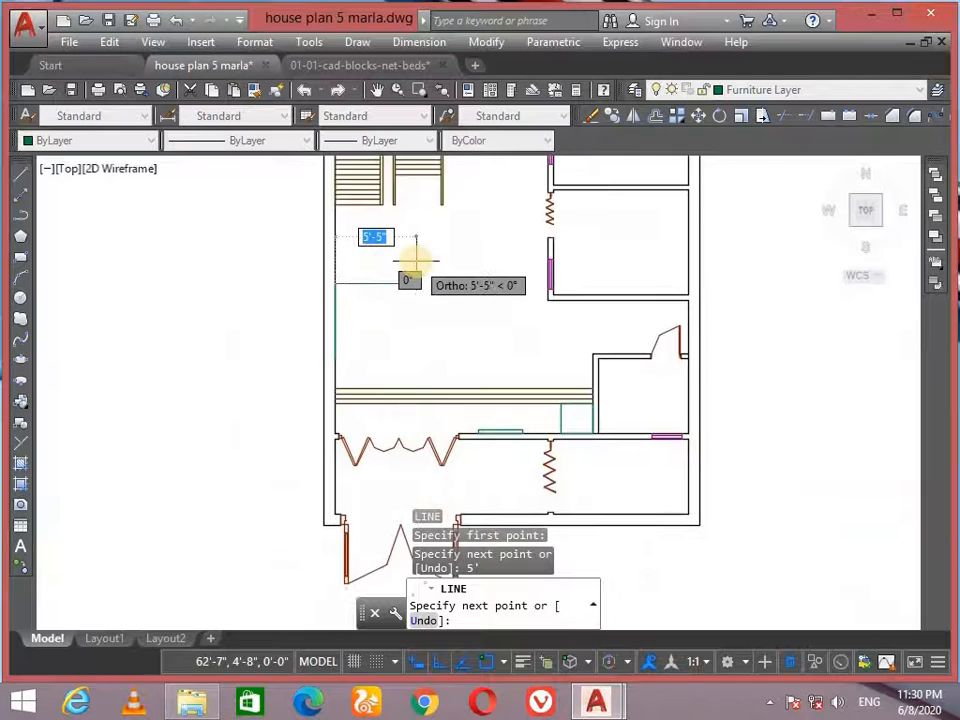
pyautogui.press('Return')
# Step: Draw a 3' vertical line up the right wall from the lower-right inner corner of the room above the zigzag door
pyautogui.scroll(-2, 418, 261)
pyautogui.moveTo(456, 298); pyautogui.dragTo(471, 371, button='middle')
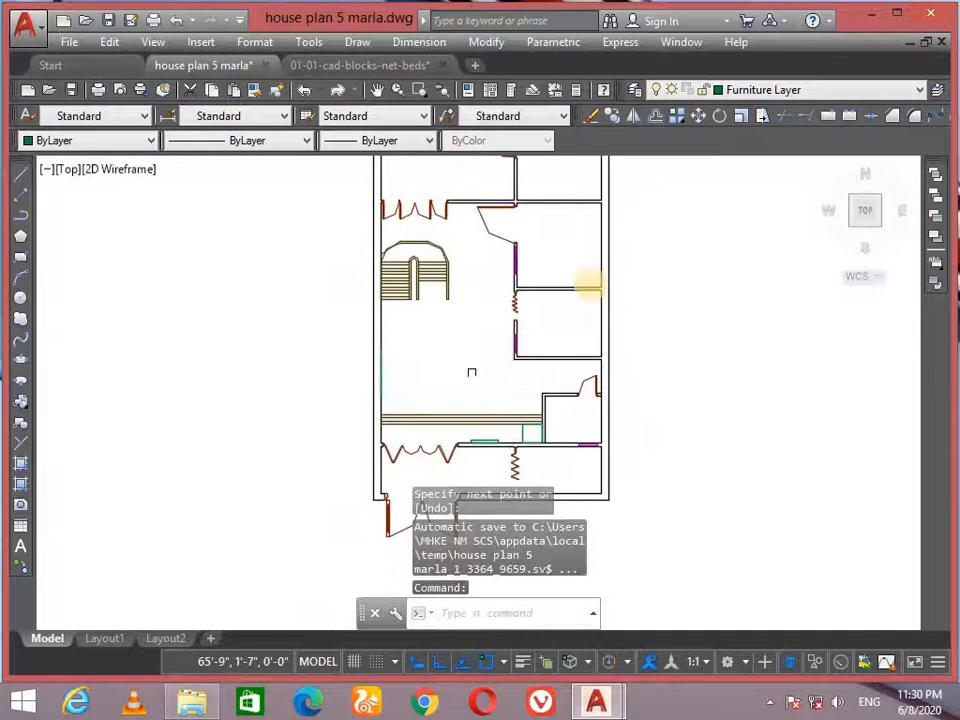
pyautogui.scroll(2, 628, 241)
pyautogui.moveTo(628, 241); pyautogui.dragTo(542, 355, button='middle')
pyautogui.scroll(2, 542, 355)
pyautogui.scroll(2, 457, 298)
pyautogui.moveTo(461, 332); pyautogui.dragTo(415, 178, button='middle')
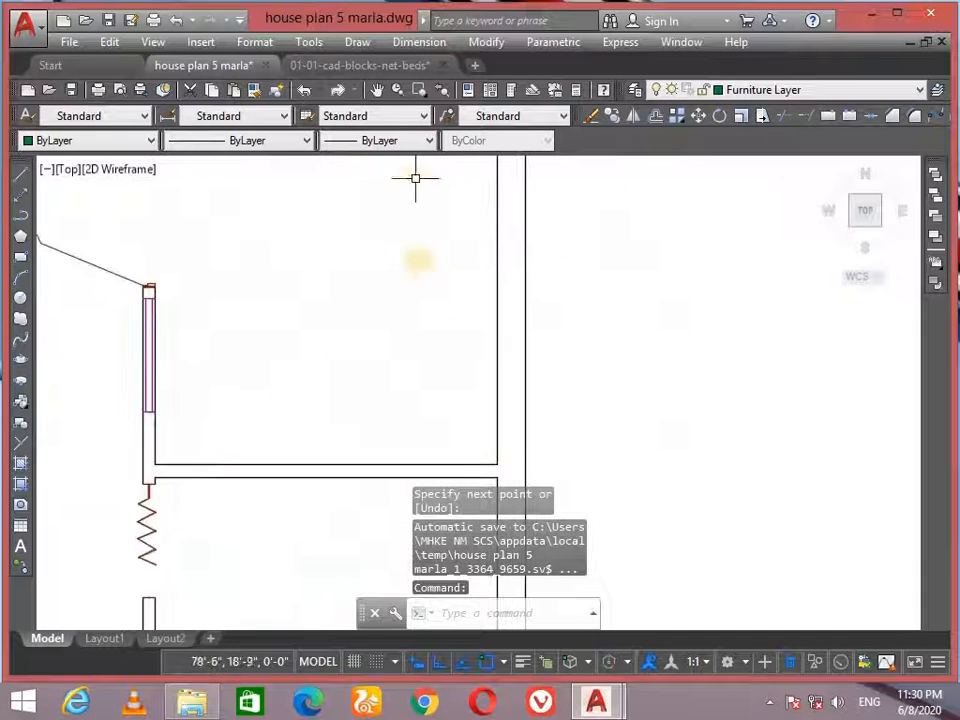
pyautogui.press('Return')
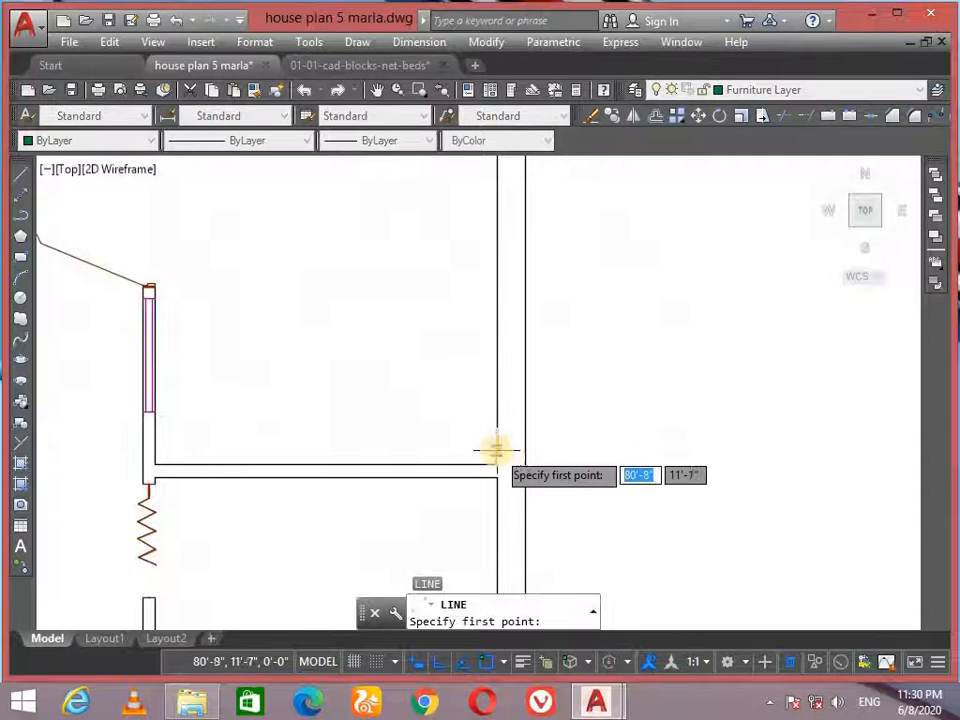
pyautogui.click(496, 463)
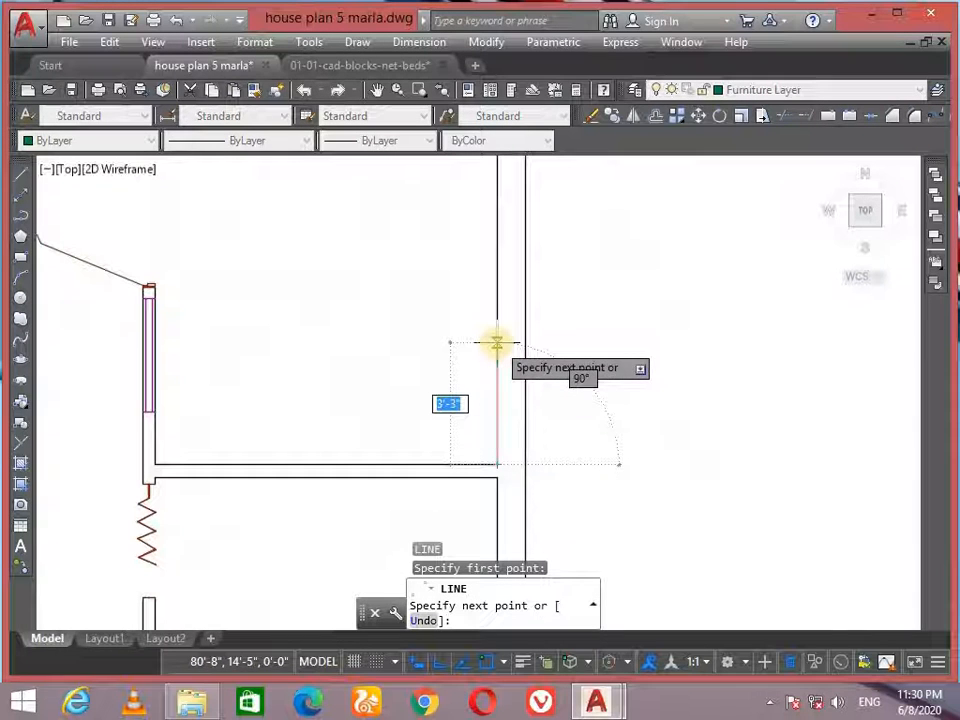
pyautogui.write('3')
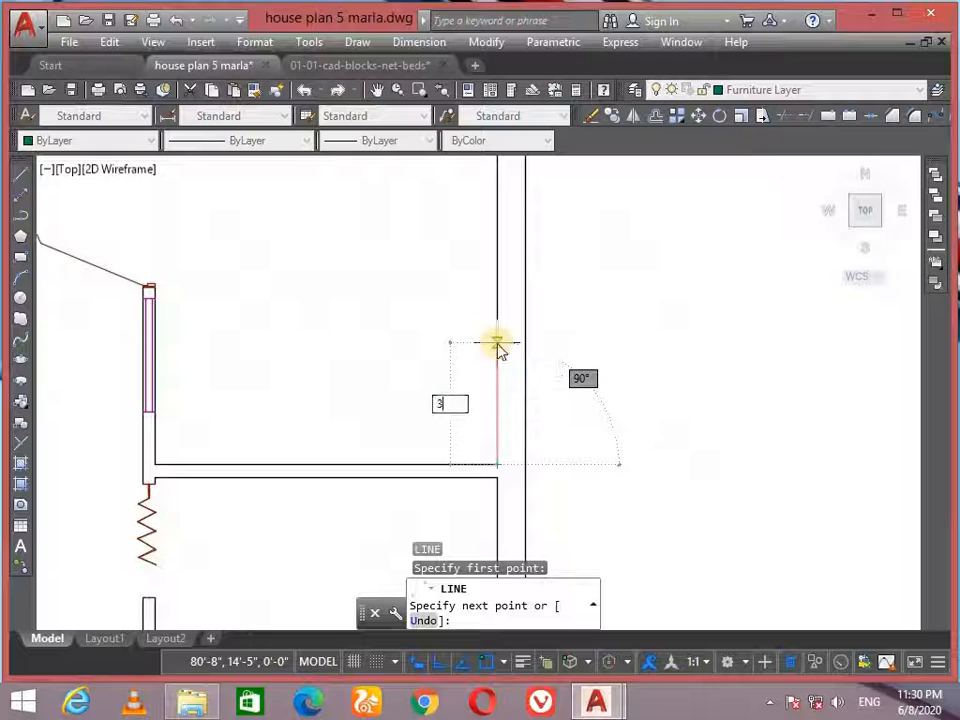
pyautogui.write("'")
pyautogui.press('Return')
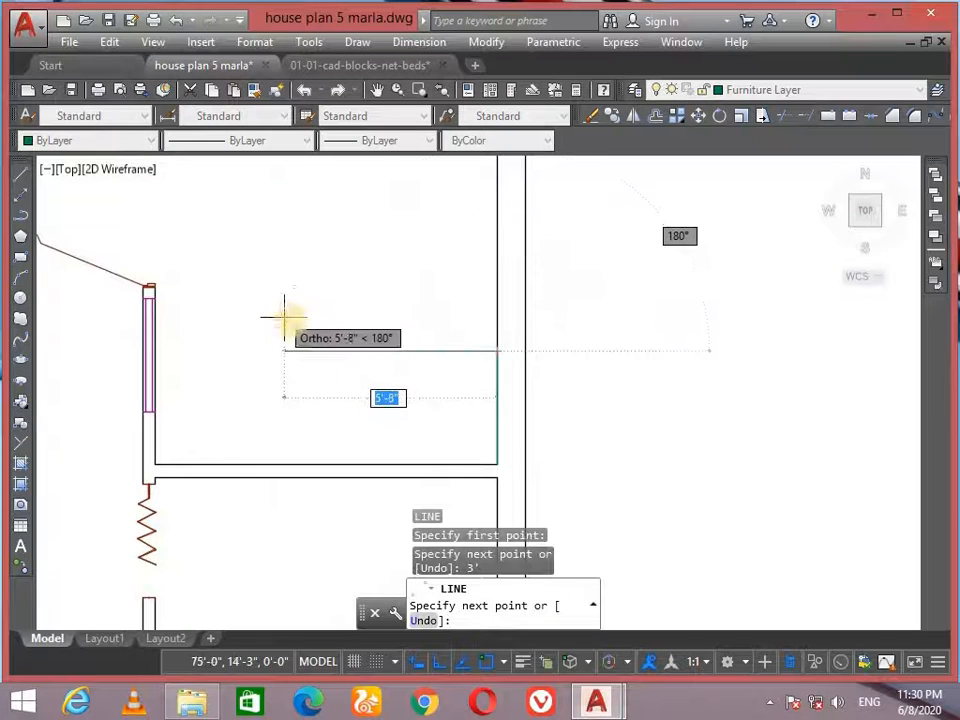
pyautogui.press('Return')
# Step: Draw a 4' horizontal line leftward along the upper wall from the same room's upper-right inner corner
pyautogui.scroll(-2, 360, 429)
pyautogui.scroll(5, 420, 360)
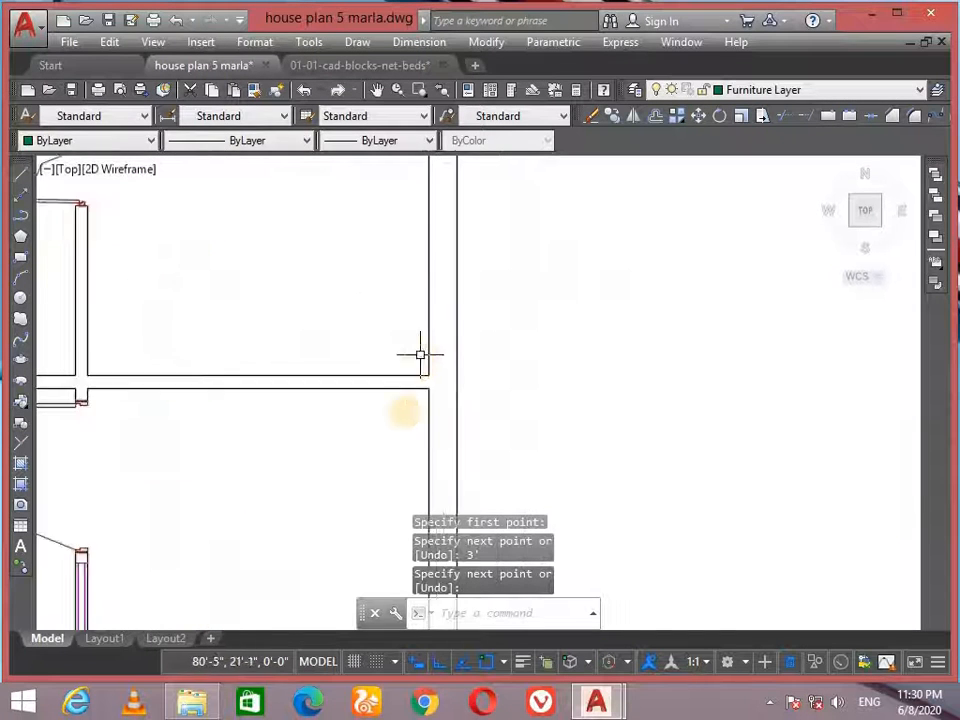
pyautogui.press('Return')
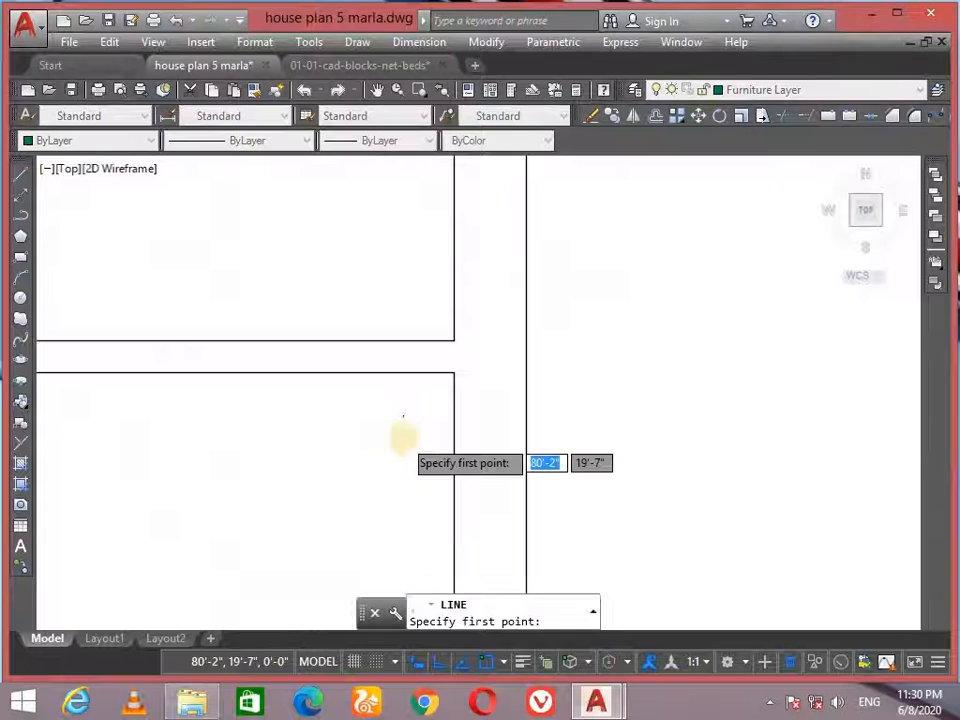
pyautogui.click(454, 373)
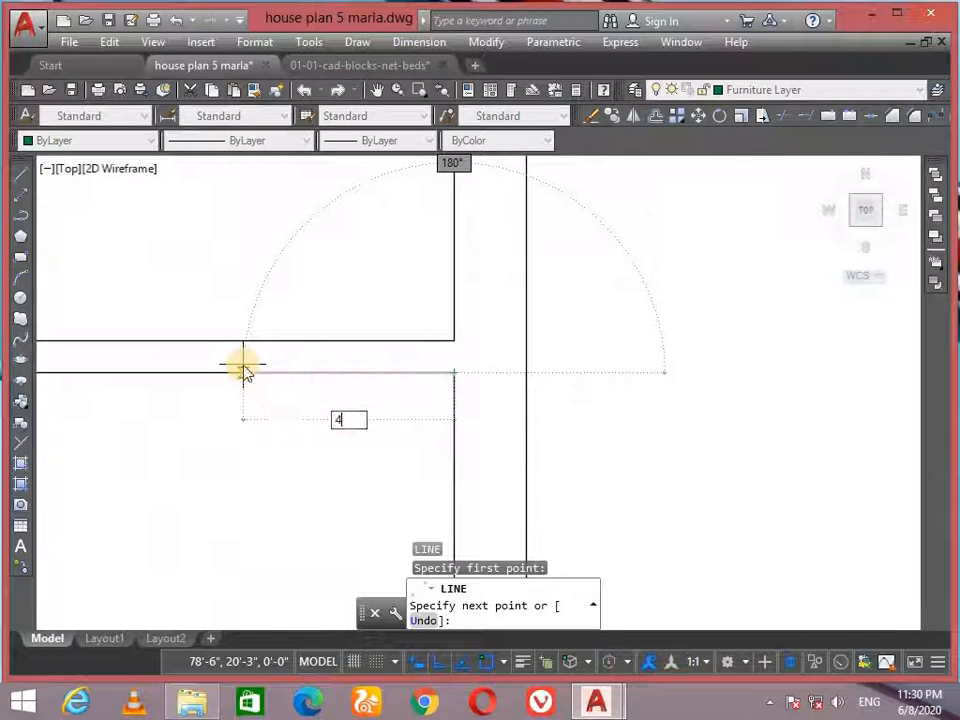
pyautogui.press('Return')
pyautogui.scroll(-2, 360, 450)
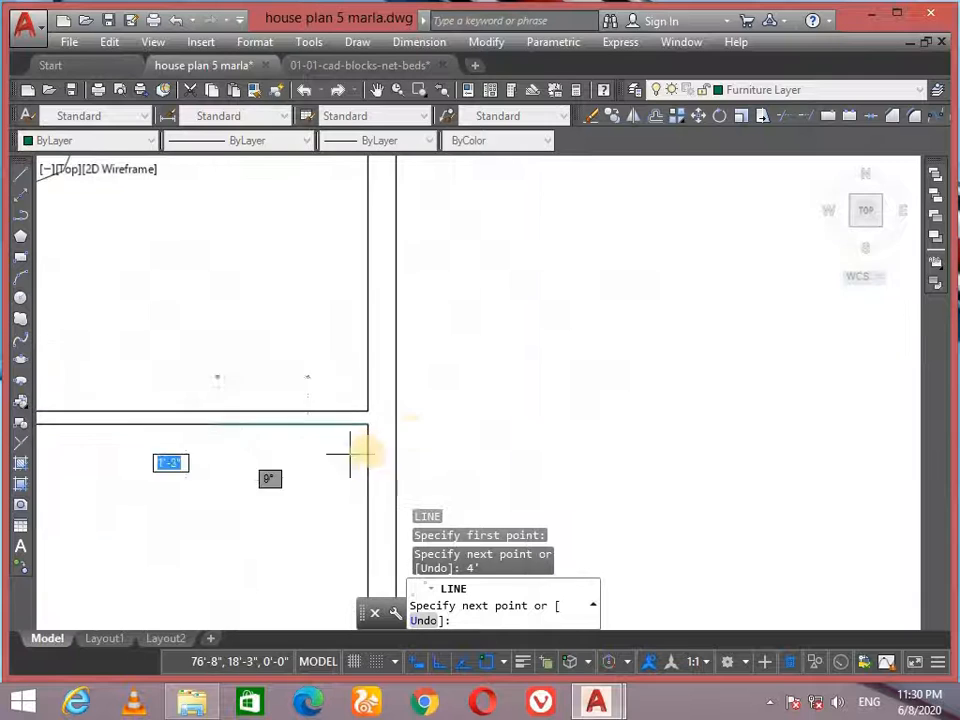
pyautogui.moveTo(335, 455)
pyautogui.mouseDown(button='middle')
pyautogui.moveTo(377, 457)
pyautogui.moveTo(512, 416)
pyautogui.mouseUp(button='middle')
pyautogui.press('Return')
# Step: Draw a 5' vertical line down the left wall's inner face, starting just below the upper folding door
pyautogui.scroll(-3, 390, 437)
pyautogui.moveTo(392, 414); pyautogui.dragTo(401, 417, button='middle')
pyautogui.scroll(3, 366, 300)
pyautogui.moveTo(291, 366)
pyautogui.mouseDown(button='middle')
pyautogui.moveTo(60, 260)
pyautogui.moveTo(252, 265)
pyautogui.mouseUp(button='middle')
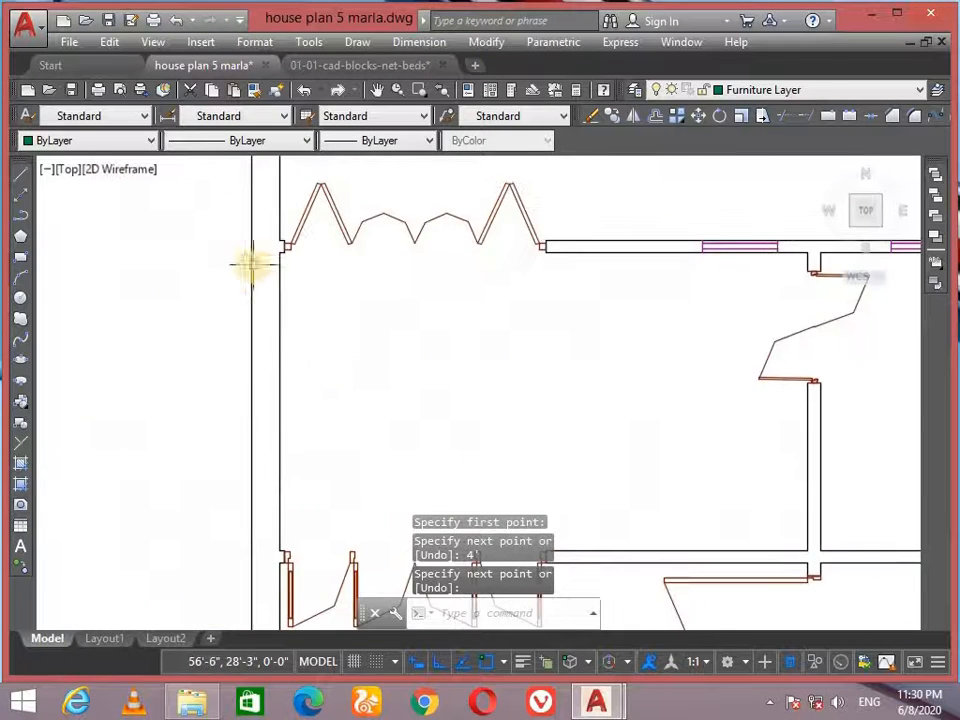
pyautogui.press('Return')
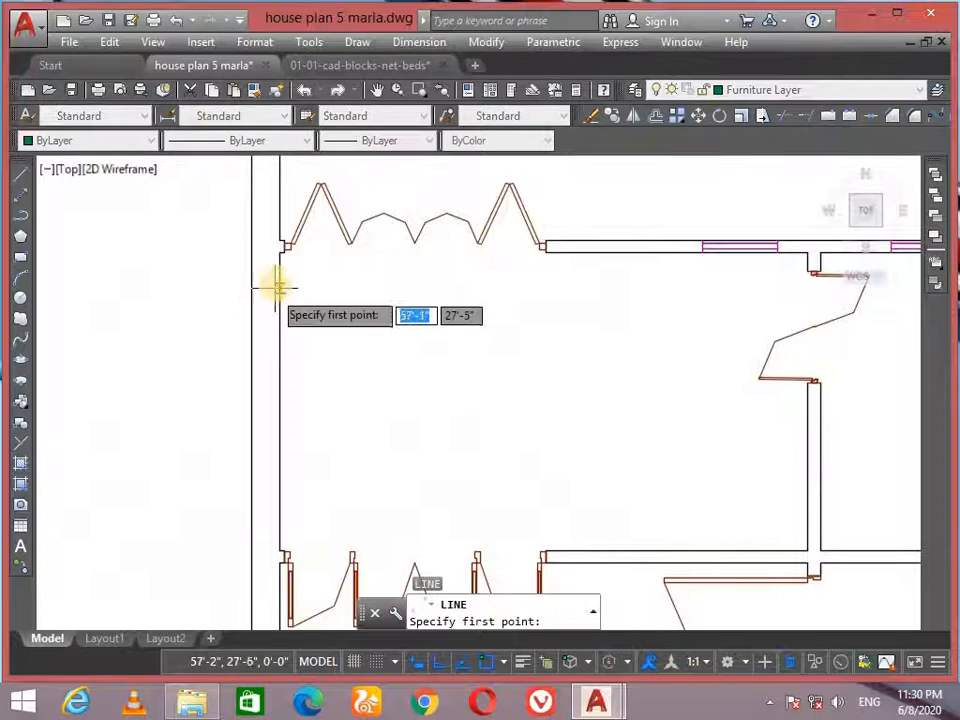
pyautogui.click(279, 288)
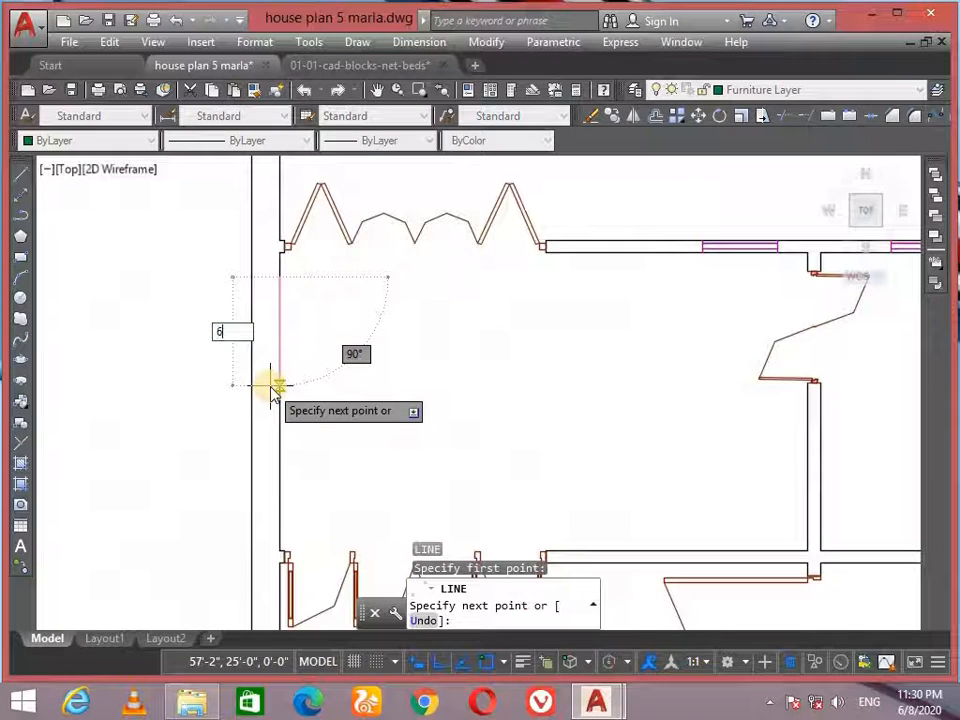
pyautogui.write("6'")
pyautogui.press('Return')
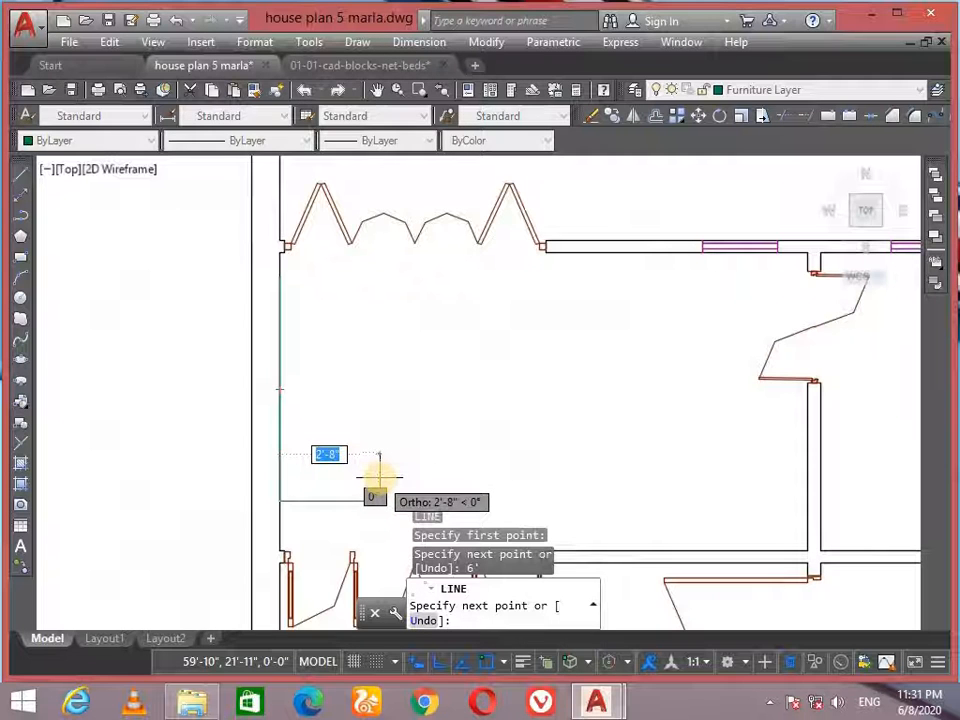
pyautogui.write('u')
pyautogui.press('Return')
pyautogui.write('5')
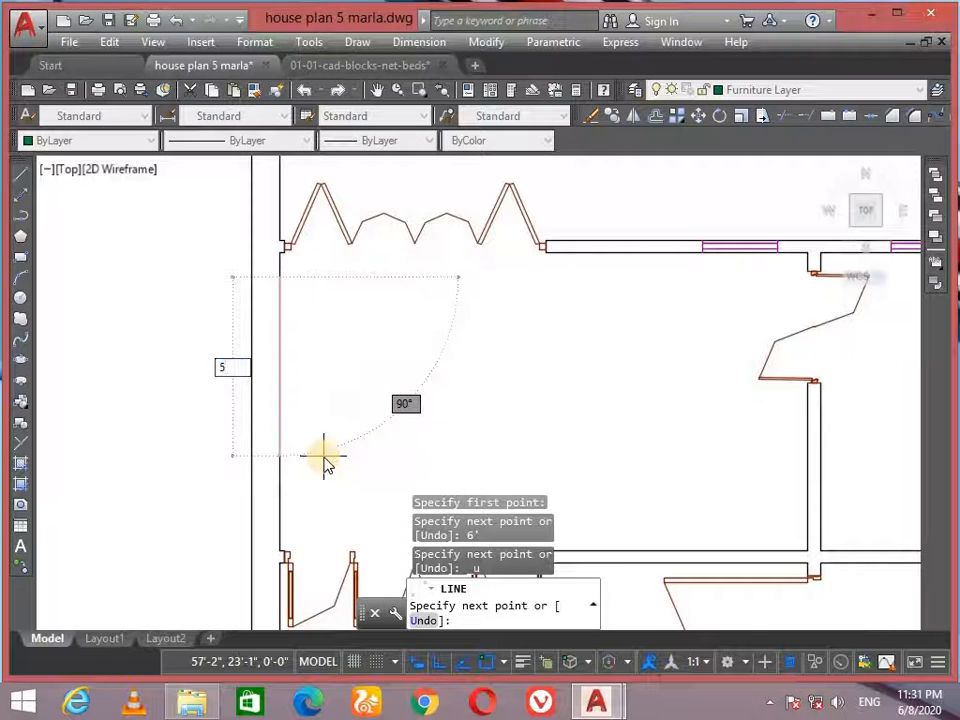
pyautogui.write("'")
pyautogui.press('Return')
pyautogui.press('Escape')
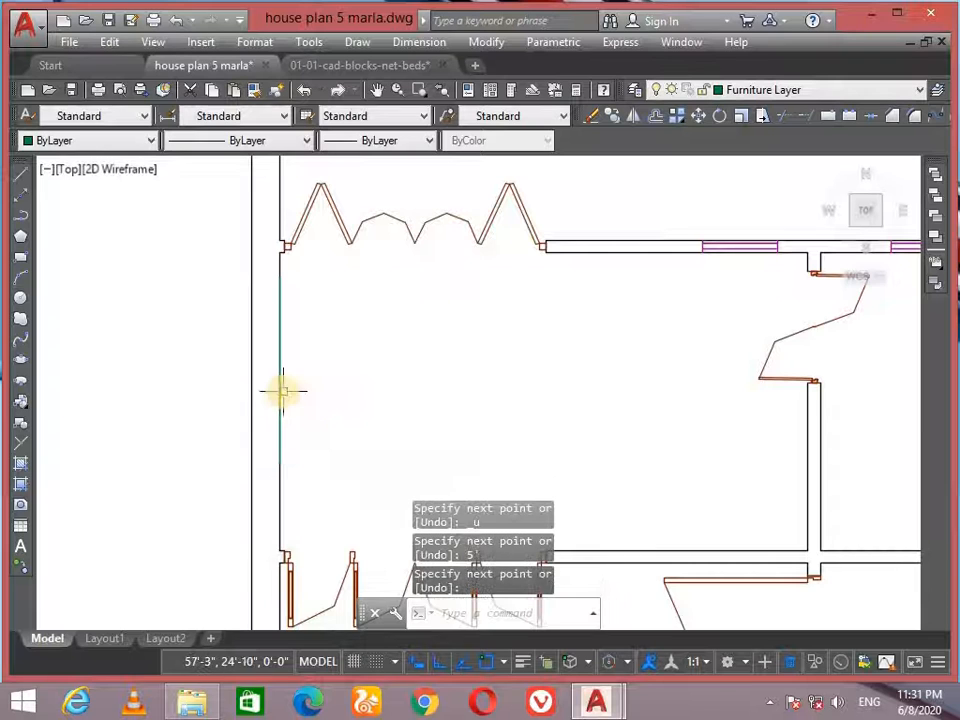
# Step: Move the new 5' line horizontally off the left wall into the room, then check its properties
pyautogui.click(279, 379)
pyautogui.click(279, 370)
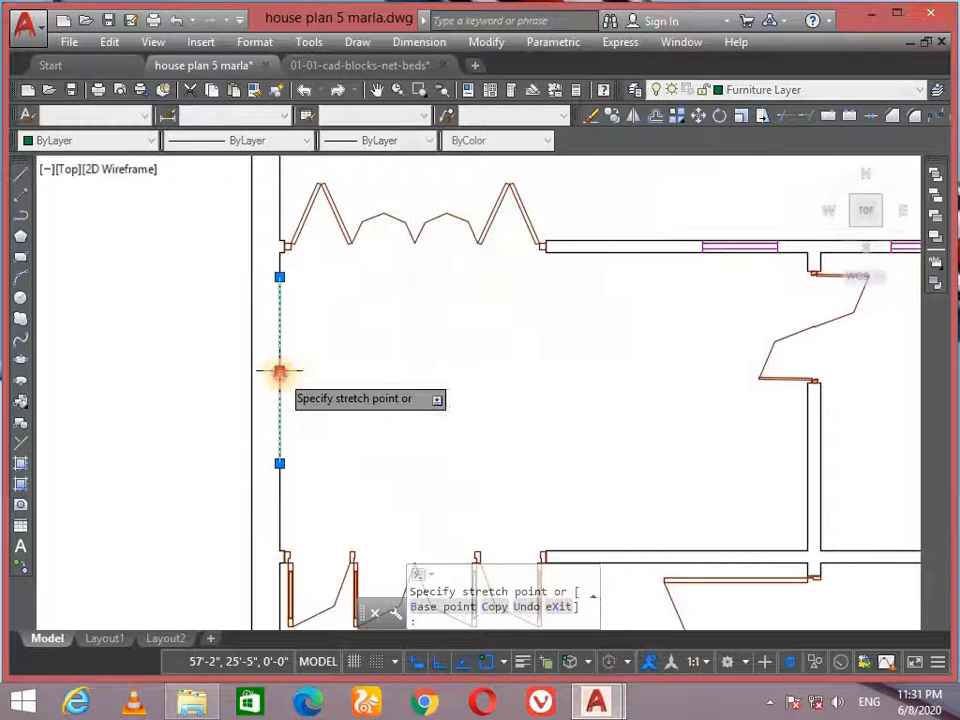
pyautogui.click(337, 382)
pyautogui.scroll(-3, 396, 414)
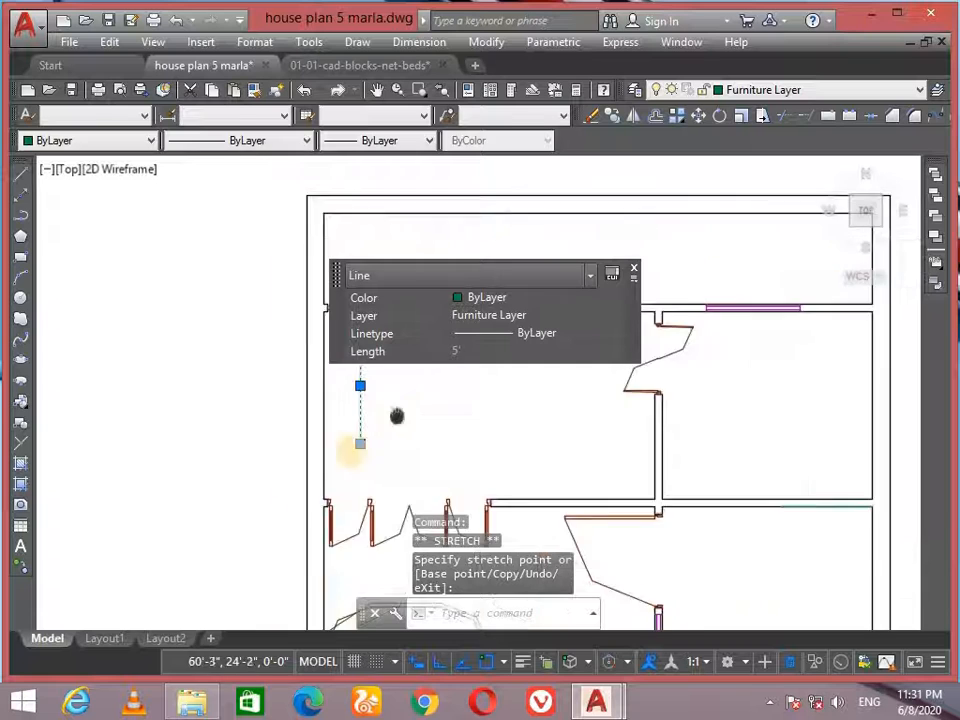
pyautogui.press('Escape')
pyautogui.scroll(4, 270, 470)
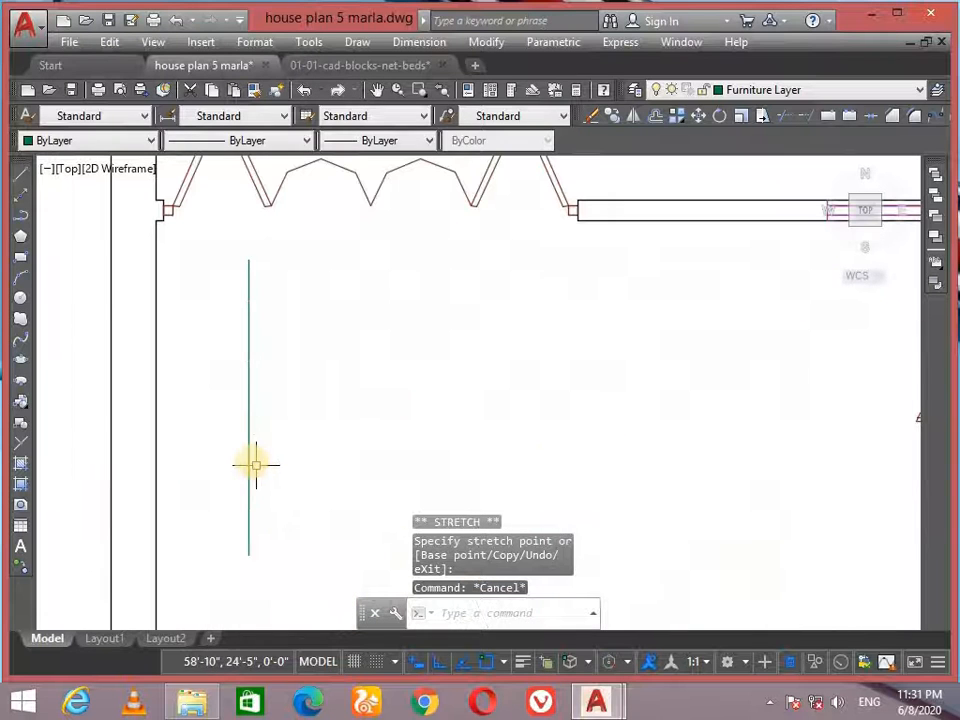
pyautogui.click(249, 453)
pyautogui.scroll(-2, 306, 466)
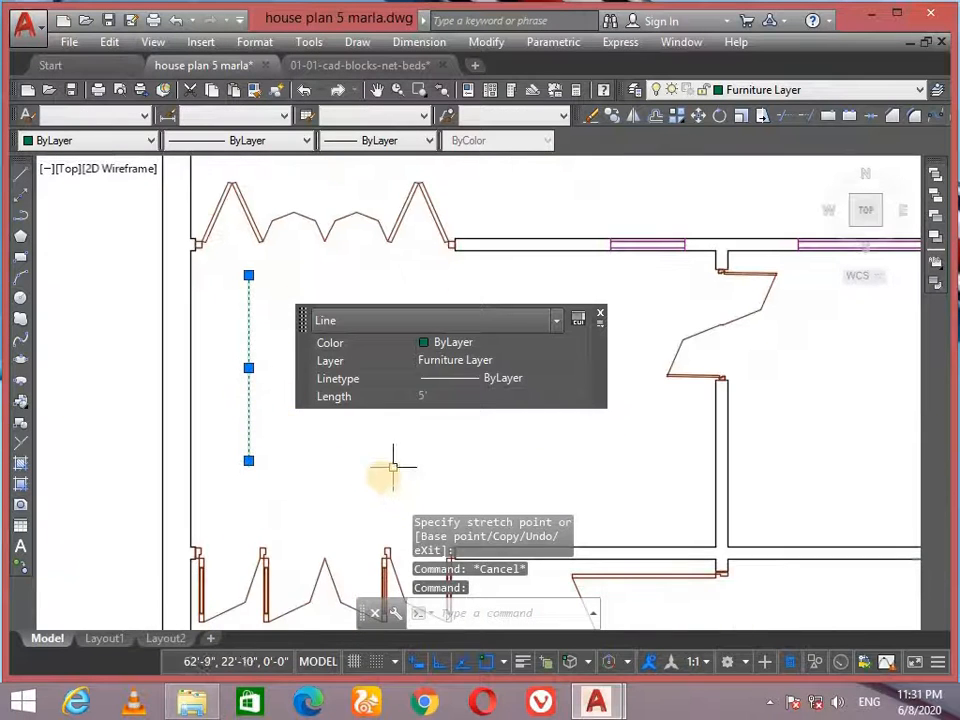
pyautogui.scroll(-10, 285, 516)
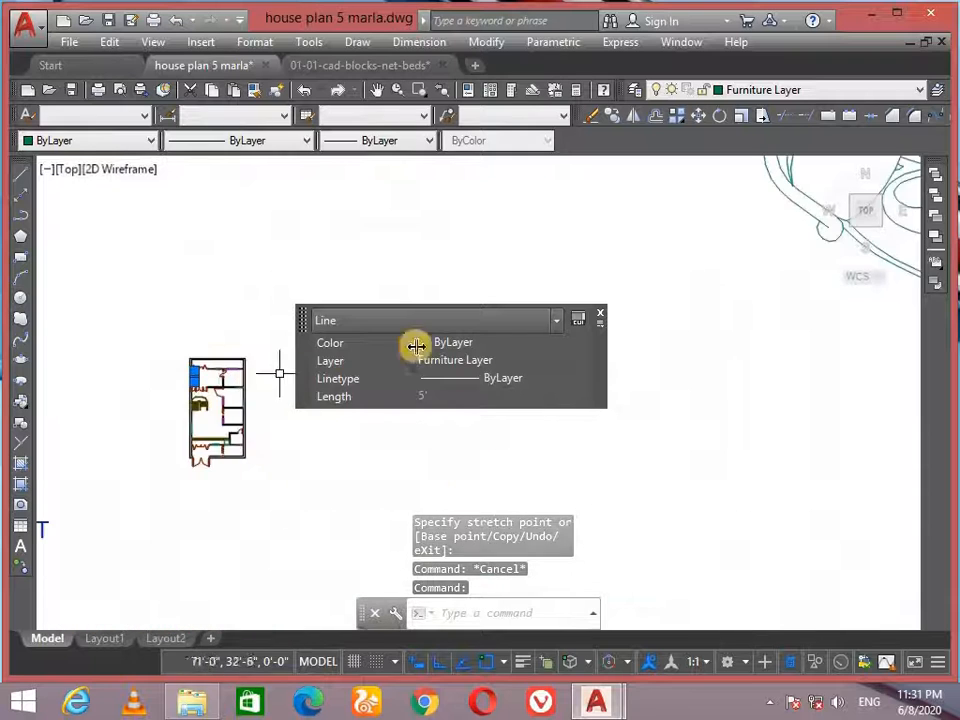
pyautogui.scroll(-3, 416, 347)
pyautogui.scroll(-5, 282, 471)
pyautogui.moveTo(287, 469); pyautogui.dragTo(193, 482, button='middle')
pyautogui.press('Escape')
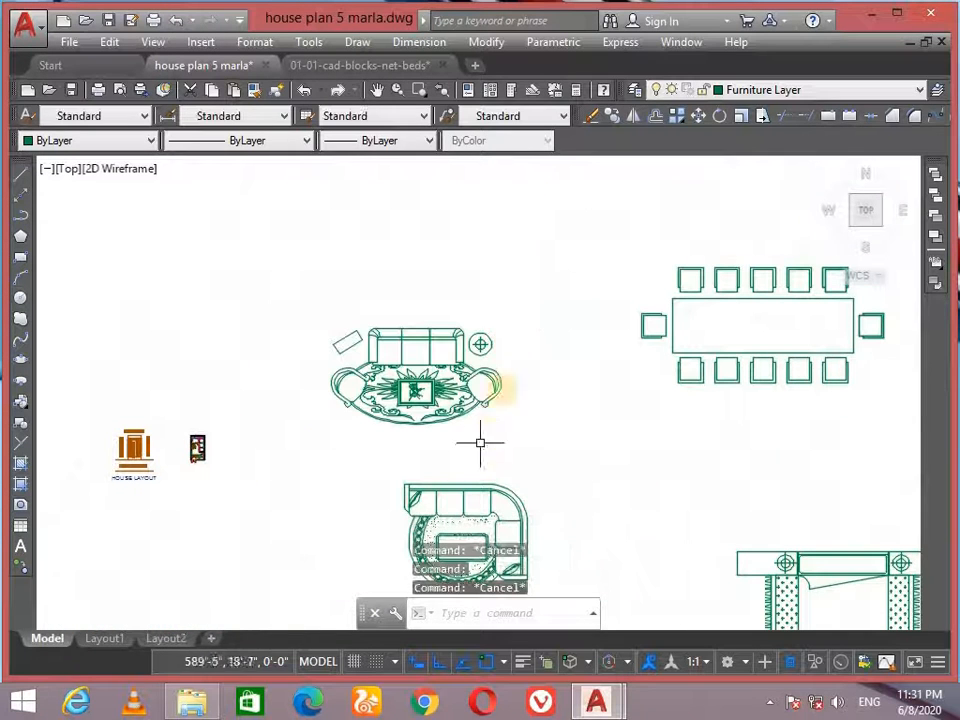
pyautogui.click(549, 301)
pyautogui.click(323, 414)
pyautogui.write('B')
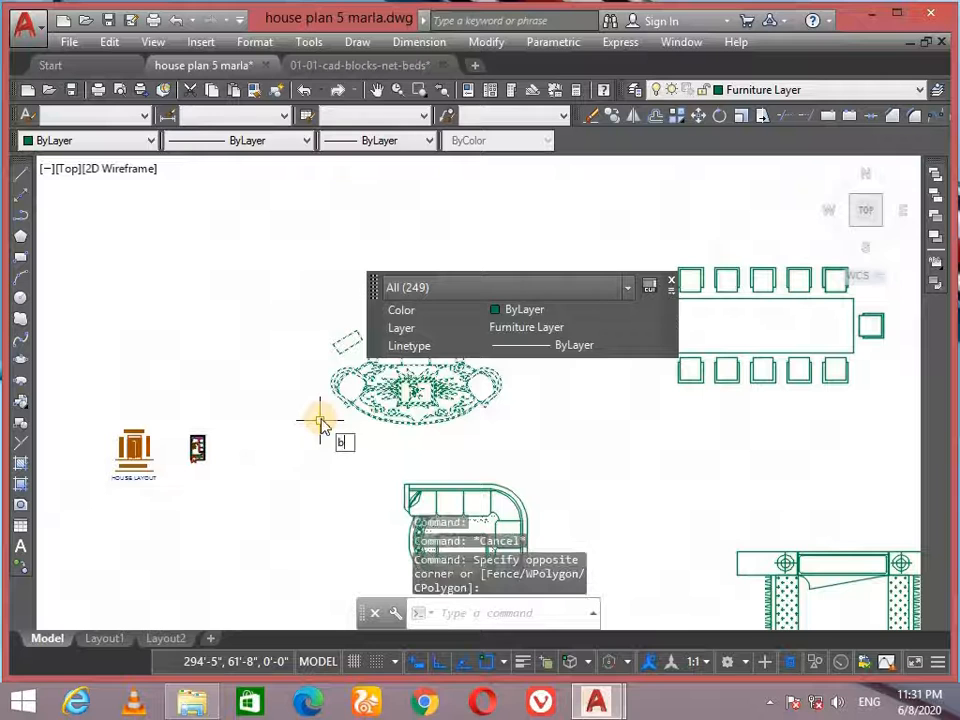
pyautogui.press('Escape')
# Step: Define the whole oval-carpet sofa set as a block named Sofa set, with its base point just left of the coffee table
pyautogui.click(530, 274)
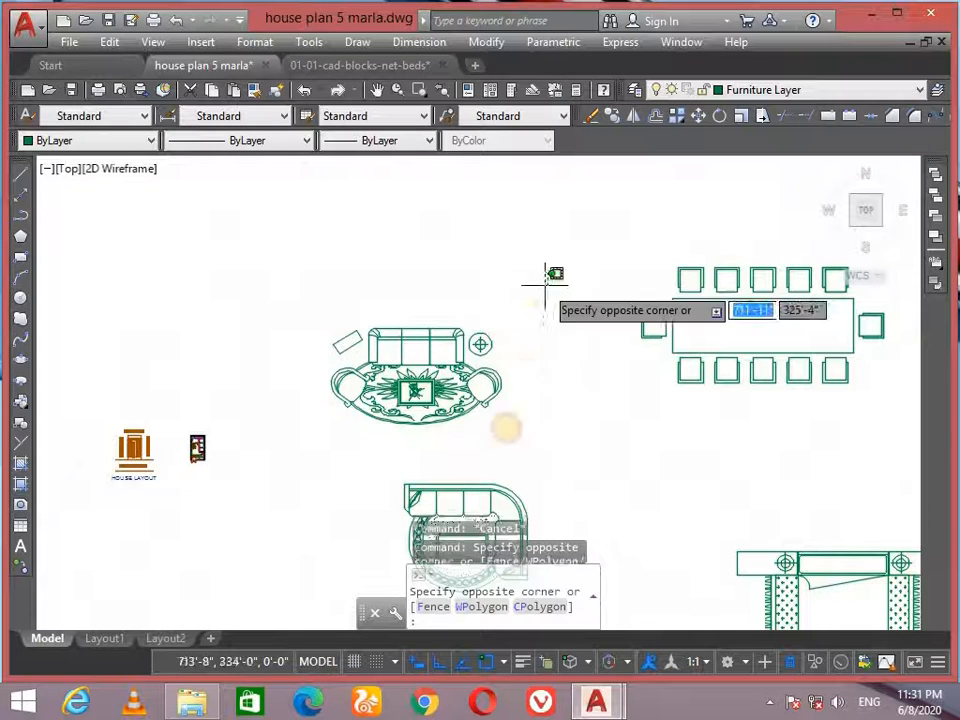
pyautogui.click(305, 449)
pyautogui.write('B')
pyautogui.press('Return')
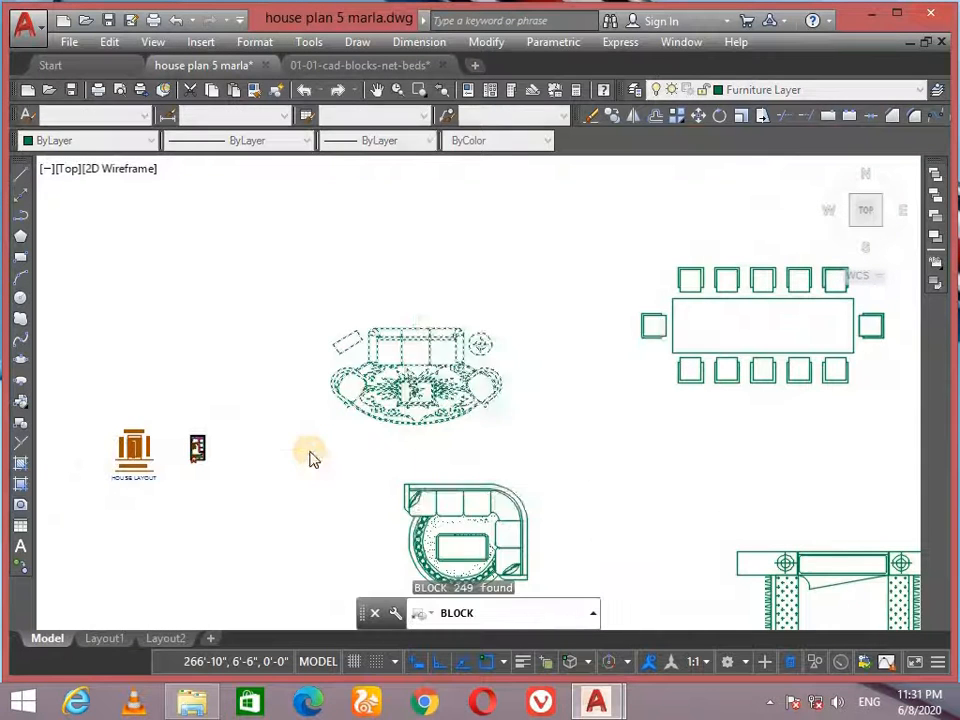
pyautogui.write('Sofa set')
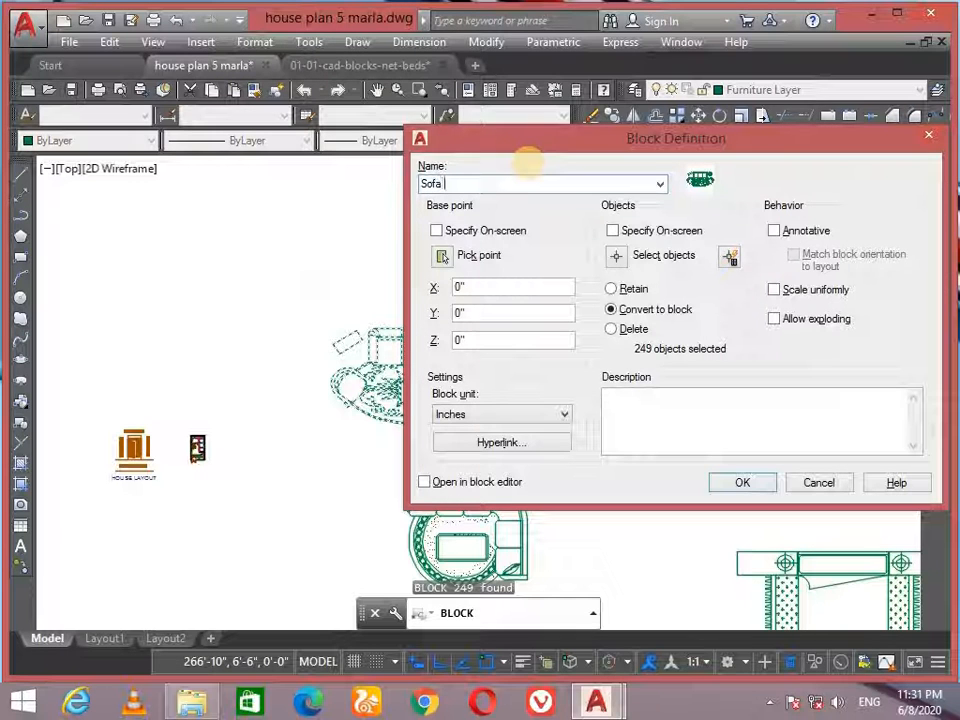
pyautogui.click(449, 258)
pyautogui.click(392, 390)
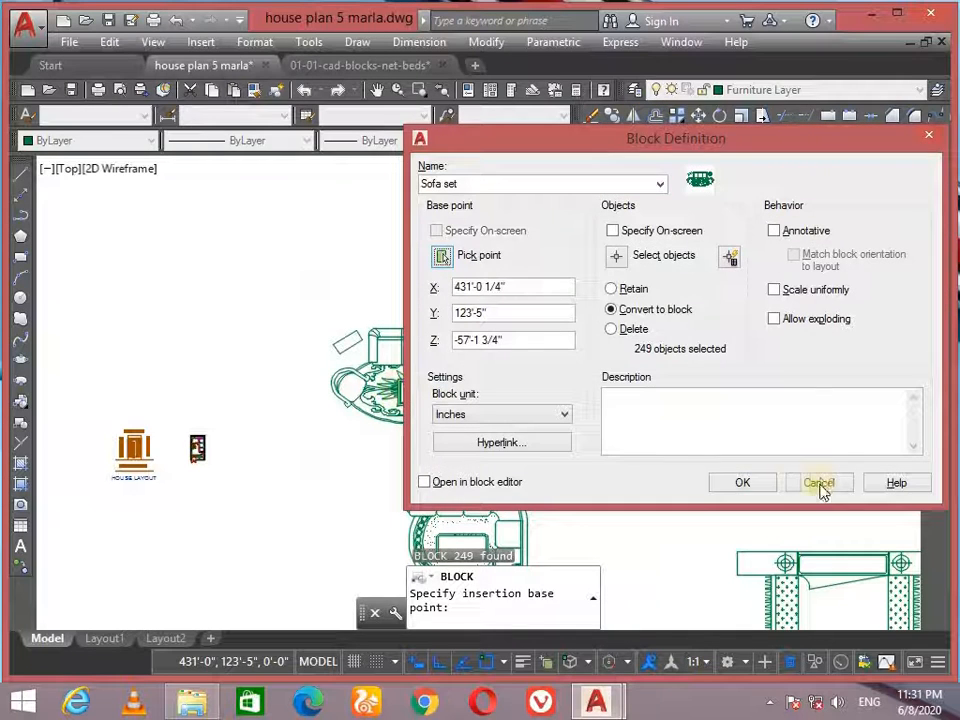
pyautogui.click(745, 483)
# Step: Open the Sofa set block for editing in the Block Editor
pyautogui.scroll(6, 364, 334)
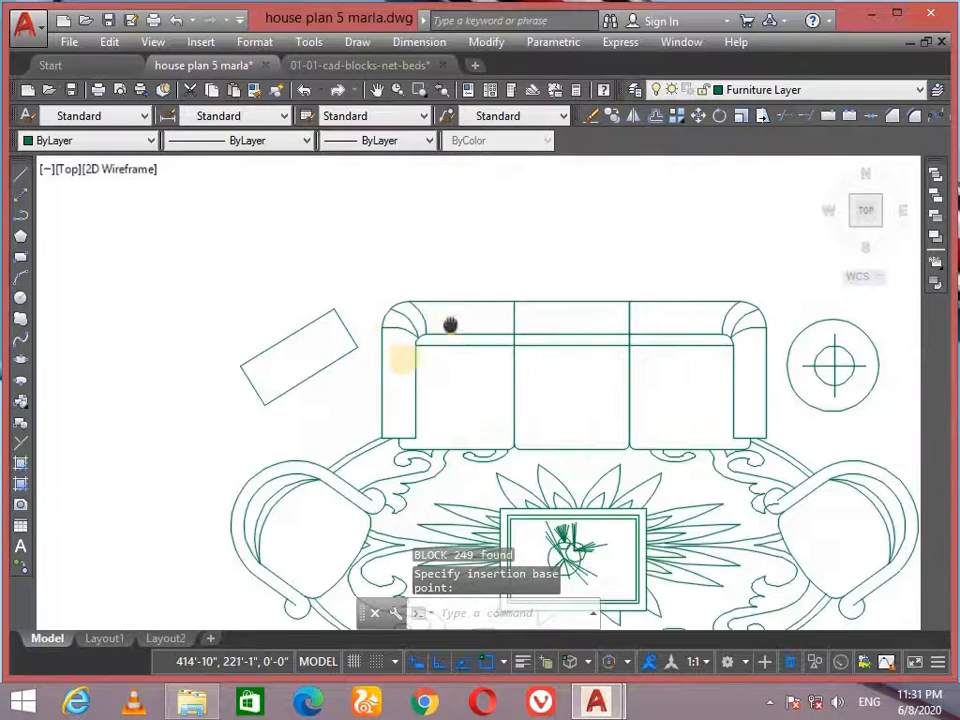
pyautogui.moveTo(450, 325); pyautogui.dragTo(370, 367, button='middle')
pyautogui.moveTo(650, 426); pyautogui.dragTo(571, 406, button='middle')
pyautogui.scroll(-5, 549, 362)
pyautogui.click(557, 340)
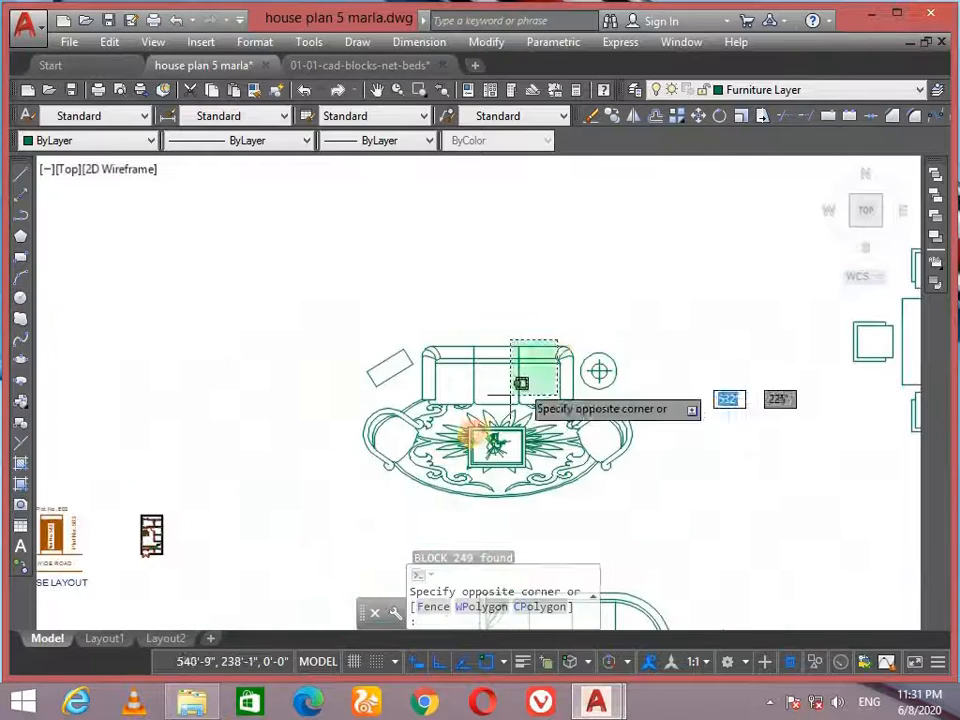
pyautogui.click(521, 383)
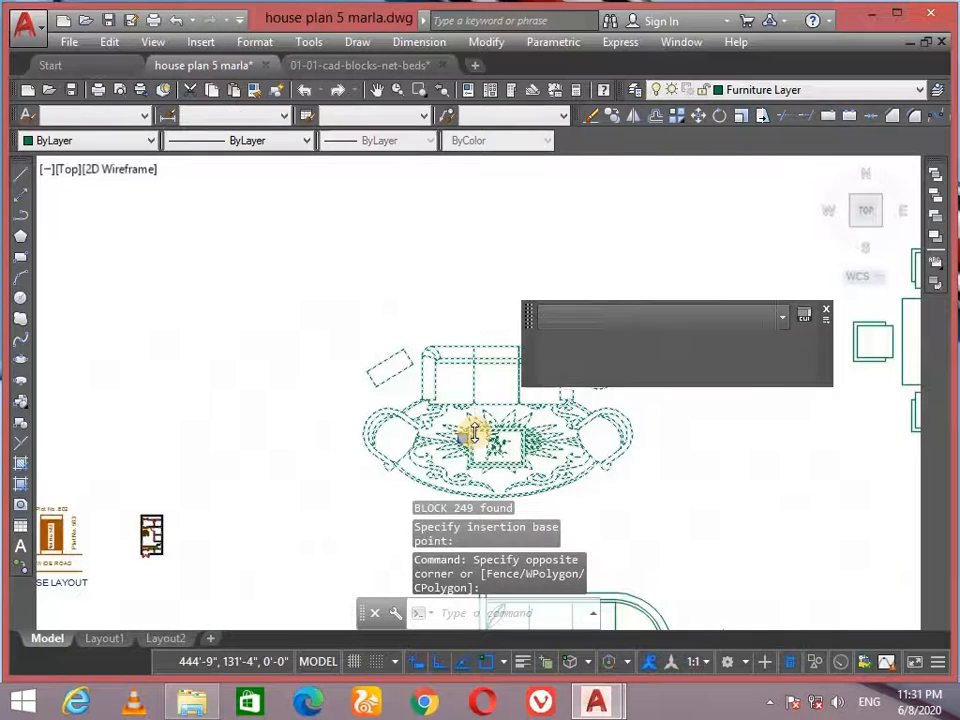
pyautogui.write('BE')
pyautogui.press('Return')
pyautogui.click(487, 415)
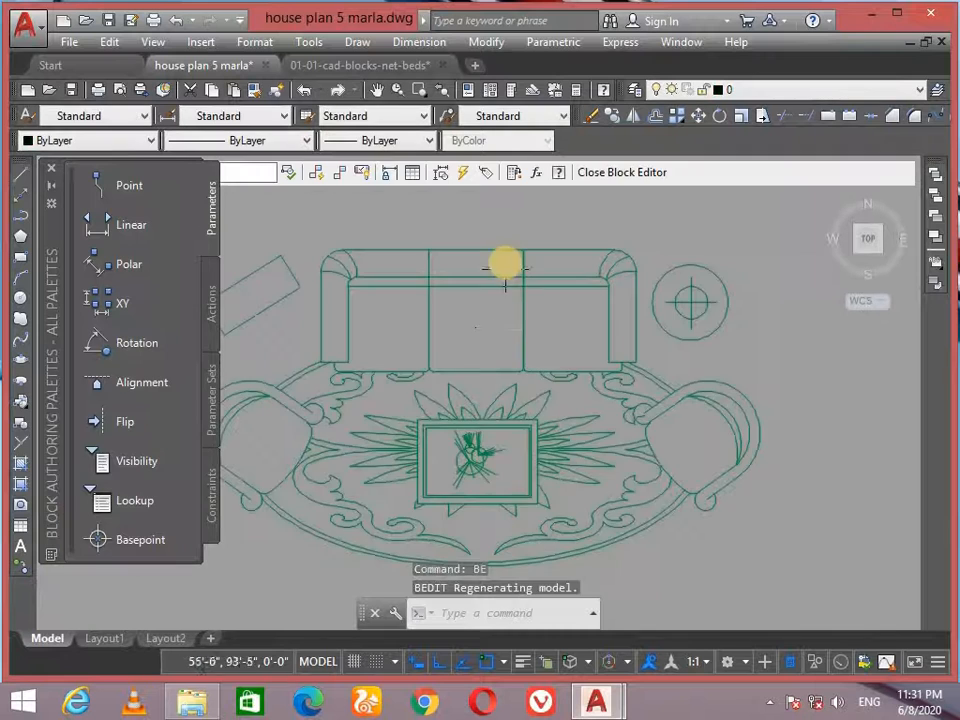
# Step: Draw a vertical line upward from the left armchair's outer edge to above the sofa's back
pyautogui.moveTo(504, 261); pyautogui.dragTo(650, 408, button='middle')
pyautogui.write('l')
pyautogui.press('Return')
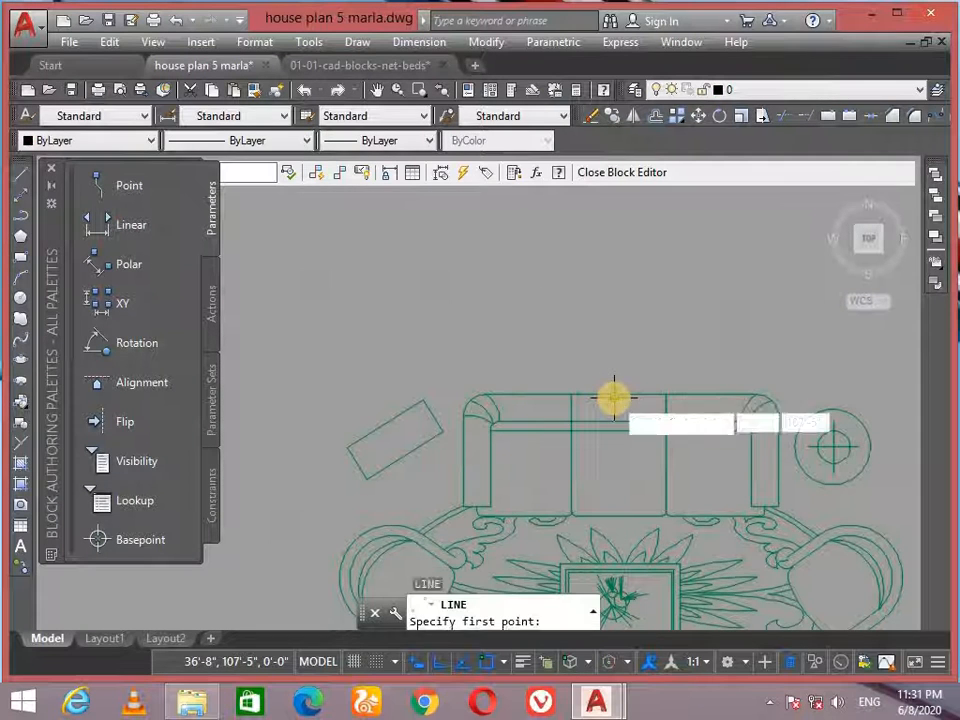
pyautogui.click(339, 571)
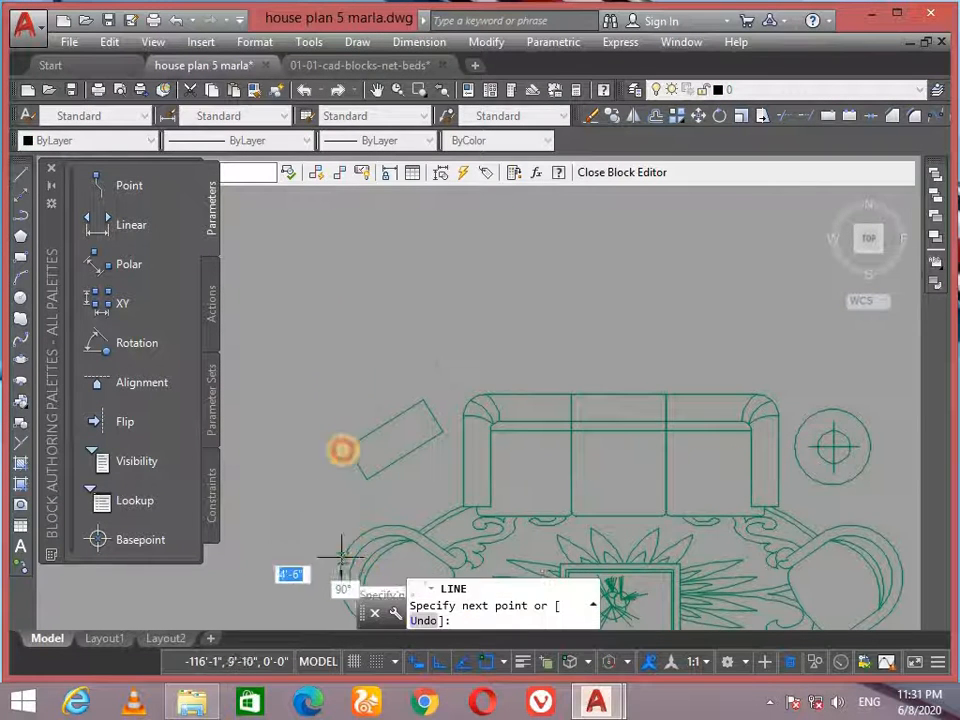
pyautogui.click(339, 319)
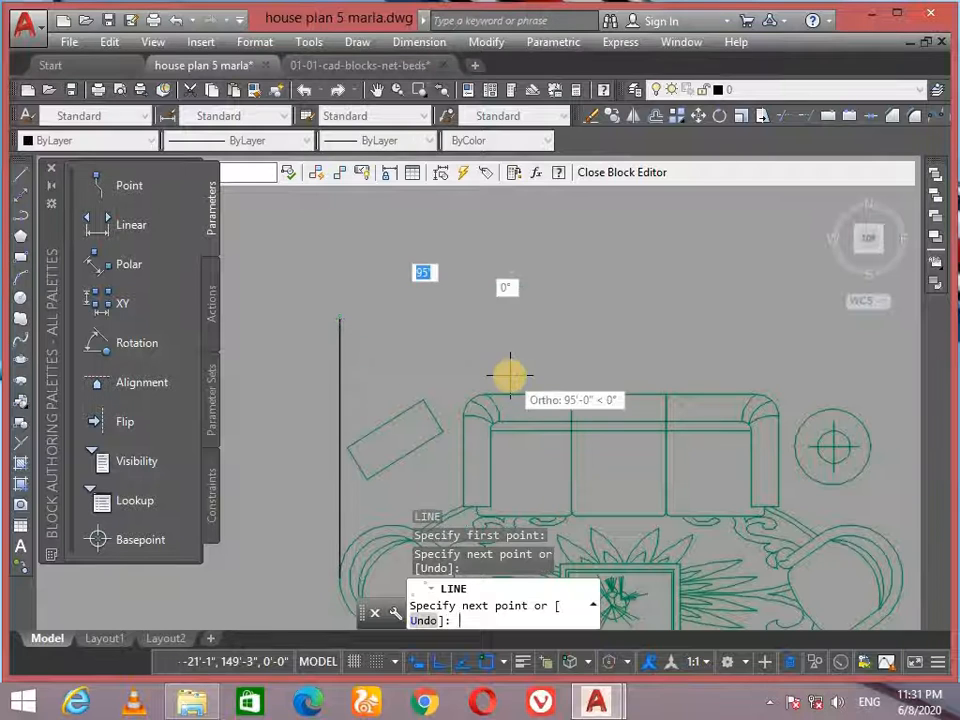
pyautogui.press('Return')
# Step: Draw a horizontal line leftward along the sofa's back edge until it crosses the vertical line
pyautogui.press('Return')
pyautogui.click(502, 390)
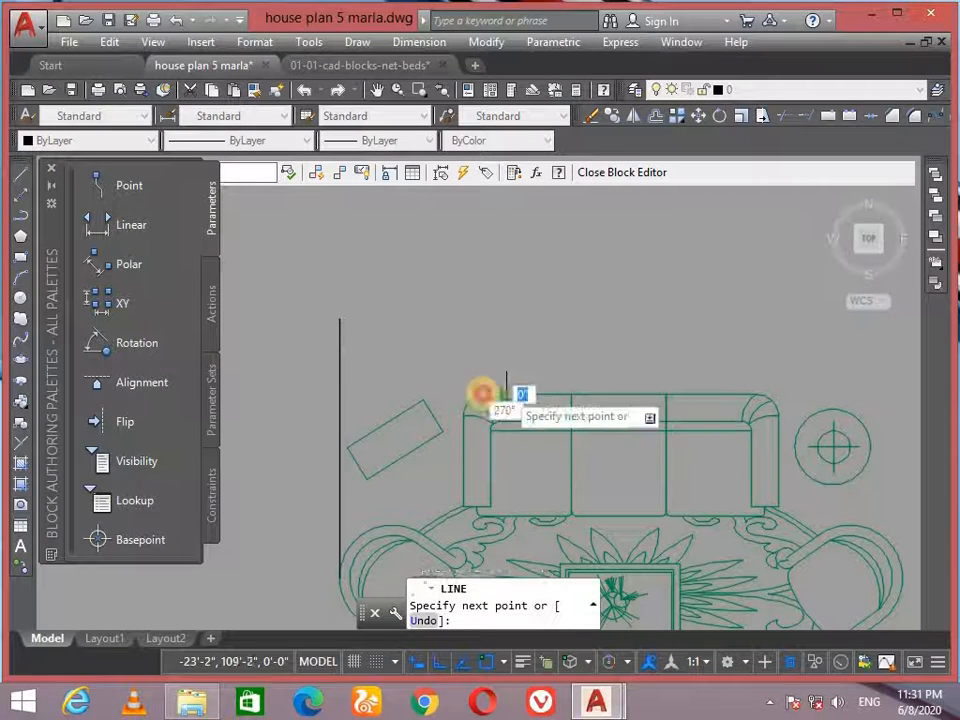
pyautogui.click(350, 395)
pyautogui.press('Return')
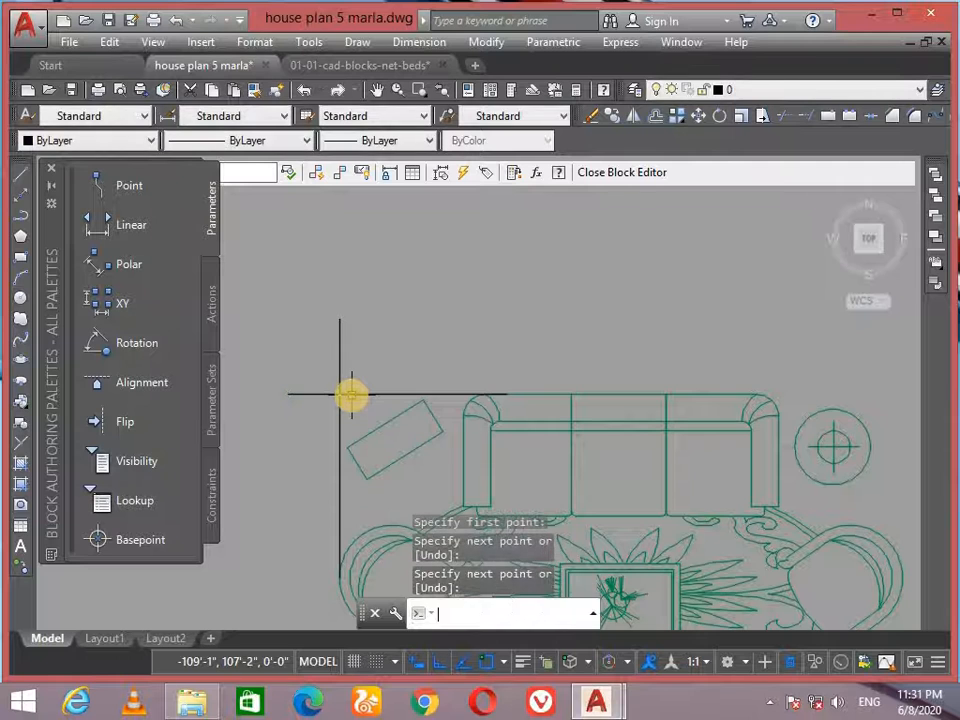
# Step: Draw a horizontal line rightward along the sofa's back edge, ending beyond the right armchair
pyautogui.press('Return')
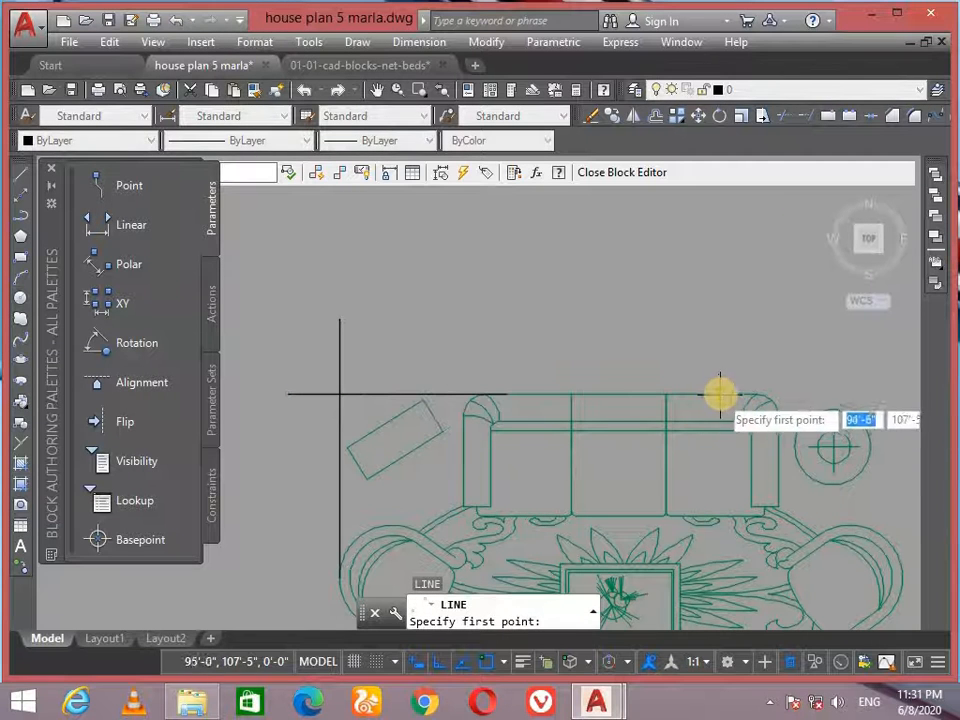
pyautogui.click(721, 394)
pyautogui.scroll(-2, 690, 391)
pyautogui.moveTo(686, 391); pyautogui.dragTo(430, 376, button='middle')
pyautogui.click(650, 379)
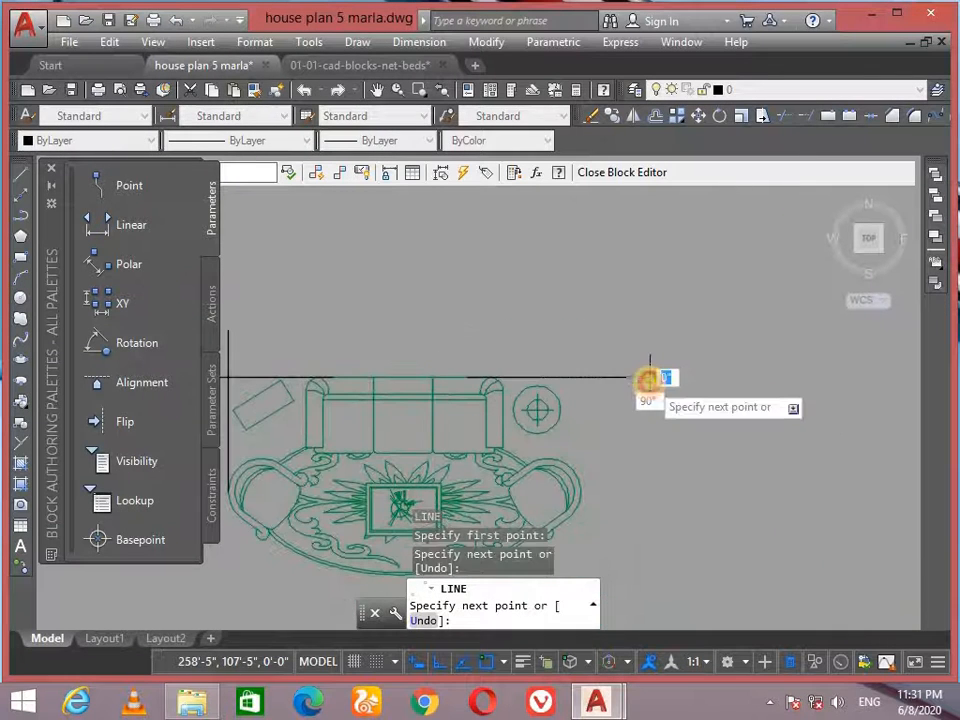
pyautogui.press('Return')
# Step: Draw a vertical line up from the right armchair's outer edge across the horizontal line, and close the Block Editor saving the changes to Sofa set
pyautogui.press('Return')
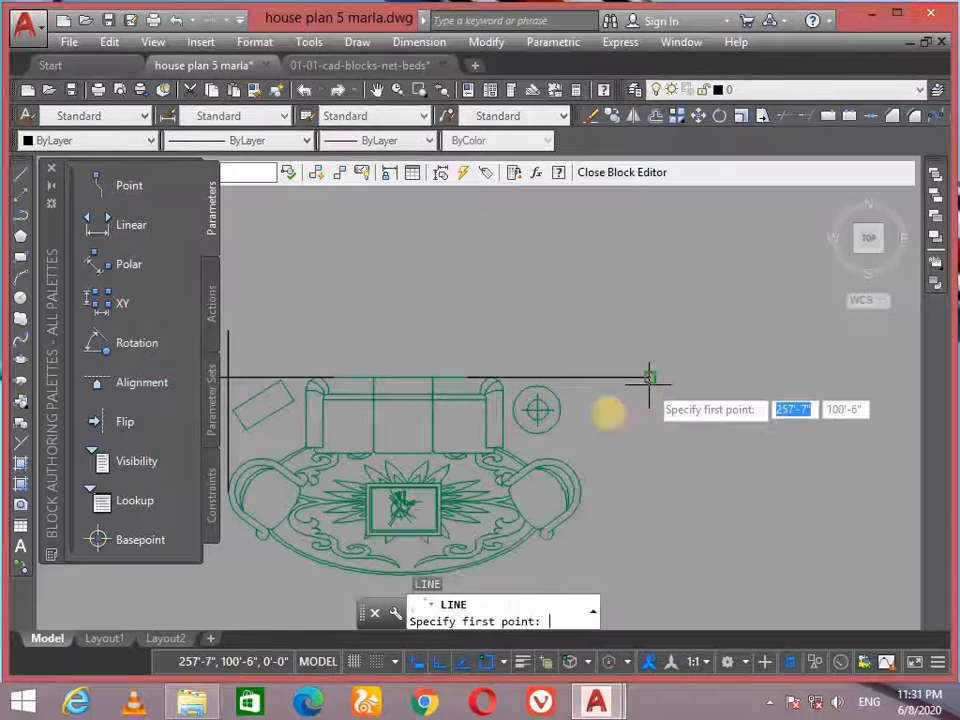
pyautogui.click(581, 484)
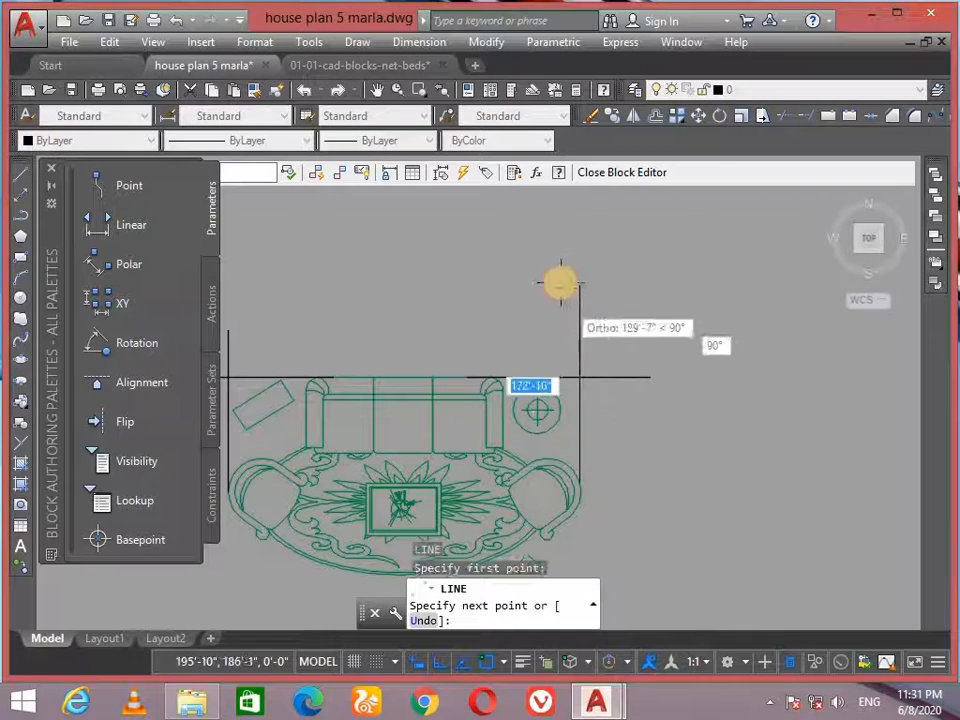
pyautogui.click(580, 283)
pyautogui.press('Return')
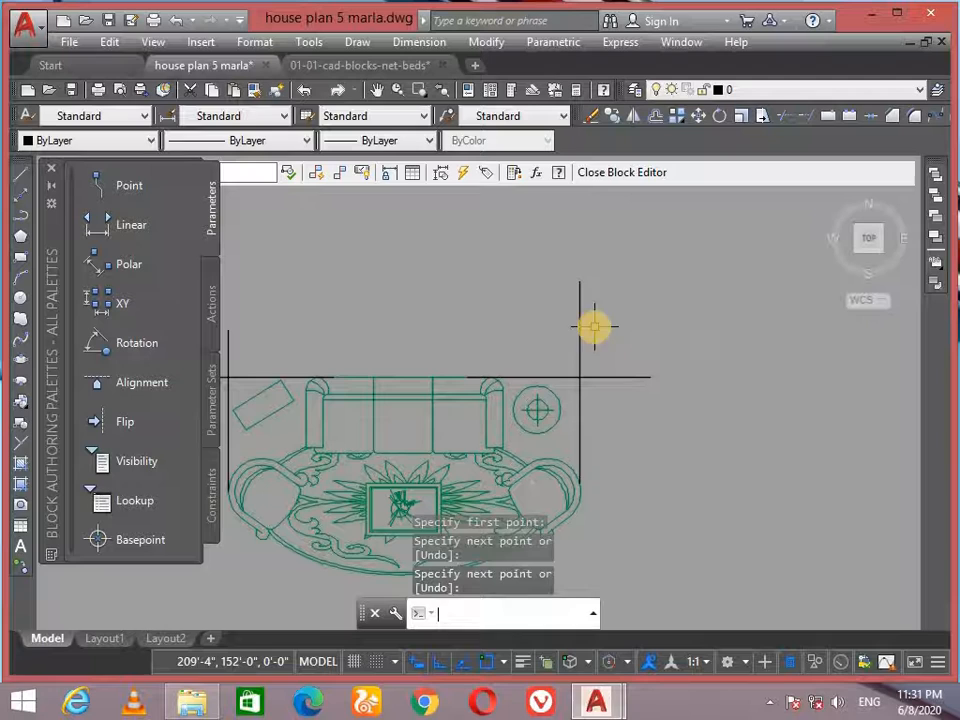
pyautogui.click(613, 174)
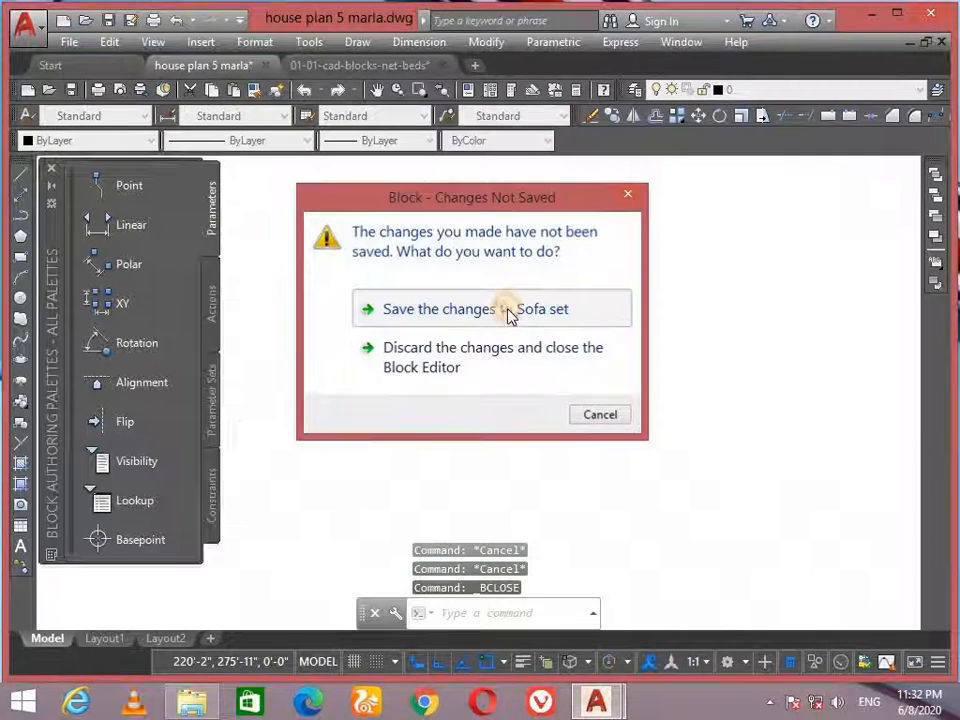
pyautogui.click(508, 316)
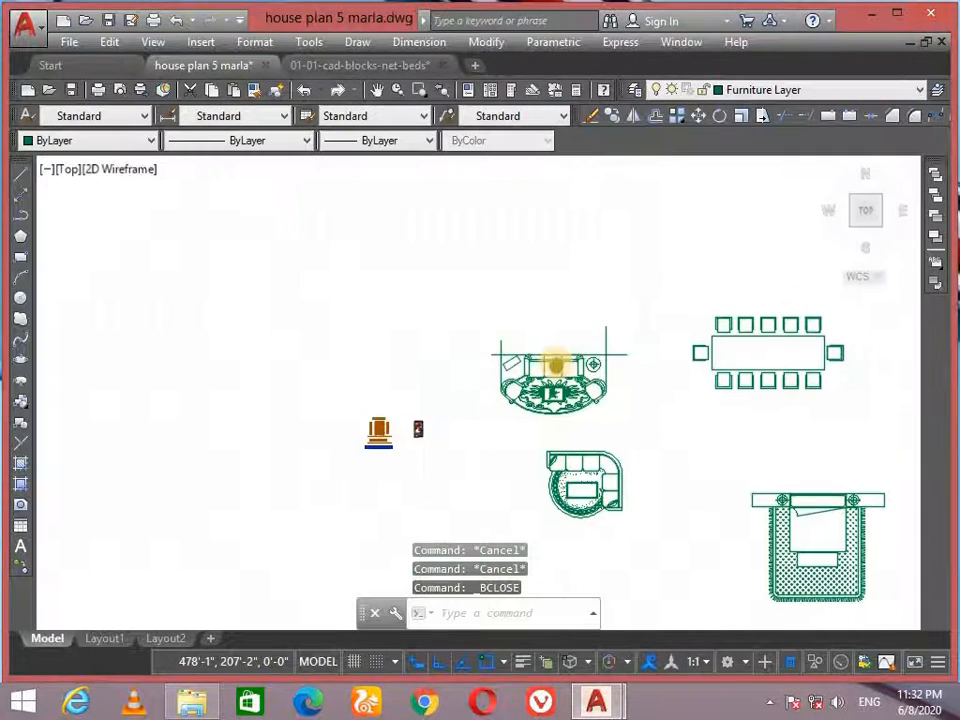
# Step: Start aligning the Sofa set block, matching its left construction-line intersection to the lower end of the reference line on the lounge's left wall
pyautogui.scroll(3, 548, 362)
pyautogui.click(540, 306)
pyautogui.click(505, 378)
pyautogui.write('a')
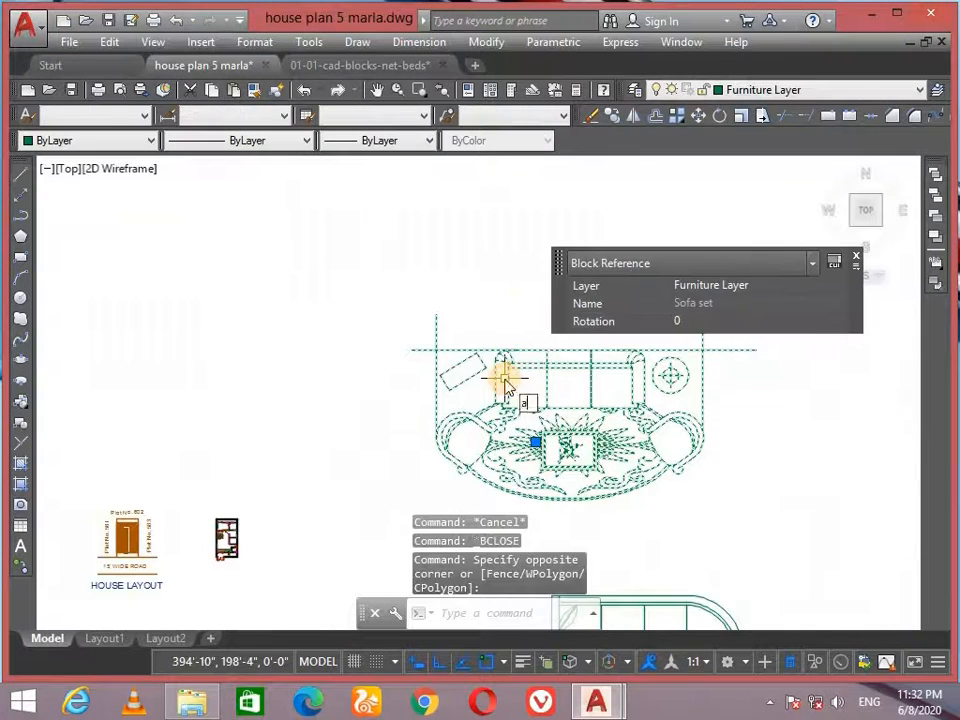
pyautogui.write('l')
pyautogui.press('Return')
pyautogui.scroll(2, 430, 340)
pyautogui.click(438, 355)
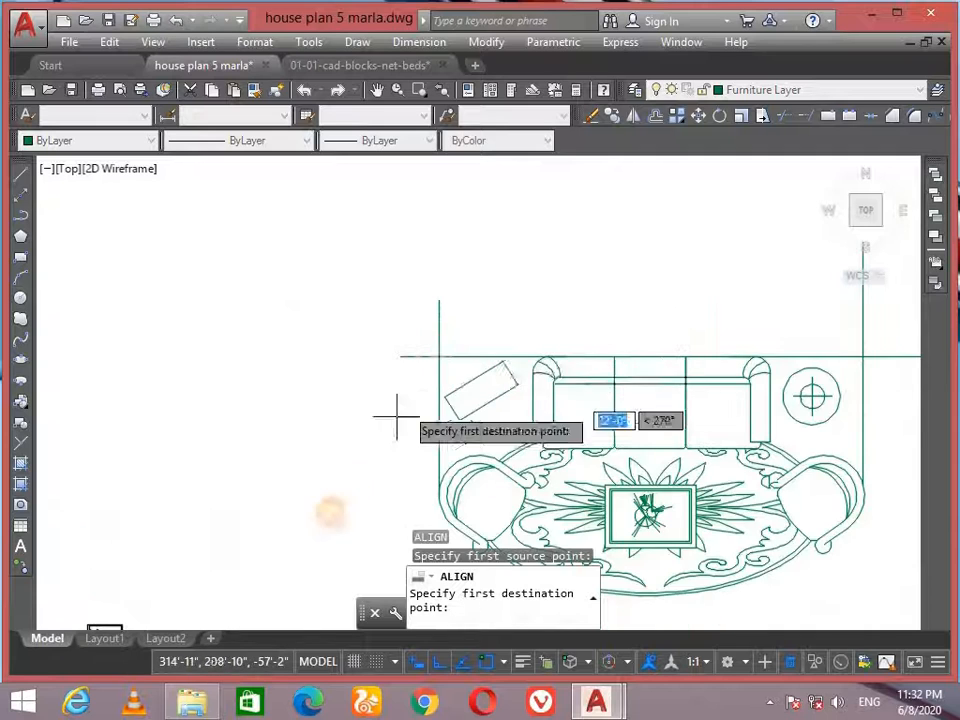
pyautogui.scroll(-2, 410, 400)
pyautogui.scroll(10, 300, 415)
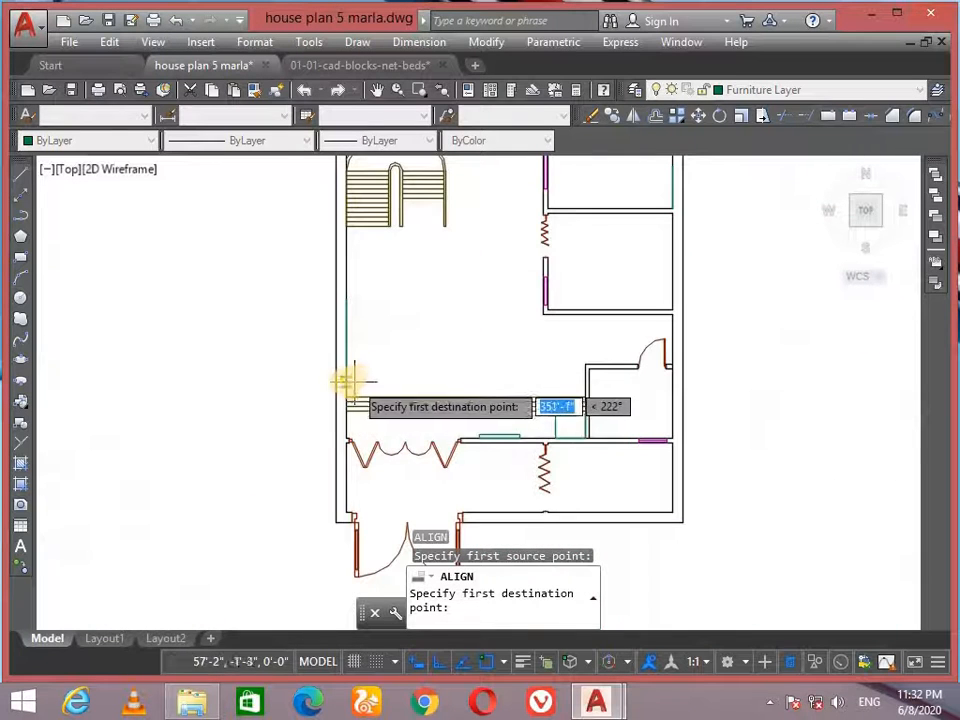
pyautogui.click(346, 379)
# Step: Match the sofa's right construction-line intersection to the reference line's upper end and finish the alignment, scaling the block to the alignment points
pyautogui.scroll(-5, 466, 320)
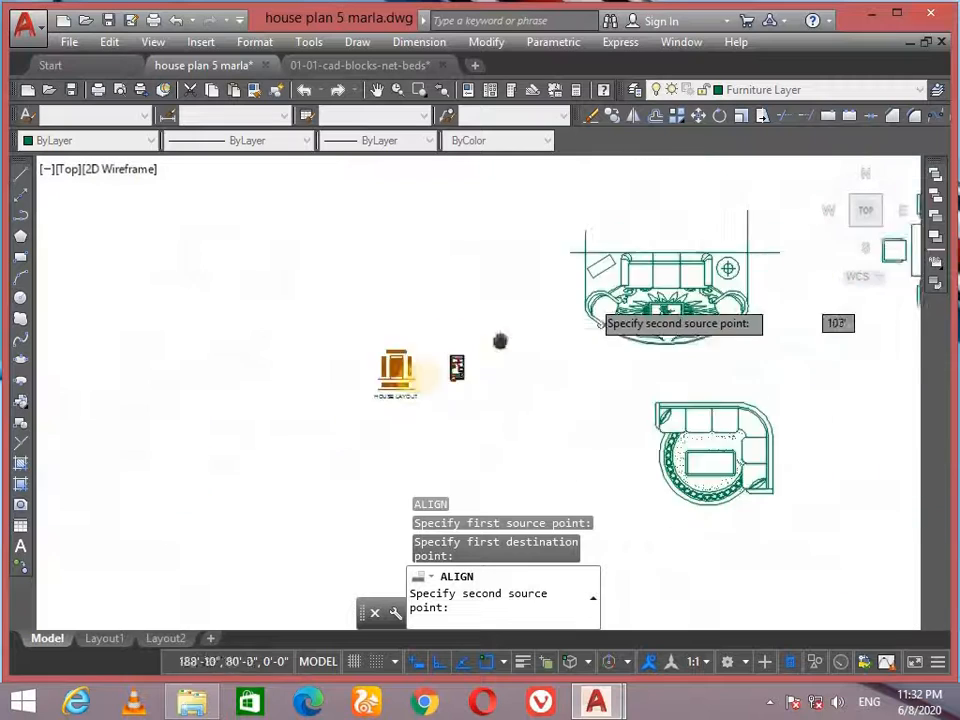
pyautogui.scroll(4, 610, 295)
pyautogui.click(671, 320)
pyautogui.scroll(-2, 380, 414)
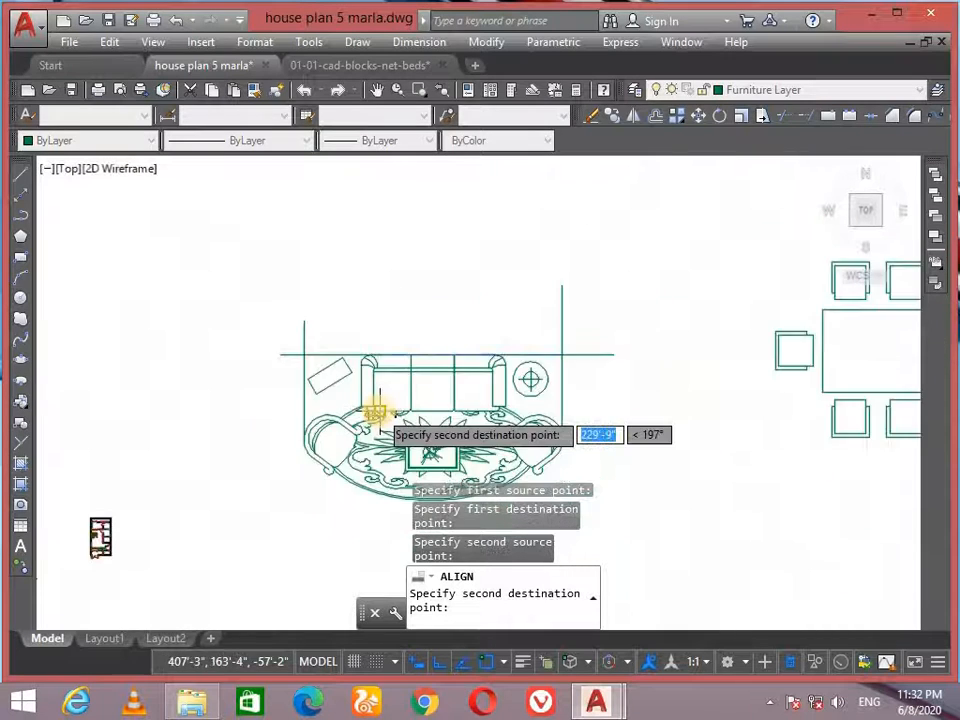
pyautogui.scroll(-2, 375, 412)
pyautogui.moveTo(227, 488); pyautogui.dragTo(278, 452, button='middle')
pyautogui.scroll(10, 278, 450)
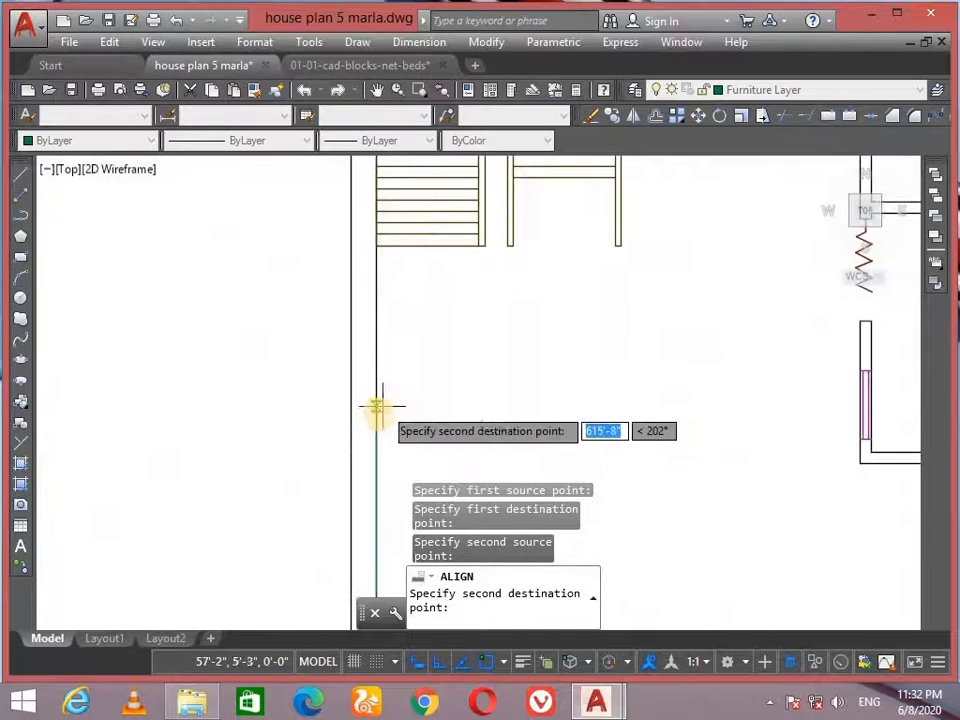
pyautogui.click(376, 424)
pyautogui.press('Return')
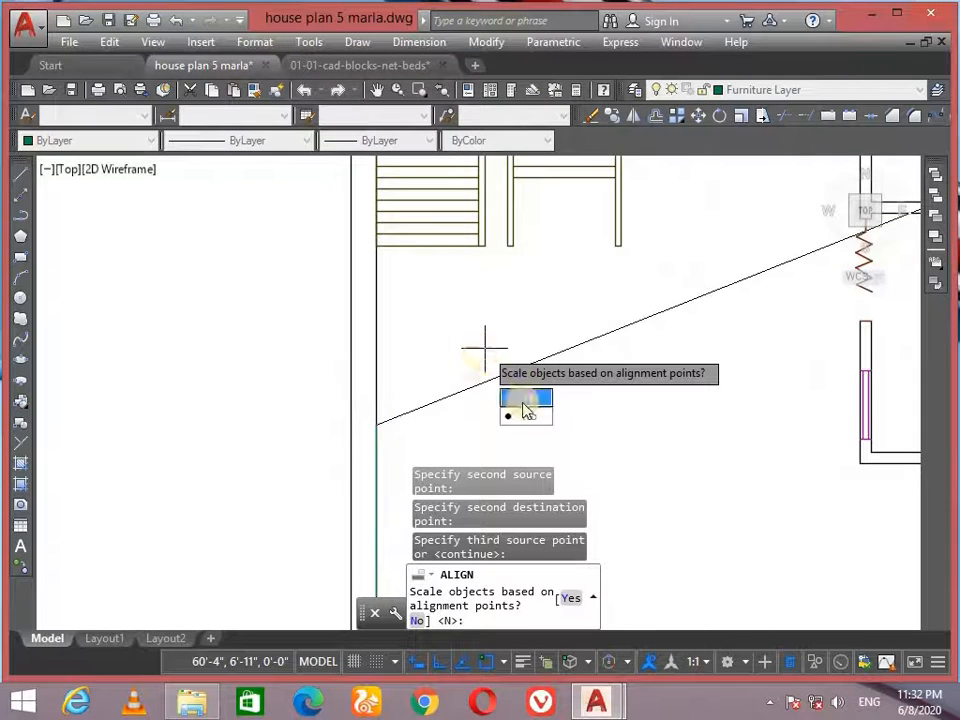
pyautogui.click(528, 399)
# Step: Move the aligned Sofa set block slightly to the right, leaving a small gap between the sofa's back and the wall
pyautogui.scroll(3, 456, 321)
pyautogui.click(499, 300)
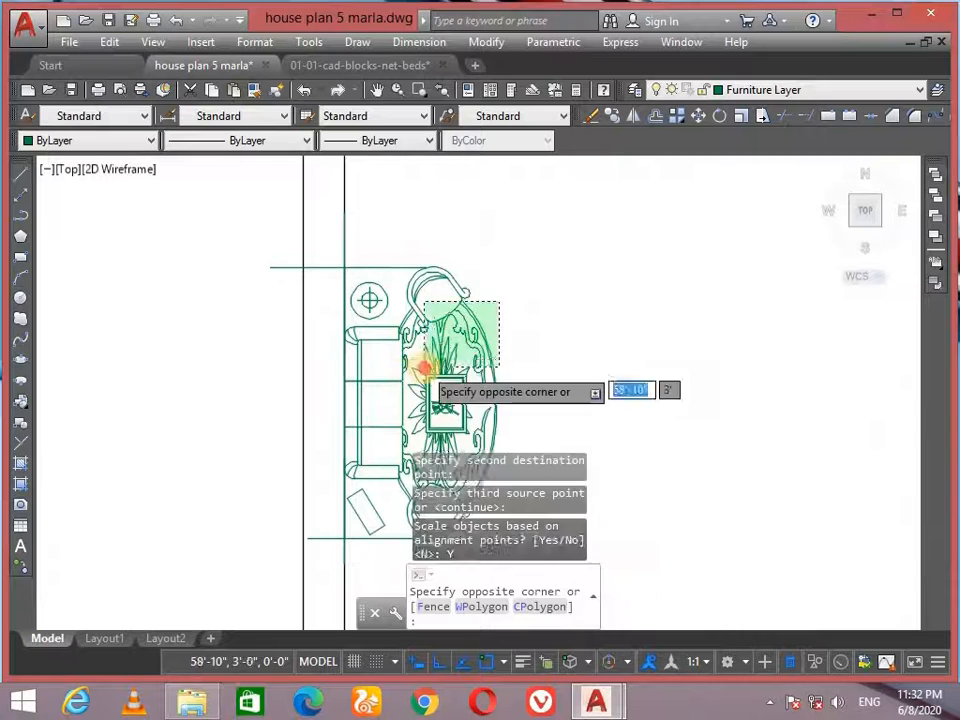
pyautogui.click(424, 369)
pyautogui.click(440, 443)
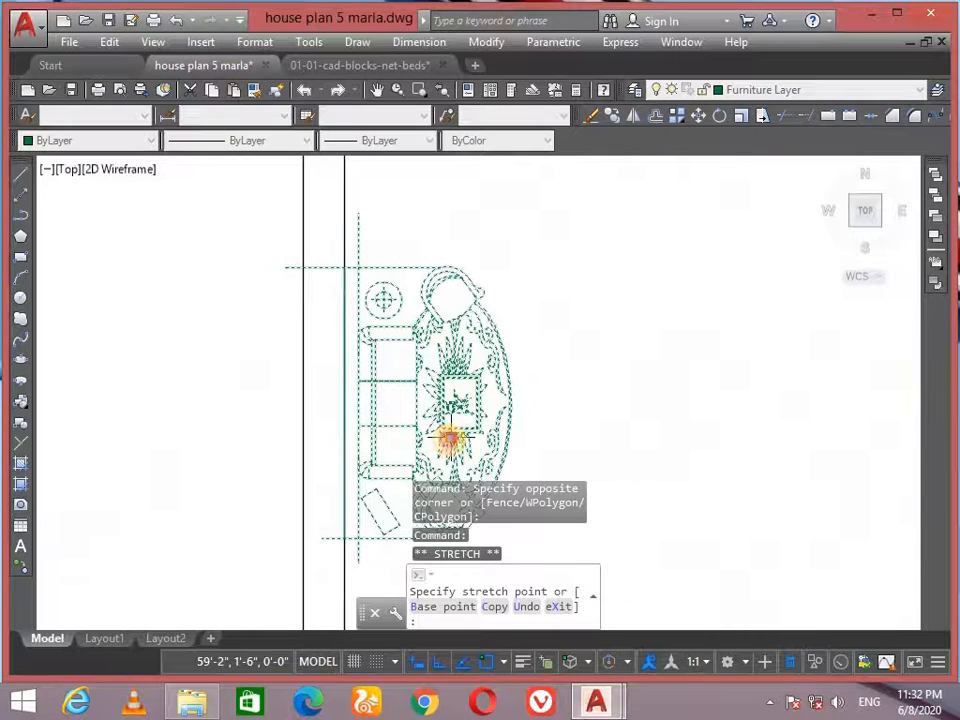
pyautogui.click(450, 437)
pyautogui.press('Escape')
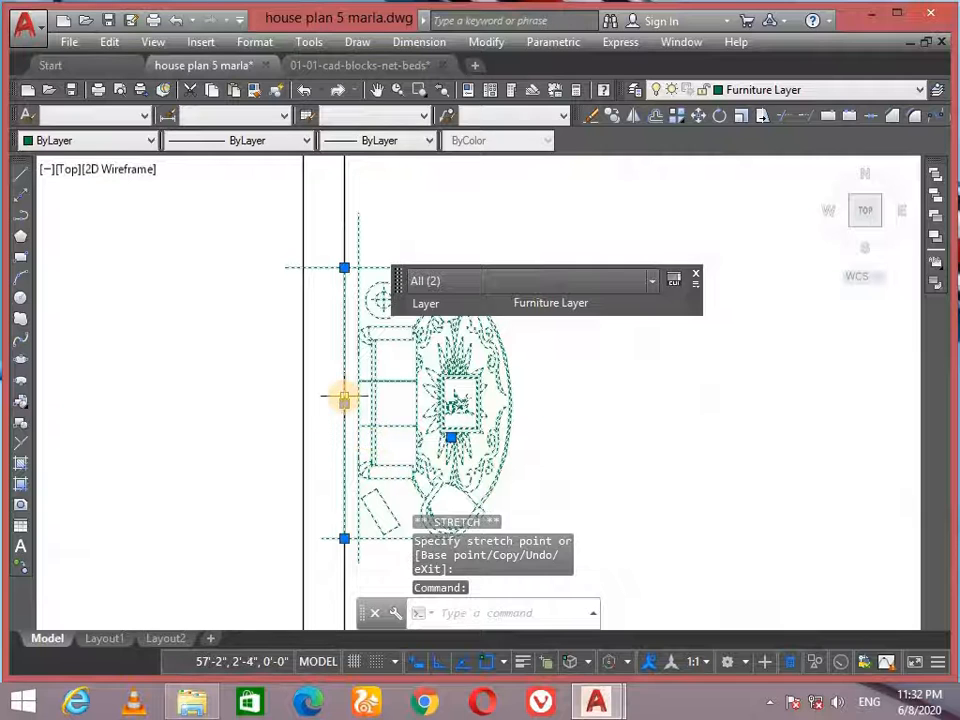
pyautogui.press('Delete')
pyautogui.hotkey('ctrl', 'z')
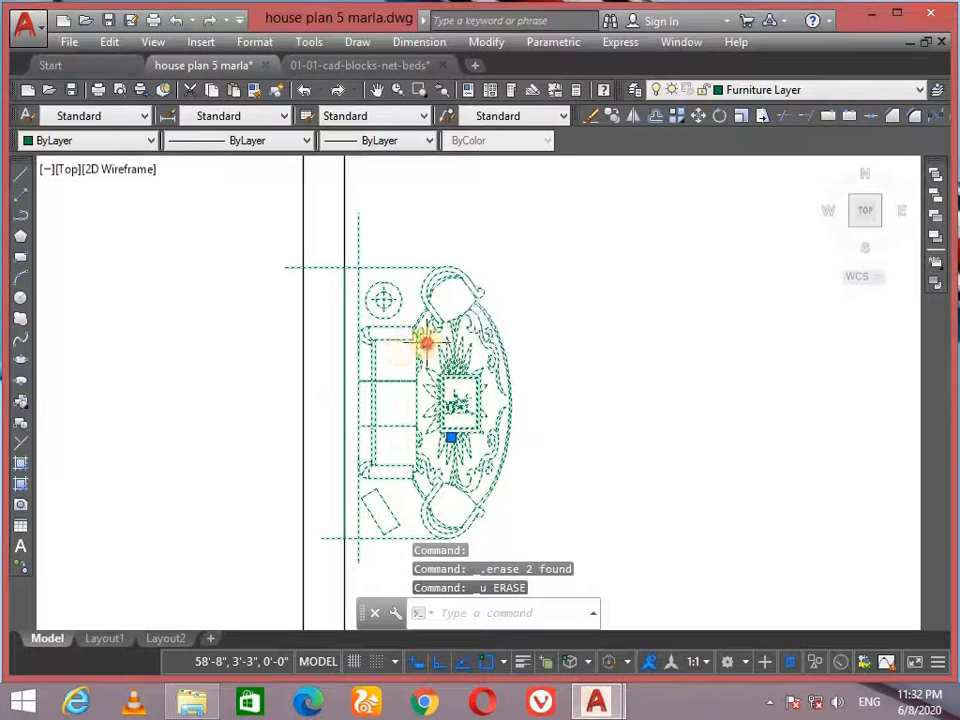
pyautogui.press('Escape')
# Step: Delete the reference line lying on the wall behind the sofa set
pyautogui.click(343, 348)
pyautogui.click(343, 353)
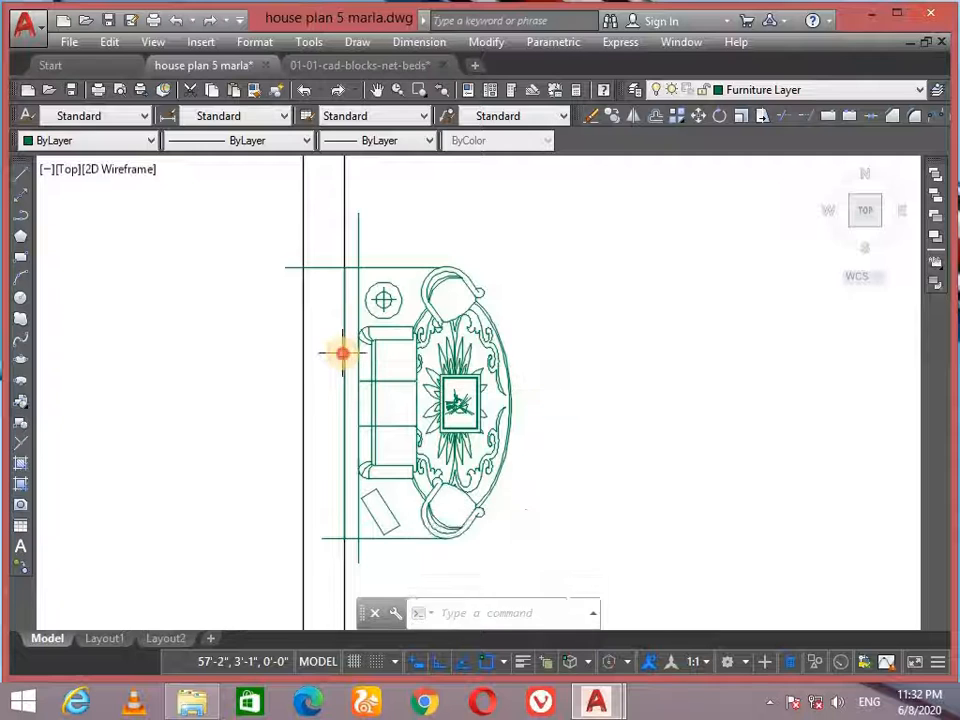
pyautogui.click(343, 353)
pyautogui.press('Delete')
# Step: Open the Sofa set block in the Block Editor and delete the two construction lines crossing at its left end
pyautogui.click(414, 332)
pyautogui.click(414, 332)
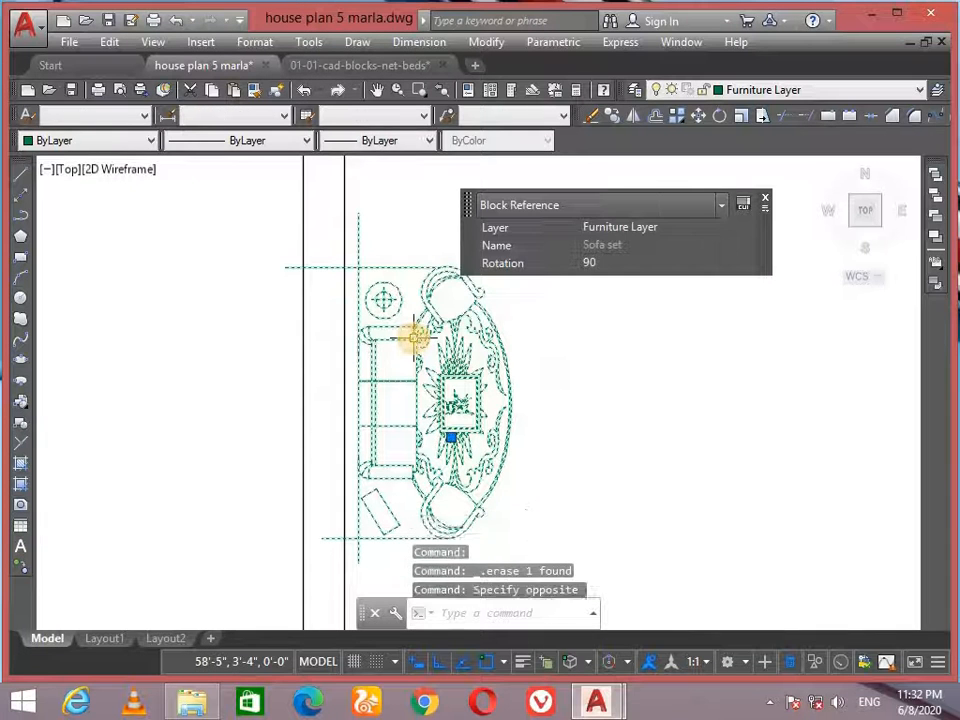
pyautogui.write('BE')
pyautogui.press('Return')
pyautogui.press('Return')
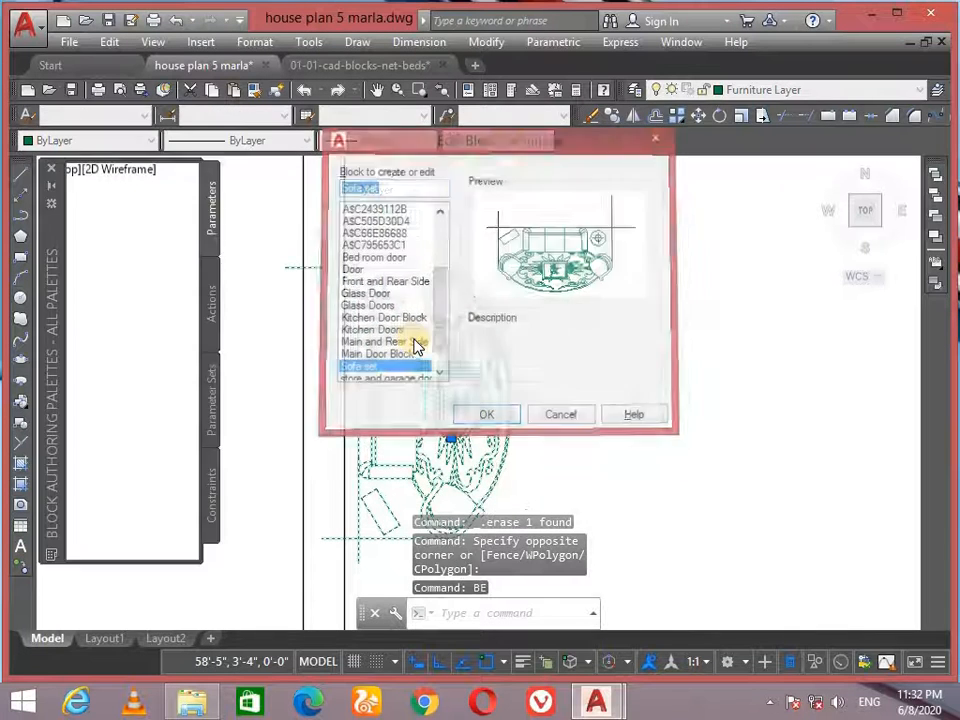
pyautogui.click(308, 318)
pyautogui.click(244, 358)
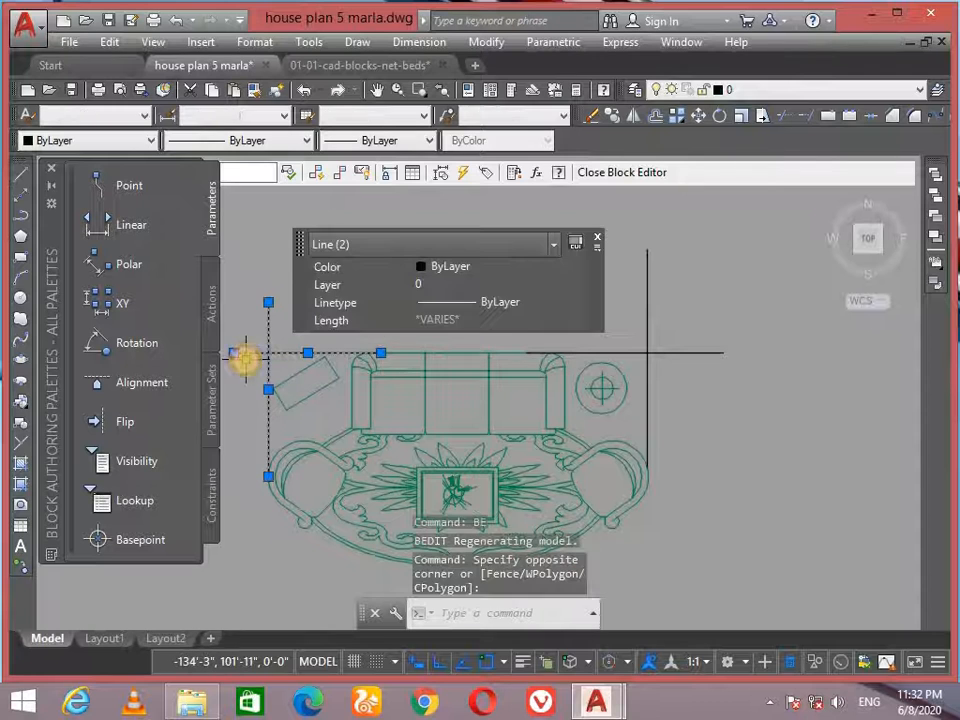
pyautogui.press('Delete')
# Step: Delete the two construction lines at the sofa set's right end and close the Block Editor, saving the changes
pyautogui.click(678, 330)
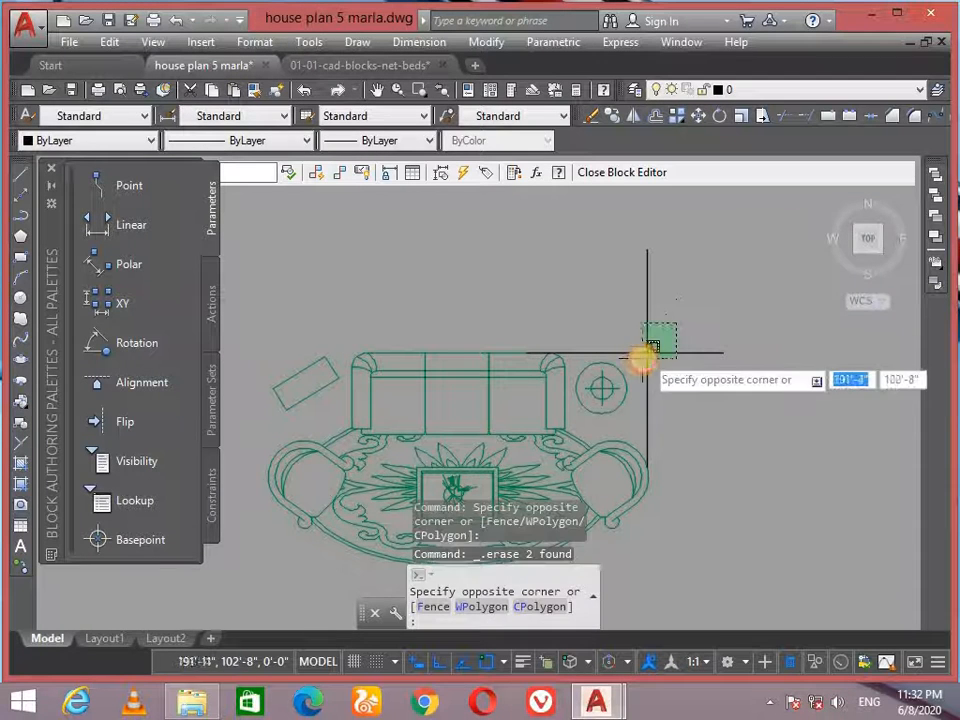
pyautogui.click(636, 356)
pyautogui.press('Delete')
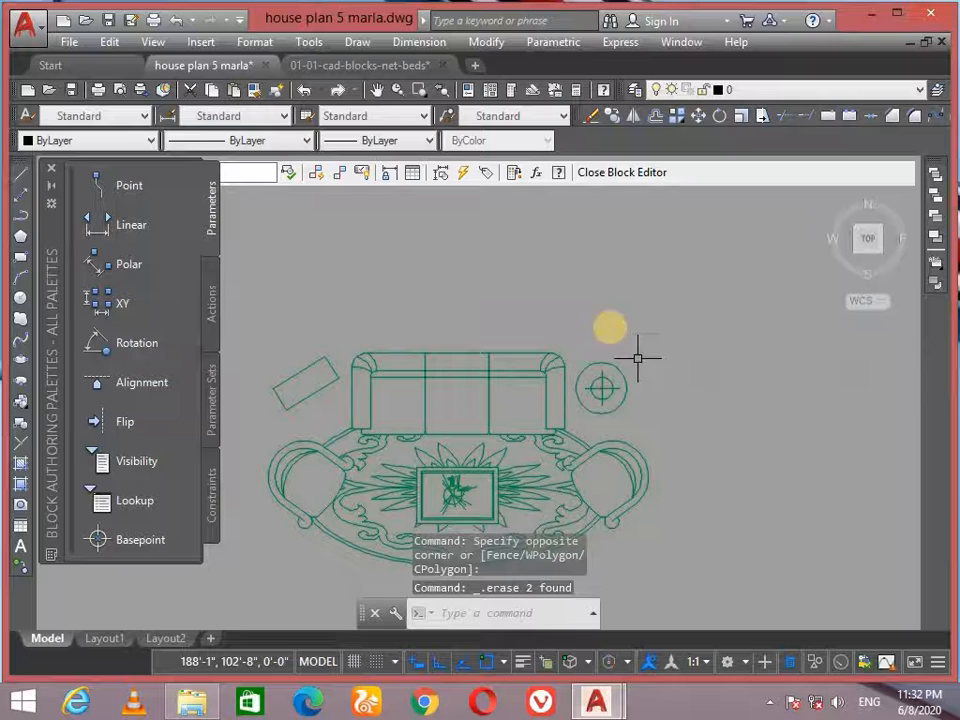
pyautogui.click(620, 176)
pyautogui.click(476, 309)
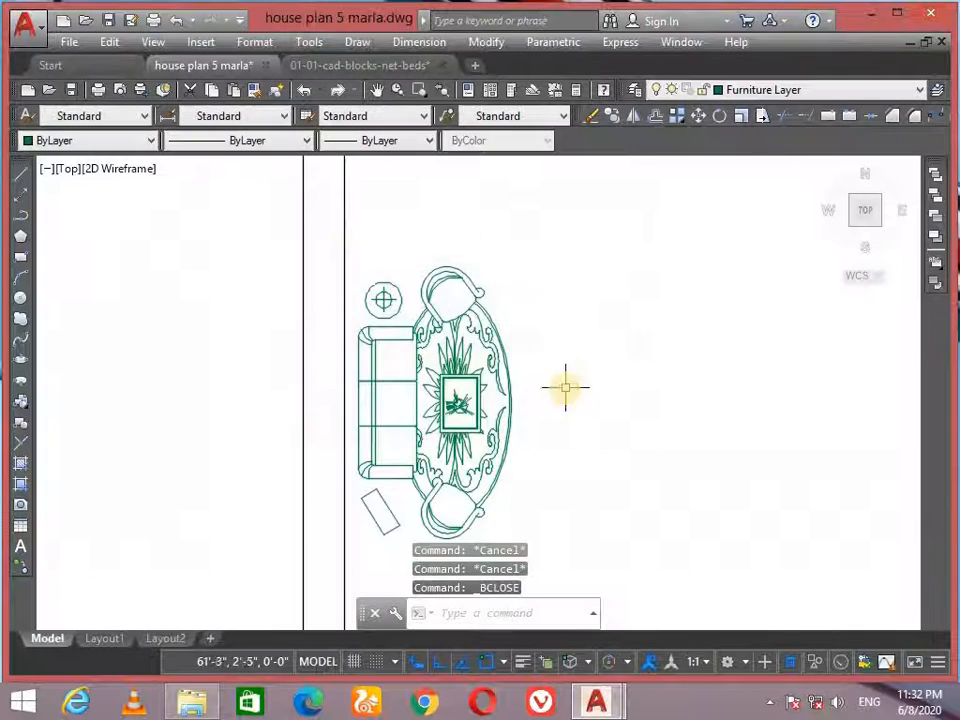
# Step: Convert all objects of the double bed drawing into a block named Bed
pyautogui.scroll(-10, 565, 387)
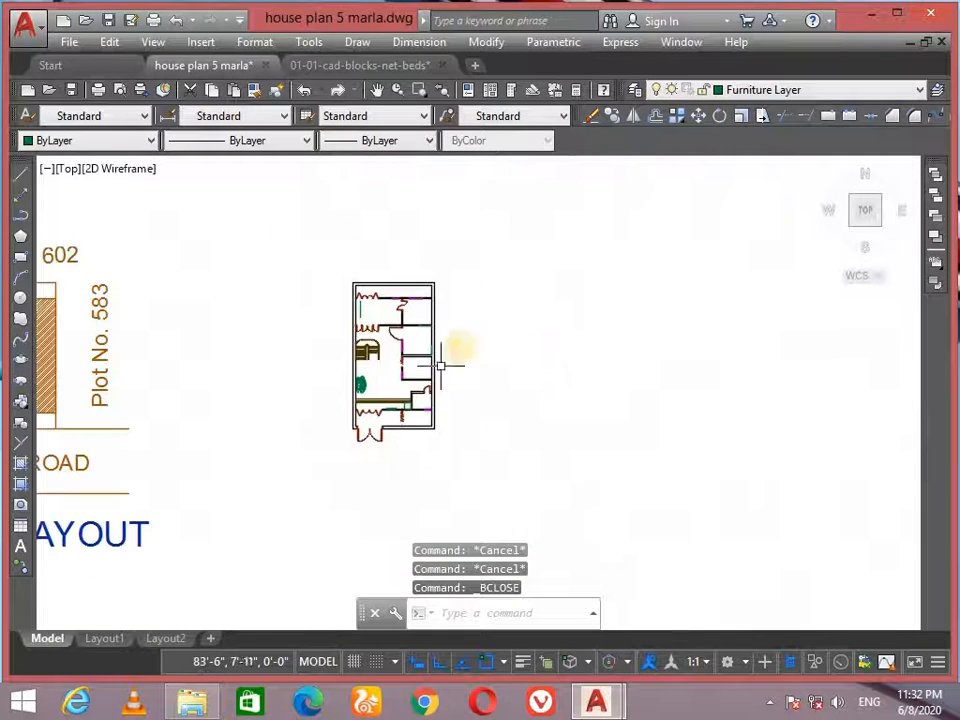
pyautogui.scroll(2, 493, 315)
pyautogui.moveTo(493, 315); pyautogui.dragTo(456, 330, button='middle')
pyautogui.scroll(-6, 453, 332)
pyautogui.scroll(-6, 572, 308)
pyautogui.moveTo(572, 308); pyautogui.dragTo(422, 261, button='middle')
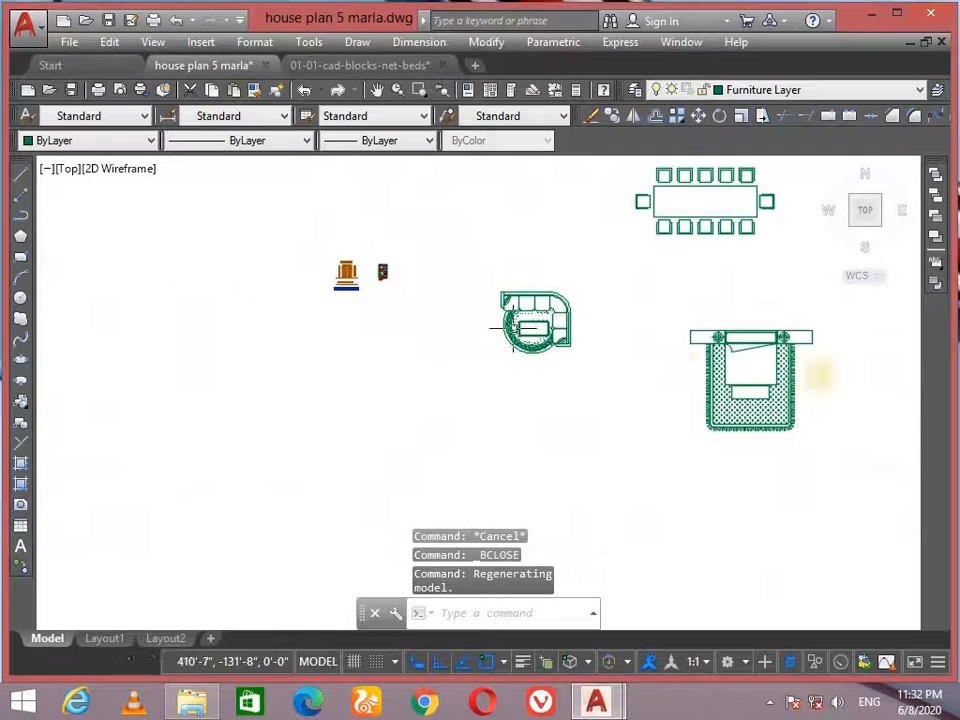
pyautogui.click(828, 308)
pyautogui.click(678, 447)
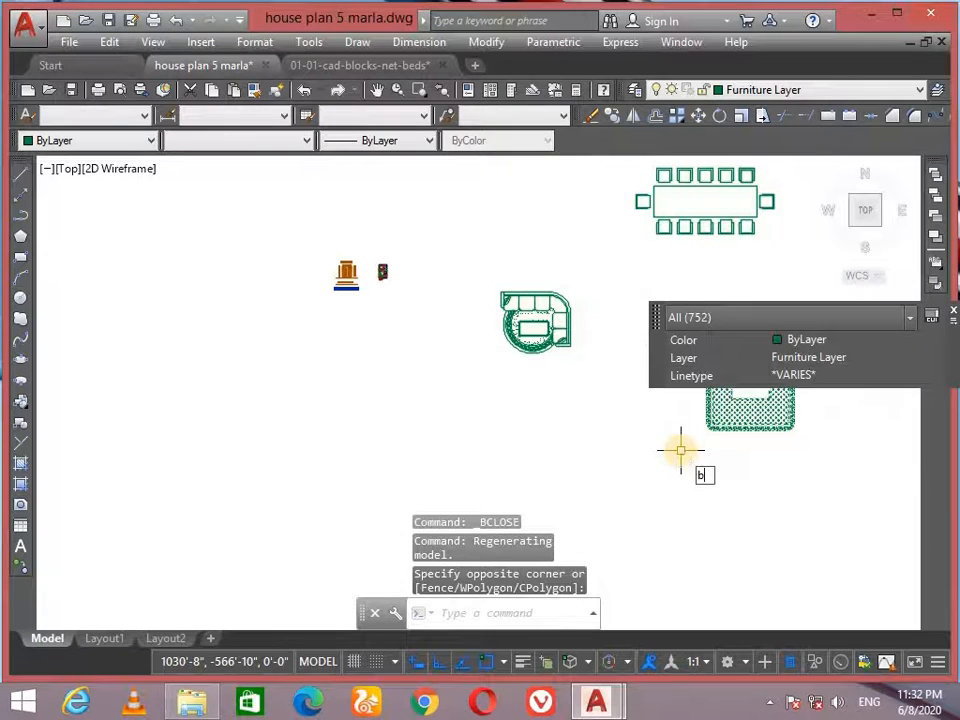
pyautogui.press('Return')
pyautogui.write('Bed')
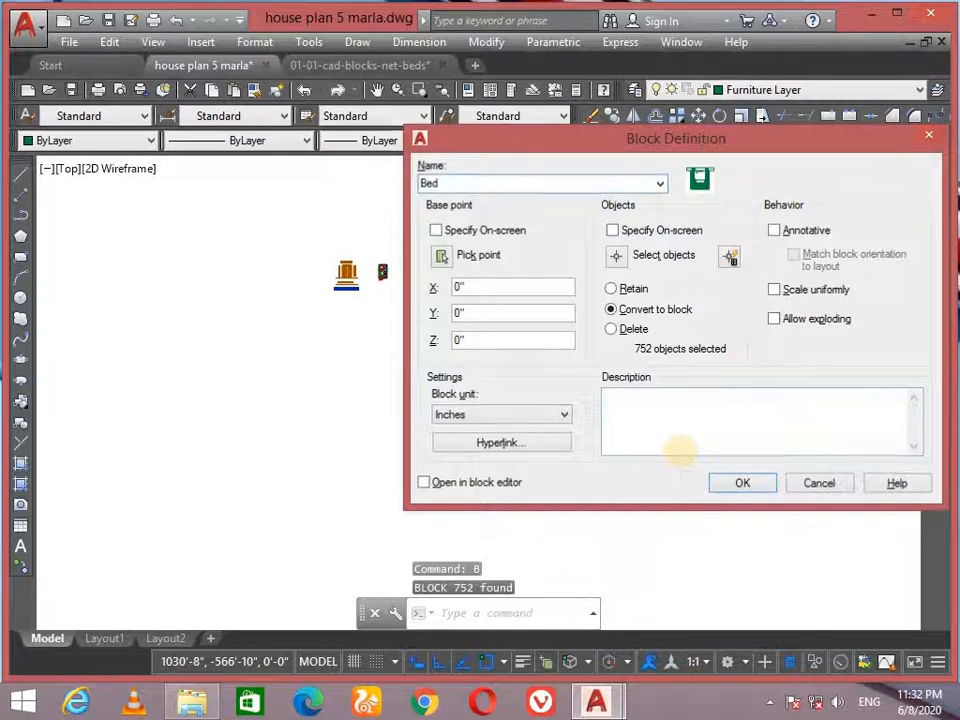
pyautogui.press('Return')
# Step: Start aligning the Bed block, matching its headboard's upper right corner to the lower end of the bedroom's right-wall reference line
pyautogui.scroll(5, 804, 336)
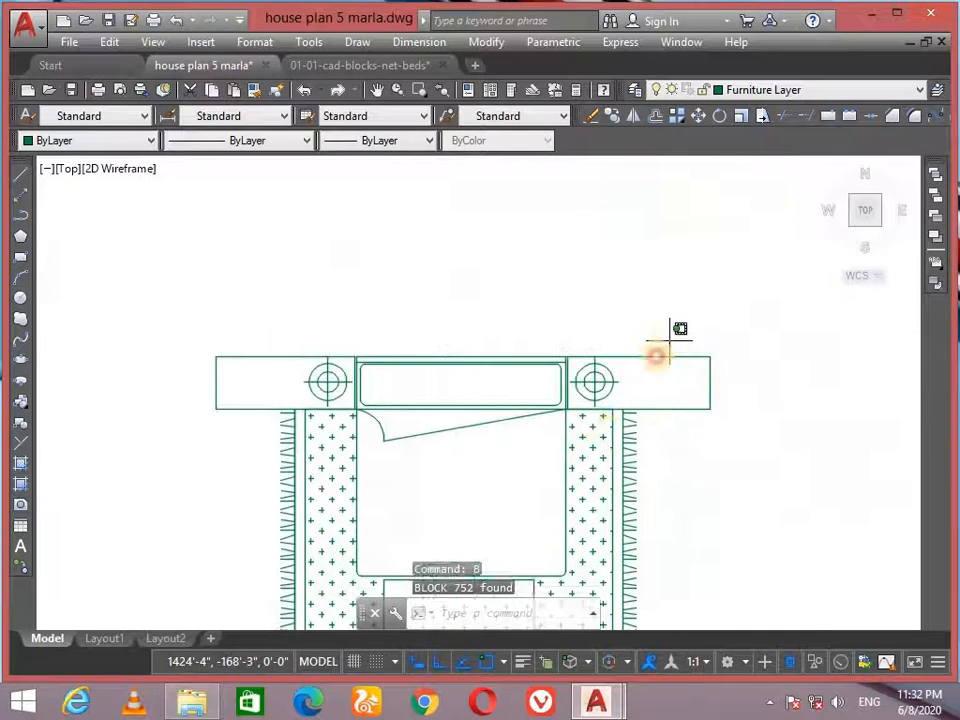
pyautogui.click(581, 428)
pyautogui.write('al')
pyautogui.press('Return')
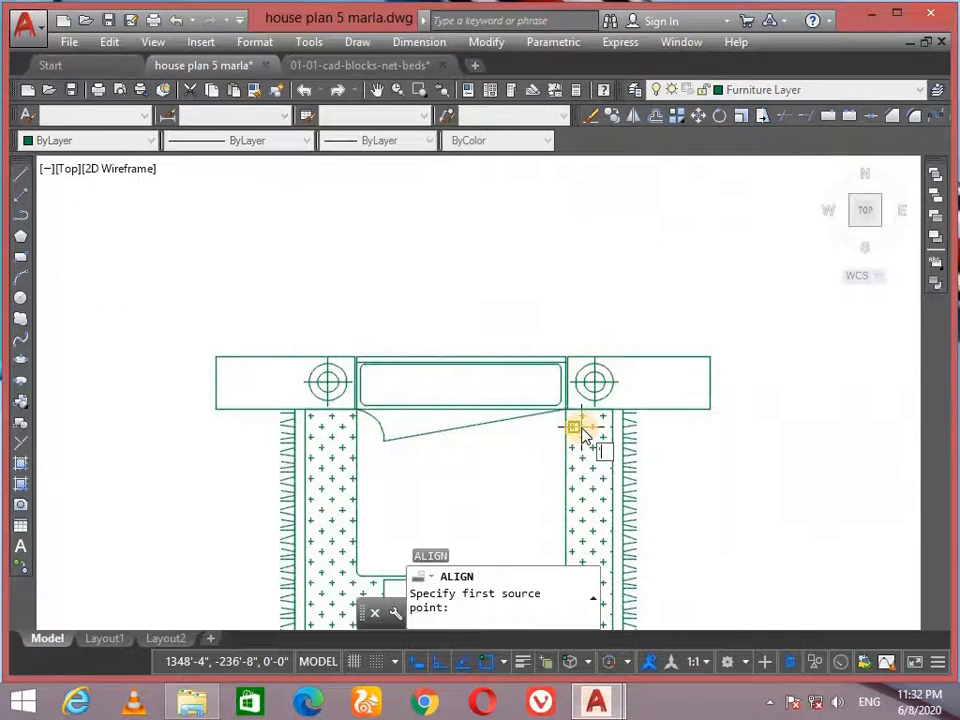
pyautogui.click(707, 354)
pyautogui.scroll(-6, 441, 343)
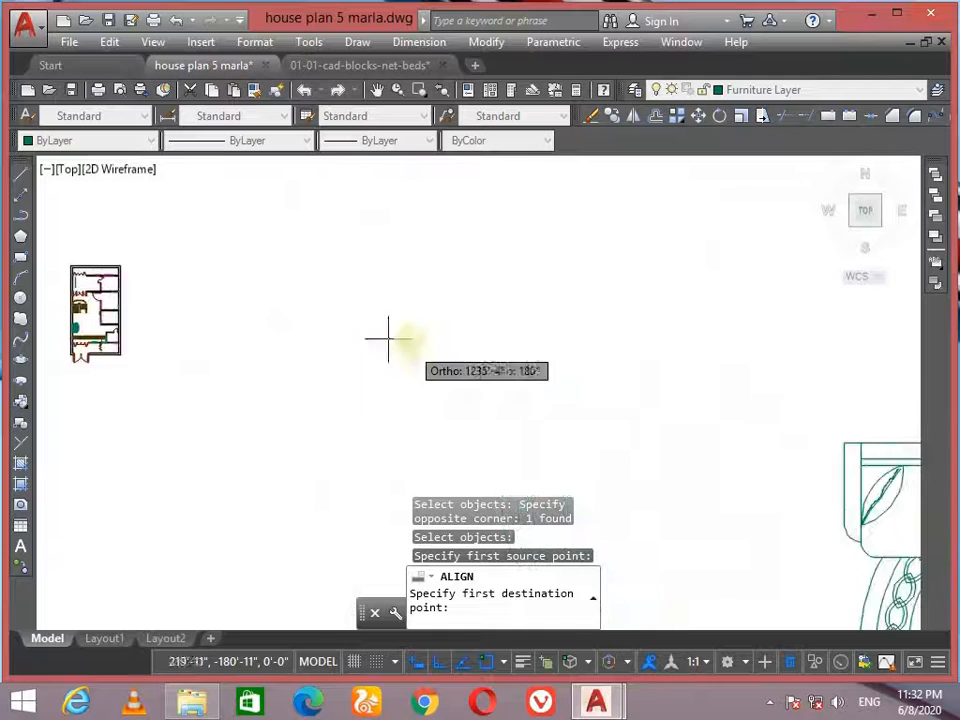
pyautogui.scroll(6, 489, 317)
pyautogui.scroll(2, 493, 348)
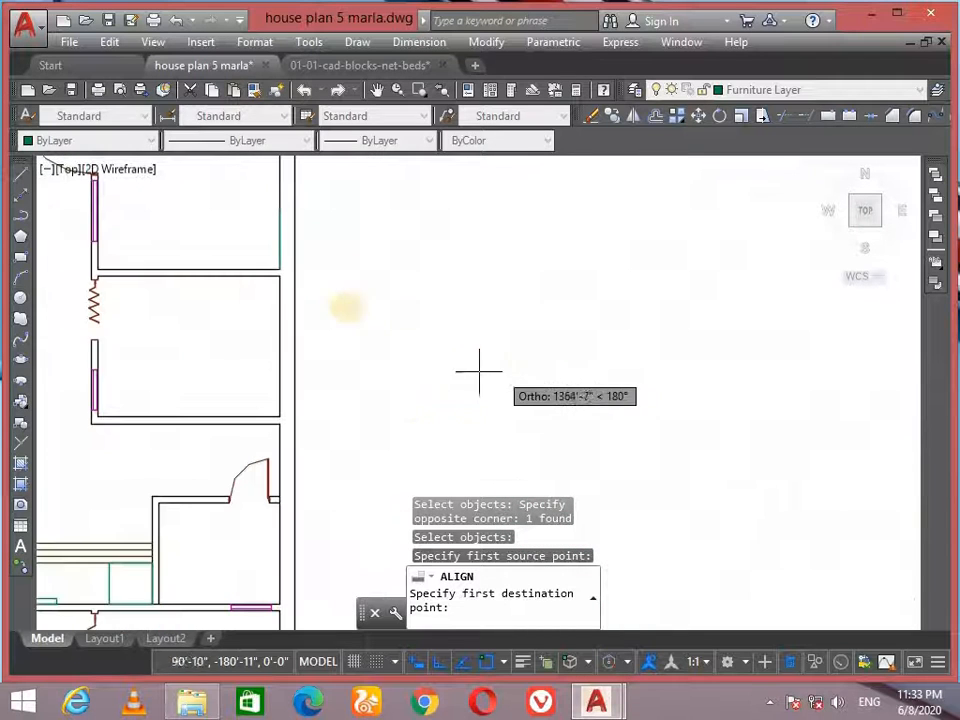
pyautogui.scroll(3, 280, 268)
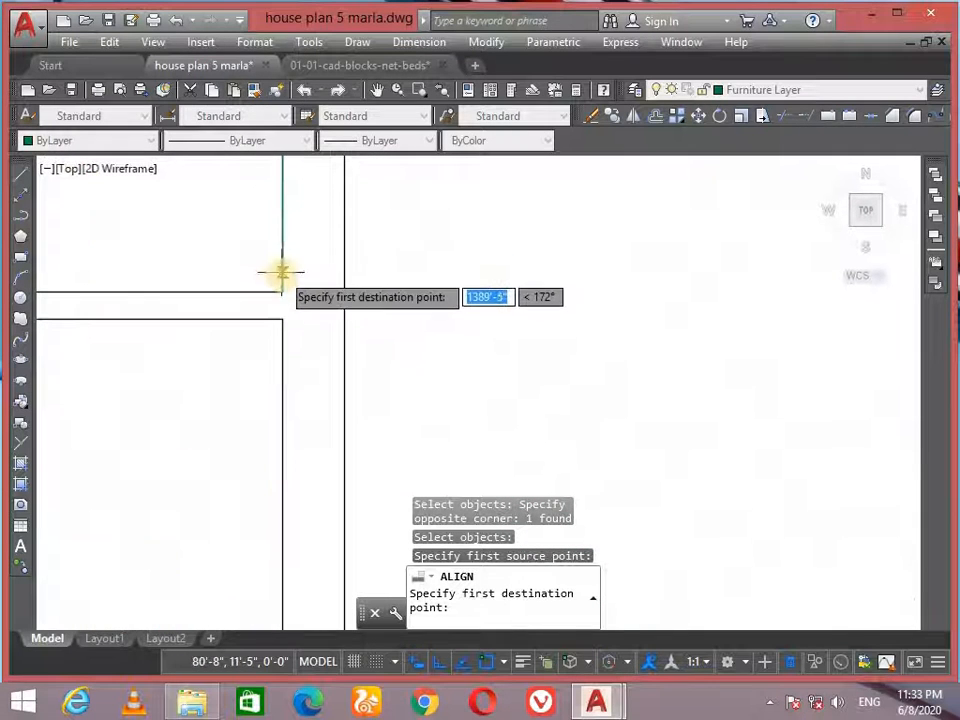
pyautogui.click(283, 291)
# Step: Match the headboard's upper left corner to the reference line's upper end and finish the alignment, scaling the bed to the alignment points
pyautogui.scroll(-10, 380, 326)
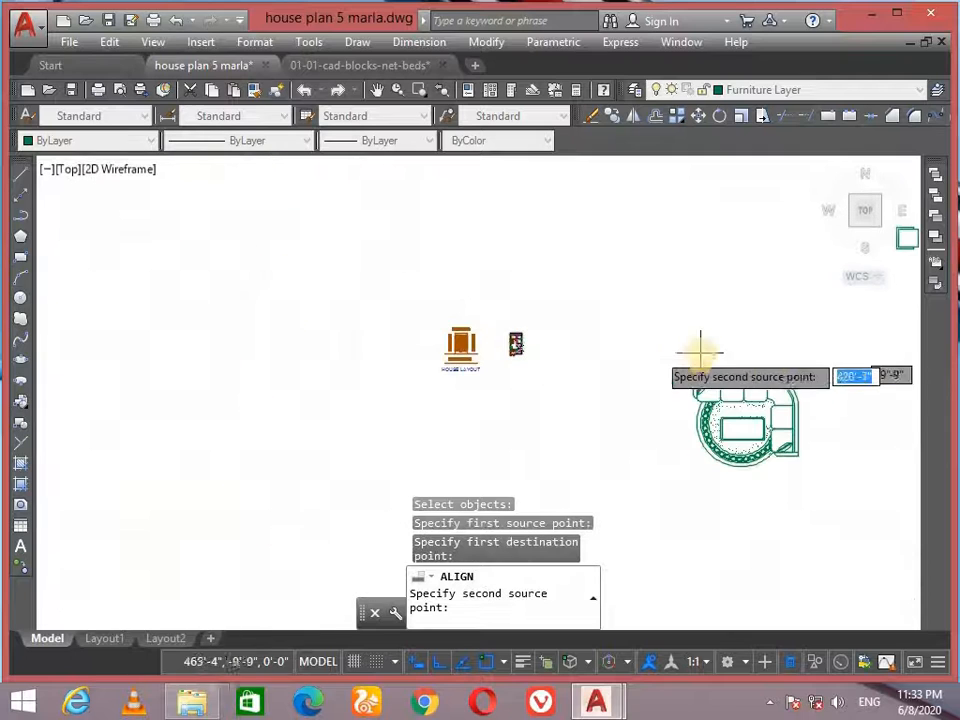
pyautogui.moveTo(912, 424); pyautogui.dragTo(389, 322, button='middle')
pyautogui.scroll(3, 272, 315)
pyautogui.click(407, 311)
pyautogui.scroll(-7, 275, 282)
pyautogui.scroll(6, 390, 322)
pyautogui.scroll(7, 288, 331)
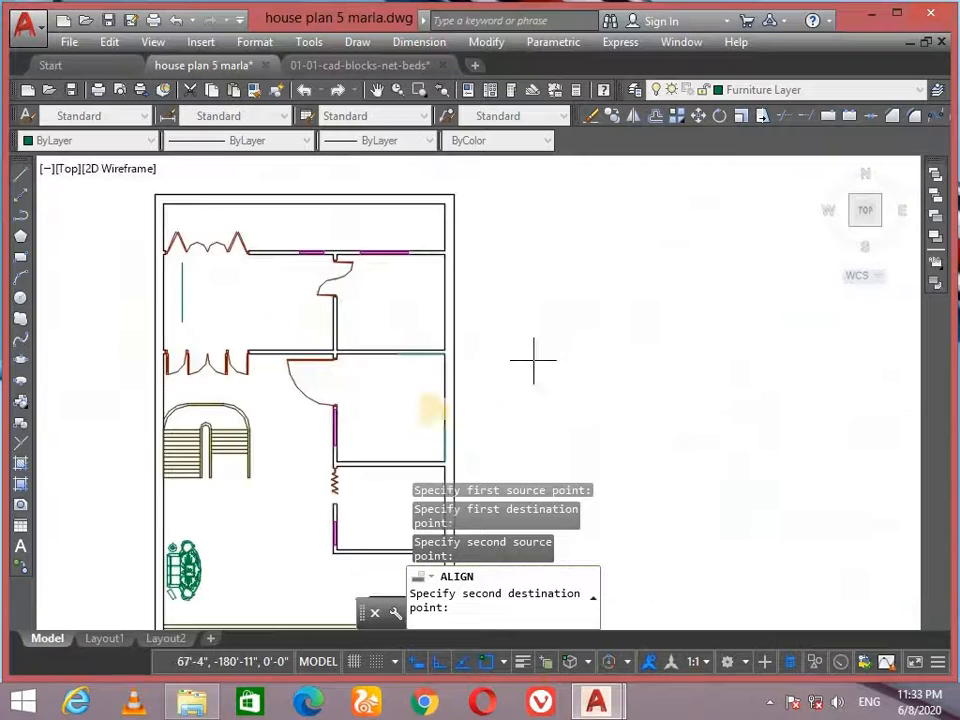
pyautogui.scroll(5, 473, 445)
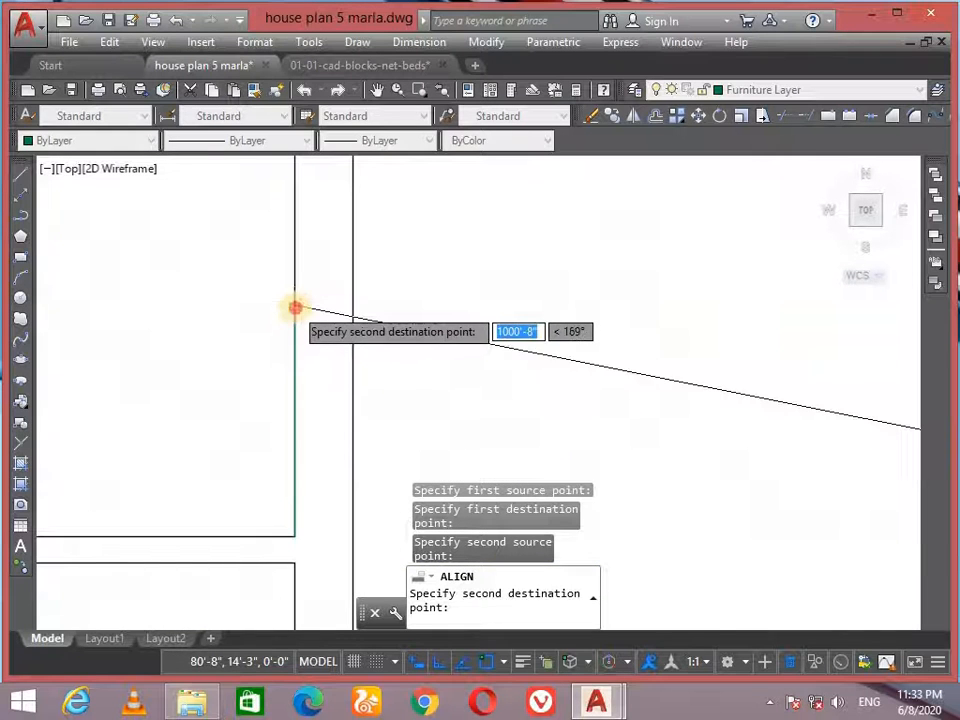
pyautogui.click(294, 306)
pyautogui.press('Return')
pyautogui.click(422, 388)
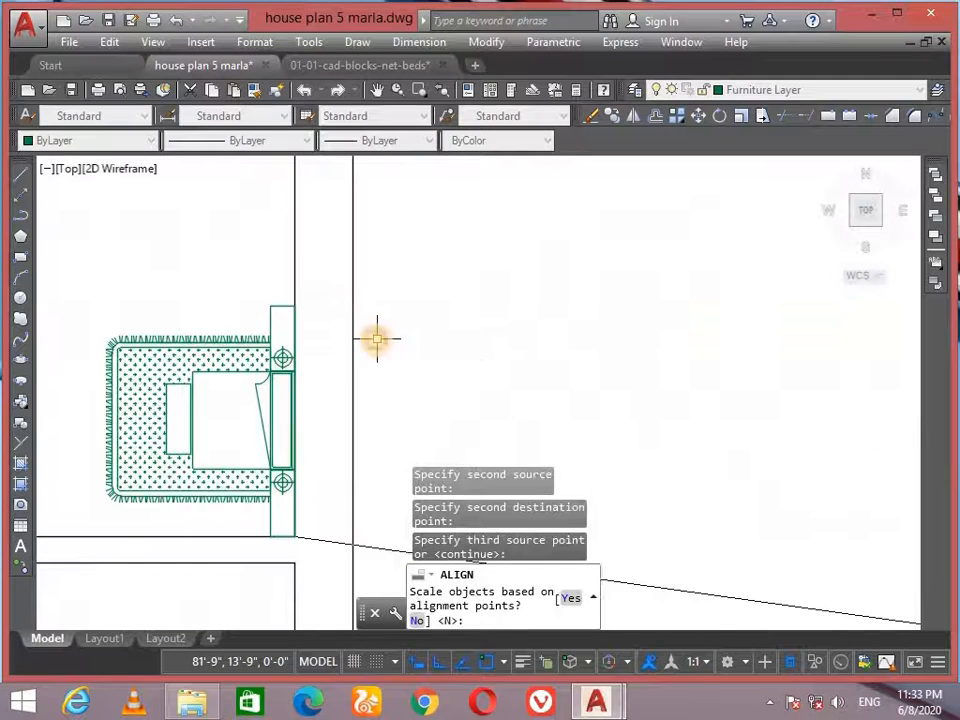
# Step: Move the Bed block slightly to the left, leaving a small gap between the headboard and the bedroom's right wall
pyautogui.scroll(-4, 371, 336)
pyautogui.scroll(4, 327, 385)
pyautogui.scroll(2, 327, 385)
pyautogui.click(208, 388)
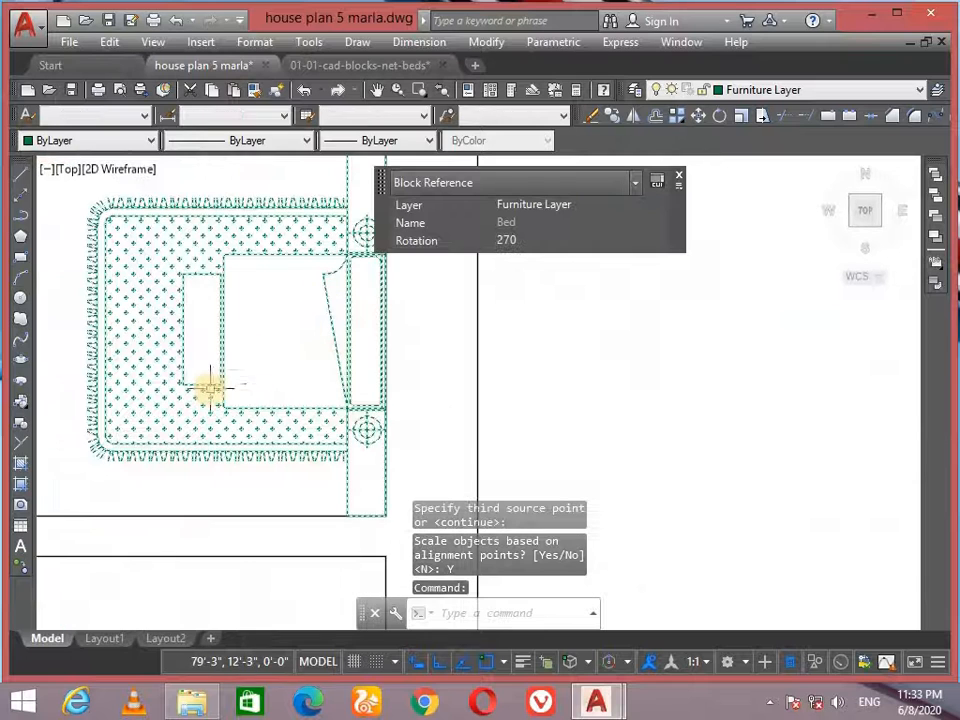
pyautogui.scroll(-4, 208, 388)
pyautogui.write('m')
pyautogui.press('Return')
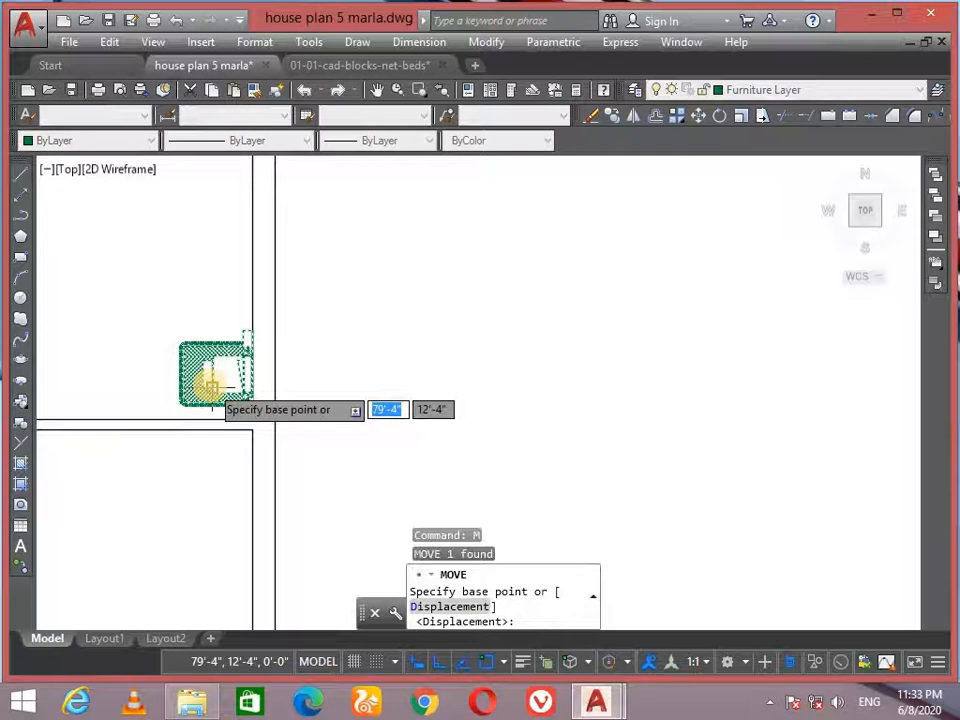
pyautogui.click(212, 381)
pyautogui.scroll(4, 210, 375)
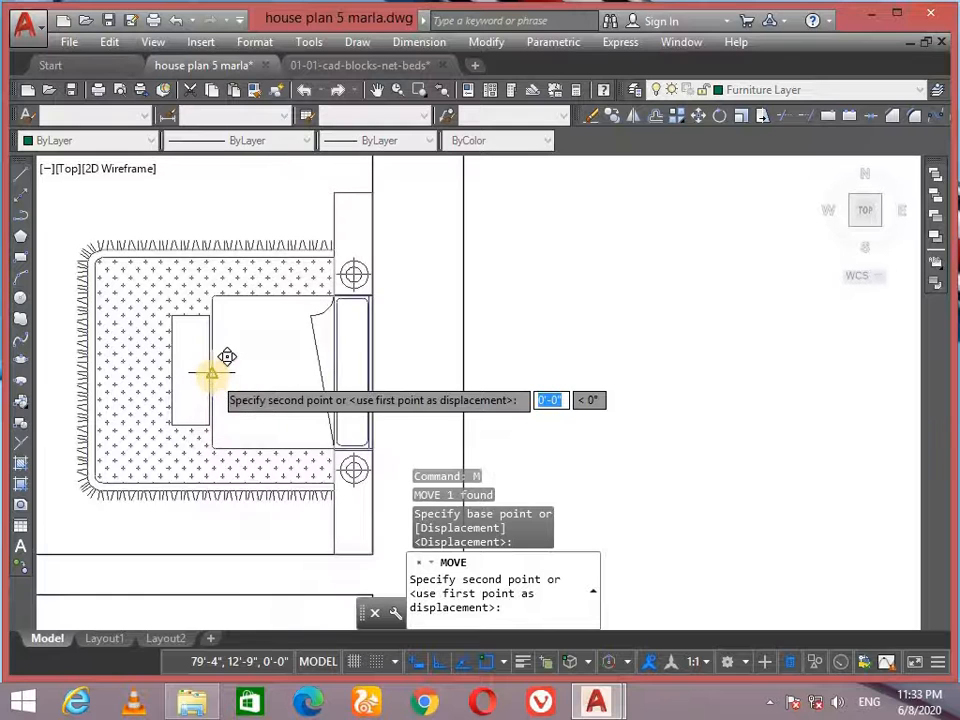
pyautogui.click(199, 374)
pyautogui.scroll(4, 332, 381)
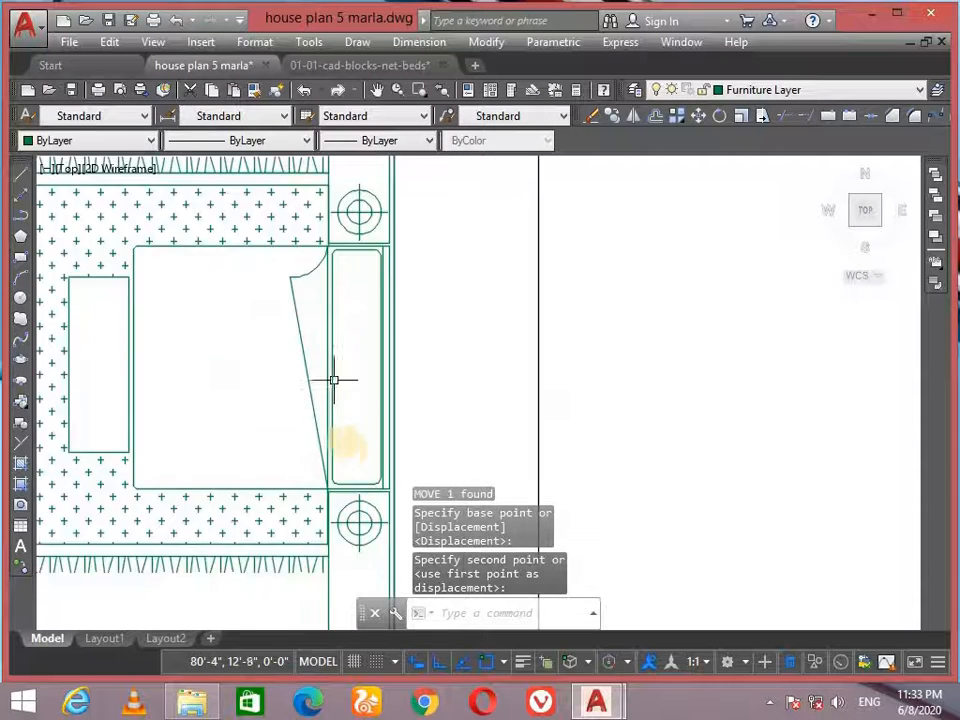
# Step: Delete the bed's reference line along the bedroom's right wall
pyautogui.click(275, 380)
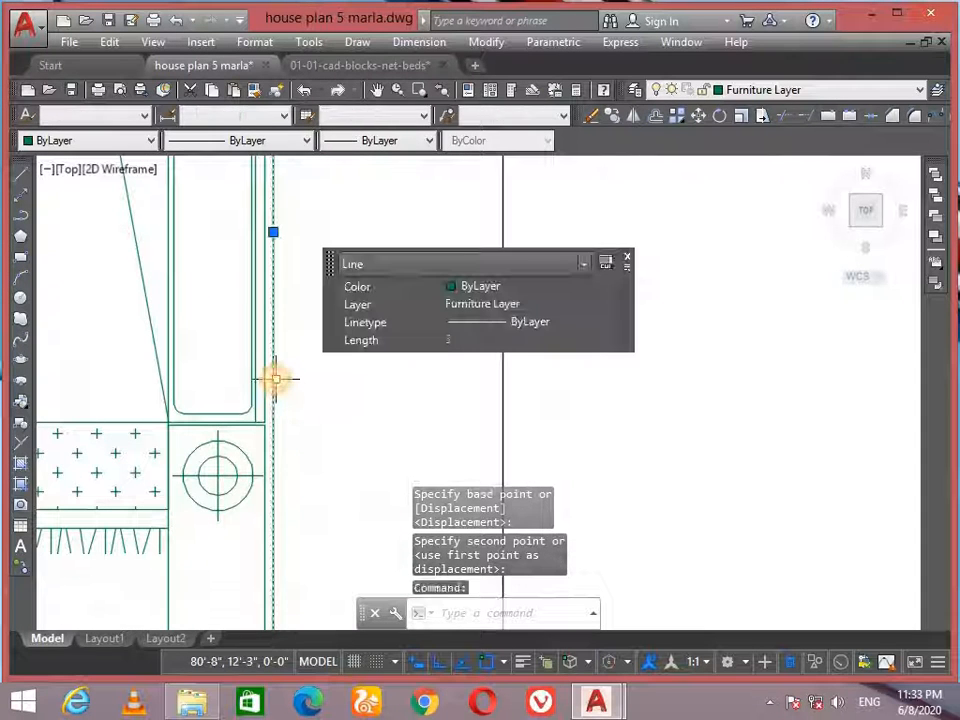
pyautogui.press('Escape')
pyautogui.press('Escape')
pyautogui.click(275, 380)
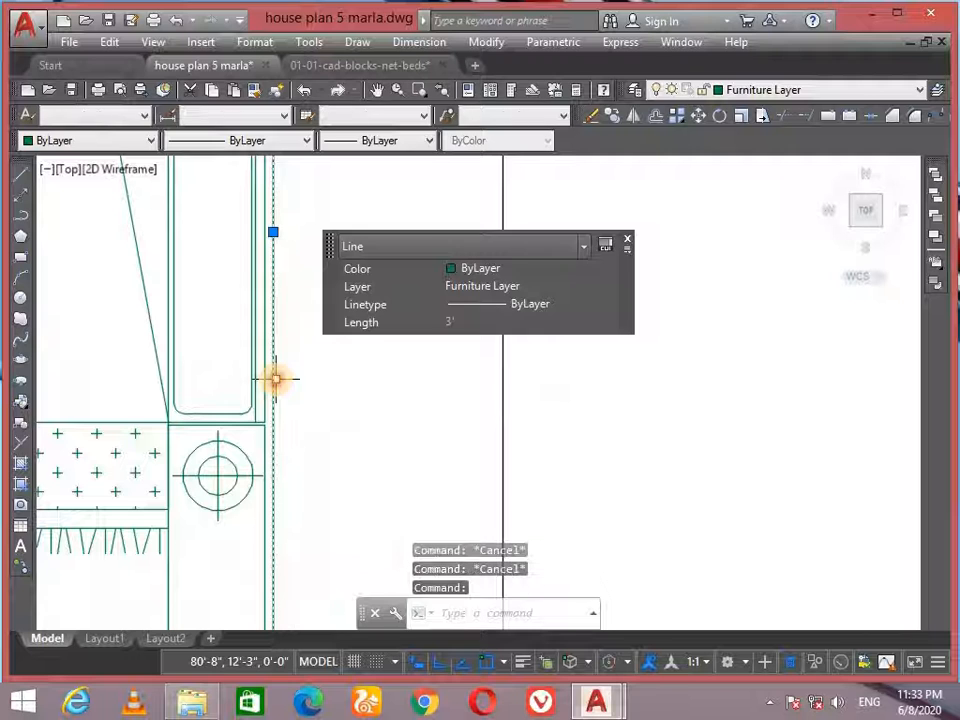
pyautogui.press('Delete')
# Step: Draw a horizontal construction line along the corner sofa's upper back edge, extending past the sofa's right side
pyautogui.scroll(-5, 274, 379)
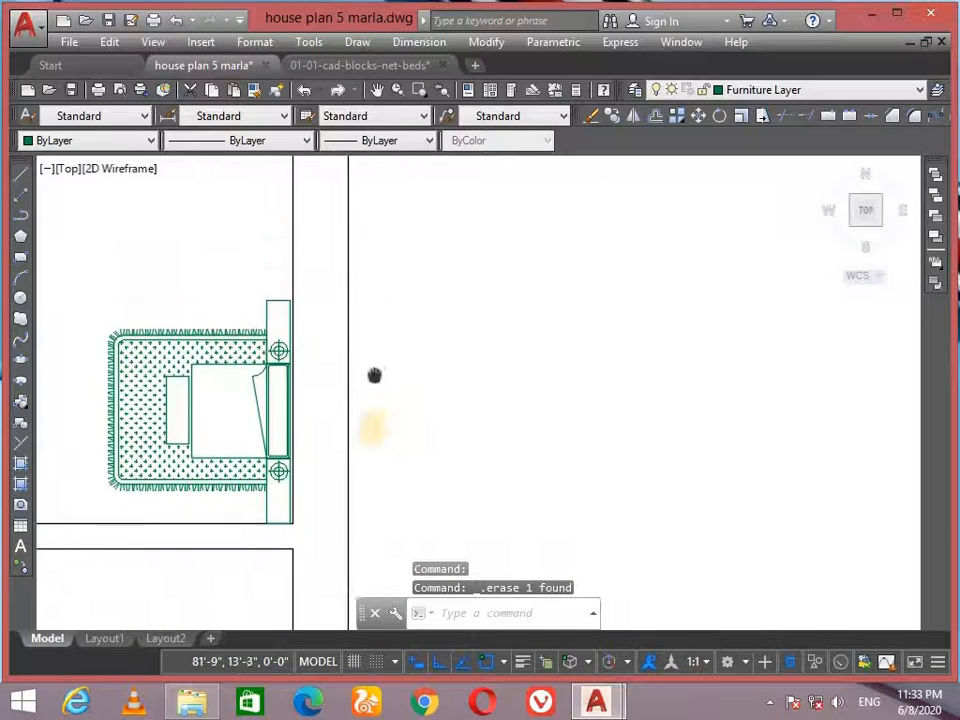
pyautogui.moveTo(401, 346); pyautogui.dragTo(383, 369, button='middle')
pyautogui.scroll(10, 617, 336)
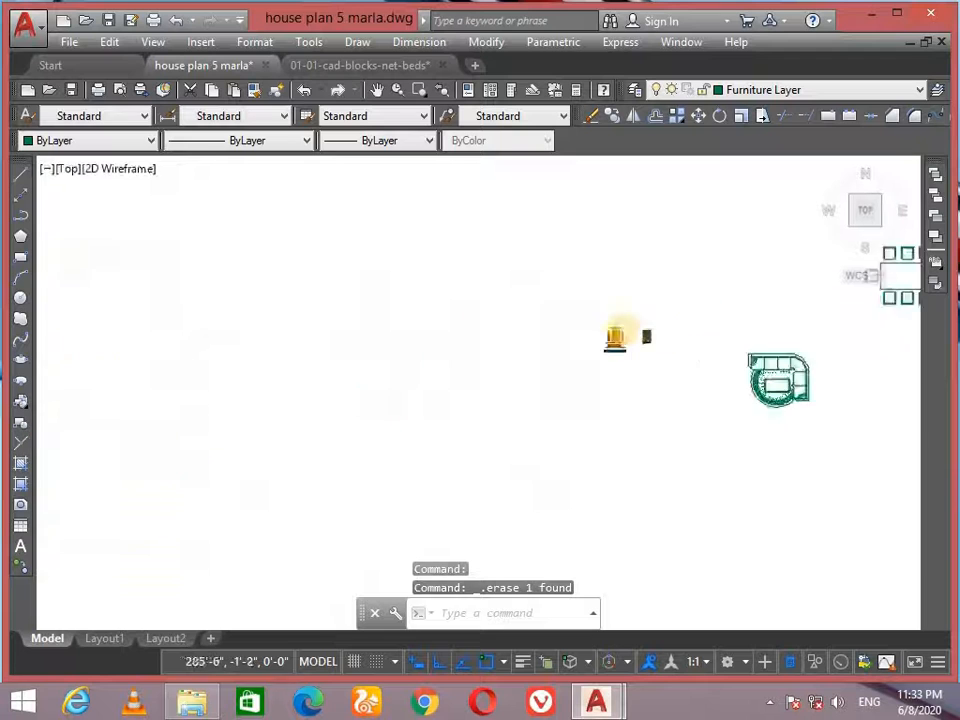
pyautogui.click(742, 287)
pyautogui.click(570, 433)
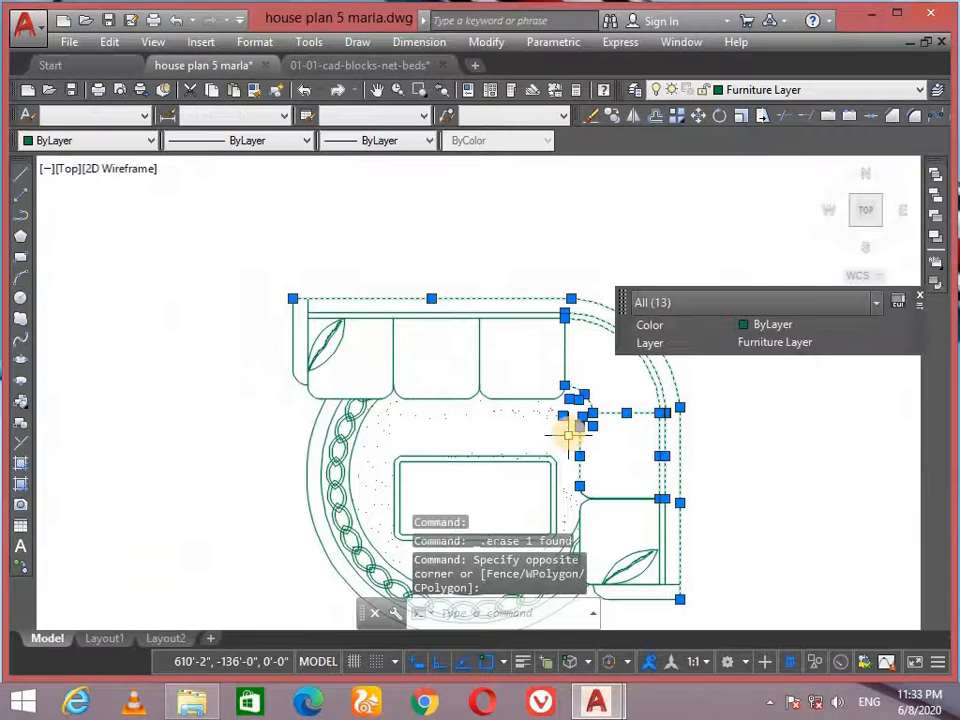
pyautogui.press('Escape')
pyautogui.write('l')
pyautogui.press('Return')
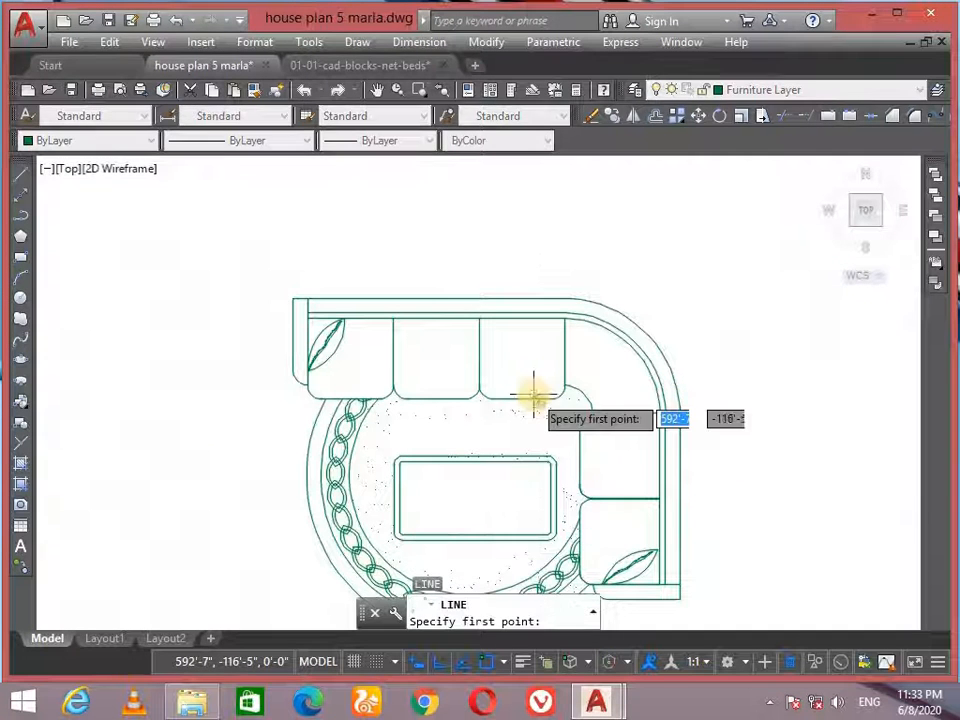
pyautogui.click(538, 298)
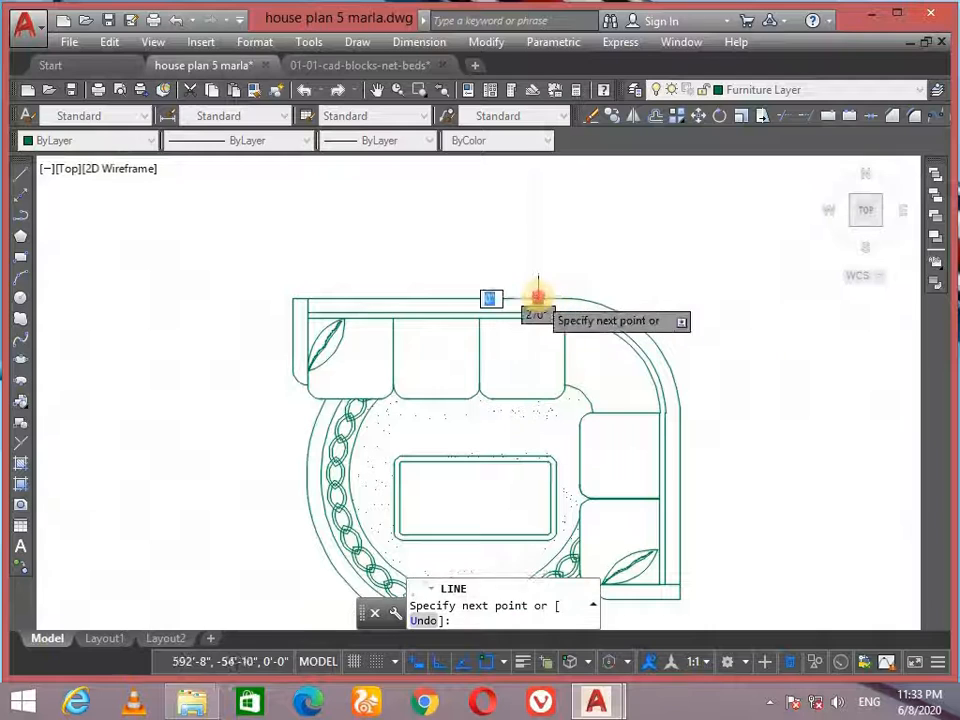
pyautogui.click(820, 296)
pyautogui.press('Return')
# Step: Draw a vertical construction line from the sofa's right edge upward, crossing the horizontal line at the outer corner
pyautogui.press('Return')
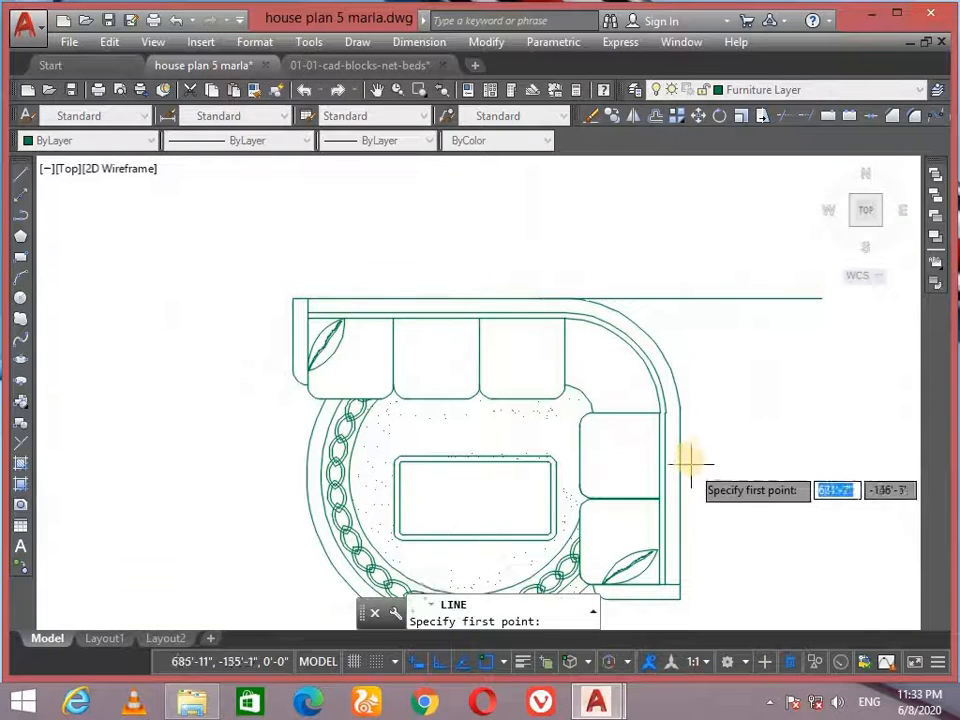
pyautogui.click(681, 447)
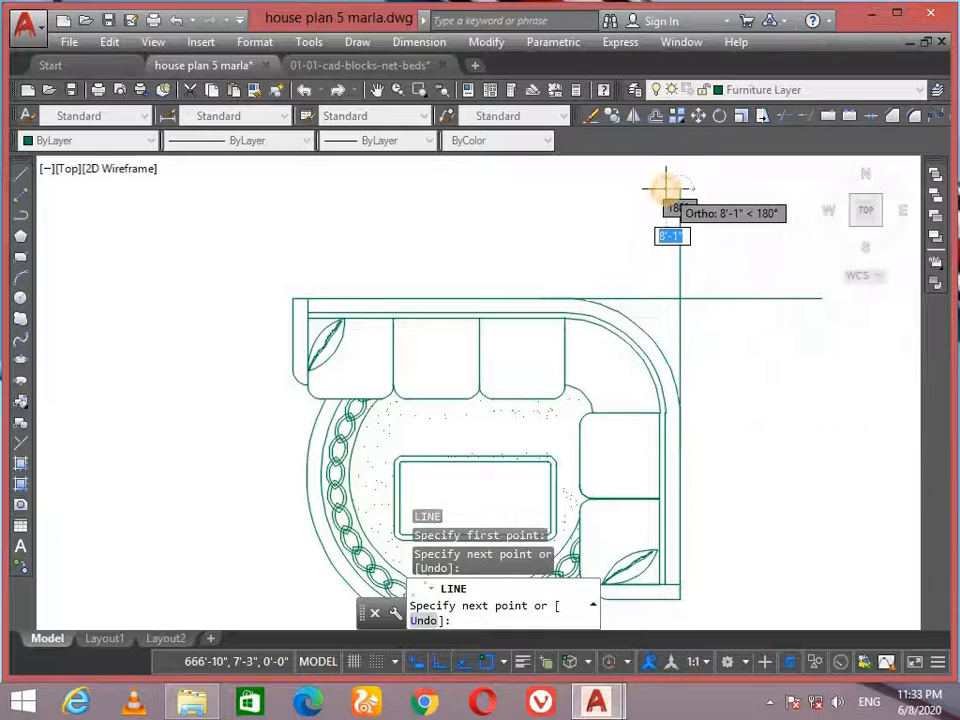
pyautogui.press('Escape')
# Step: Convert the corner sofa drawing and its two construction lines into a block named sofa set for bed
pyautogui.scroll(-5, 700, 240)
pyautogui.click(745, 208)
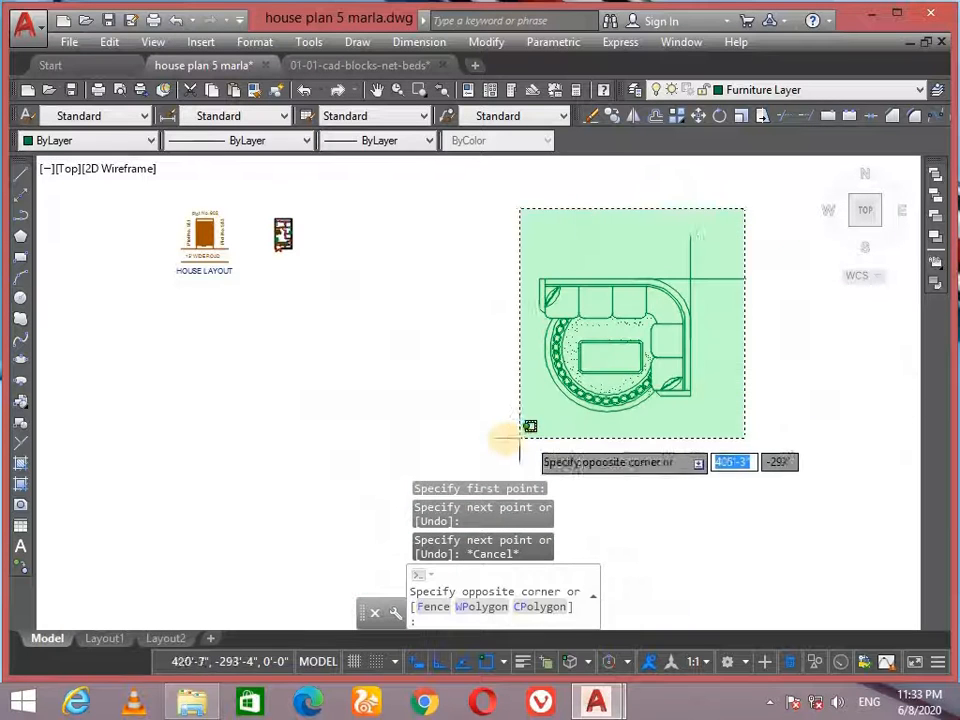
pyautogui.click(504, 437)
pyautogui.write('block')
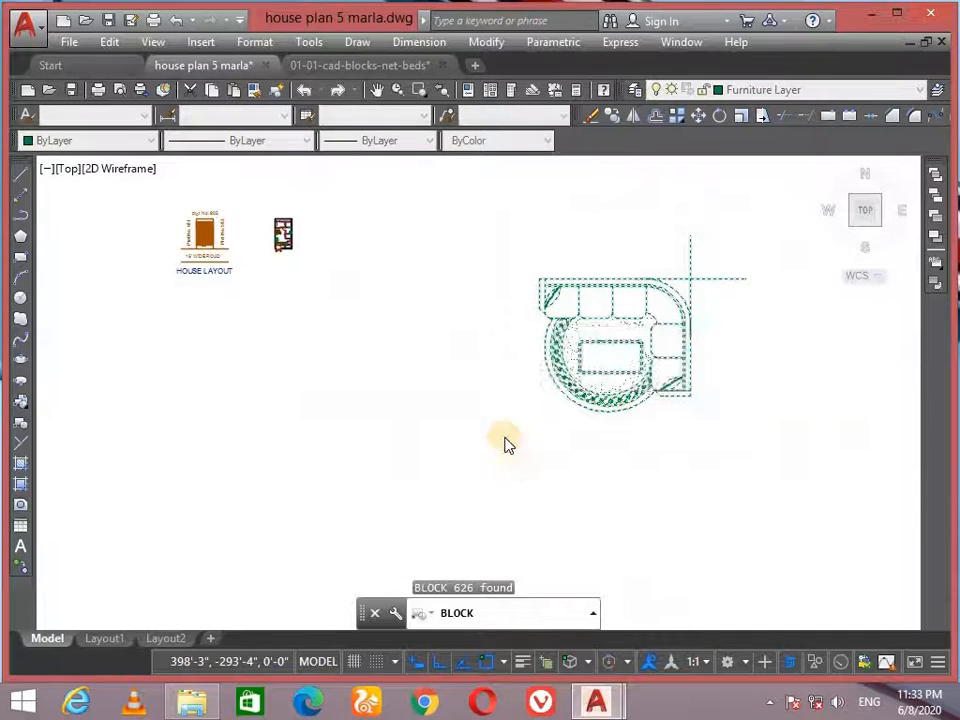
pyautogui.press('Return')
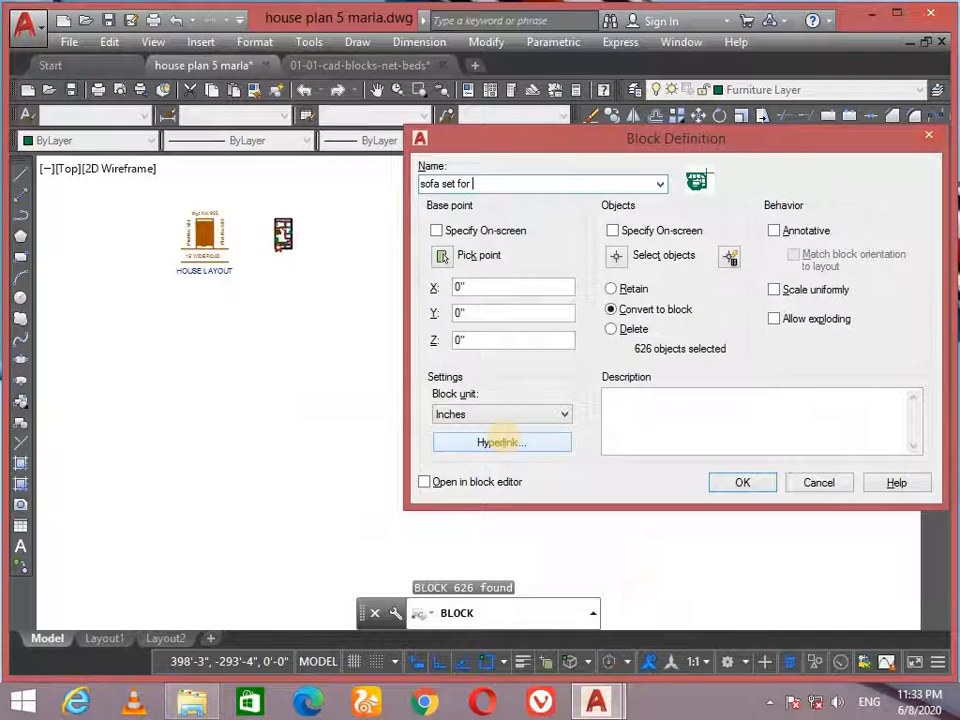
pyautogui.write('sofa set for be')
pyautogui.press('Return')
# Step: Start aligning the corner sofa block, matching its construction lines' intersection to the bedroom's upper right corner
pyautogui.click(579, 378)
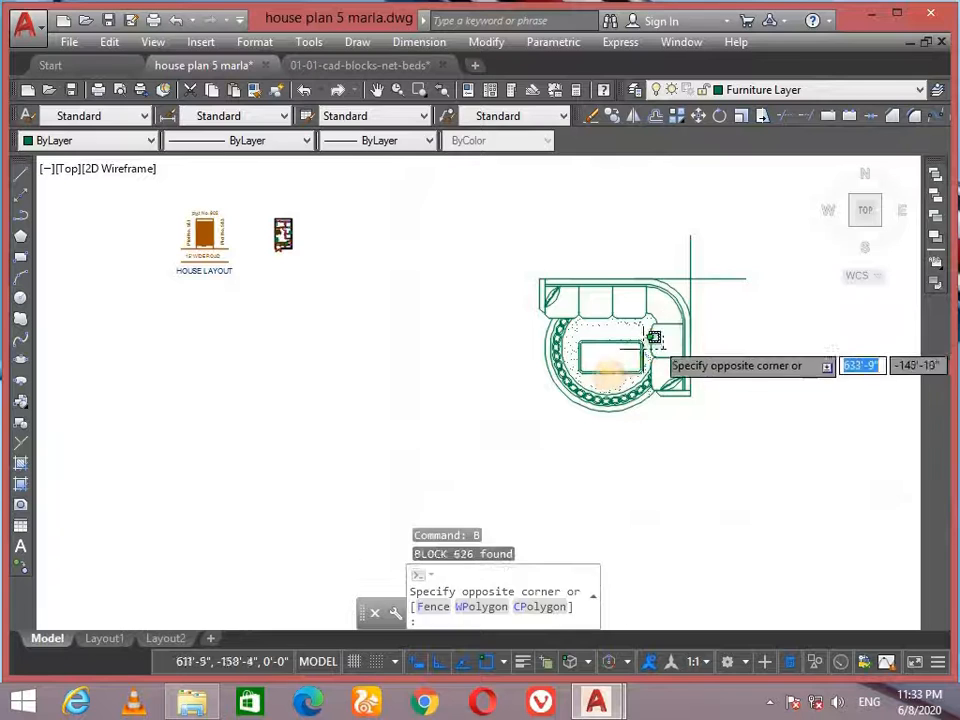
pyautogui.click(609, 375)
pyautogui.write('al')
pyautogui.press('Return')
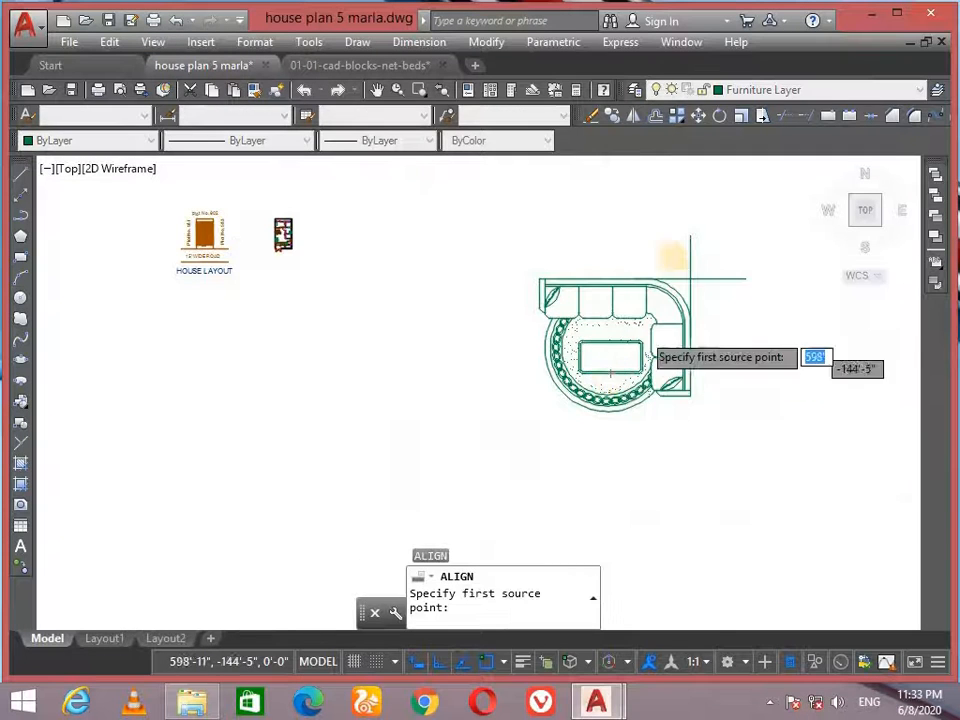
pyautogui.scroll(5, 745, 330)
pyautogui.click(741, 345)
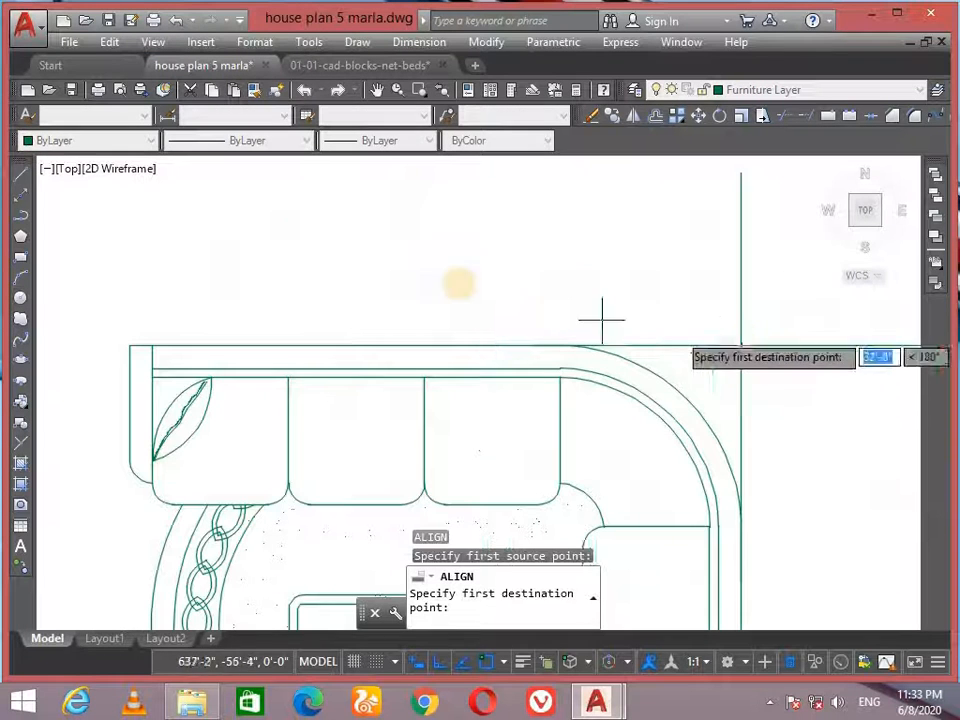
pyautogui.scroll(-10, 499, 343)
pyautogui.scroll(10, 419, 287)
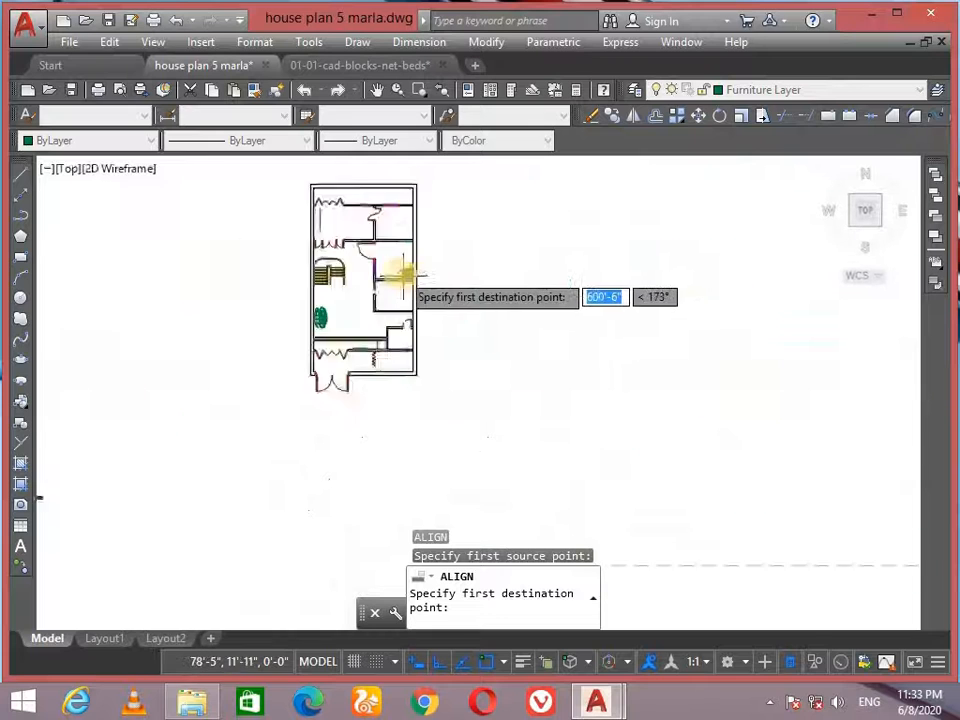
pyautogui.scroll(3, 462, 235)
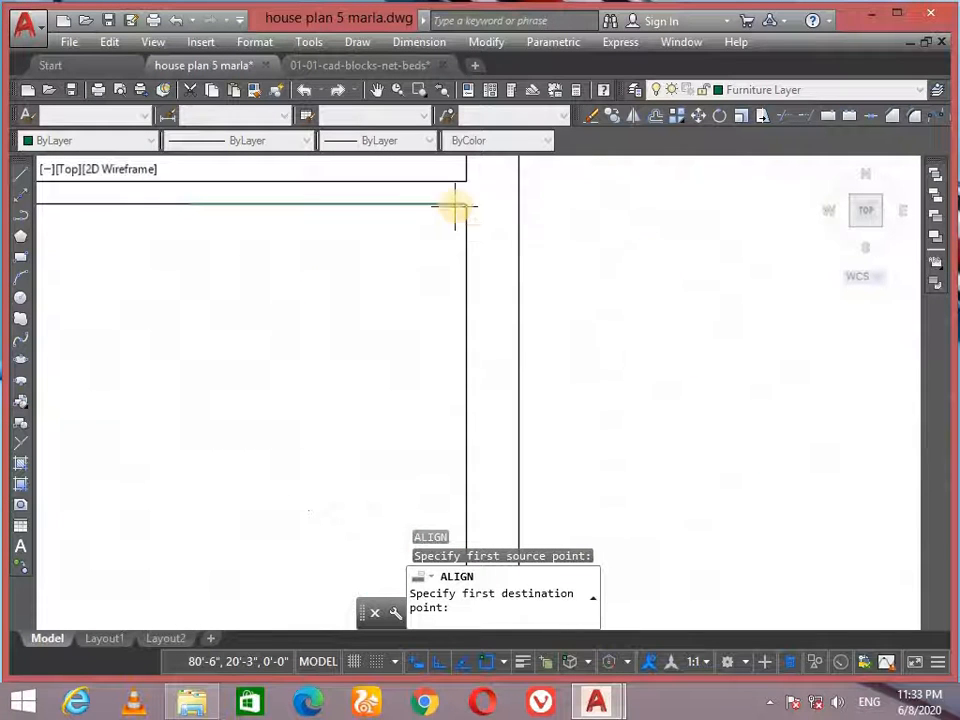
pyautogui.click(466, 204)
# Step: Match the sofa's upper left corner to the left end of the upper wall's reference line, scaling the sofa to the alignment points
pyautogui.scroll(-10, 583, 289)
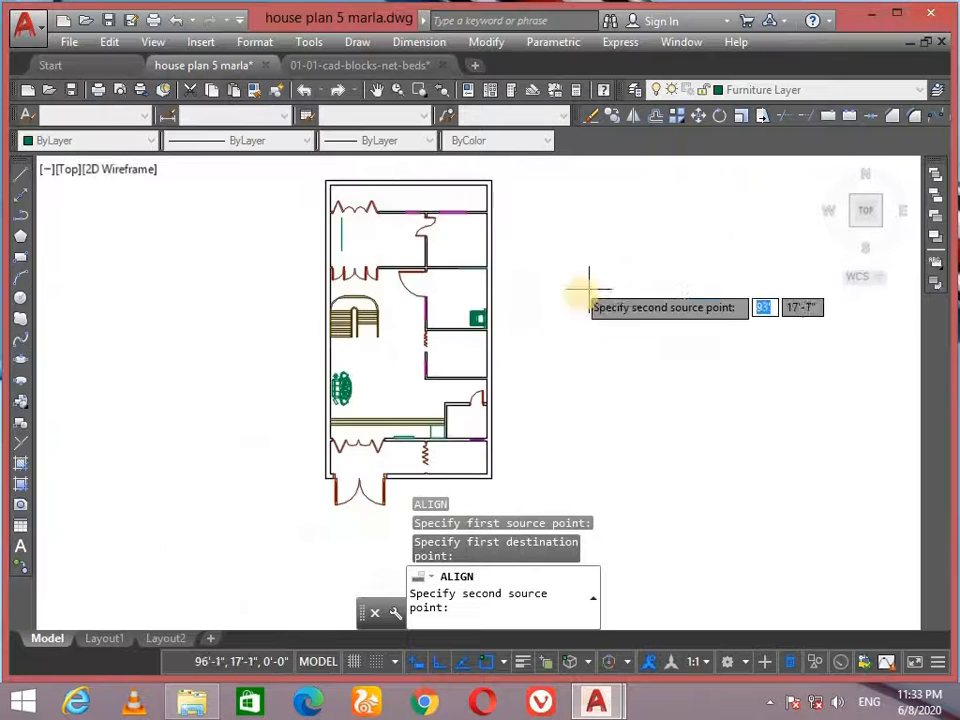
pyautogui.scroll(6, 540, 265)
pyautogui.scroll(8, 565, 262)
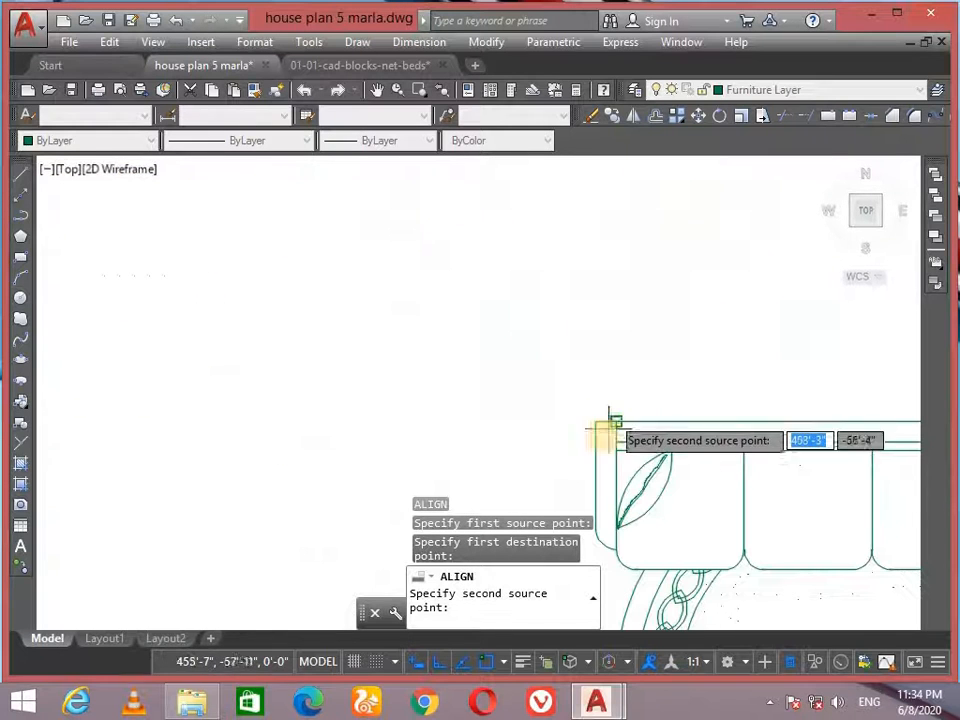
pyautogui.click(596, 421)
pyautogui.scroll(-10, 386, 328)
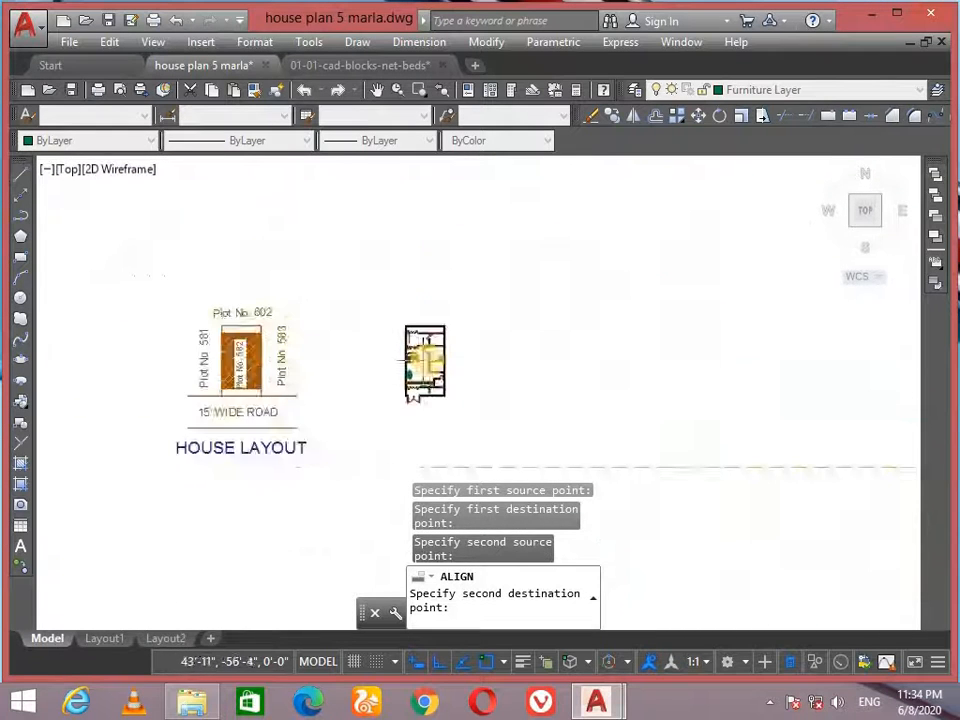
pyautogui.scroll(8, 407, 306)
pyautogui.scroll(4, 563, 320)
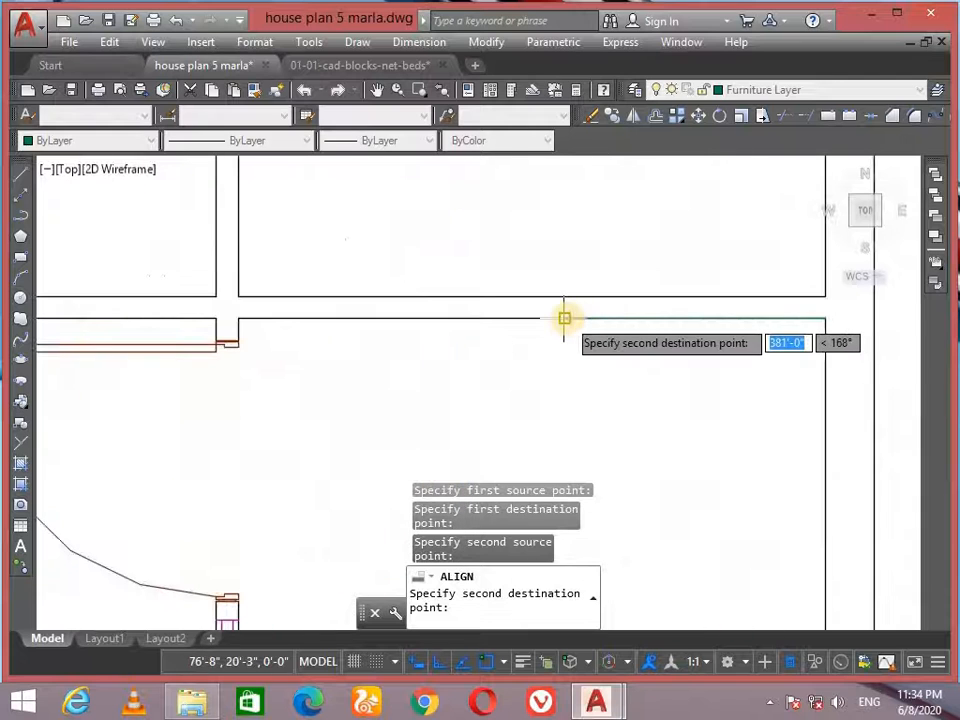
pyautogui.click(565, 318)
pyautogui.press('Return')
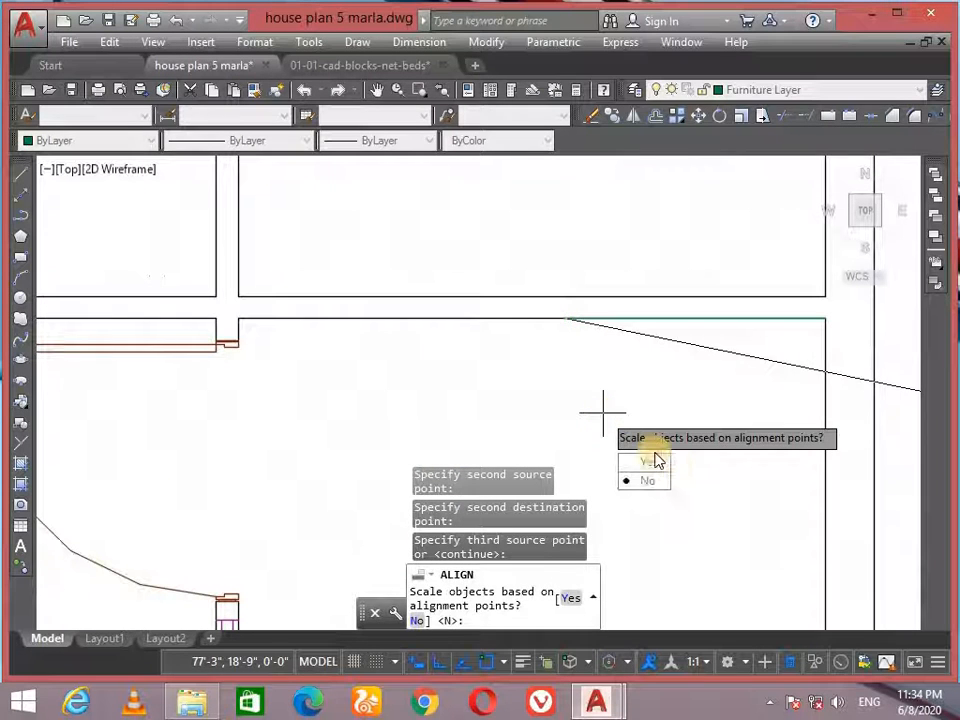
pyautogui.write('y')
pyautogui.press('Return')
# Step: Turn ortho off and move the corner sofa block slightly left and down, leaving small gaps from both bedroom walls
pyautogui.click(754, 340)
pyautogui.click(724, 381)
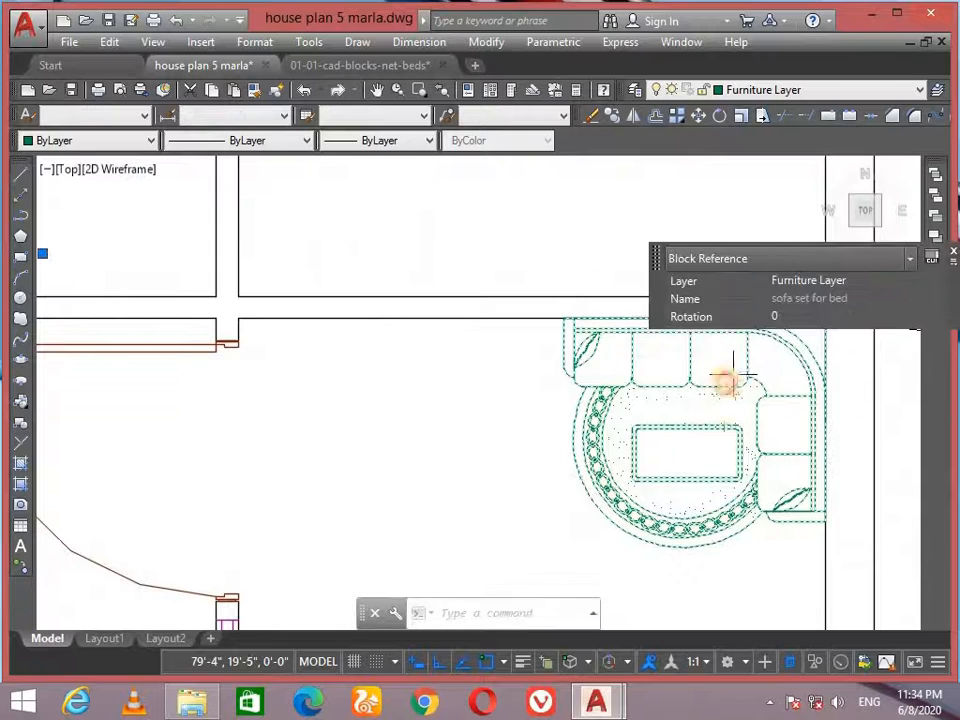
pyautogui.write('m')
pyautogui.press('Return')
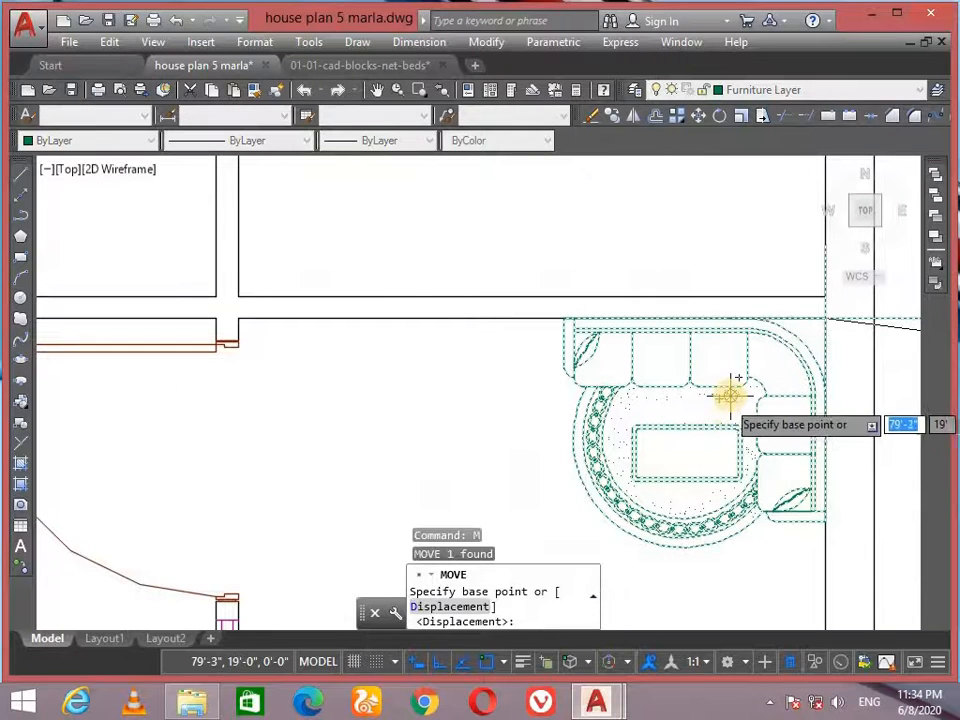
pyautogui.click(729, 392)
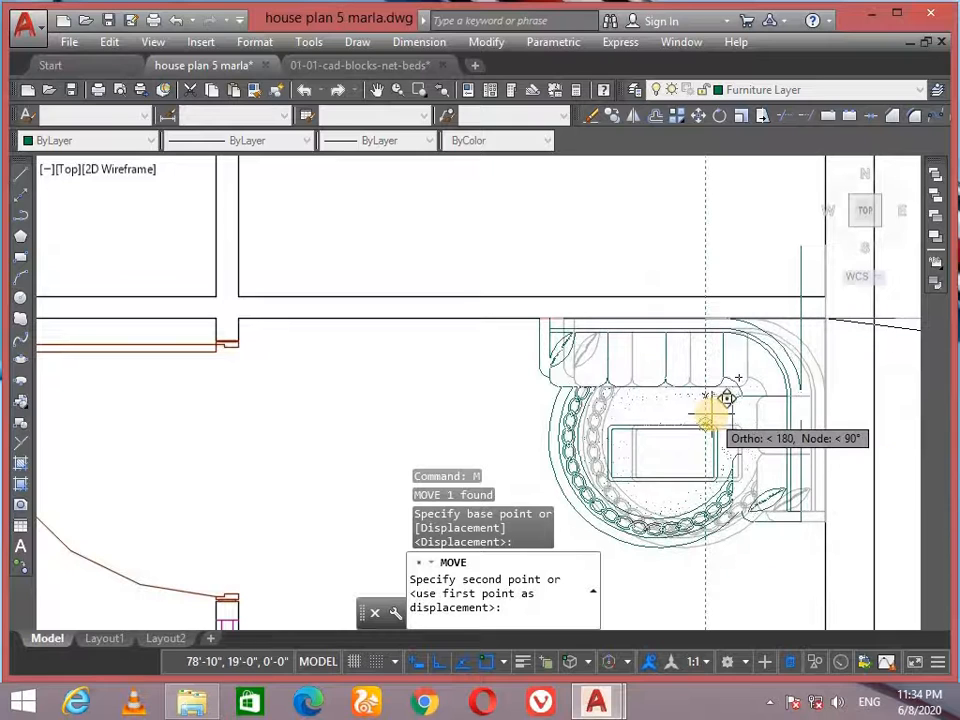
pyautogui.press('F8')
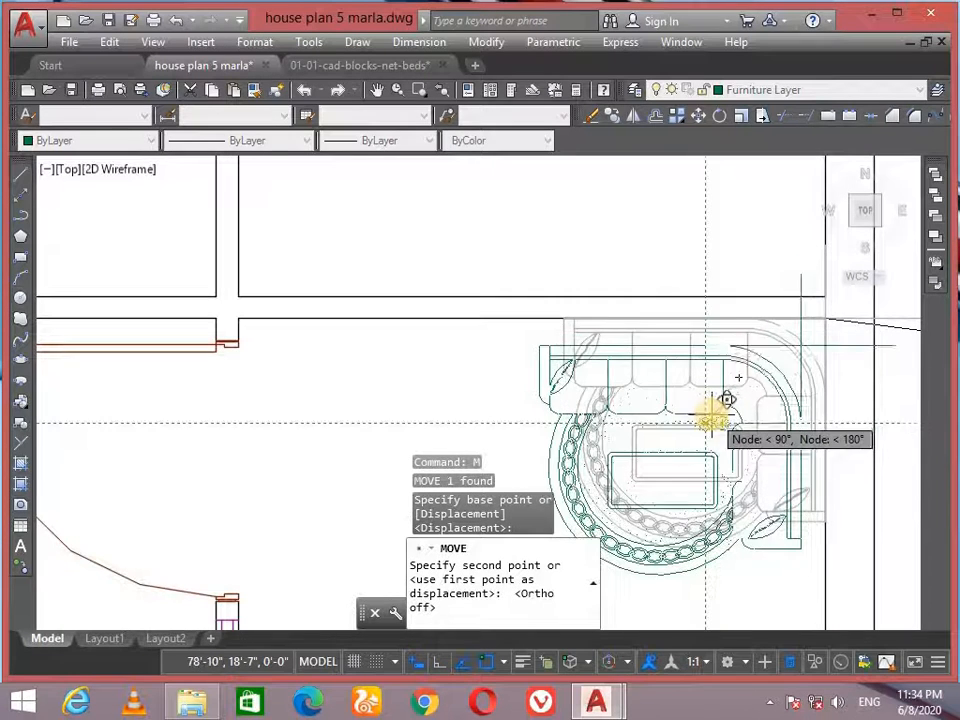
pyautogui.click(715, 410)
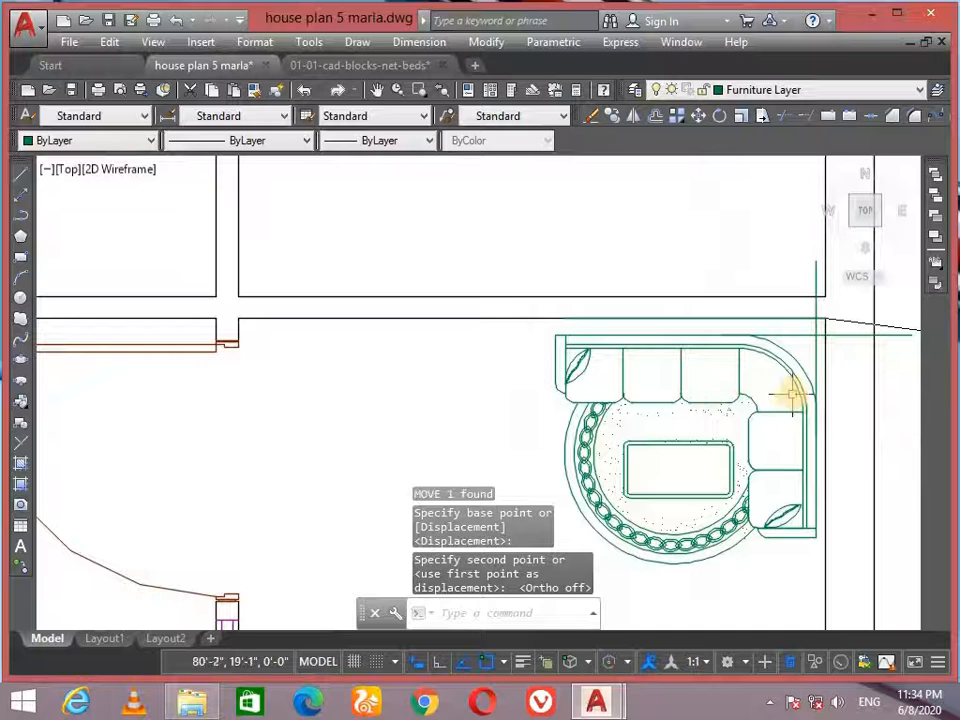
# Step: Delete the sofa's reference line along the bedroom's upper wall
pyautogui.scroll(3, 776, 410)
pyautogui.scroll(-3, 816, 358)
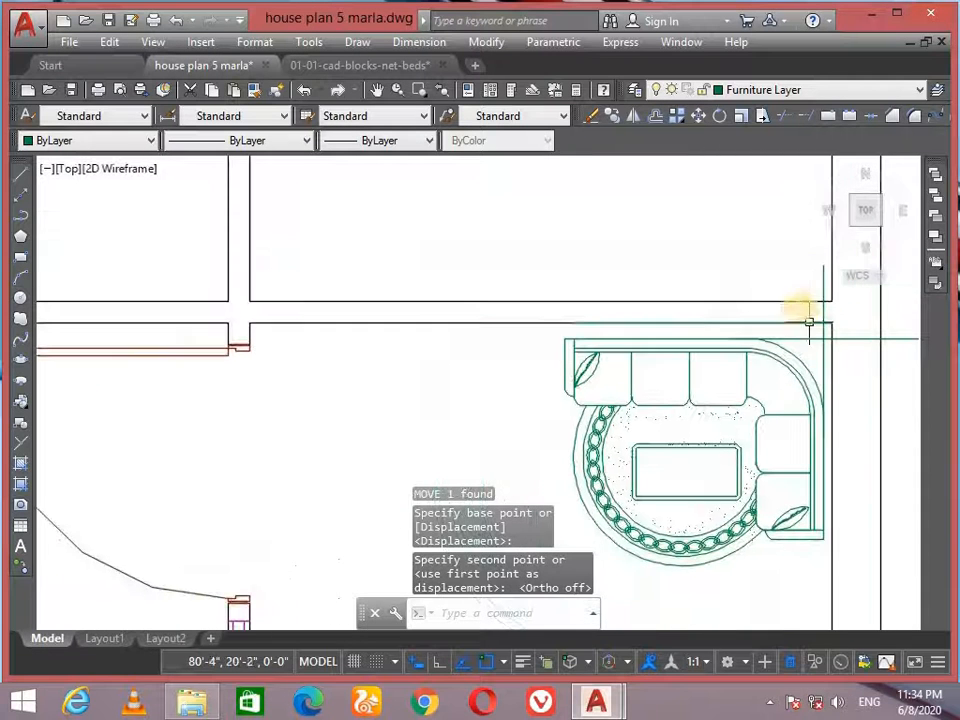
pyautogui.press('Escape')
pyautogui.click(792, 322)
pyautogui.press('Delete')
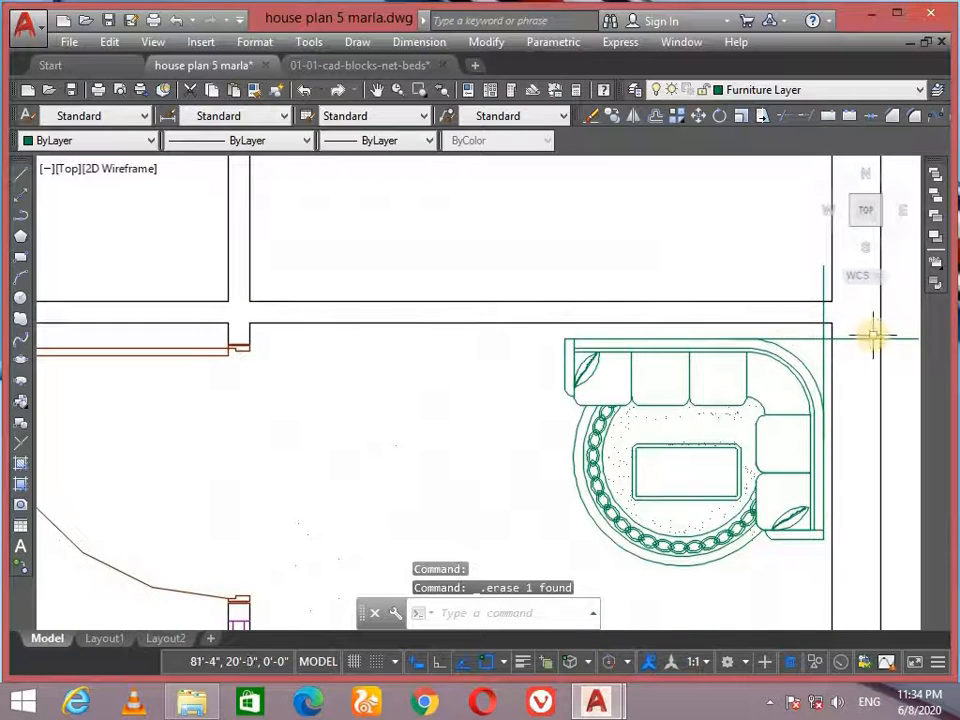
# Step: Open the sofa set for bed block definition in the block editor
pyautogui.click(740, 384)
pyautogui.click(692, 429)
pyautogui.write('BE')
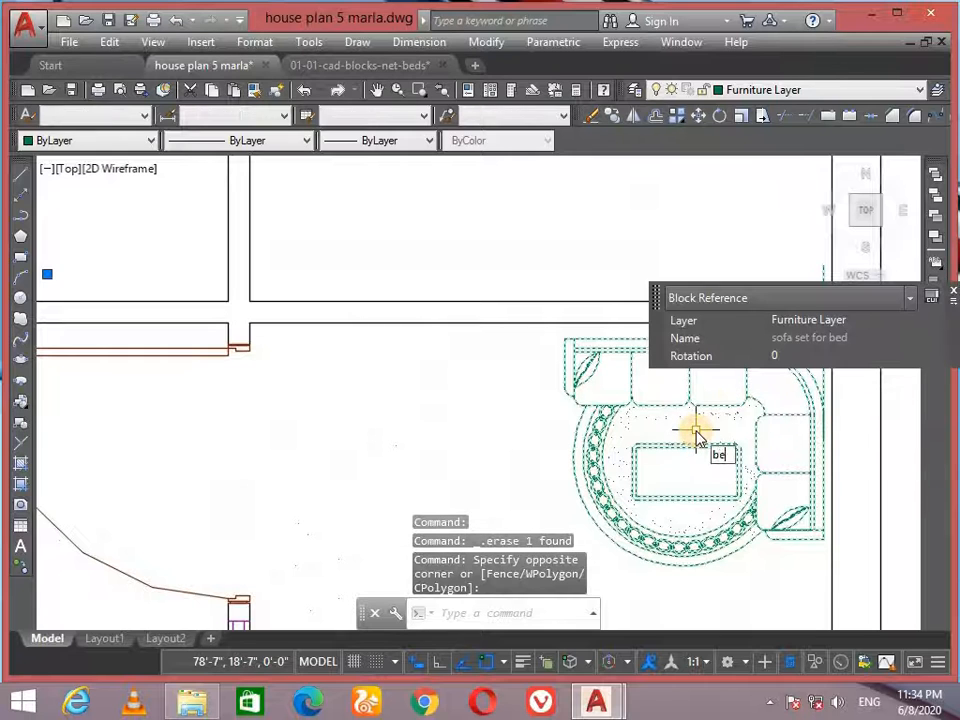
pyautogui.press('Return')
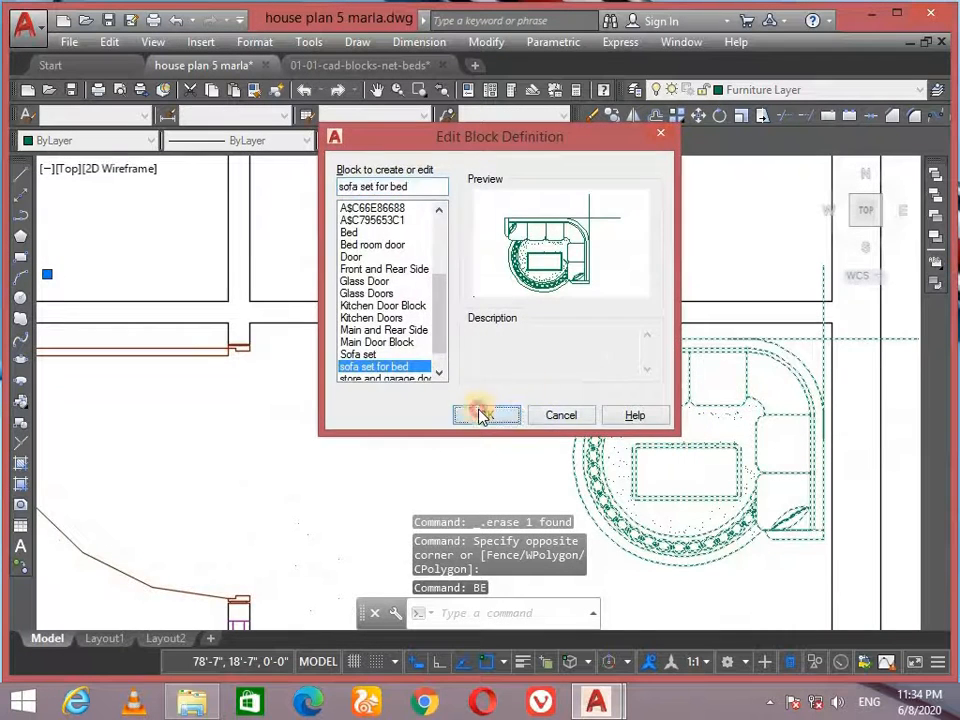
pyautogui.click(481, 415)
# Step: Delete the two construction lines at the sofa's outer corner, then close the block editor and save the changes
pyautogui.click(540, 334)
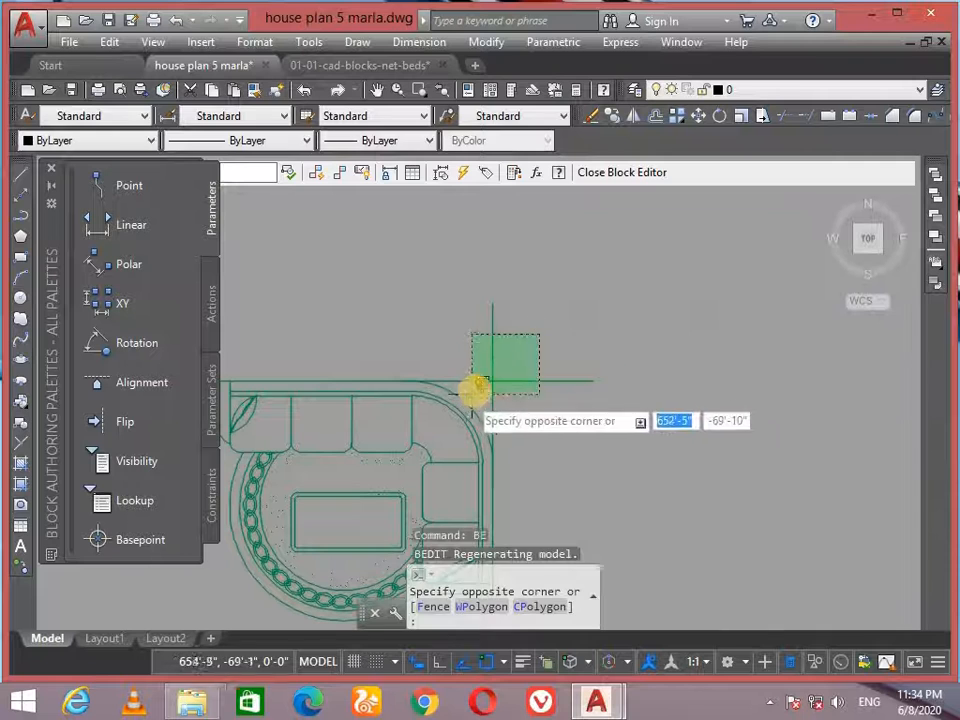
pyautogui.click(478, 388)
pyautogui.press('Delete')
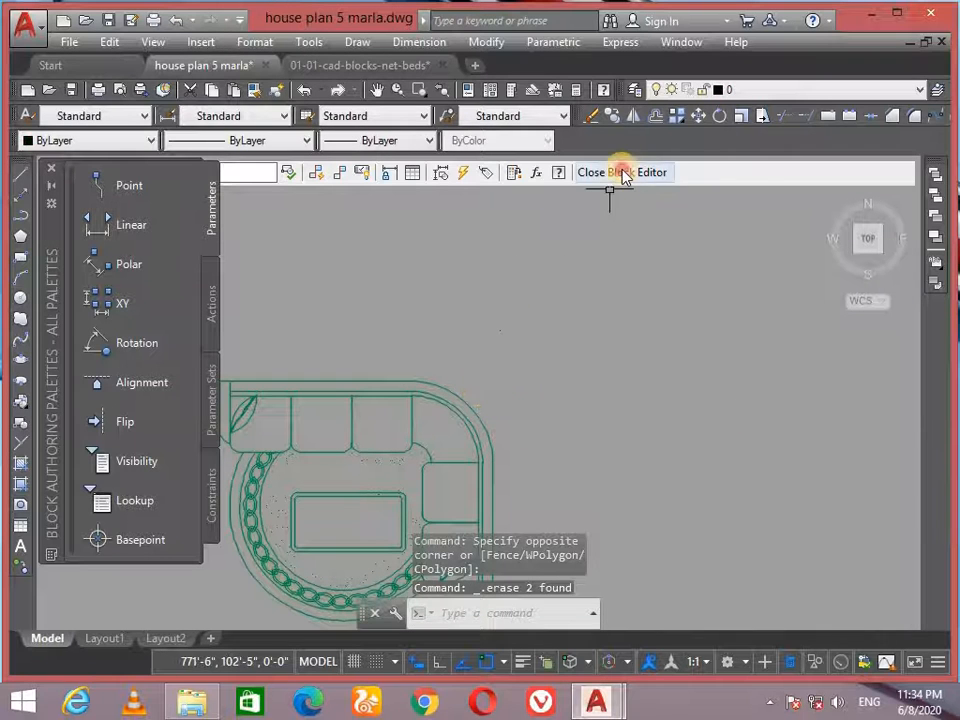
pyautogui.click(623, 173)
pyautogui.click(489, 306)
pyautogui.scroll(-2, 560, 330)
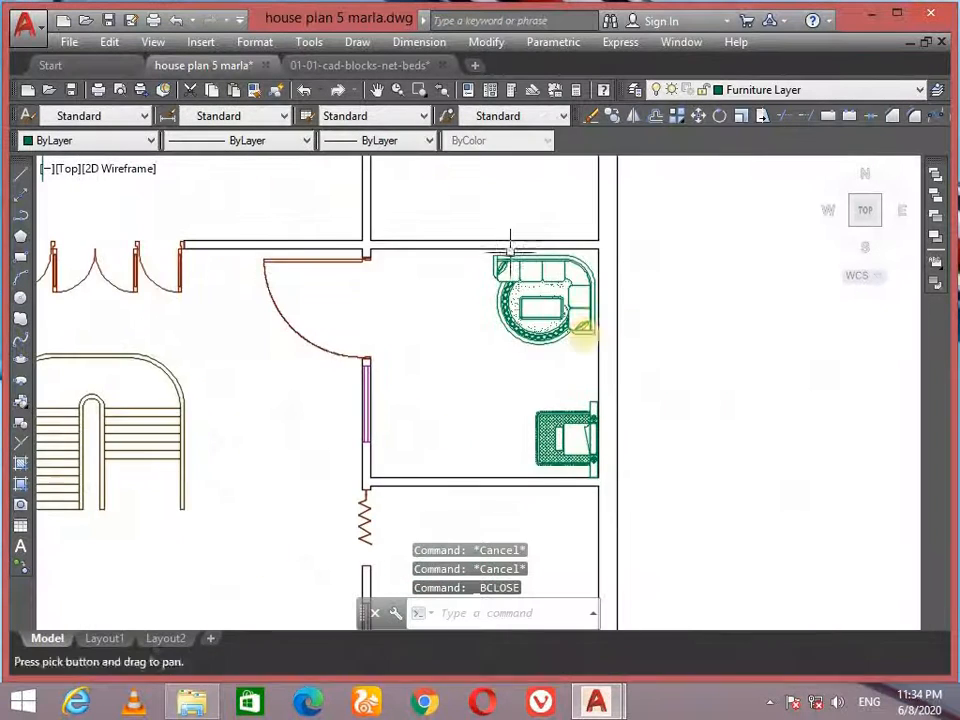
pyautogui.scroll(-5, 611, 336)
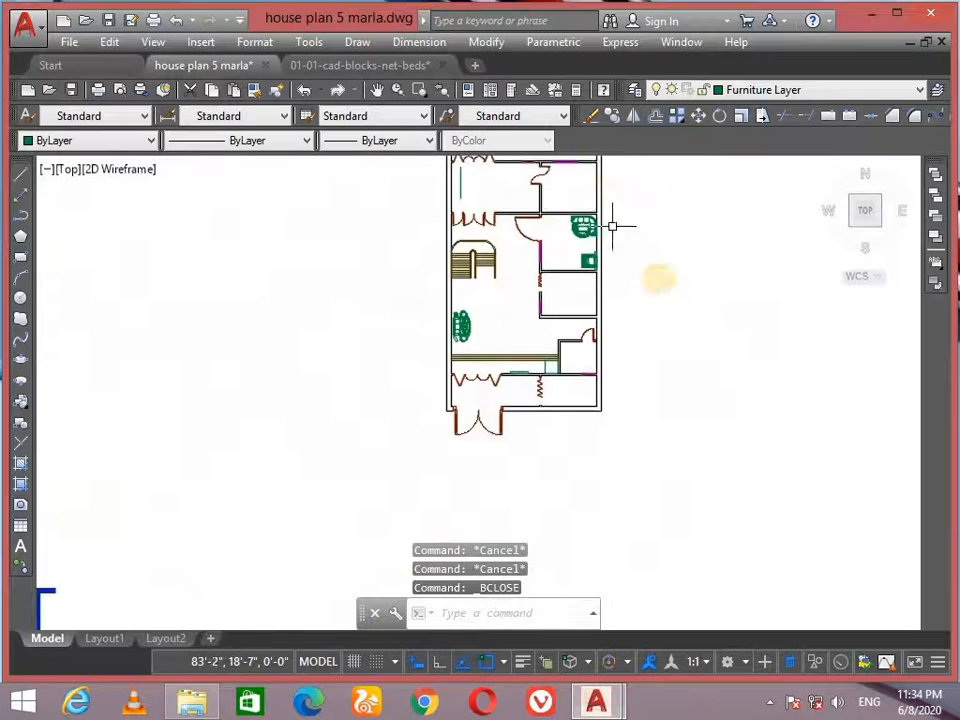
pyautogui.moveTo(613, 228); pyautogui.dragTo(573, 316, button='middle')
pyautogui.scroll(6, 540, 377)
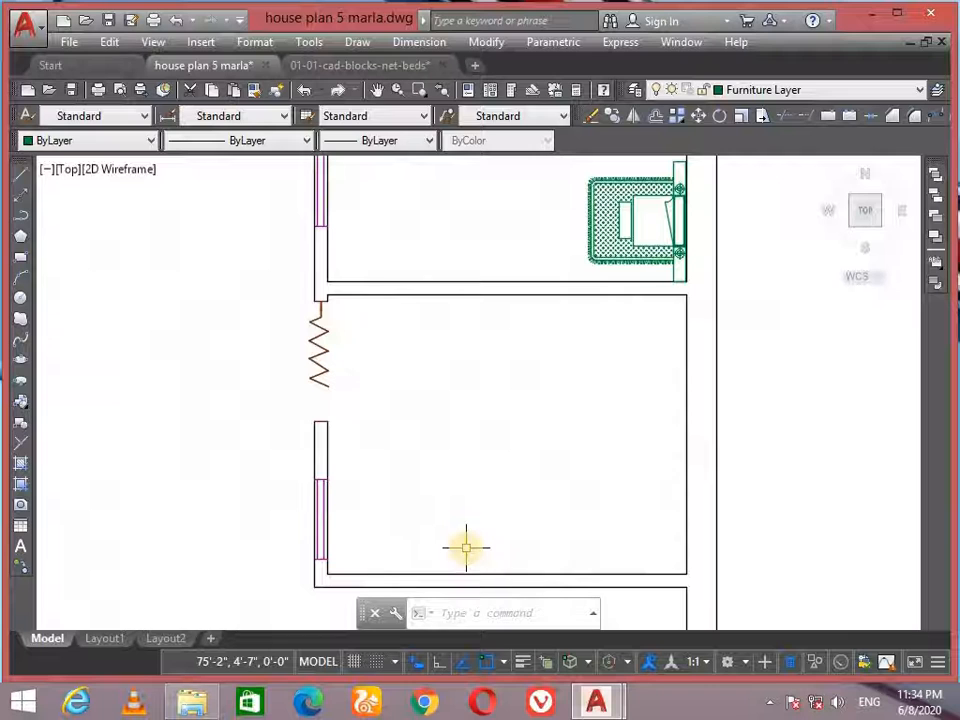
pyautogui.write('rec')
pyautogui.press('Return')
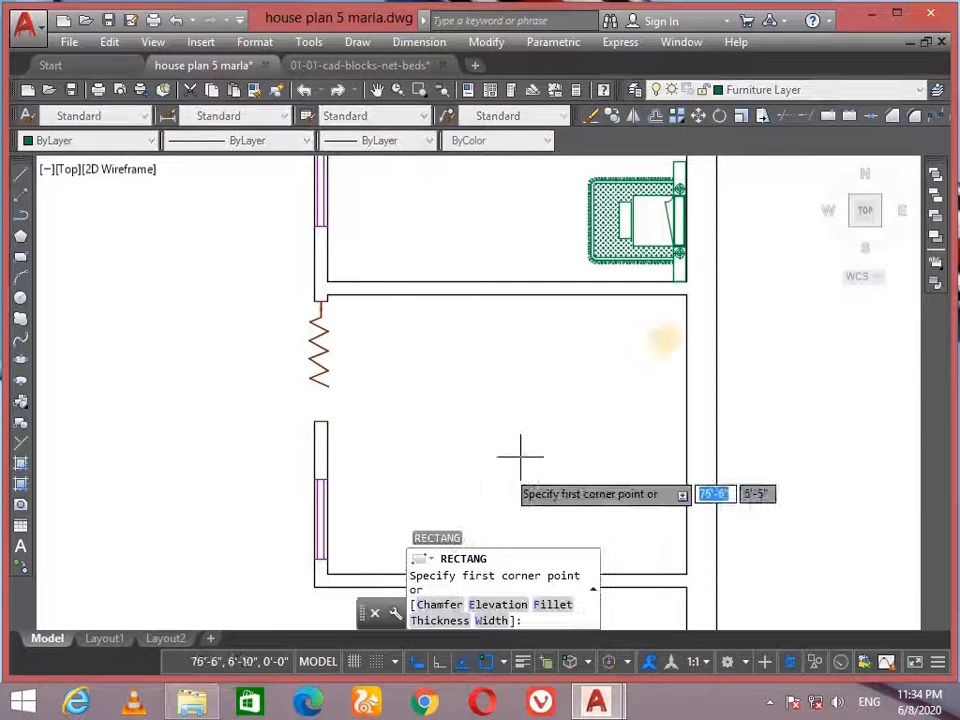
pyautogui.click(686, 296)
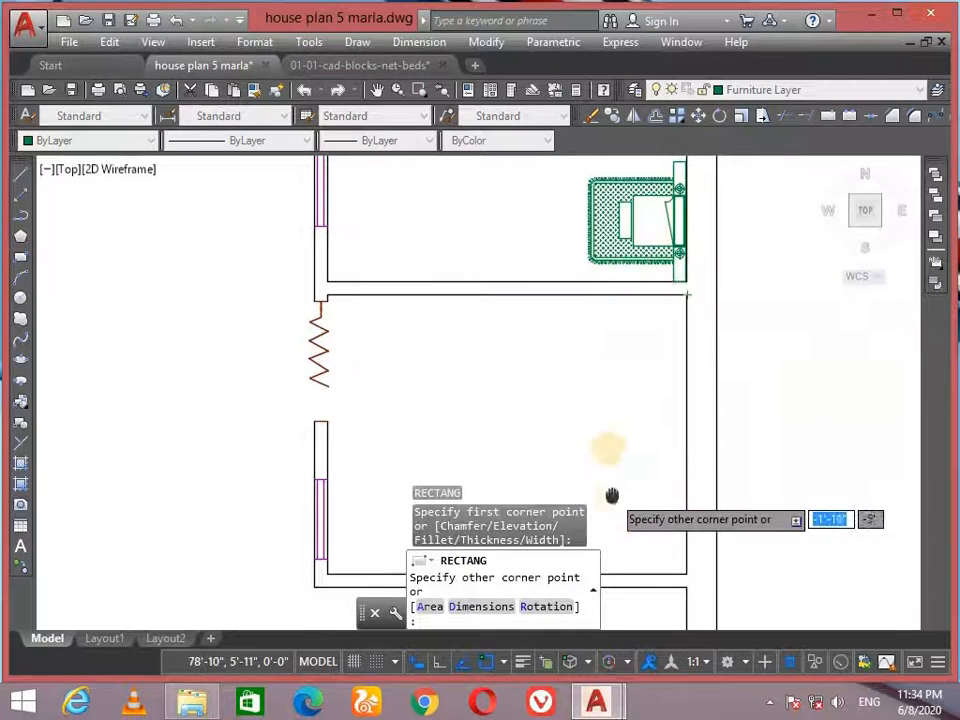
pyautogui.moveTo(612, 499); pyautogui.dragTo(589, 428, button='middle')
pyautogui.press('Escape')
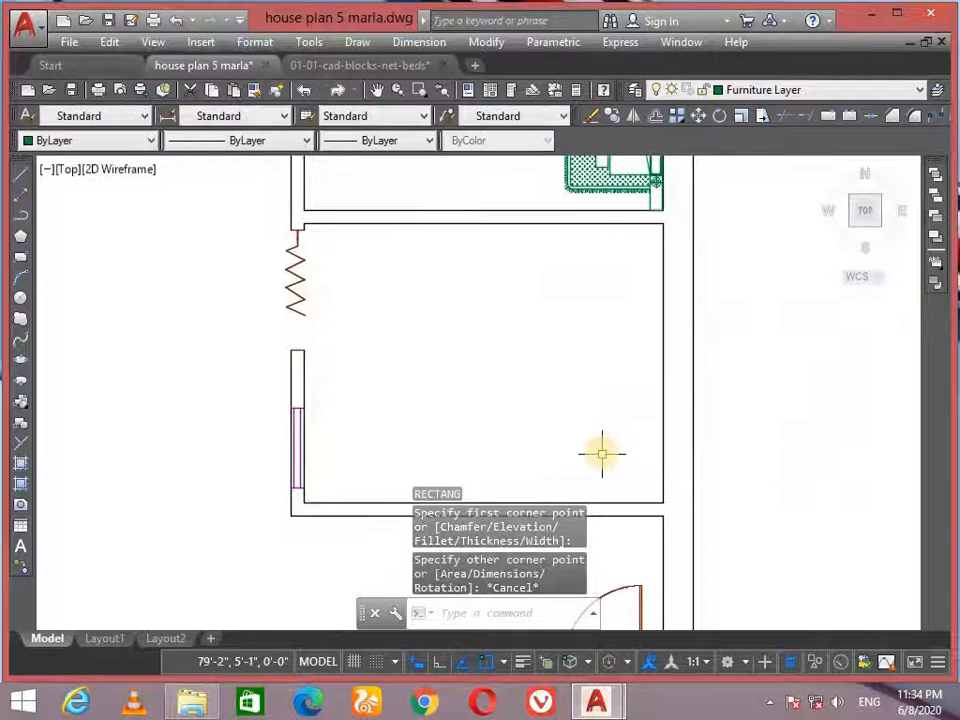
# Step: Draw a 2' by 7' rectangle up from the inner lower wall line of the room directly below the bedroom
pyautogui.write('re')
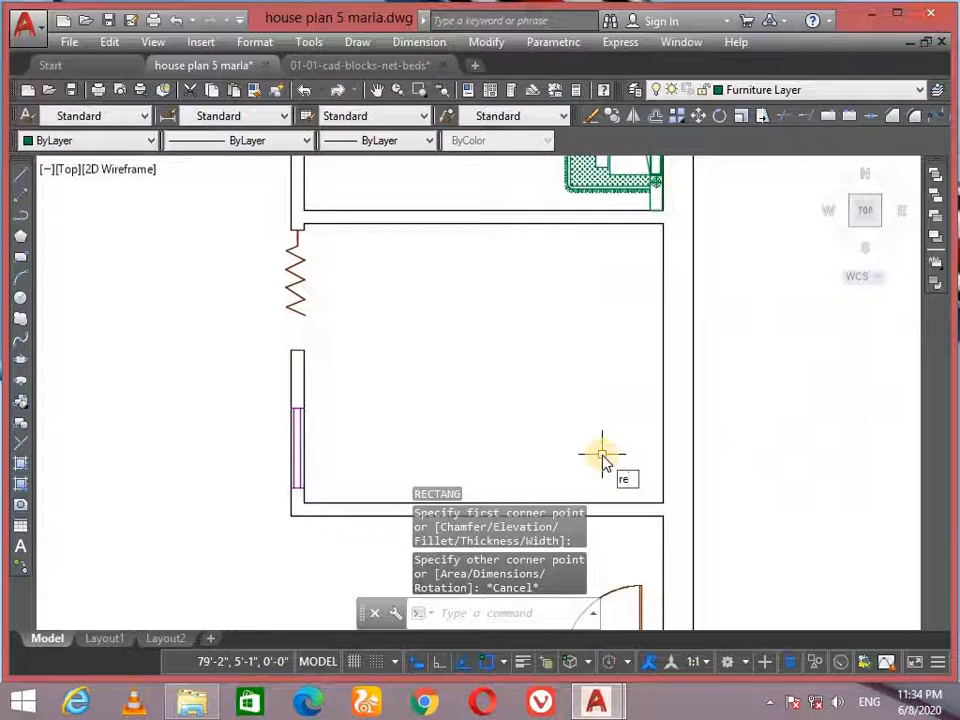
pyautogui.write('c')
pyautogui.press('Return')
pyautogui.click(602, 500)
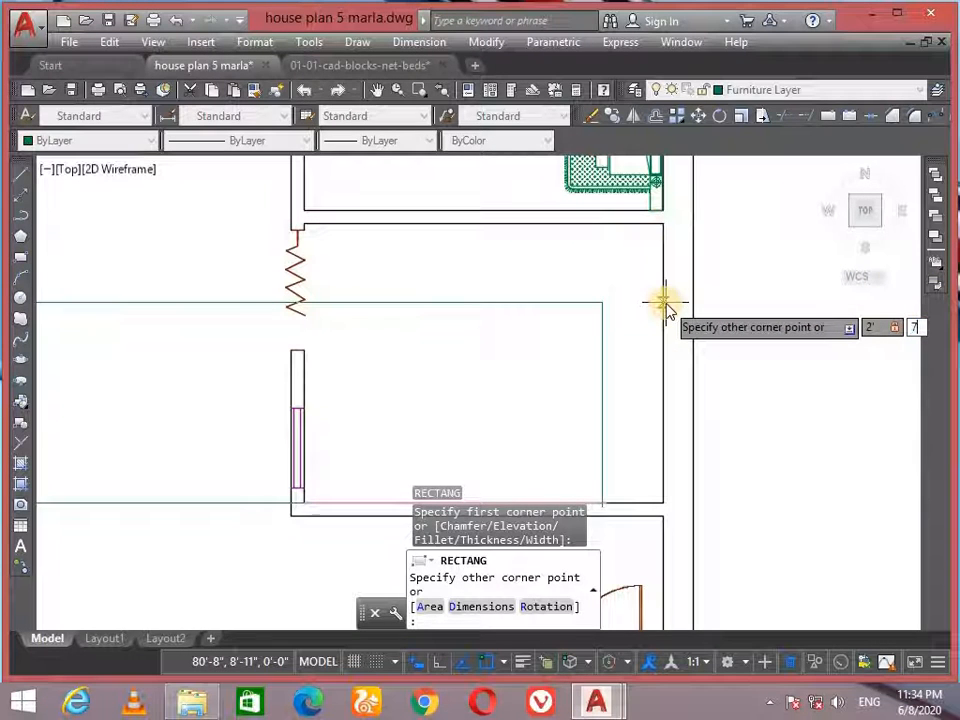
pyautogui.press('Return')
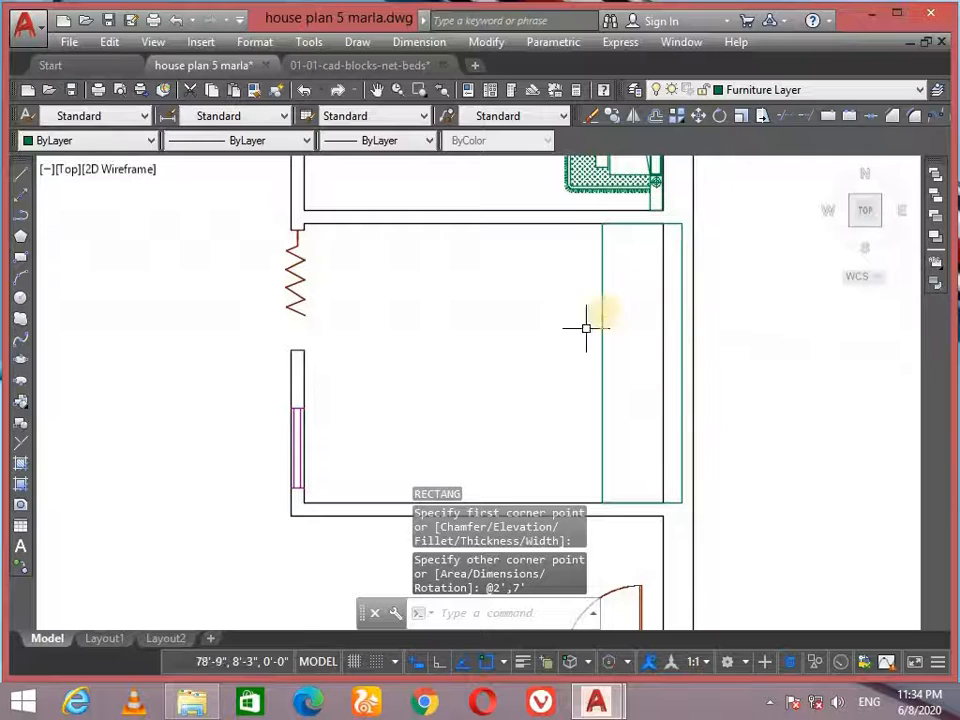
# Step: Move the rectangle so its lower right corner sits on the room's inner lower right corner
pyautogui.click(601, 314)
pyautogui.click(588, 325)
pyautogui.press('Return')
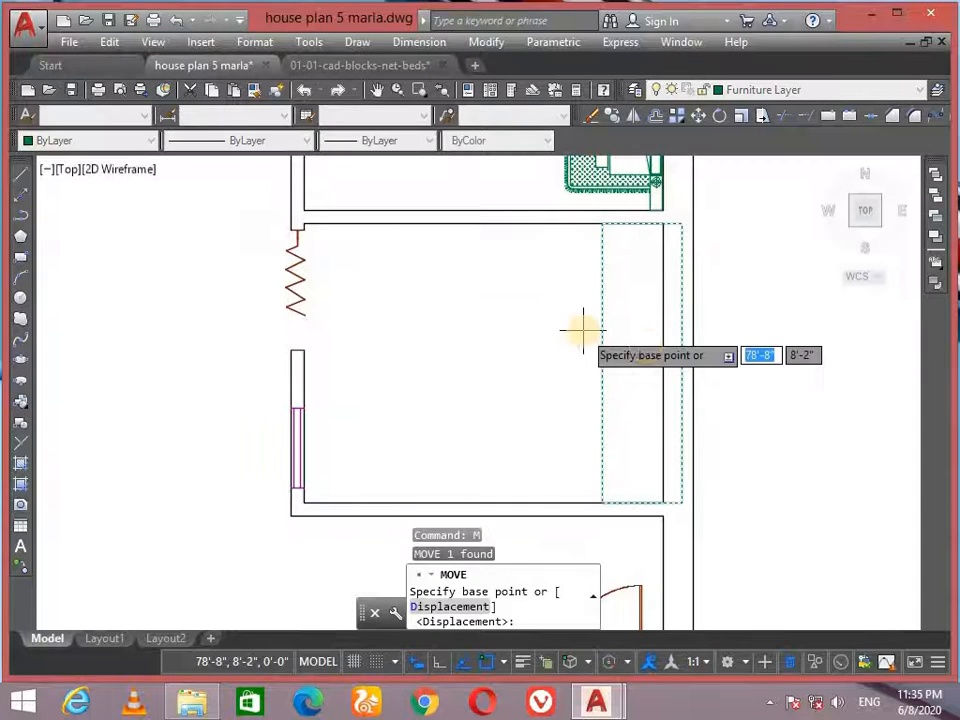
pyautogui.click(681, 503)
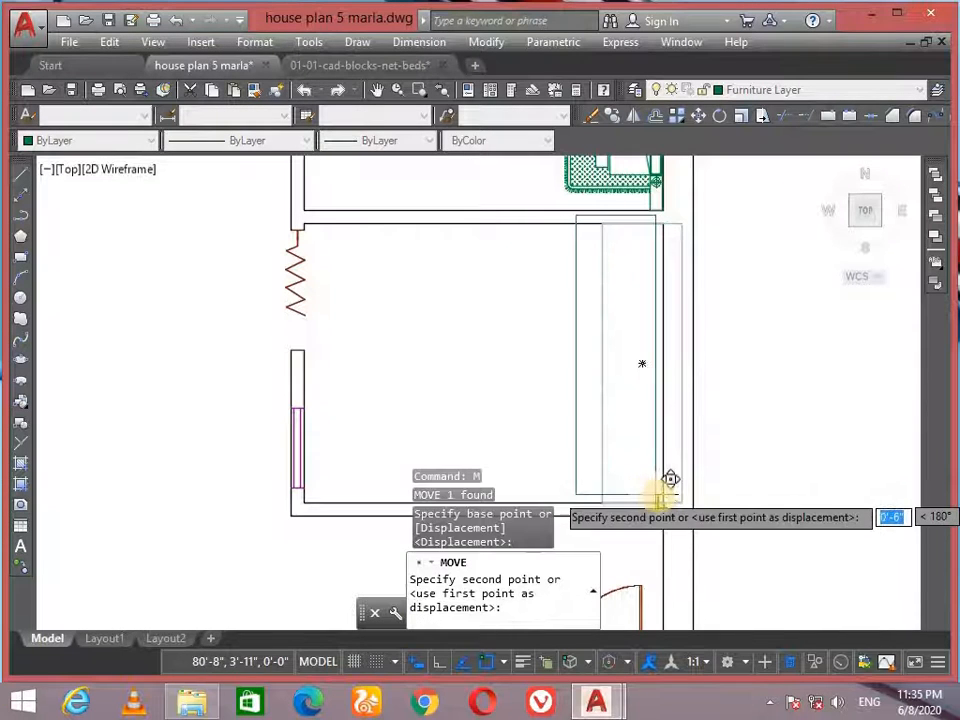
pyautogui.click(664, 500)
# Step: Offset the 2' by 7' rectangle 2" inward
pyautogui.scroll(-2, 665, 410)
pyautogui.scroll(4, 632, 364)
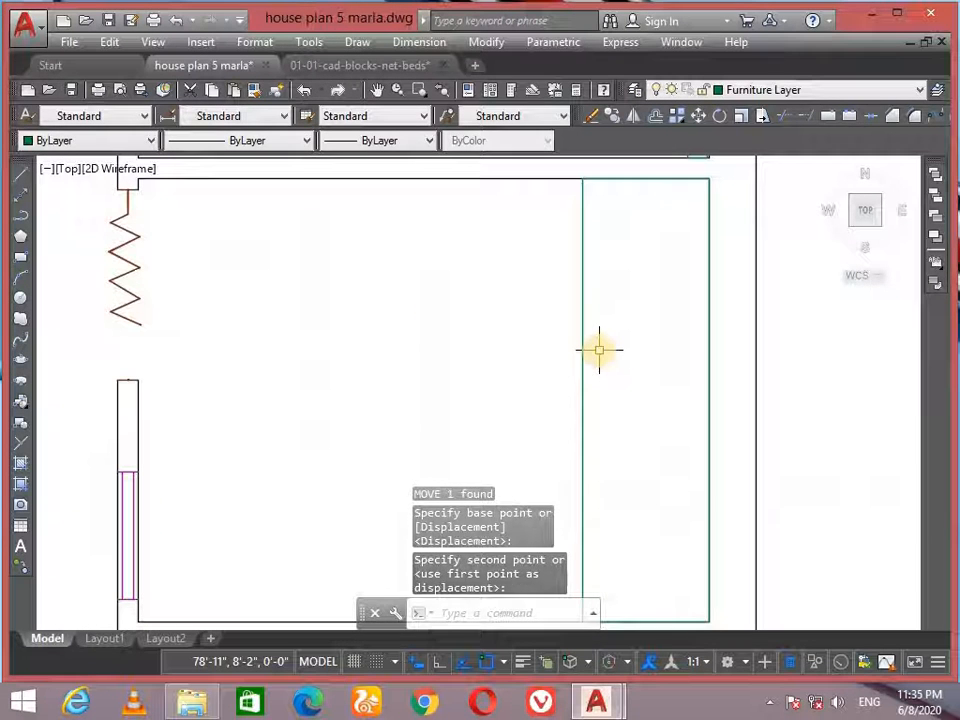
pyautogui.write('o')
pyautogui.press('Return')
pyautogui.write('2')
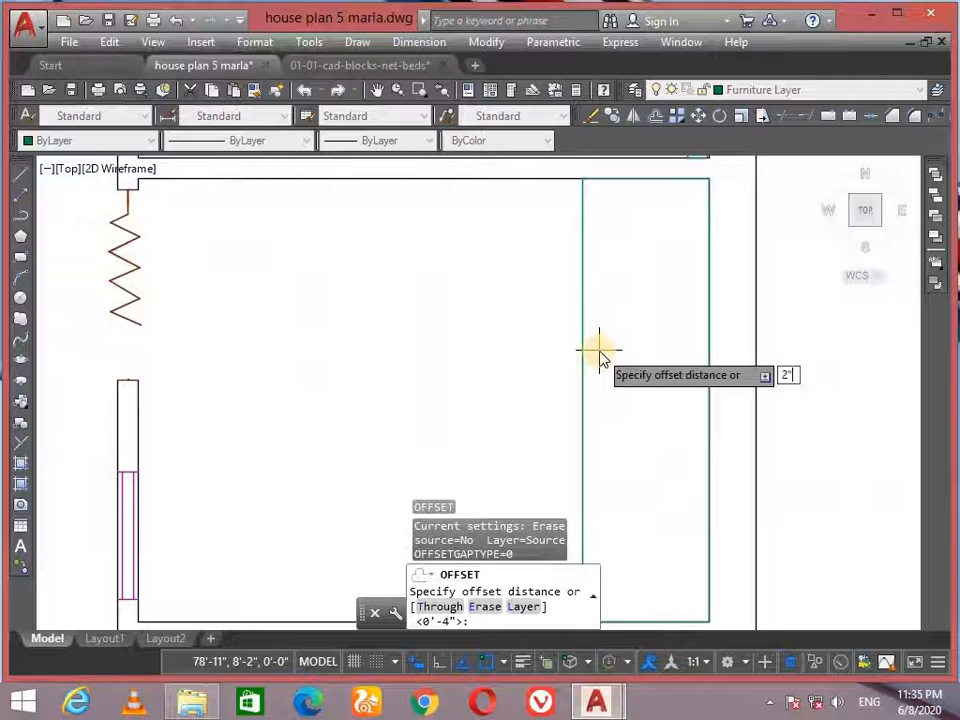
pyautogui.write('"')
pyautogui.press('Return')
pyautogui.click(586, 340)
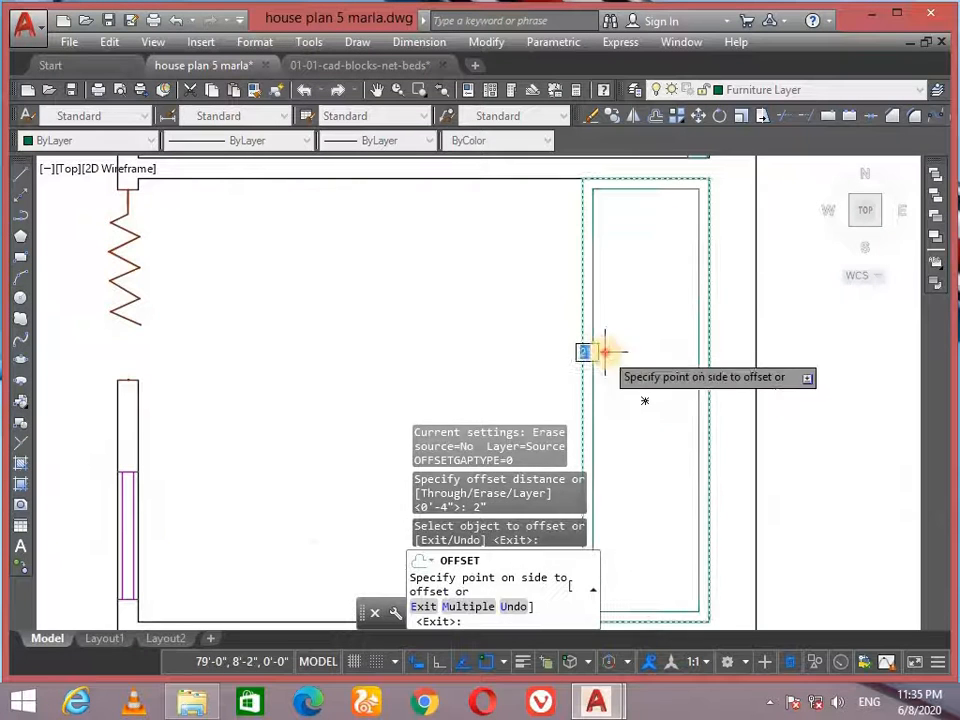
pyautogui.click(606, 349)
pyautogui.scroll(-2, 677, 291)
pyautogui.press('Return')
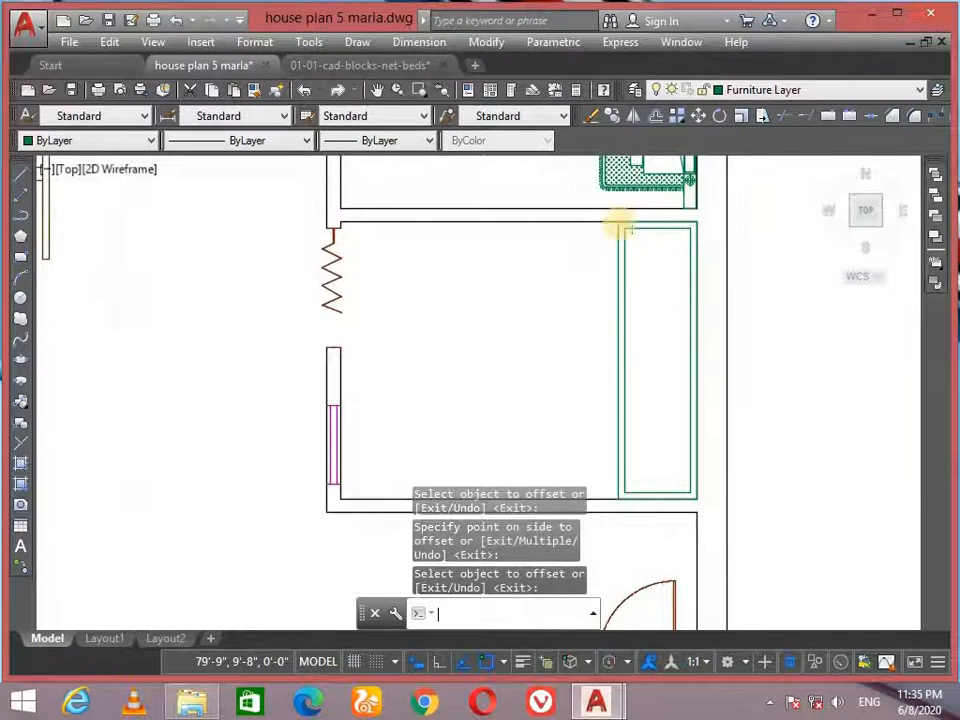
# Step: Inspect the double outline of the rectangle against the room's right wall and upper corner
pyautogui.moveTo(609, 220)
pyautogui.mouseDown(button='middle')
pyautogui.moveTo(572, 307)
pyautogui.moveTo(601, 283)
pyautogui.moveTo(601, 153)
pyautogui.mouseUp(button='middle')
pyautogui.scroll(2, 609, 331)
pyautogui.moveTo(608, 385)
pyautogui.mouseDown(button='middle')
pyautogui.moveTo(610, 305)
pyautogui.moveTo(617, 394)
pyautogui.mouseUp(button='middle')
pyautogui.scroll(-1, 608, 342)
pyautogui.scroll(3, 600, 307)
pyautogui.moveTo(600, 309); pyautogui.dragTo(602, 474, button='middle')
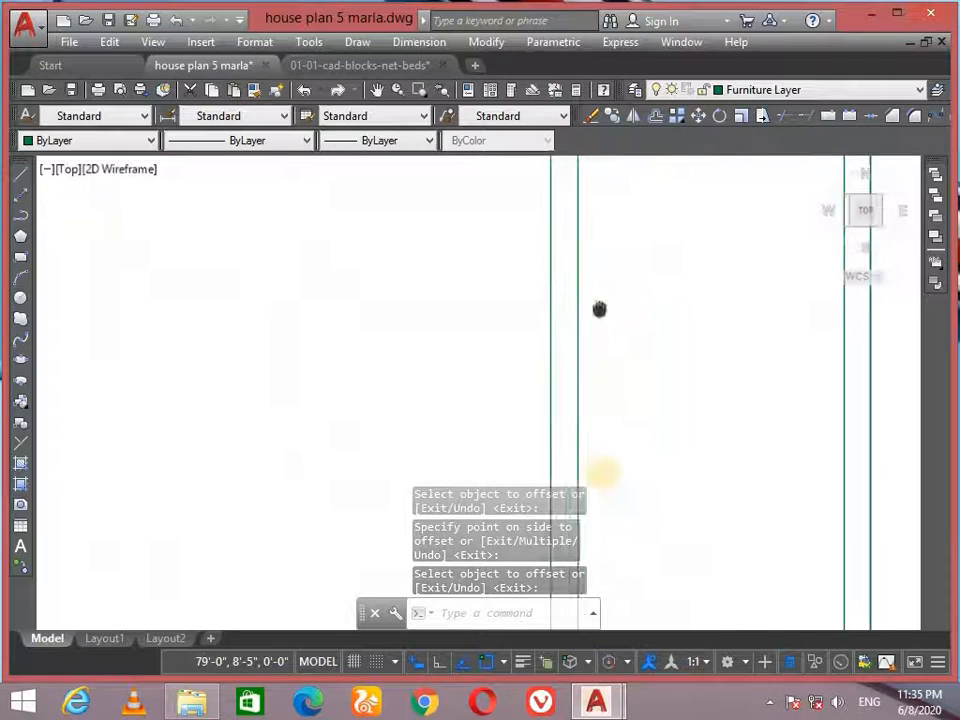
pyautogui.scroll(-3, 585, 229)
pyautogui.moveTo(585, 205); pyautogui.dragTo(585, 257, button='middle')
pyautogui.scroll(2, 579, 253)
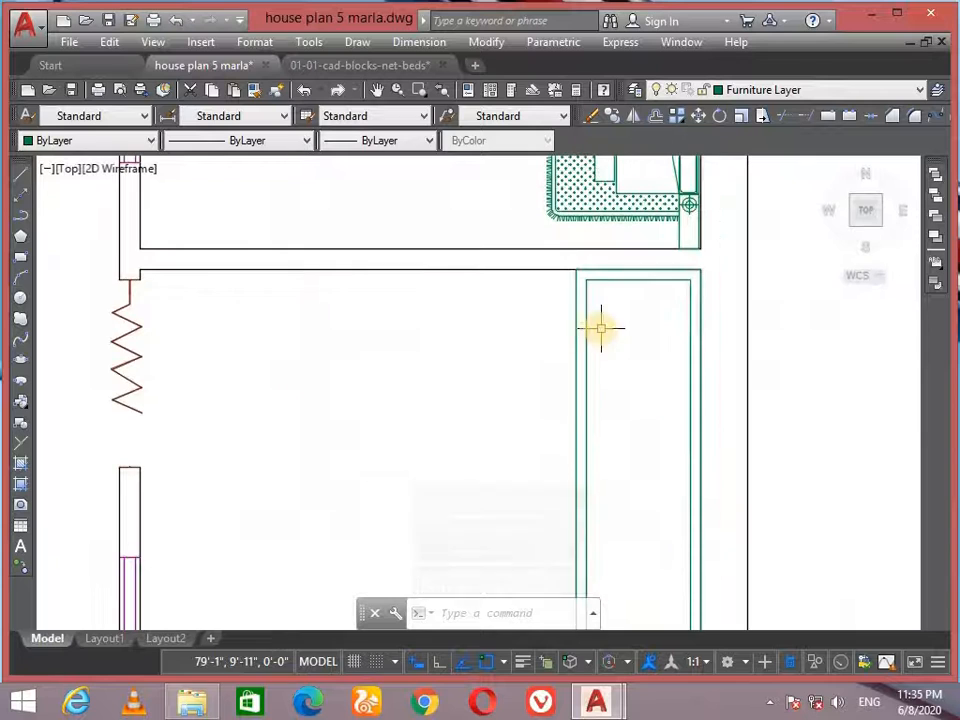
pyautogui.scroll(3, 574, 330)
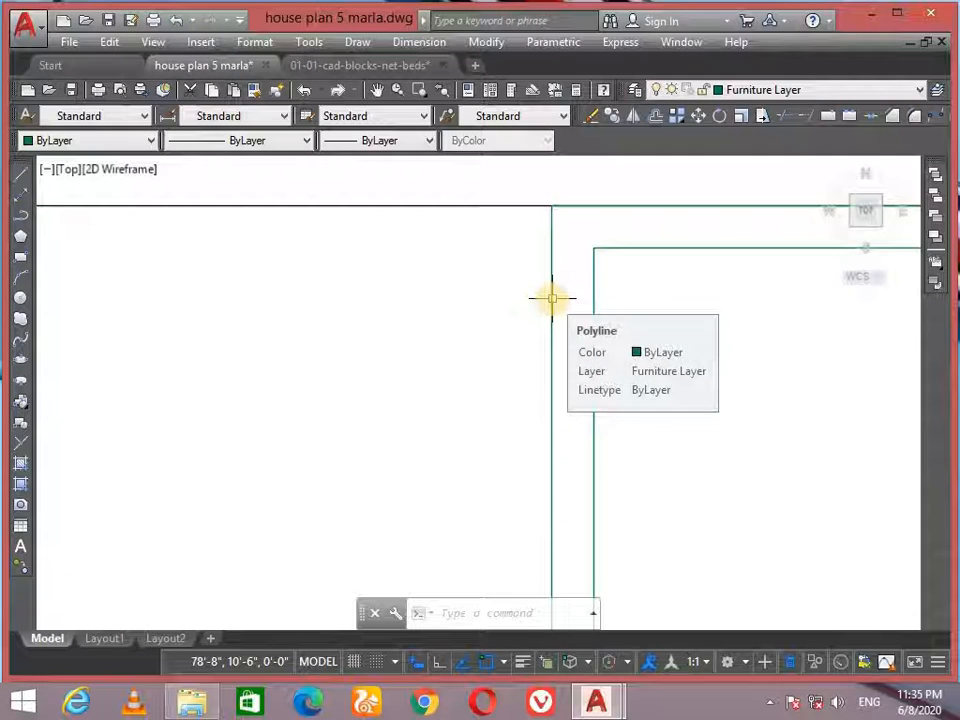
pyautogui.scroll(-3, 552, 298)
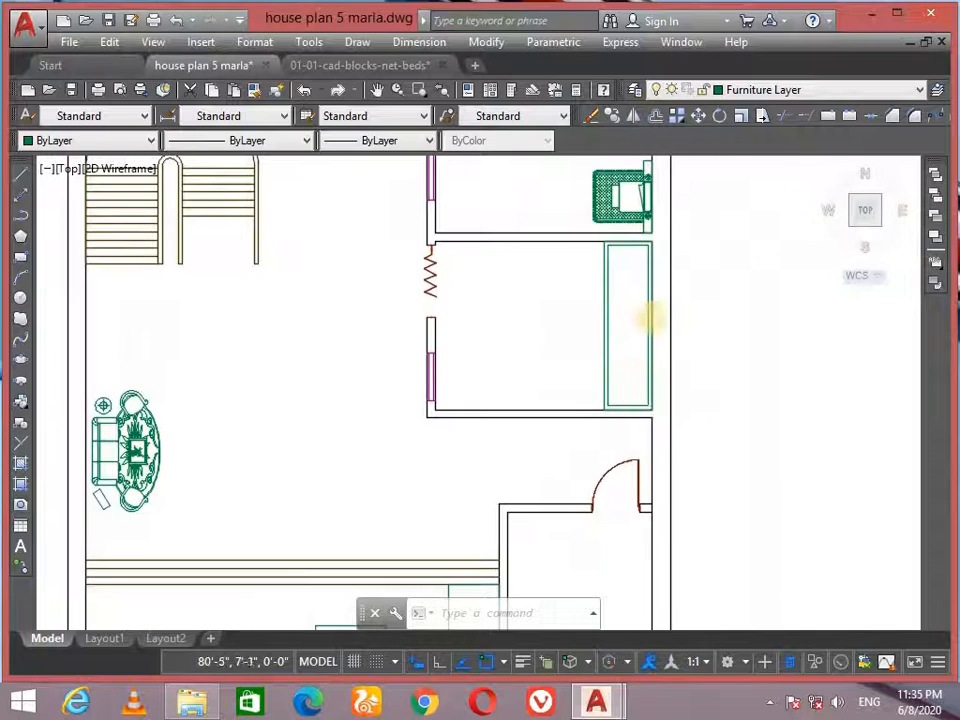
pyautogui.scroll(1, 491, 332)
pyautogui.scroll(-1, 466, 302)
# Step: Start a line at the inner upper right corner of the room above the bedroom, running 2' left along the wall
pyautogui.moveTo(466, 302); pyautogui.dragTo(479, 409, button='middle')
pyautogui.scroll(-1, 612, 234)
pyautogui.moveTo(610, 234); pyautogui.dragTo(620, 484, button='middle')
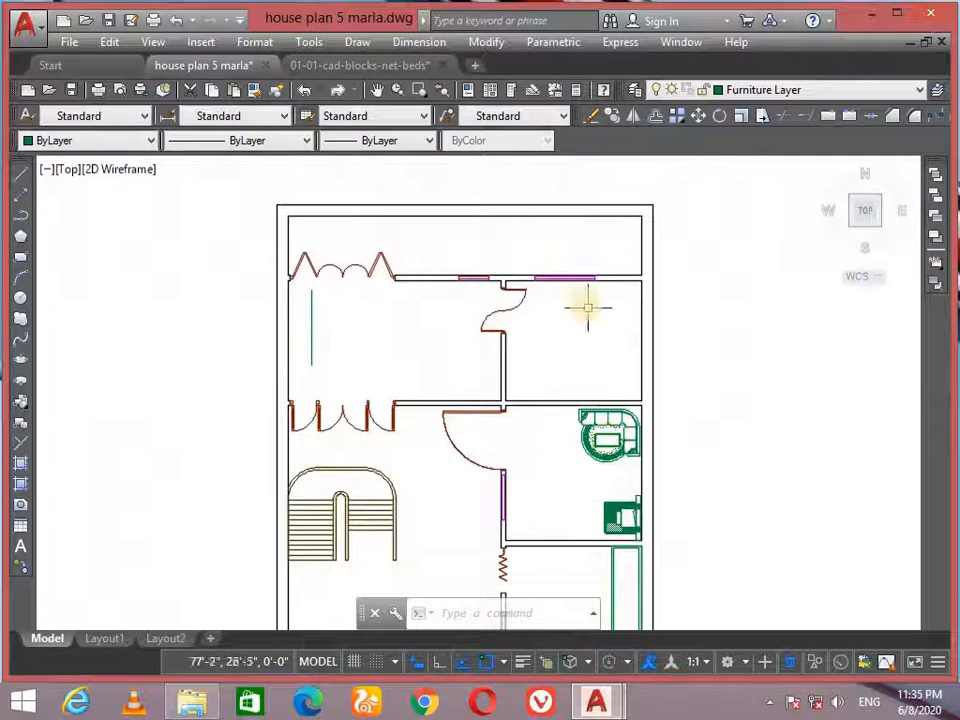
pyautogui.moveTo(583, 323); pyautogui.dragTo(576, 362, button='middle')
pyautogui.scroll(3, 615, 333)
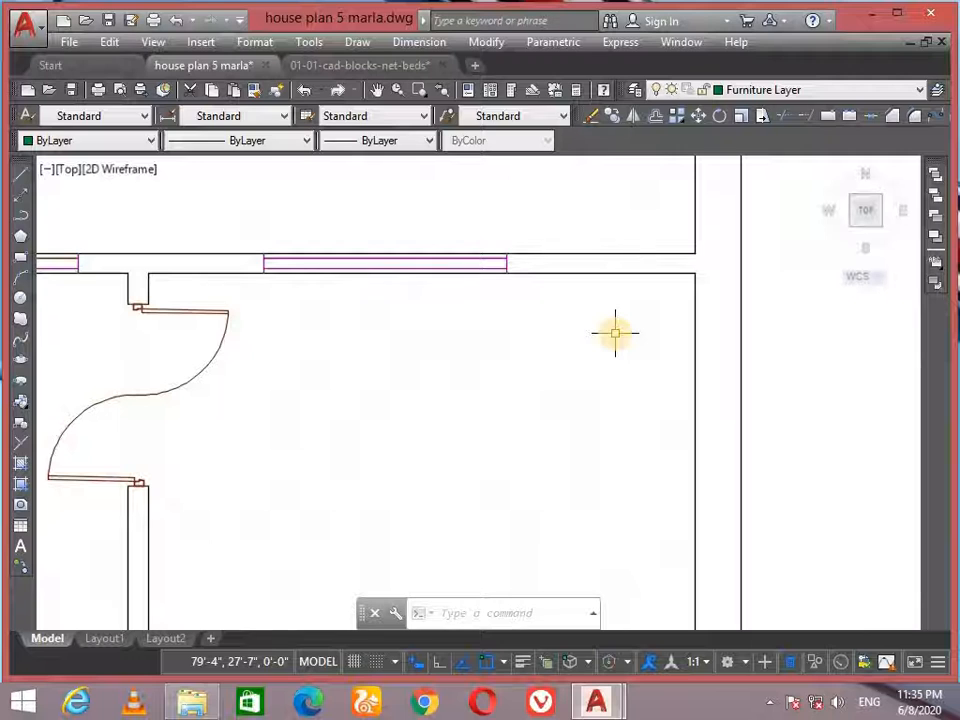
pyautogui.write('l')
pyautogui.press('Return')
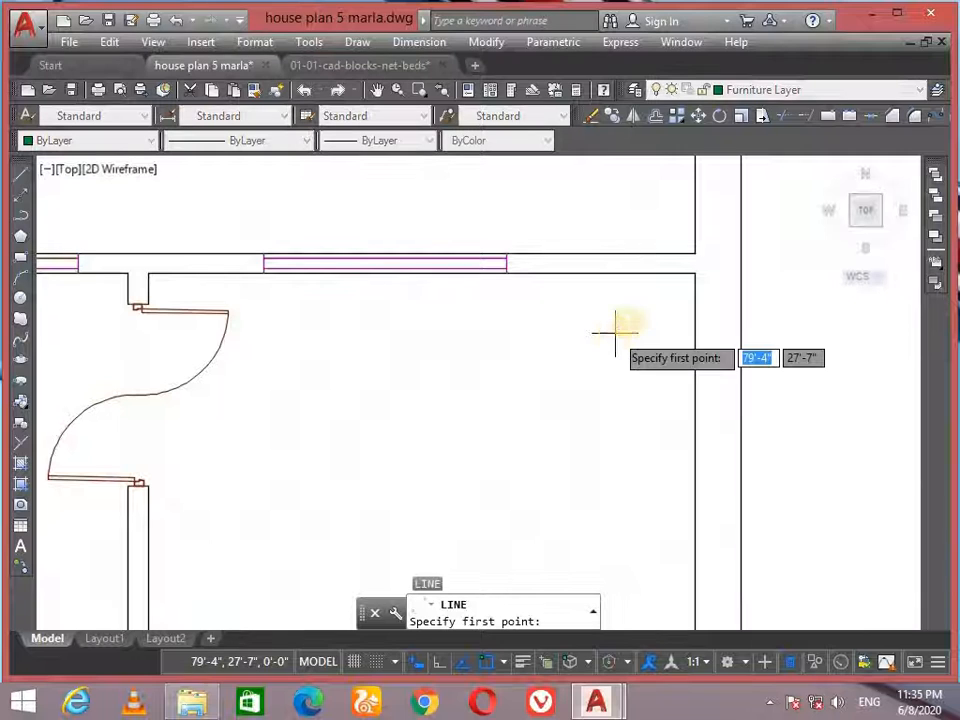
pyautogui.click(690, 273)
pyautogui.write("2'")
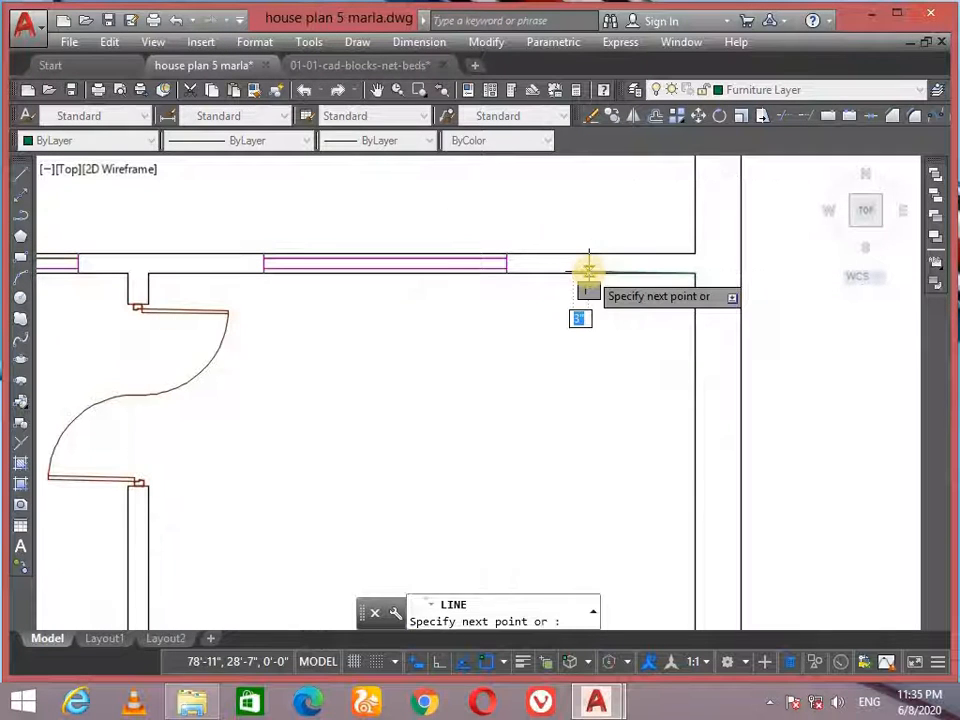
pyautogui.press('Return')
# Step: With ortho on, continue the line 6' down and across to the room's left wall, then end it
pyautogui.scroll(-3, 530, 320)
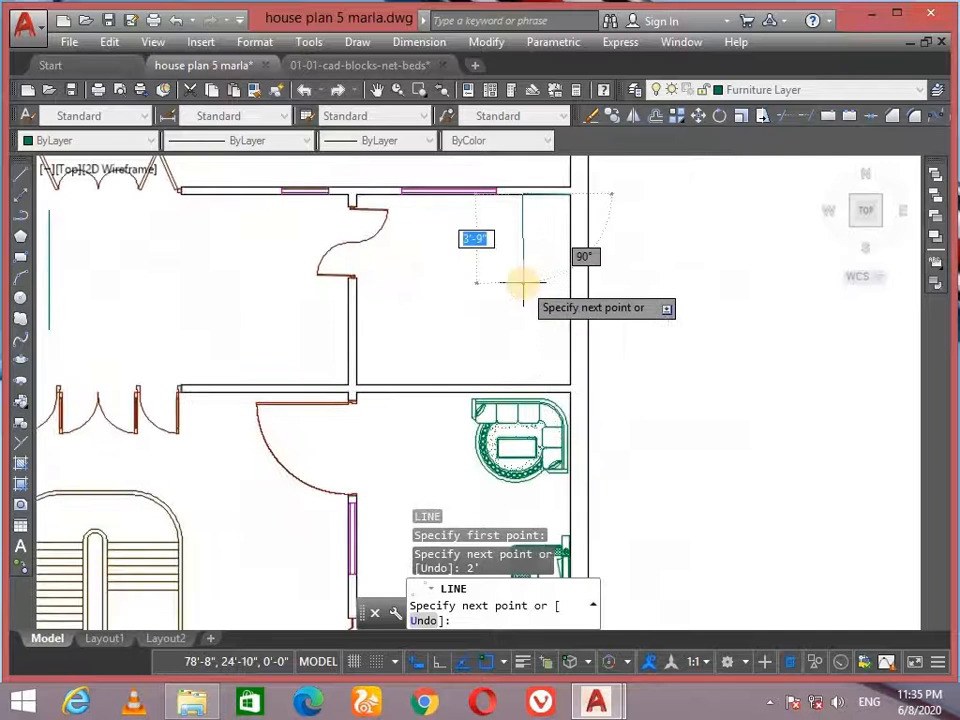
pyautogui.scroll(2, 522, 350)
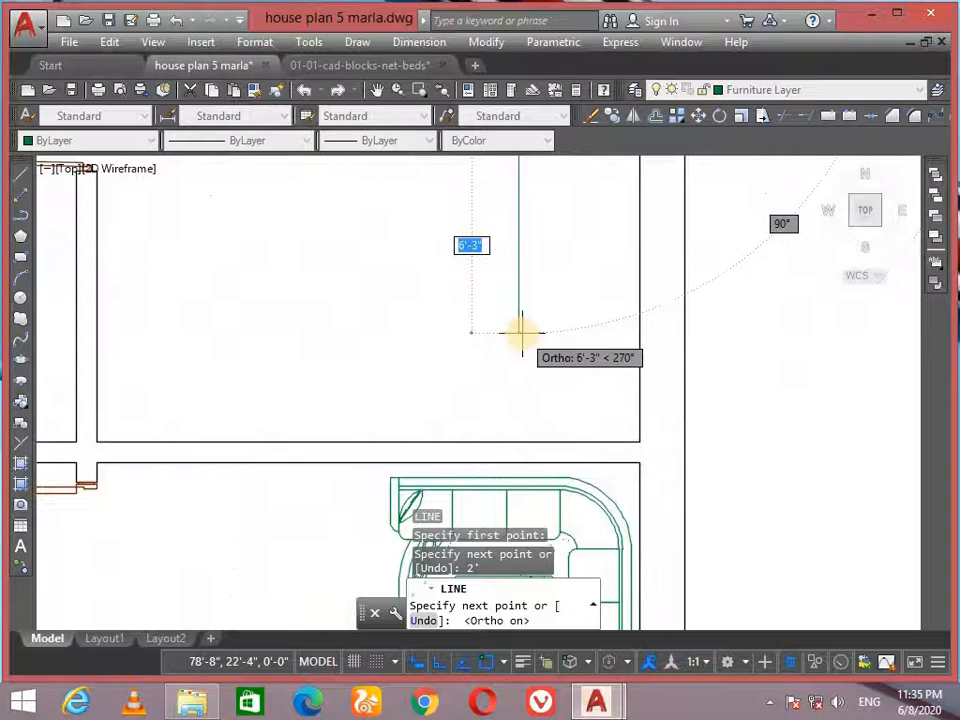
pyautogui.write("6'")
pyautogui.press('Return')
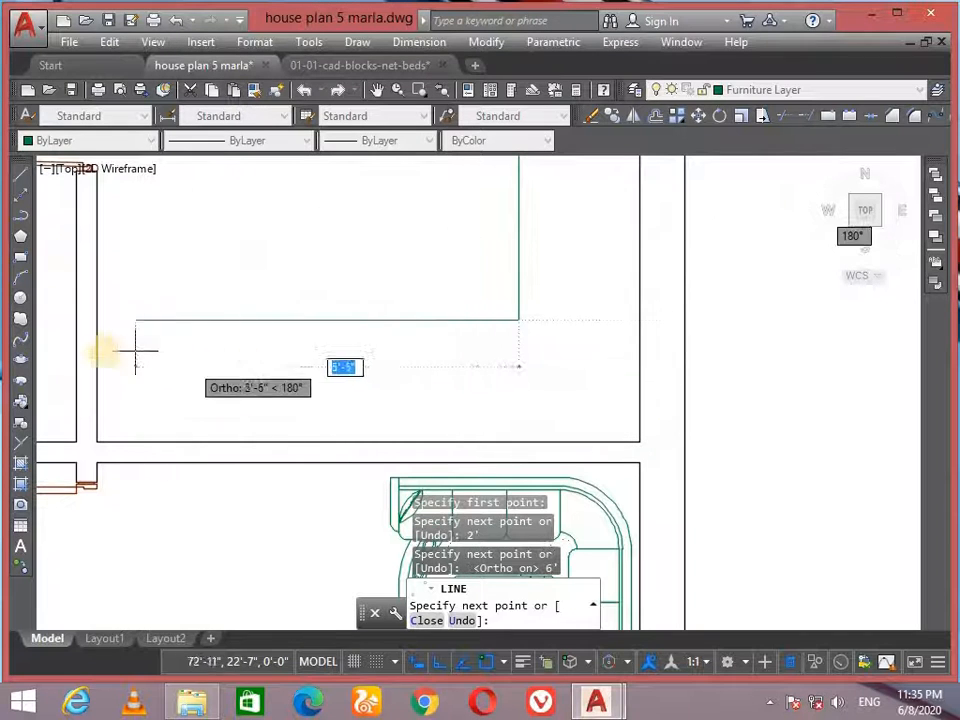
pyautogui.click(93, 320)
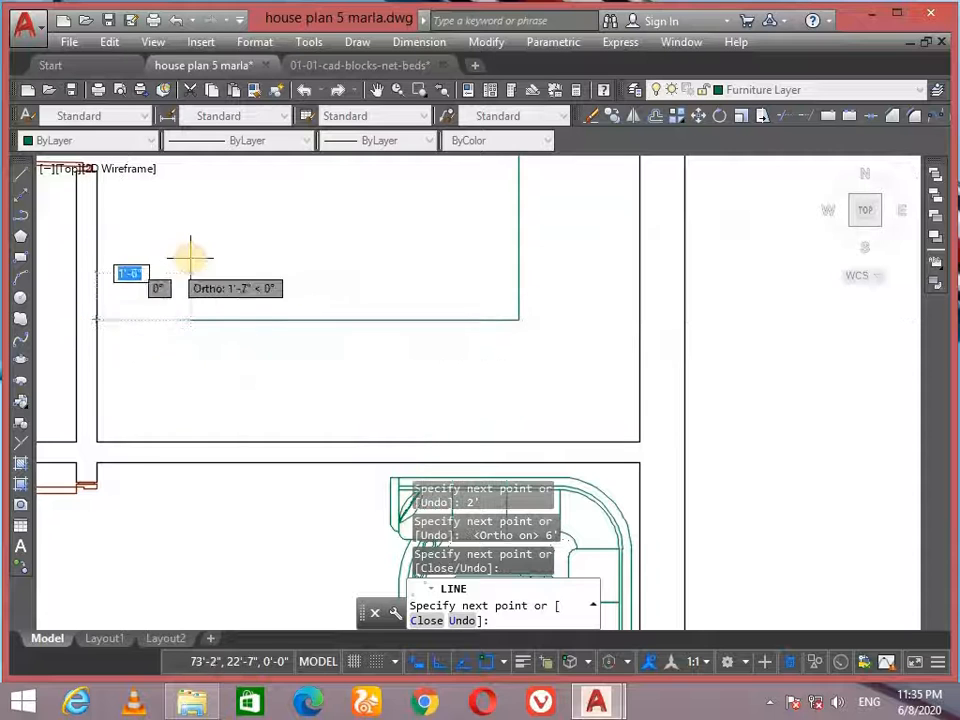
pyautogui.press('Escape')
# Step: Delete the 2' line segment along the room's upper wall
pyautogui.scroll(-5, 480, 268)
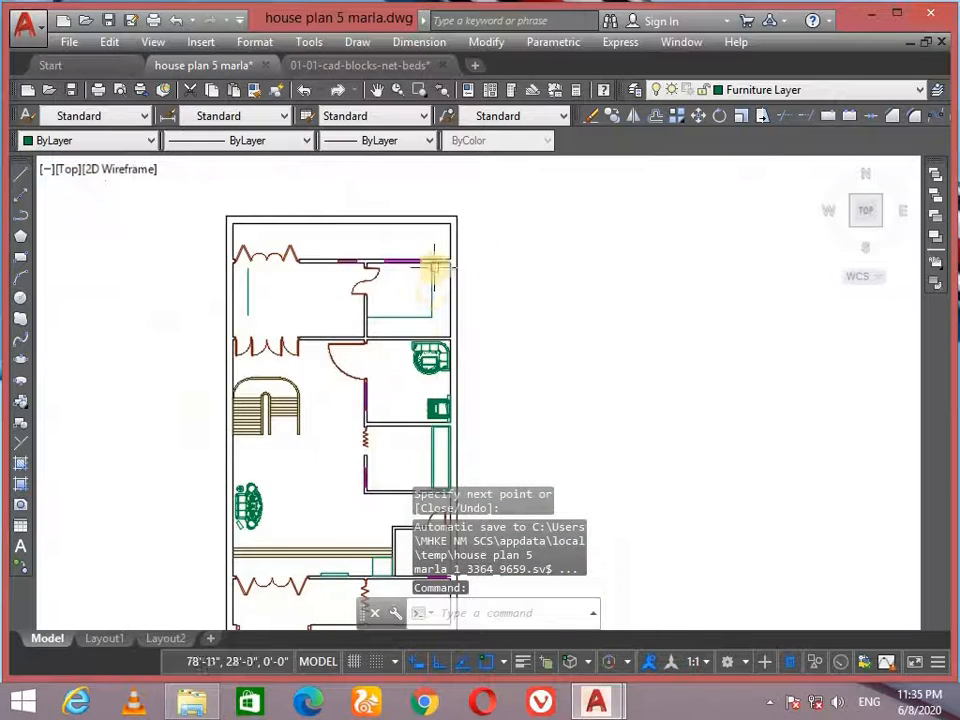
pyautogui.scroll(5, 440, 300)
pyautogui.moveTo(444, 308); pyautogui.dragTo(433, 378, button='middle')
pyautogui.scroll(4, 392, 272)
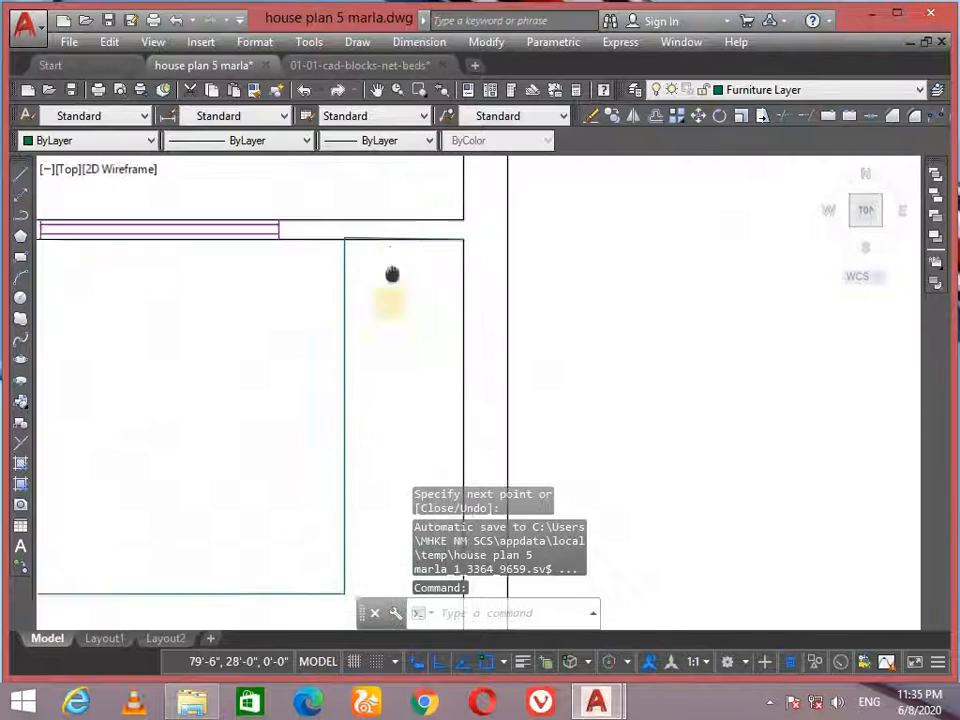
pyautogui.click(395, 268)
pyautogui.press('Delete')
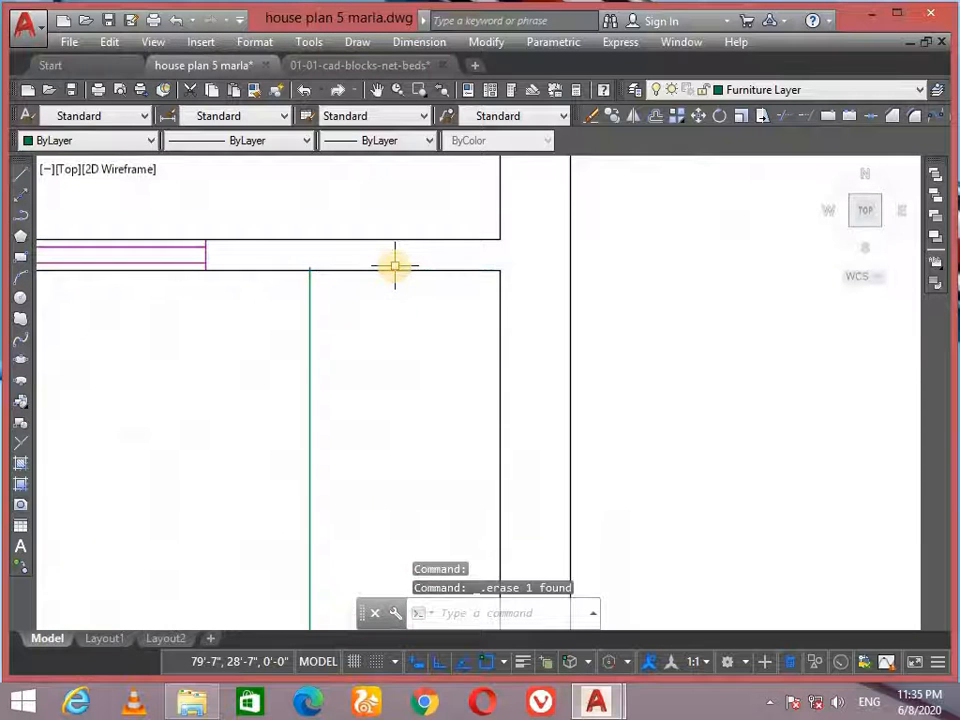
# Step: Fillet the corner between the vertical and horizontal lines in the room with a 2' radius
pyautogui.scroll(-2, 464, 298)
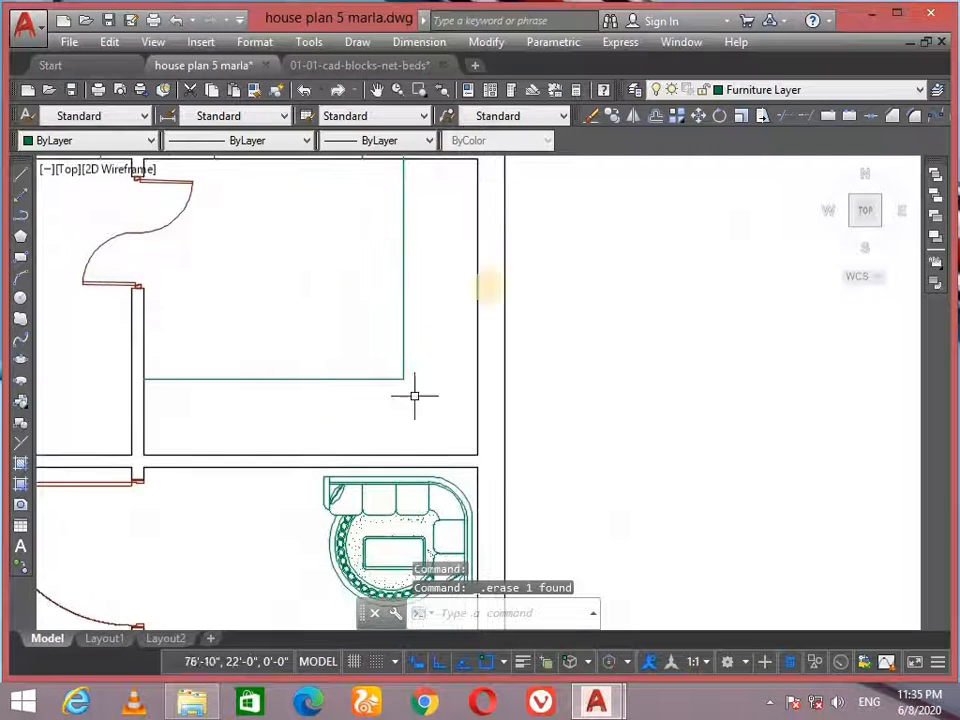
pyautogui.moveTo(399, 411); pyautogui.dragTo(366, 443, button='middle')
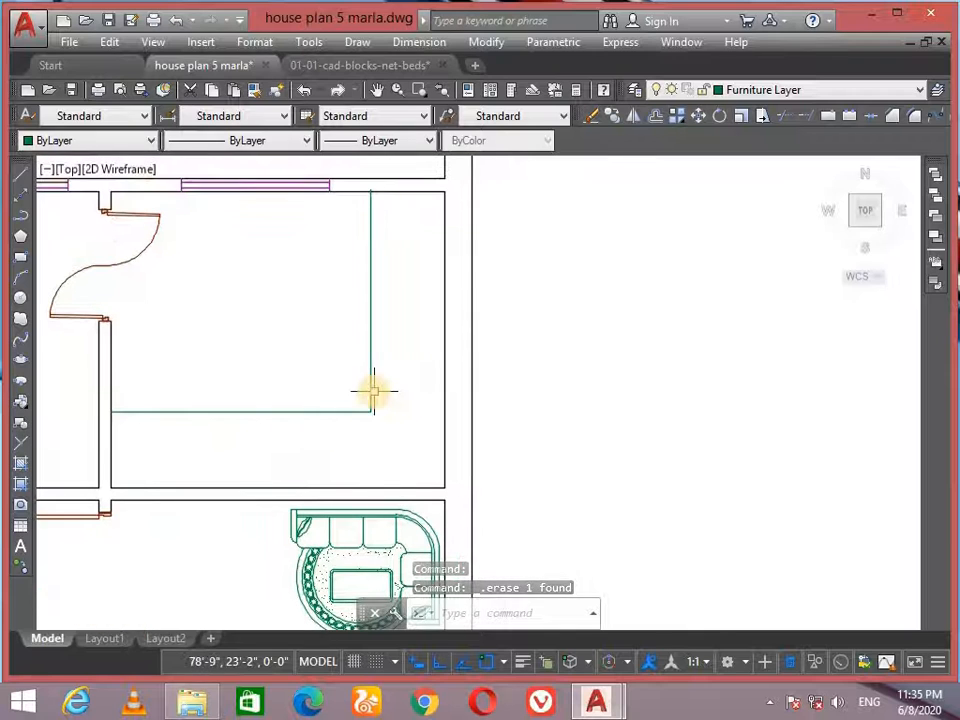
pyautogui.write('f')
pyautogui.press('Return')
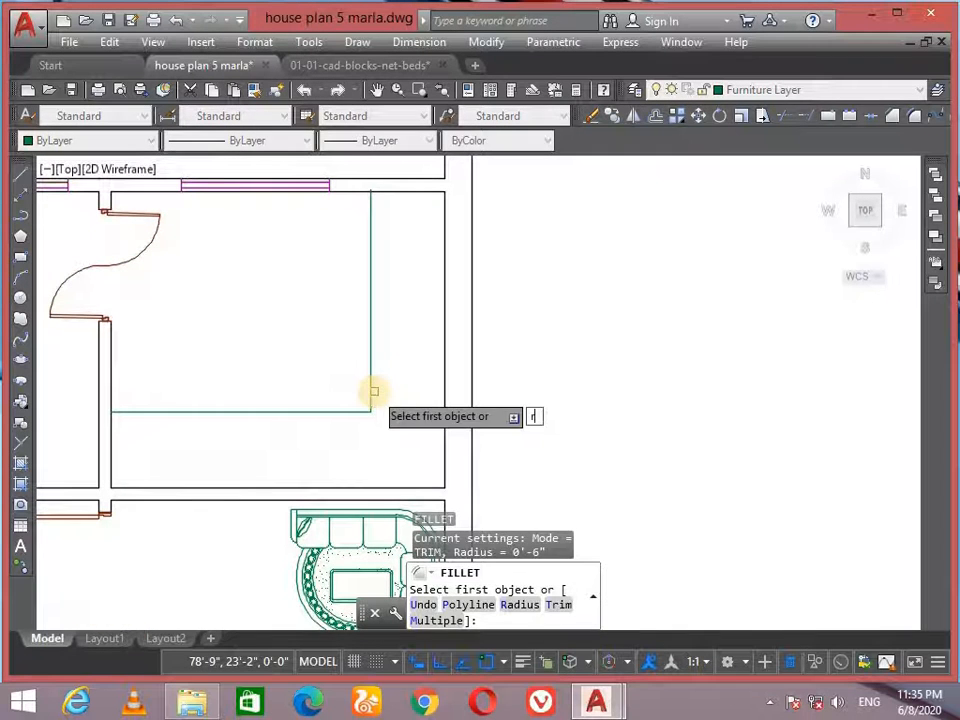
pyautogui.write('r')
pyautogui.press('Return')
pyautogui.write("2'")
pyautogui.press('Return')
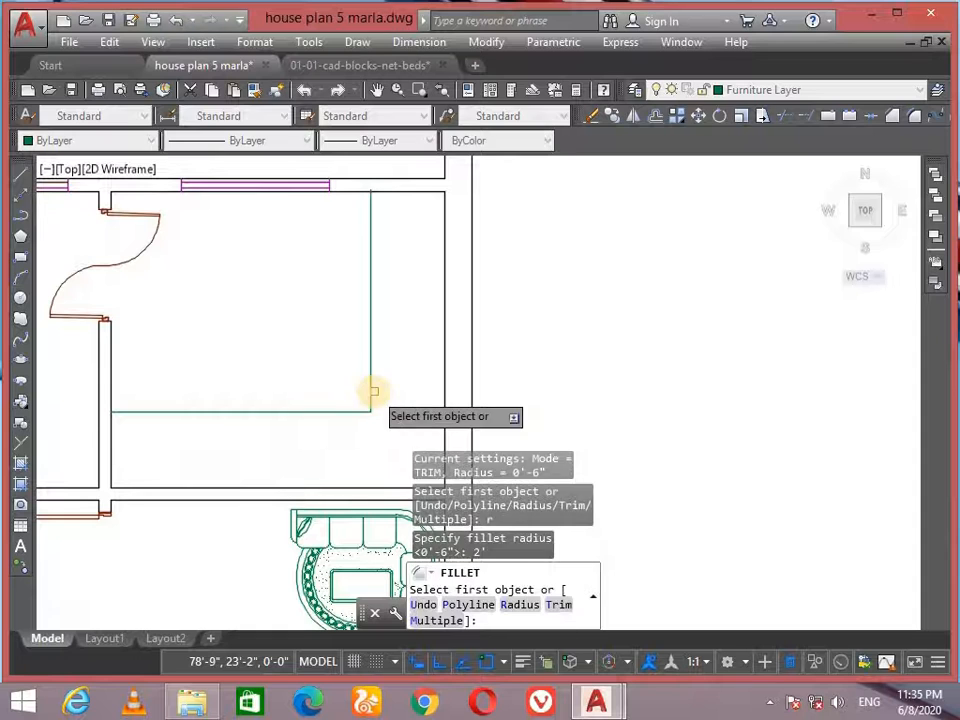
pyautogui.click(368, 388)
pyautogui.click(342, 412)
pyautogui.scroll(-2, 383, 390)
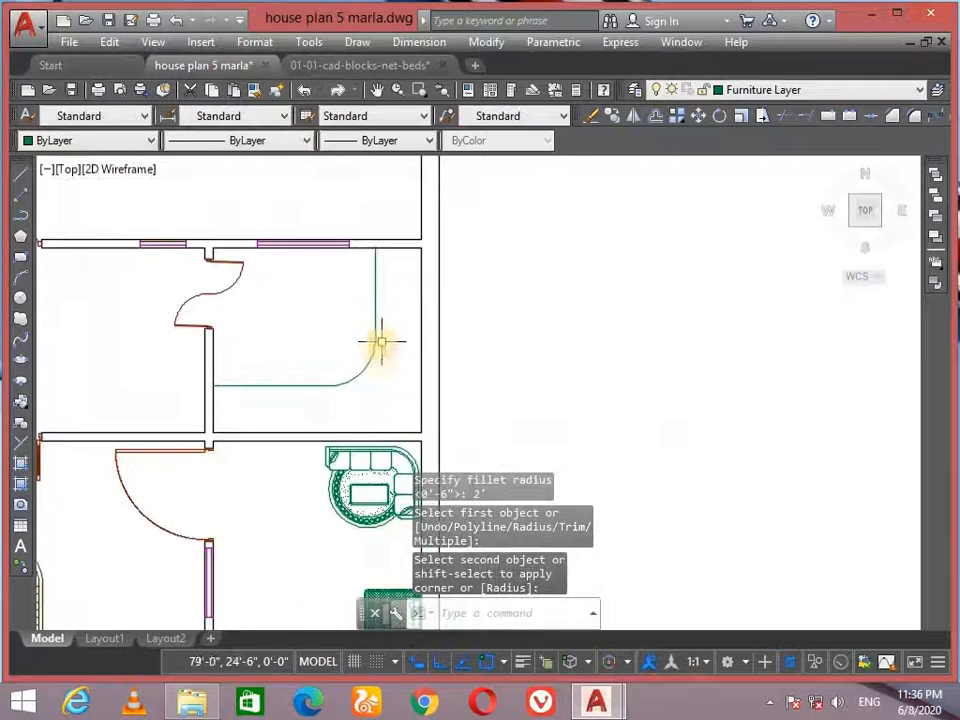
pyautogui.press('Return')
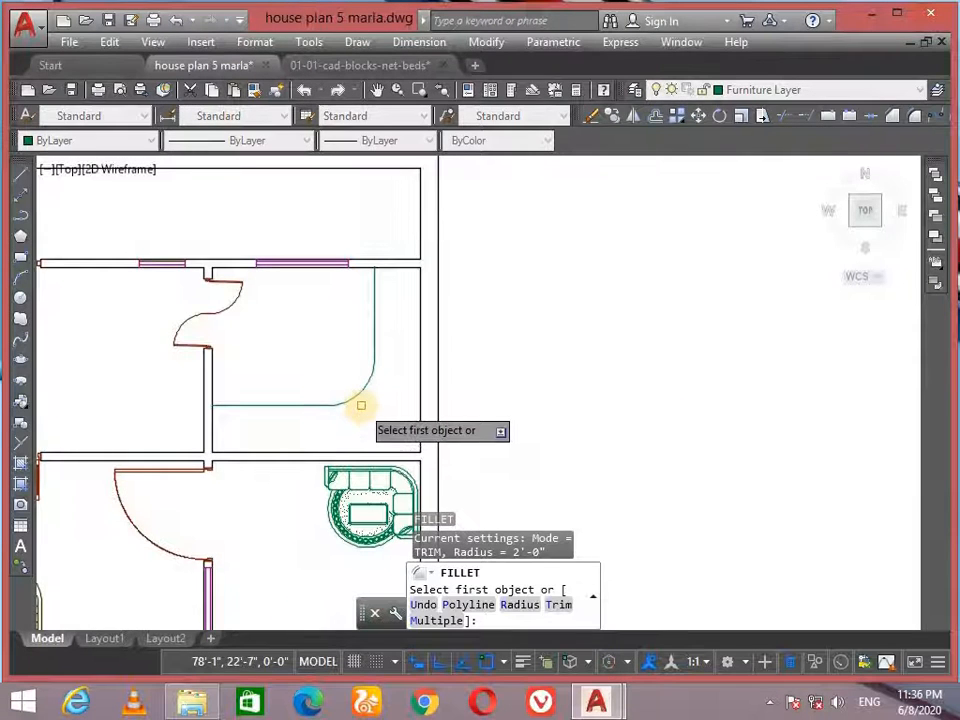
pyautogui.scroll(4, 364, 400)
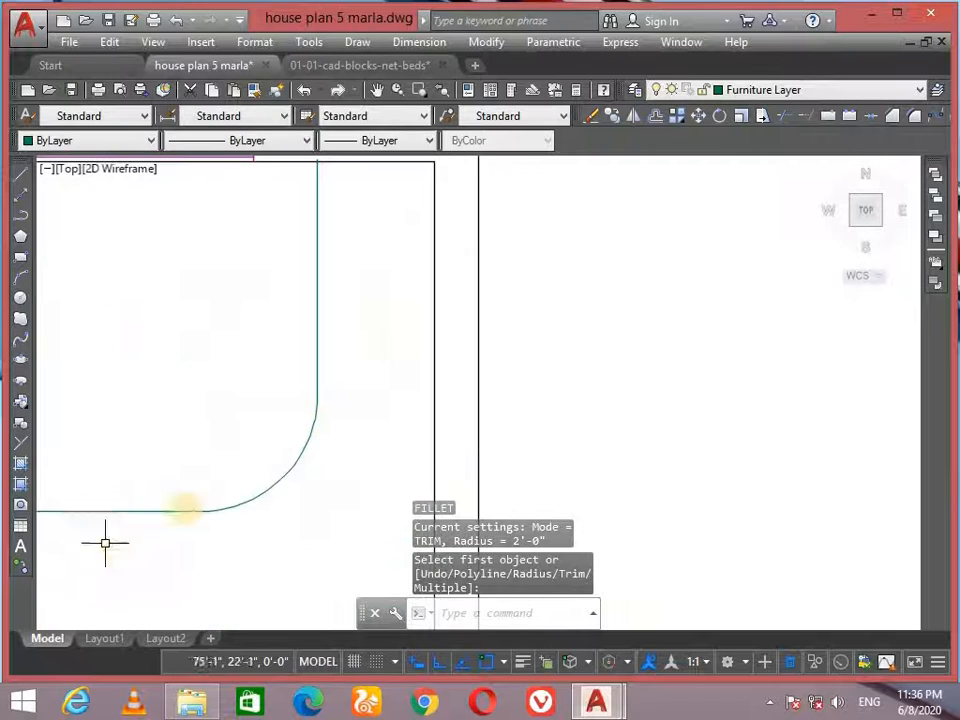
# Step: Start a line at the kitchen's inner lower left corner, below the filleted counter line
pyautogui.scroll(-4, 360, 446)
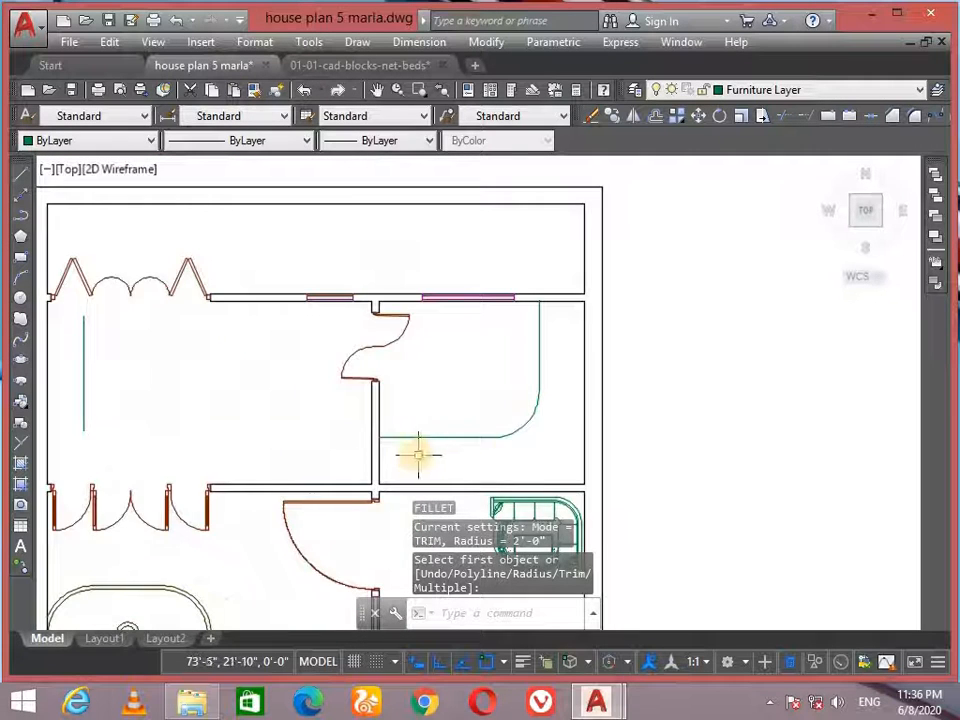
pyautogui.scroll(1, 446, 429)
pyautogui.moveTo(654, 249); pyautogui.dragTo(611, 312, button='middle')
pyautogui.moveTo(523, 399); pyautogui.dragTo(531, 305, button='middle')
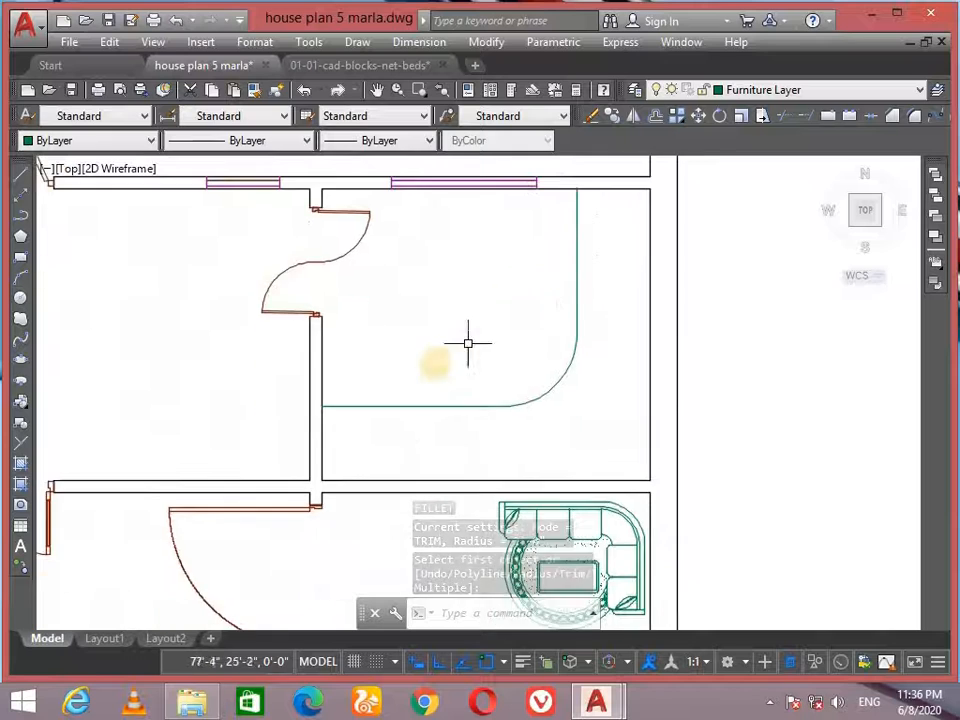
pyautogui.scroll(2, 435, 364)
pyautogui.moveTo(438, 362); pyautogui.dragTo(481, 246, button='middle')
pyautogui.write('l')
pyautogui.press('Return')
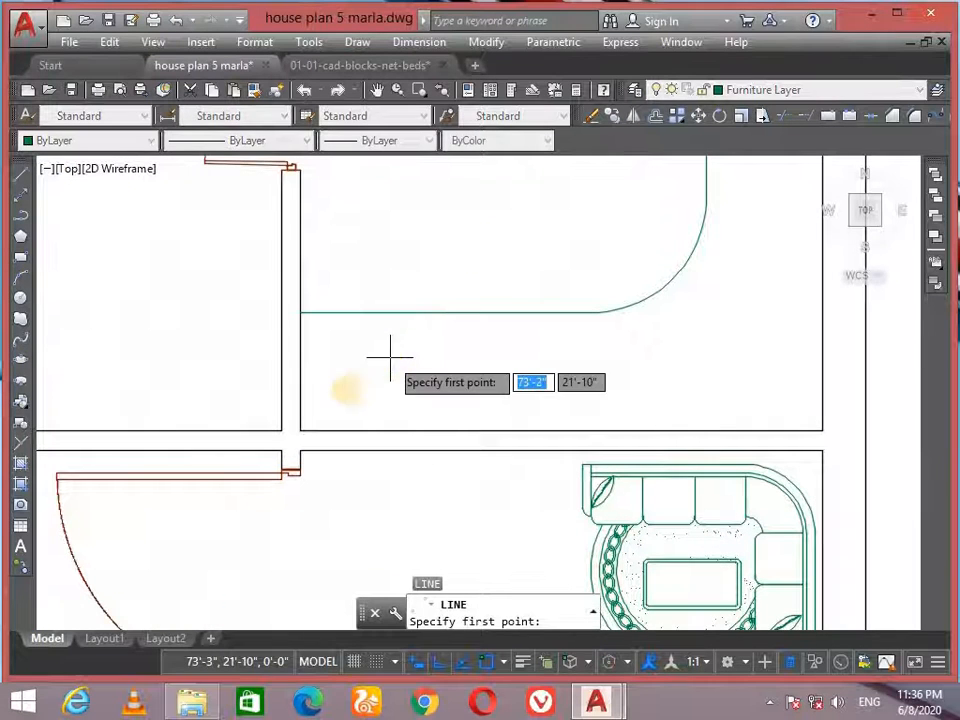
pyautogui.click(300, 430)
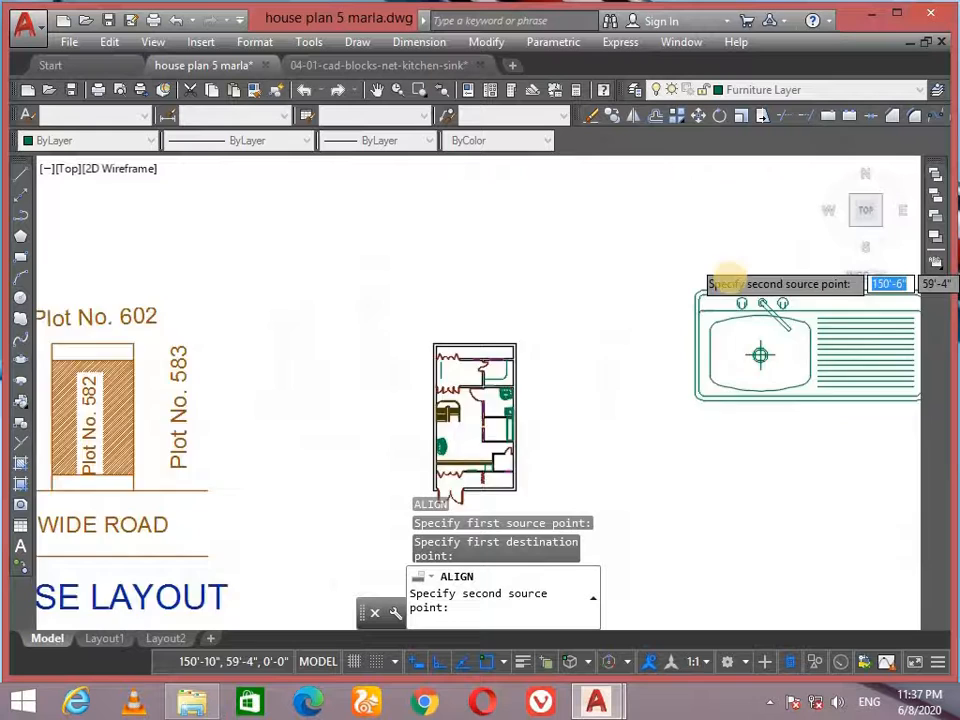
# Step: Complete the sink's alignment by matching its upper left corner to the guide line's right end on the kitchen's lower wall, with scaling; select the block
pyautogui.scroll(5, 760, 354)
pyautogui.click(534, 389)
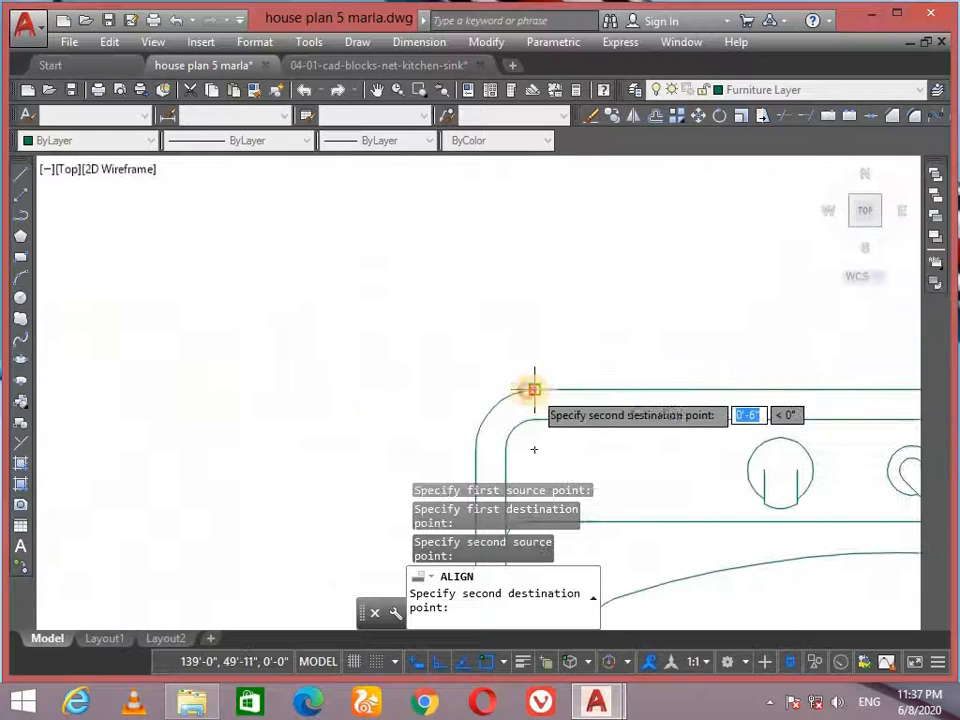
pyautogui.scroll(-4, 450, 400)
pyautogui.scroll(8, 440, 300)
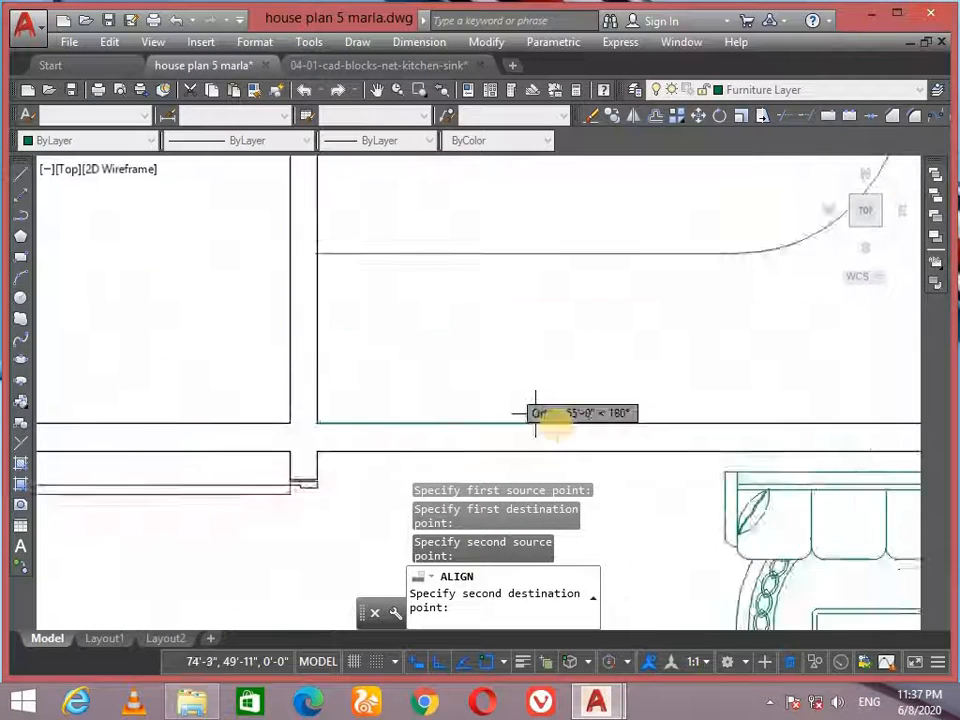
pyautogui.scroll(2, 535, 413)
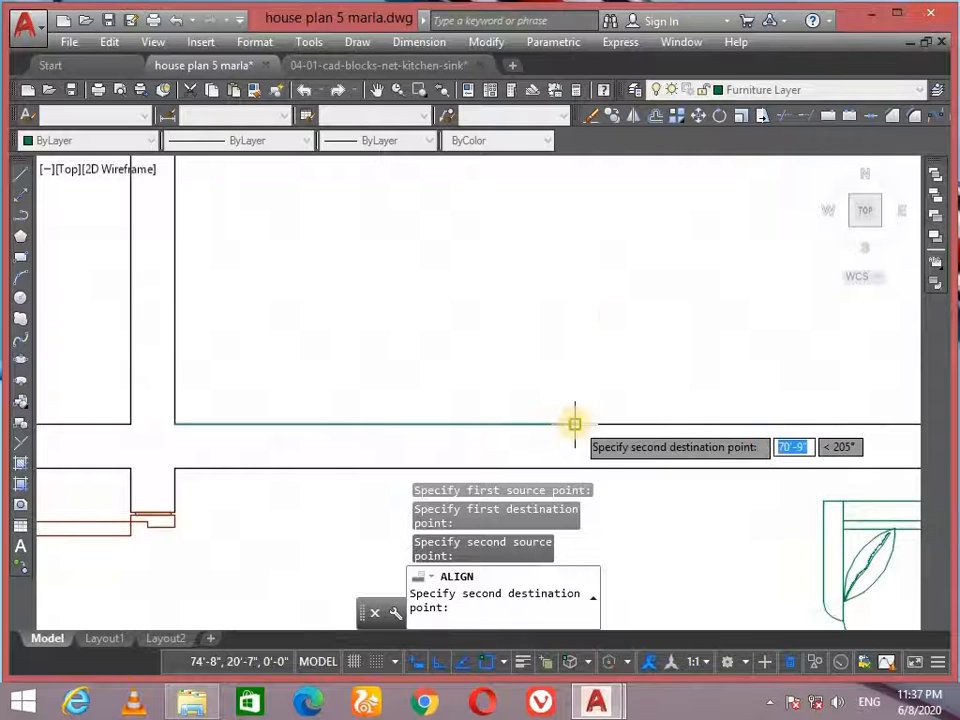
pyautogui.click(575, 424)
pyautogui.press('Return')
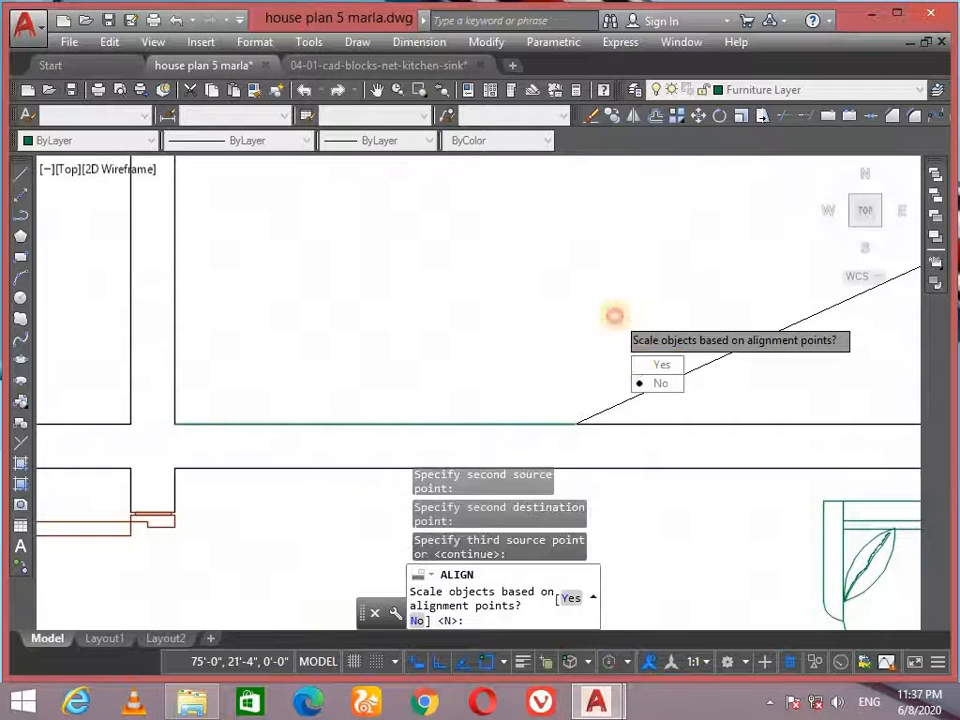
pyautogui.write('y')
pyautogui.press('Return')
pyautogui.click(600, 246)
pyautogui.click(537, 298)
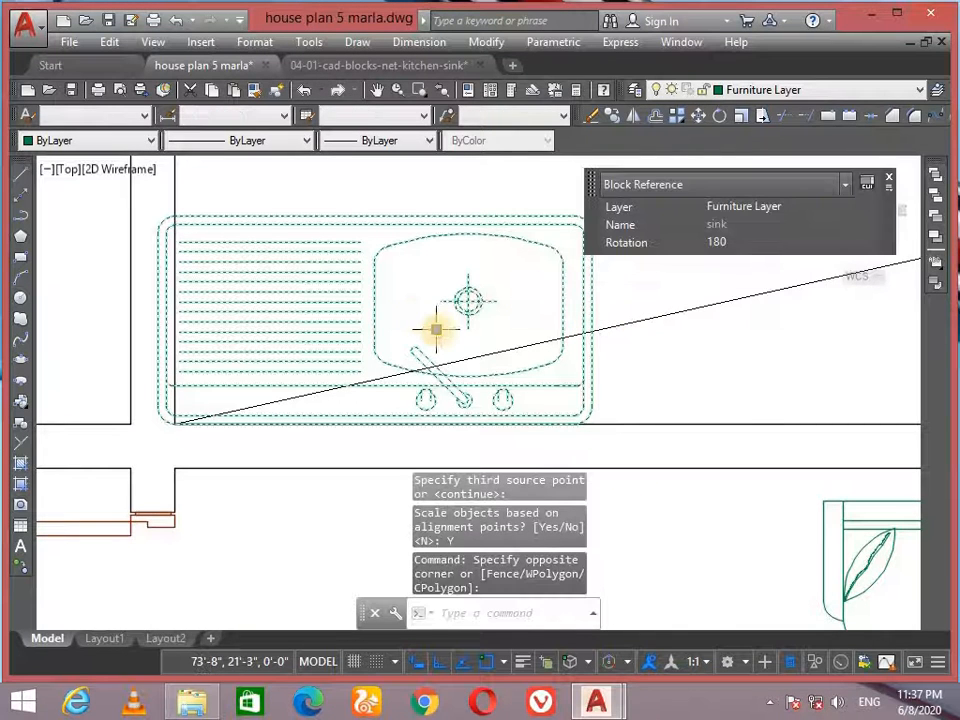
# Step: Switch to the Blocks folder in File Explorer and open 05-01-WC.dwg
pyautogui.hotkey('alt', 'Tab')
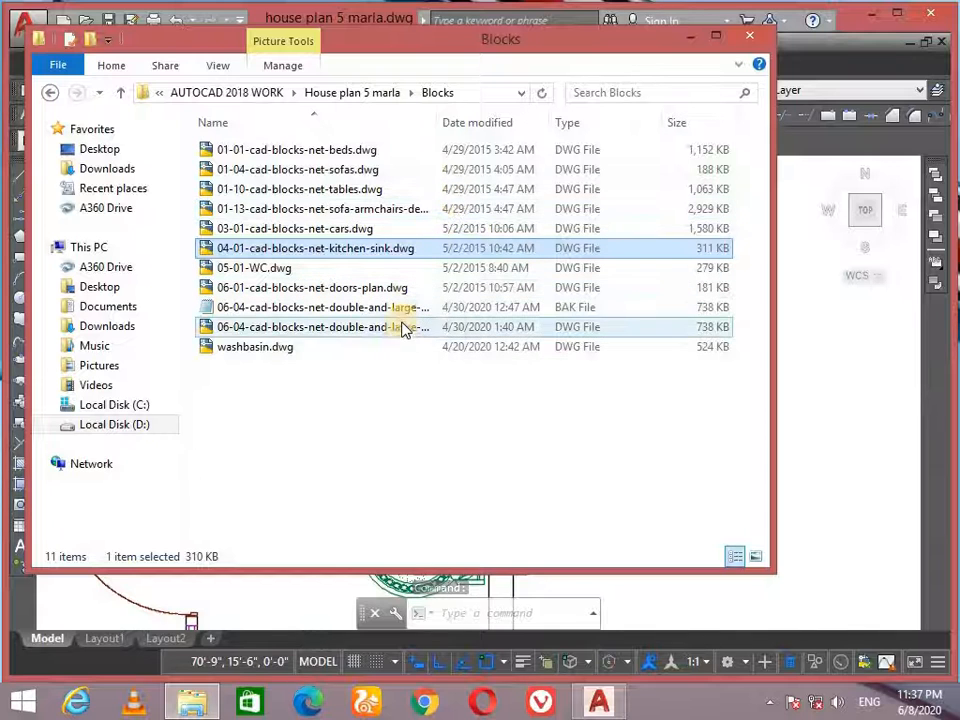
pyautogui.click(350, 347)
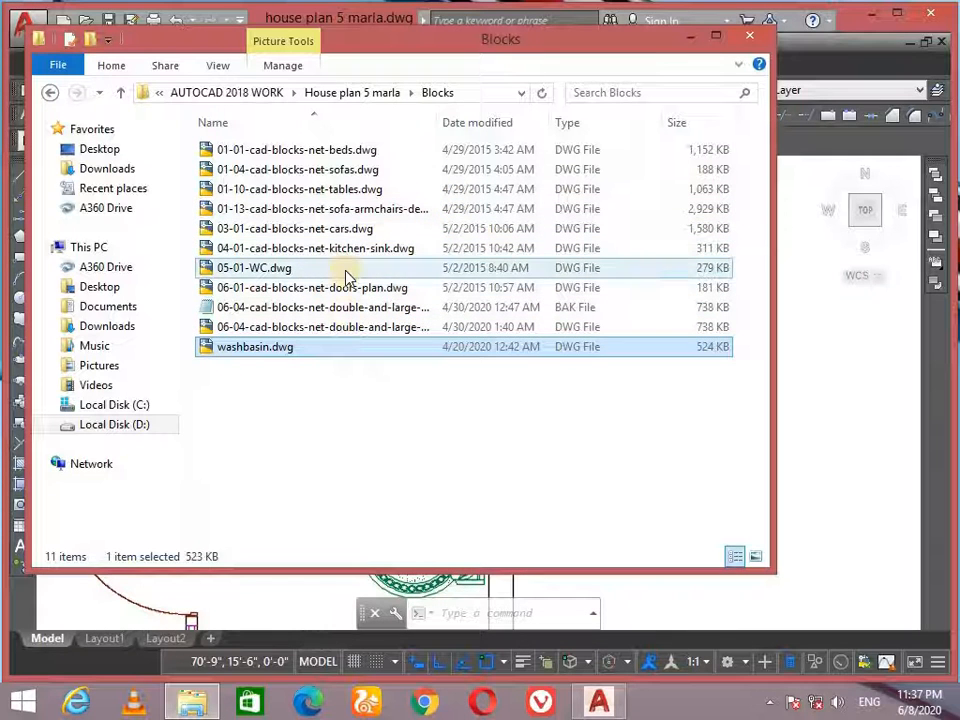
pyautogui.click(347, 268)
pyautogui.hotkey('alt', 'Tab')
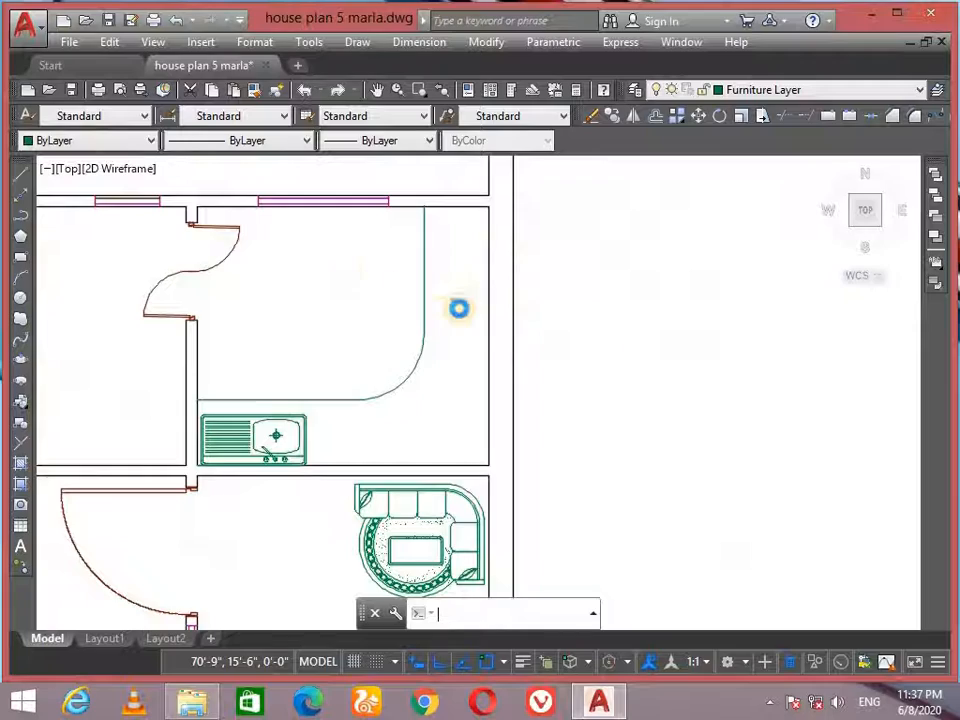
pyautogui.scroll(-2, 525, 366)
pyautogui.moveTo(522, 364); pyautogui.dragTo(506, 308, button='middle')
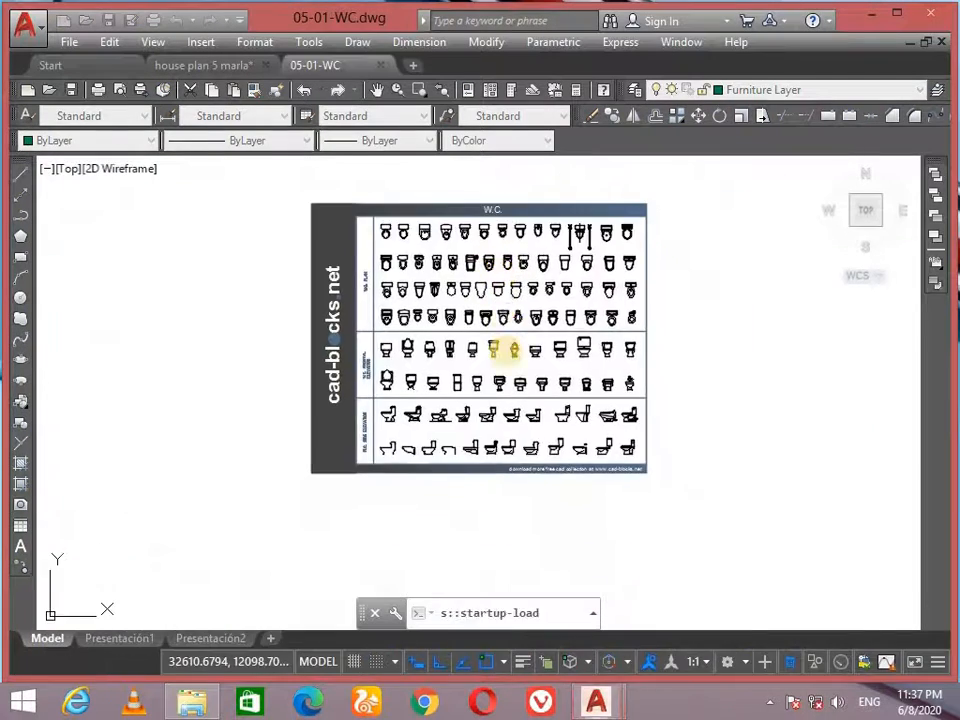
# Step: Copy the first toilet in the third row of the W.C. plan symbols
pyautogui.scroll(3, 503, 350)
pyautogui.scroll(2, 467, 336)
pyautogui.scroll(-3, 343, 306)
pyautogui.scroll(4, 354, 386)
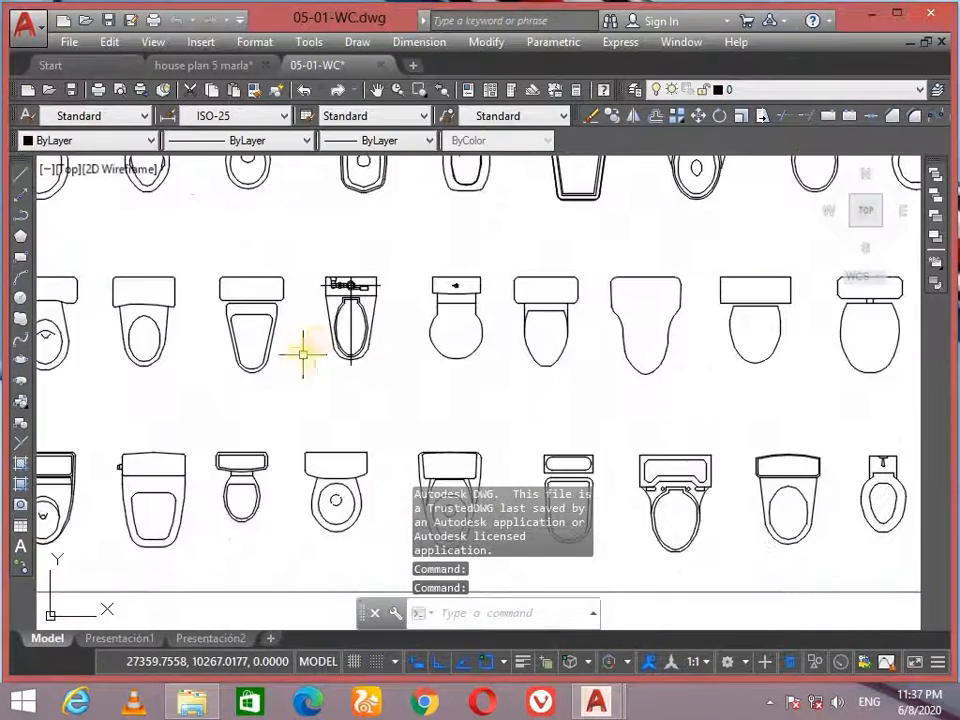
pyautogui.scroll(-2, 282, 297)
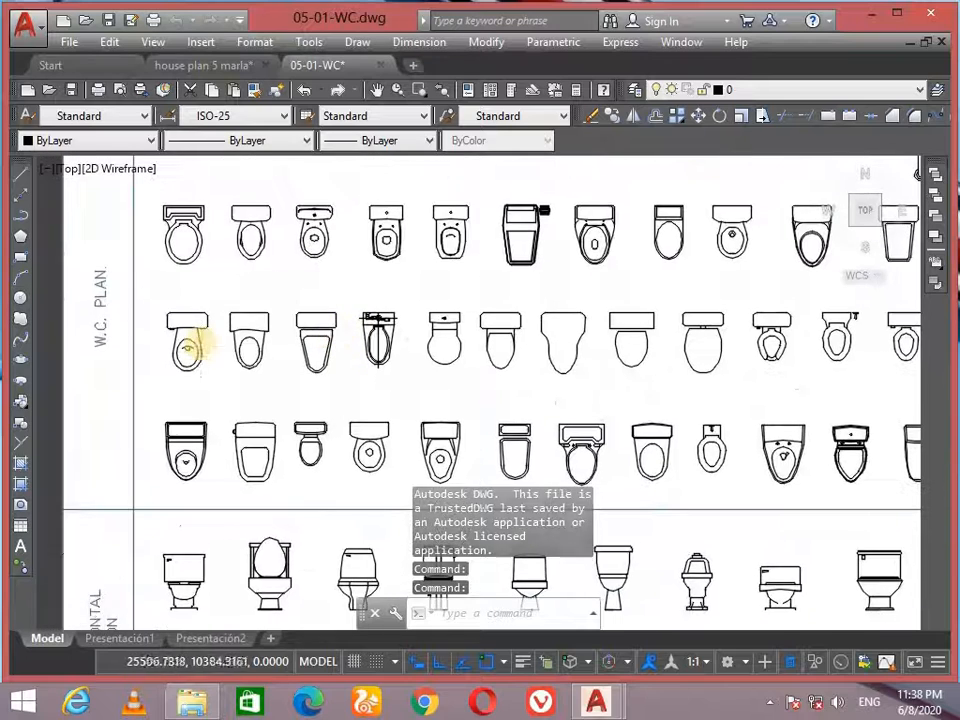
pyautogui.scroll(3, 195, 345)
pyautogui.click(150, 375)
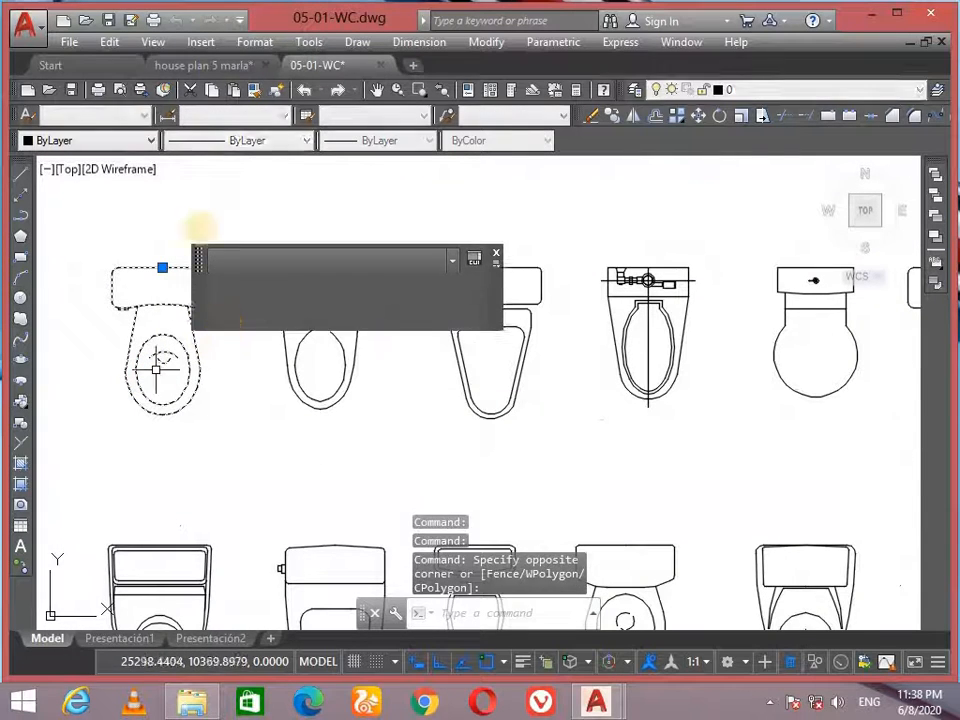
pyautogui.hotkey('ctrl', 'c')
# Step: Paste the copied toilet into the house plan 5 marla drawing, in the empty area beside the floor plan
pyautogui.click(203, 65)
pyautogui.scroll(-4, 336, 358)
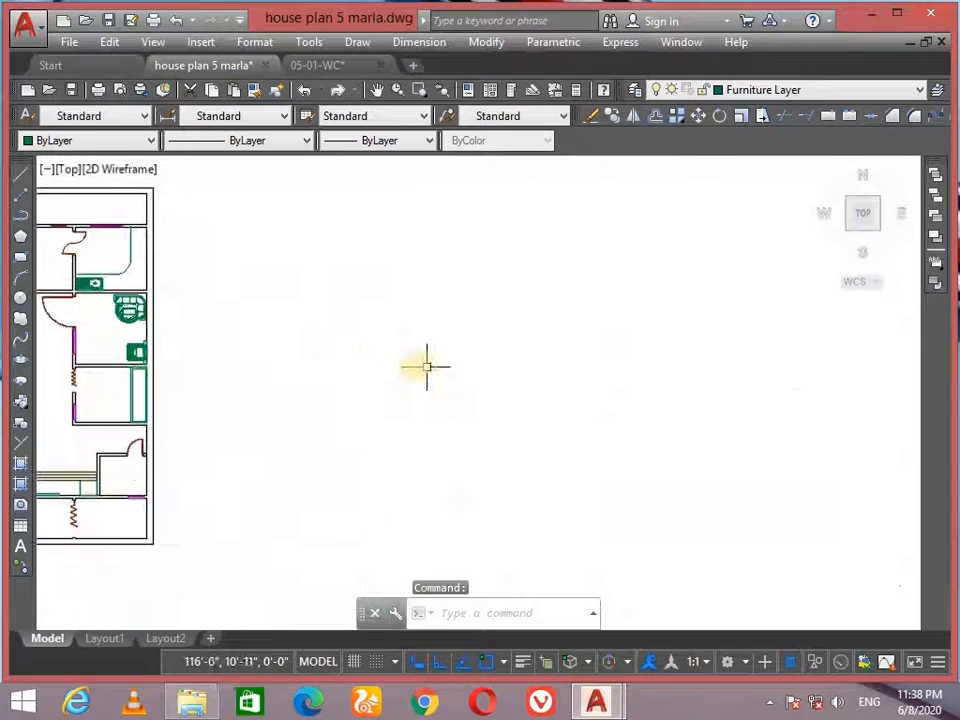
pyautogui.hotkey('ctrl', 'v')
pyautogui.click(332, 452)
pyautogui.scroll(-3, 435, 396)
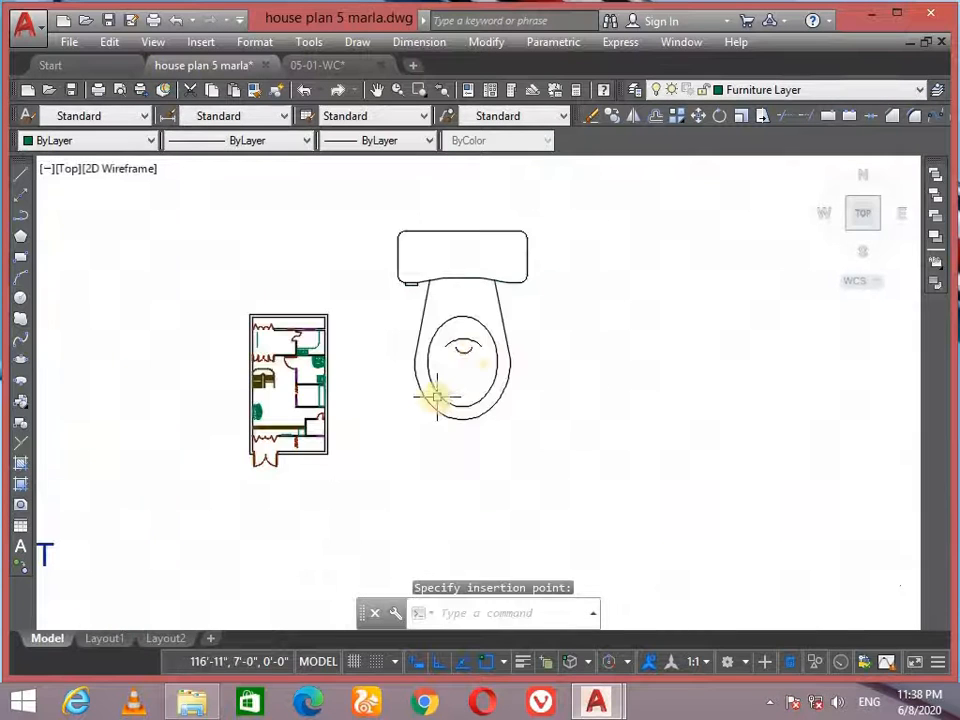
# Step: Explode the pasted toilet and move all of its parts to the Furniture Layer
pyautogui.click(586, 228)
pyautogui.click(497, 310)
pyautogui.write('x')
pyautogui.press('Return')
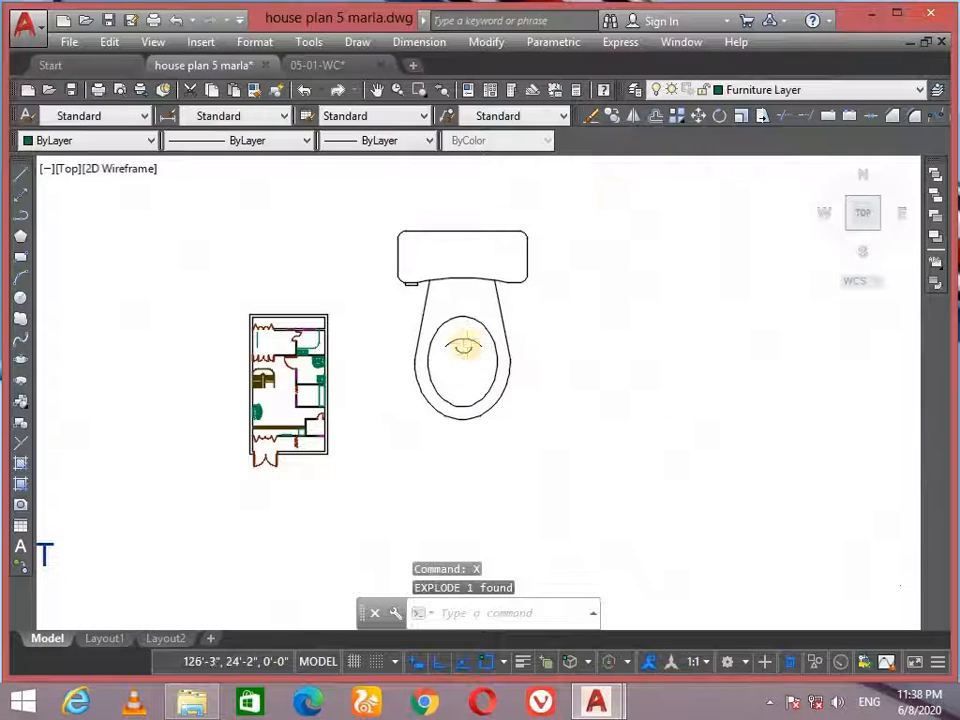
pyautogui.click(618, 184)
pyautogui.click(378, 438)
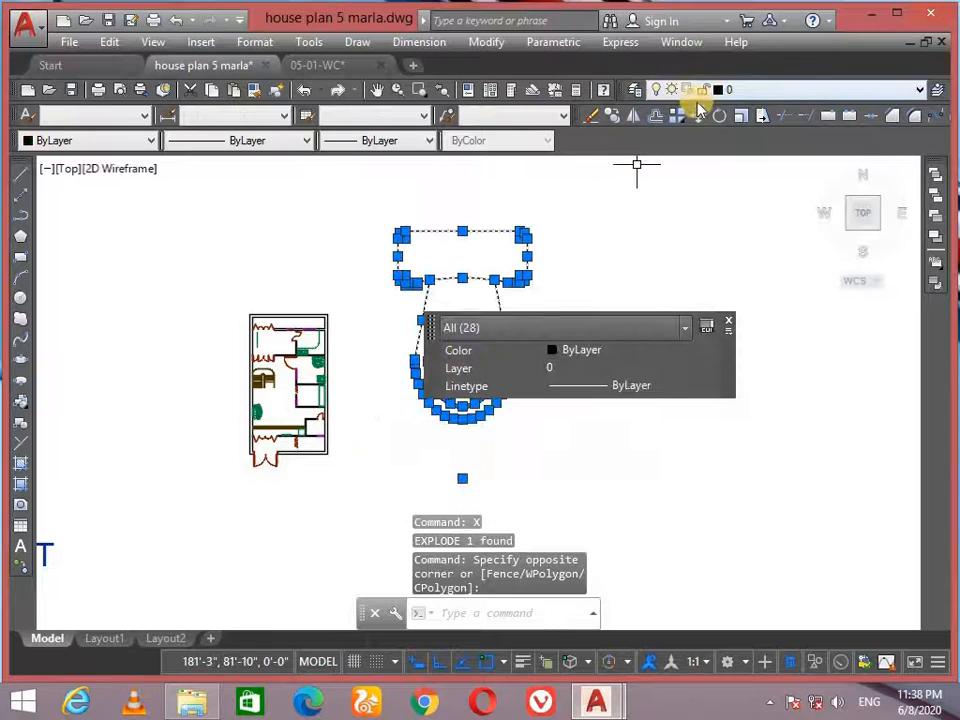
pyautogui.click(730, 93)
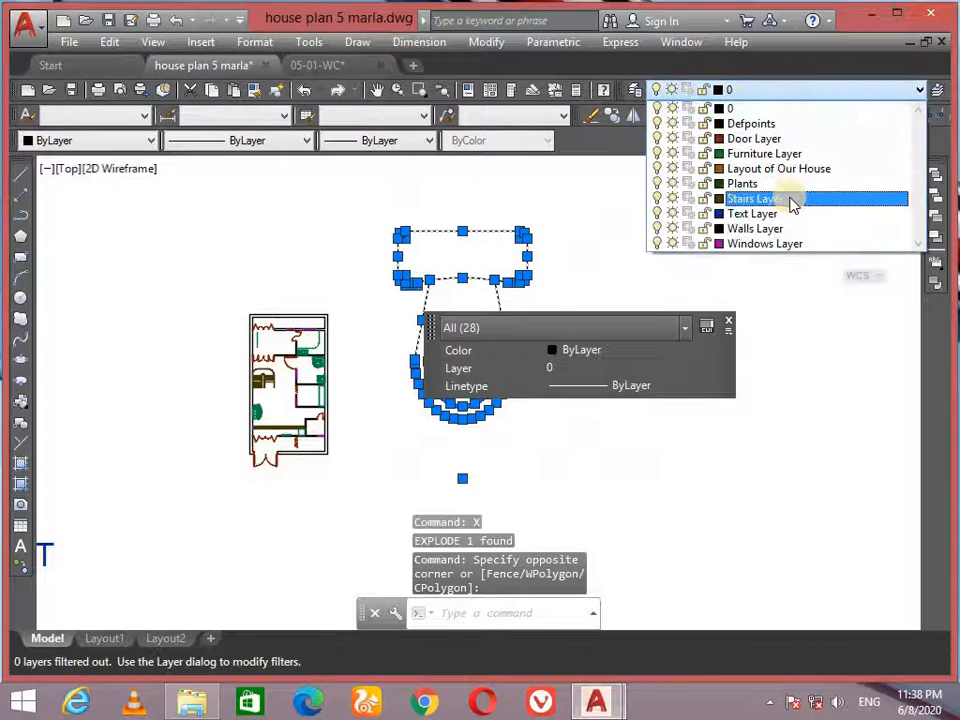
pyautogui.click(763, 153)
# Step: Define the selected toilet parts as a block named WC, with its base point picked inside the tank
pyautogui.write('b')
pyautogui.press('Return')
pyautogui.write('WC')
pyautogui.click(440, 257)
pyautogui.click(440, 262)
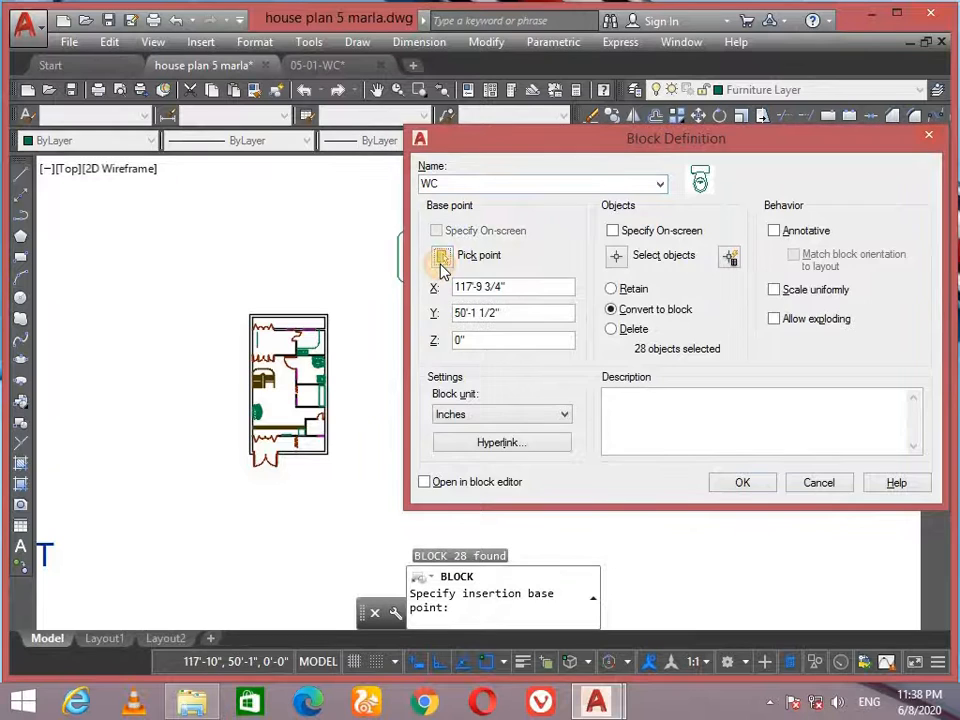
pyautogui.click(743, 484)
# Step: Examine the small room beside the stepped lines and the bedroom above it for a place for the toilet
pyautogui.scroll(5, 390, 397)
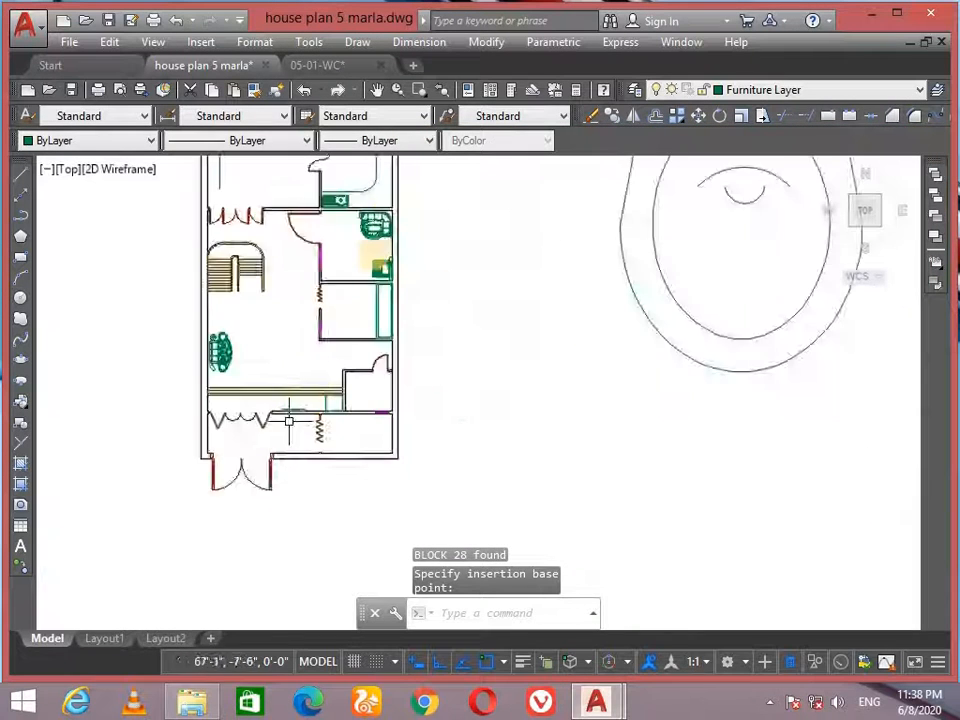
pyautogui.scroll(-4, 390, 397)
pyautogui.scroll(4, 371, 480)
pyautogui.scroll(-3, 366, 450)
pyautogui.scroll(5, 371, 505)
pyautogui.scroll(2, 274, 437)
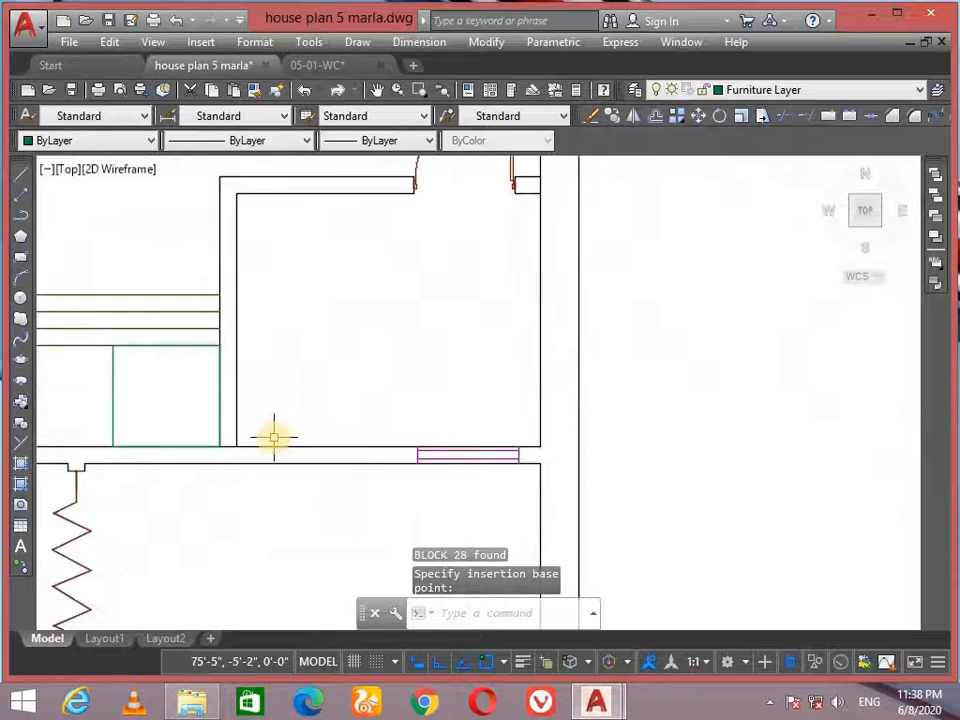
pyautogui.scroll(-4, 300, 299)
pyautogui.scroll(-2, 295, 340)
pyautogui.scroll(4, 287, 386)
pyautogui.scroll(-4, 320, 395)
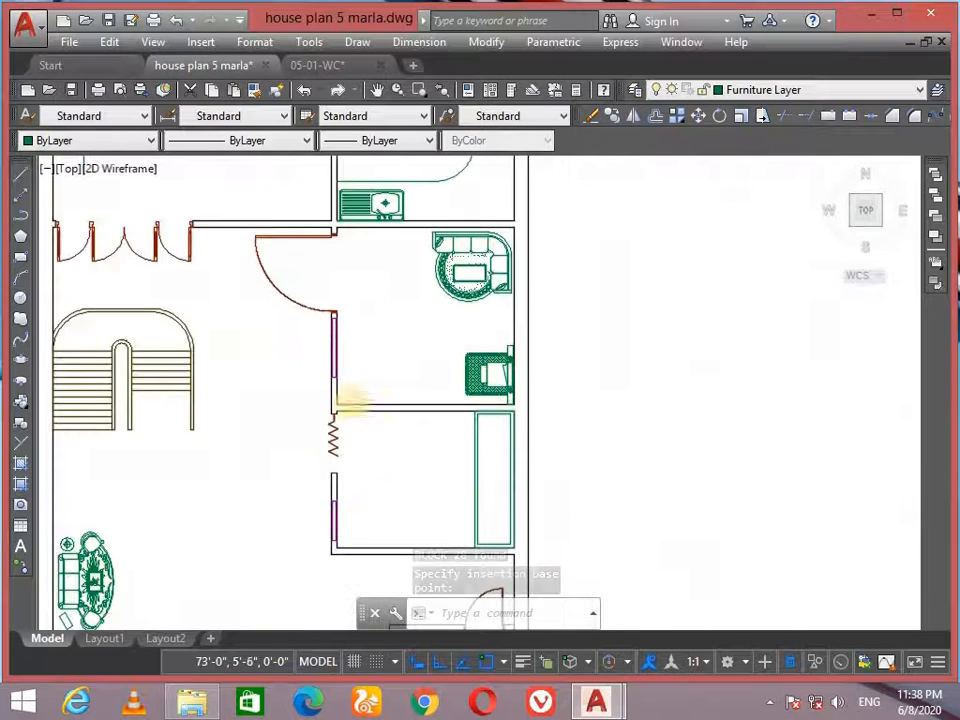
# Step: Draw a line 4' right from the lower end of the bedroom's left window, continued down to the lower wall
pyautogui.scroll(4, 343, 380)
pyautogui.scroll(2, 340, 390)
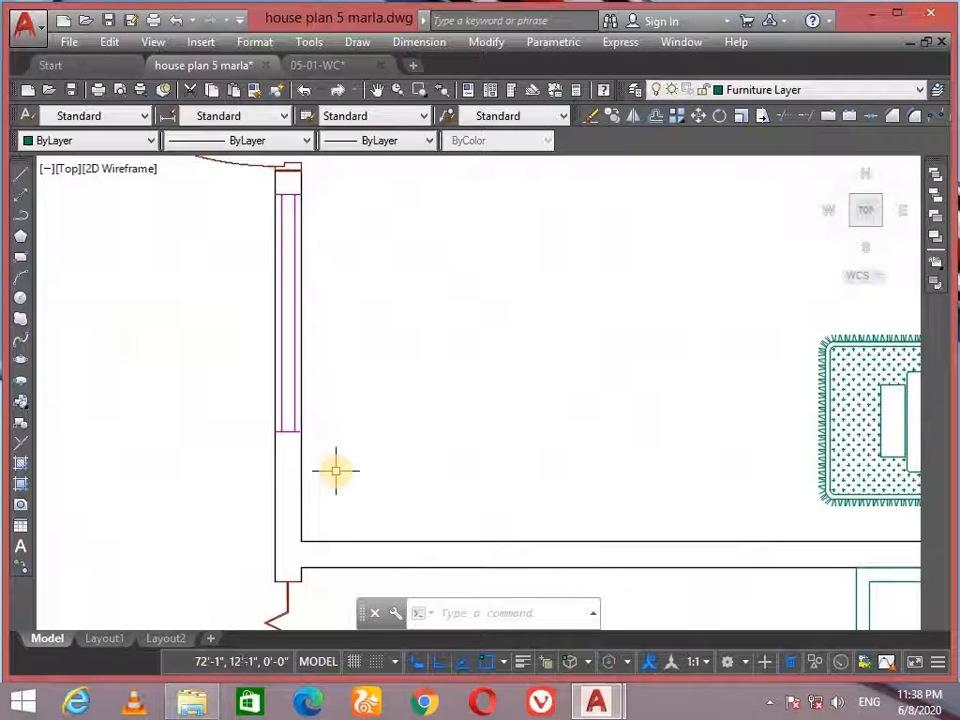
pyautogui.write('l')
pyautogui.press('Return')
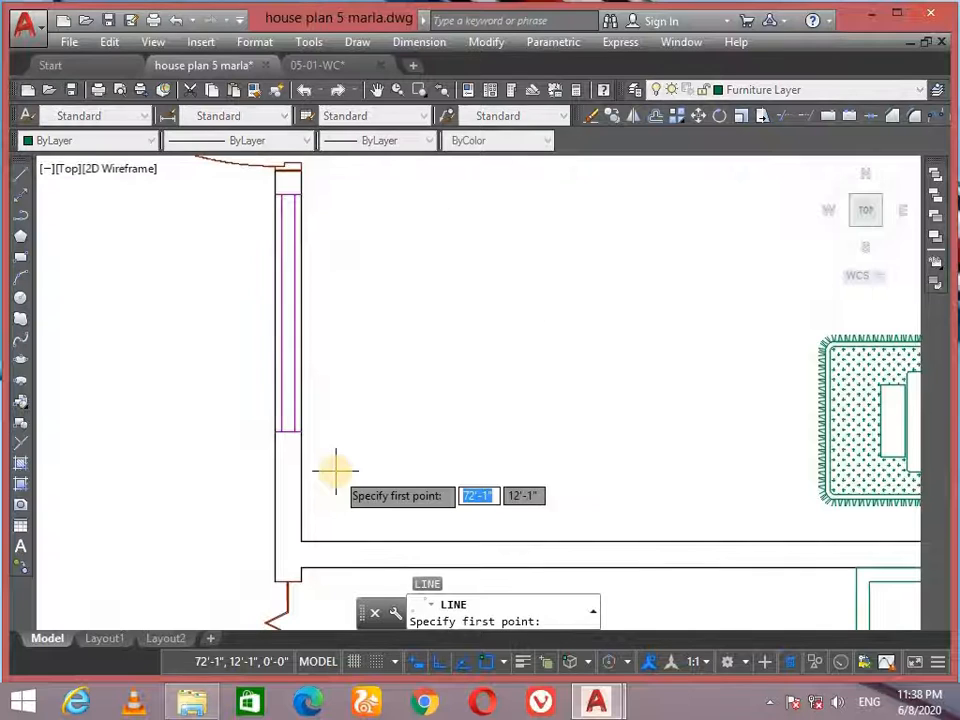
pyautogui.click(301, 432)
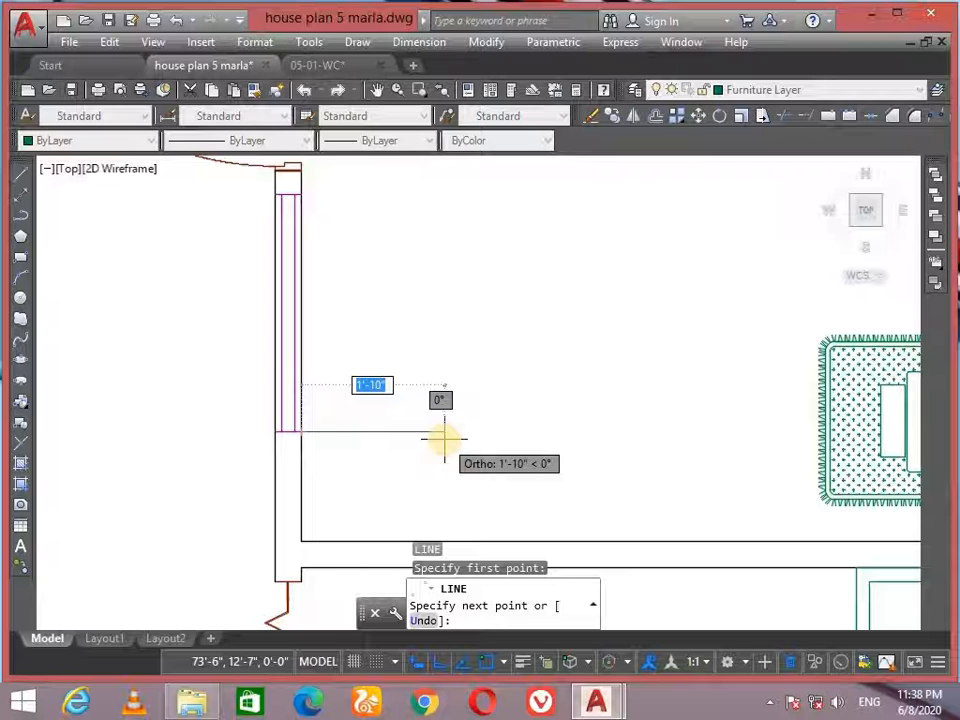
pyautogui.press('Return')
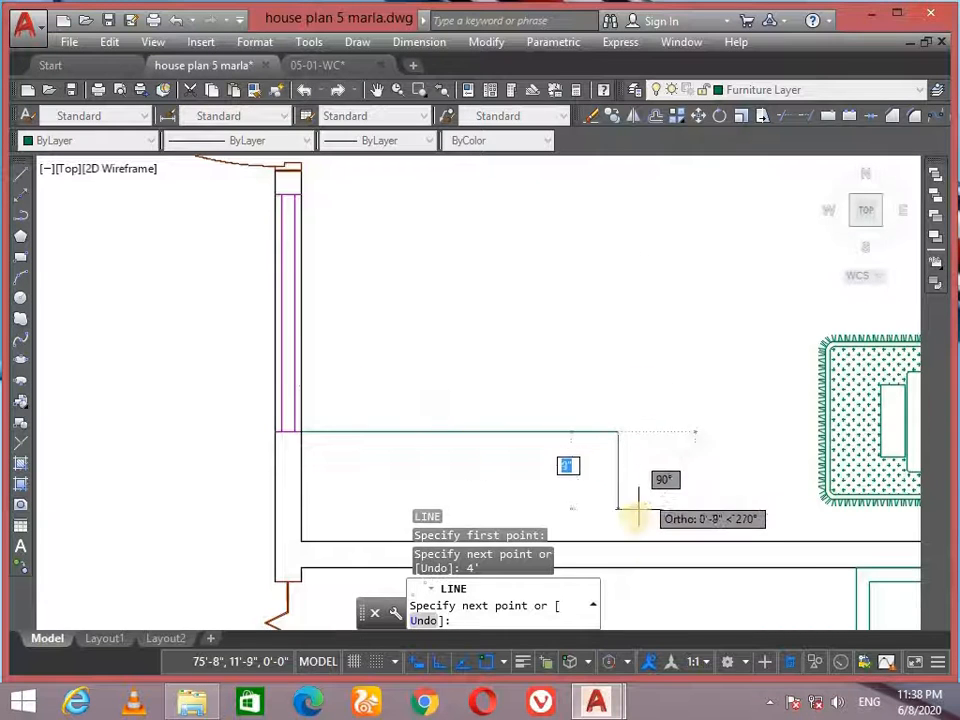
pyautogui.click(647, 541)
pyautogui.press('Return')
# Step: Move the two new partition lines in the bedroom to the Walls Layer
pyautogui.click(647, 485)
pyautogui.click(583, 407)
pyautogui.click(820, 90)
pyautogui.click(765, 250)
pyautogui.press('Escape')
# Step: Offset the vertical partition line 4" to the right and the horizontal one 4" upward
pyautogui.write('o')
pyautogui.press('Return')
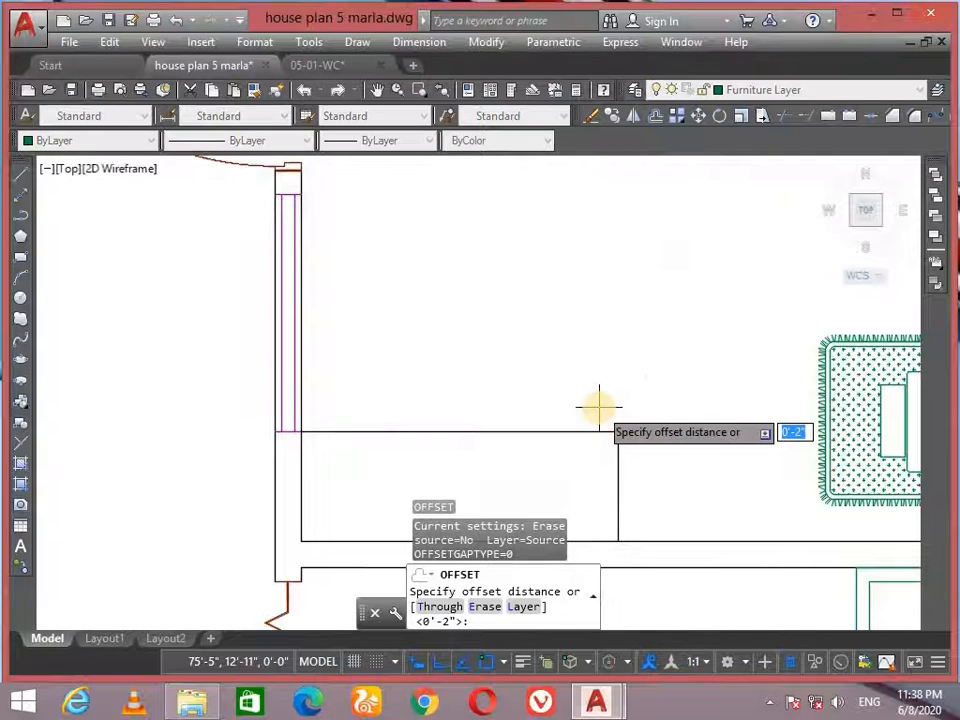
pyautogui.write('4')
pyautogui.press('Return')
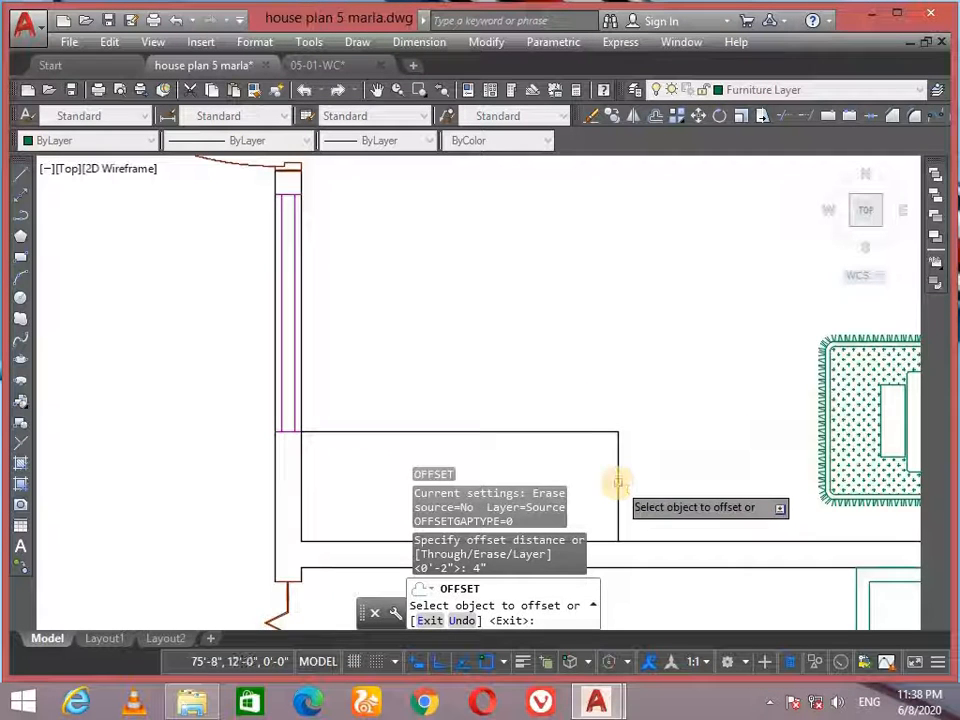
pyautogui.click(616, 482)
pyautogui.moveTo(617, 433); pyautogui.dragTo(638, 343, button='middle')
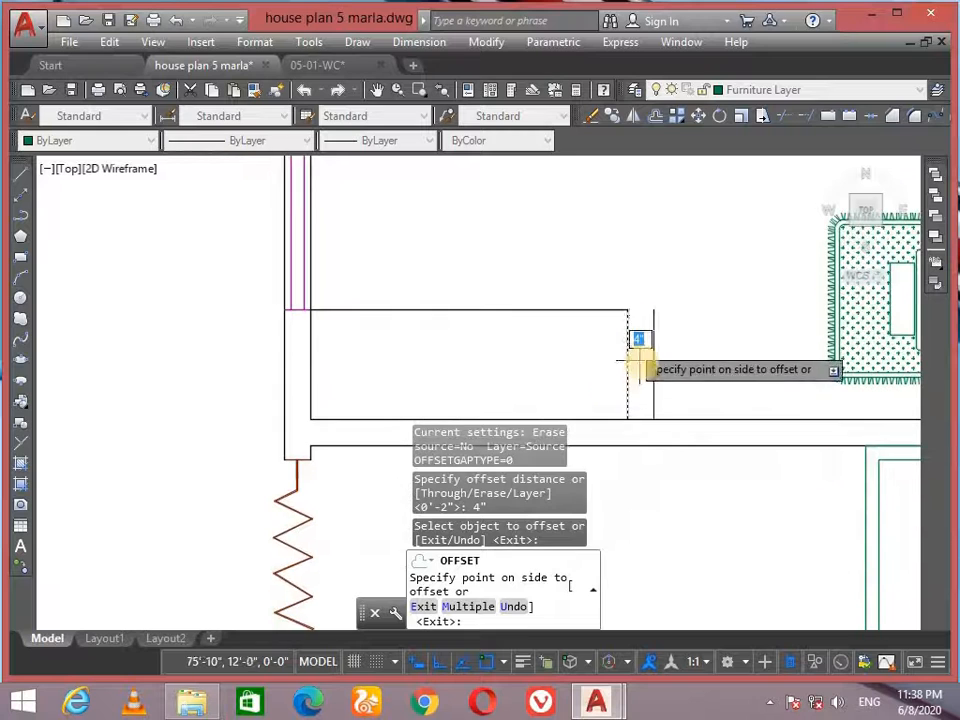
pyautogui.click(638, 345)
pyautogui.click(591, 307)
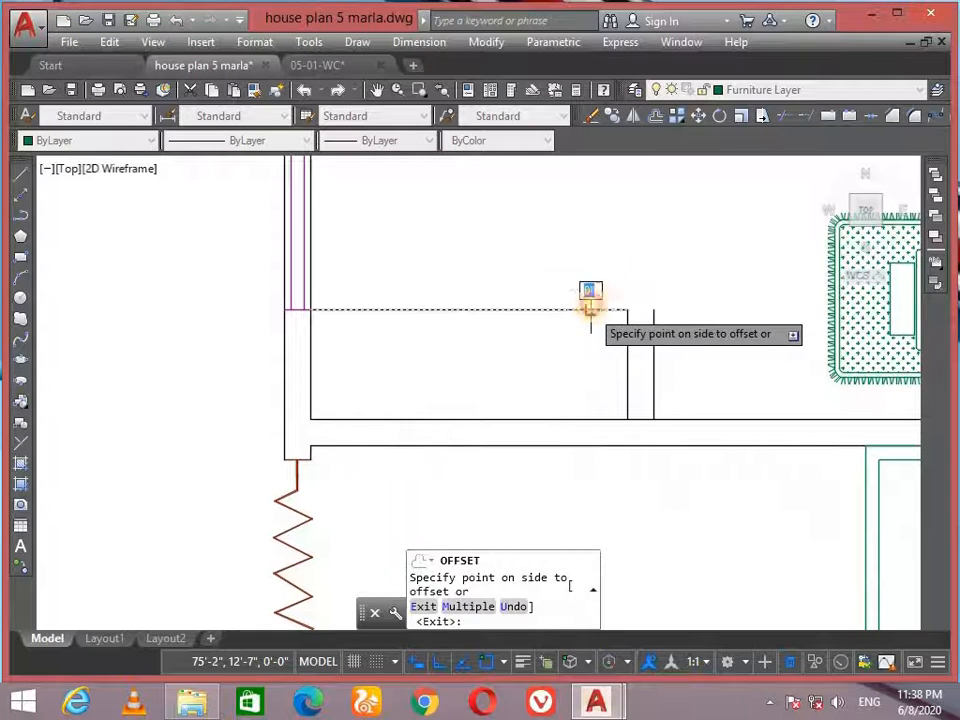
pyautogui.click(619, 238)
pyautogui.press('Escape')
# Step: Delete the four partition lines in the bedroom's lower left corner
pyautogui.click(690, 236)
pyautogui.click(594, 339)
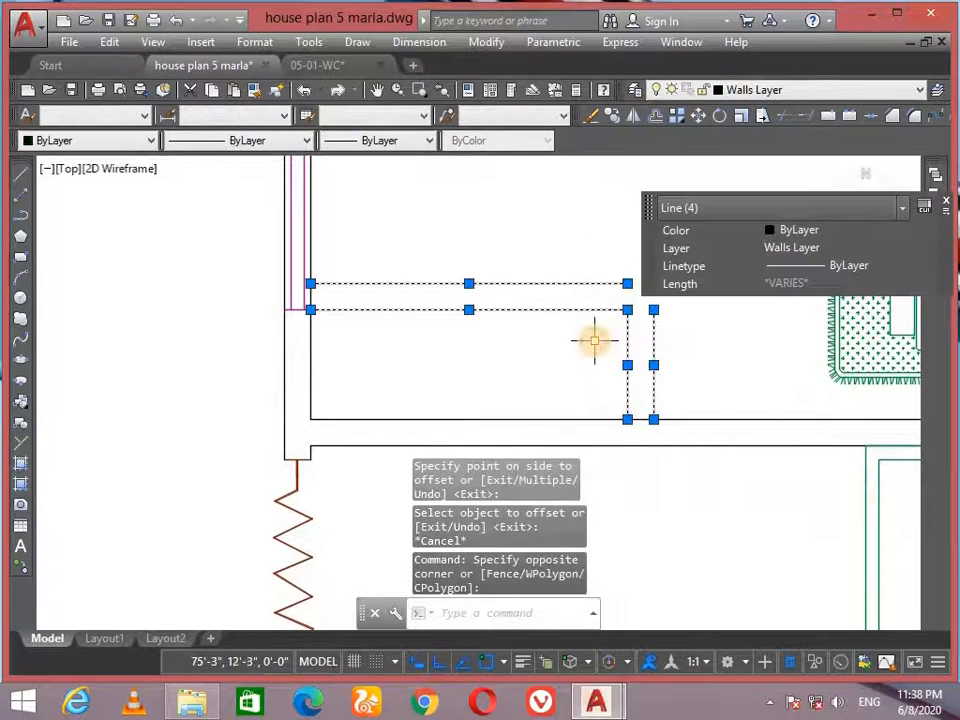
pyautogui.press('Delete')
# Step: Start aligning the WC block, matching the tank's upper left corner to a point on the small bathroom's inner right wall
pyautogui.scroll(-5, 610, 322)
pyautogui.moveTo(620, 324); pyautogui.dragTo(463, 411, button='middle')
pyautogui.scroll(2, 650, 258)
pyautogui.moveTo(648, 261); pyautogui.dragTo(598, 370, button='middle')
pyautogui.scroll(-4, 636, 270)
pyautogui.click(681, 201)
pyautogui.click(628, 288)
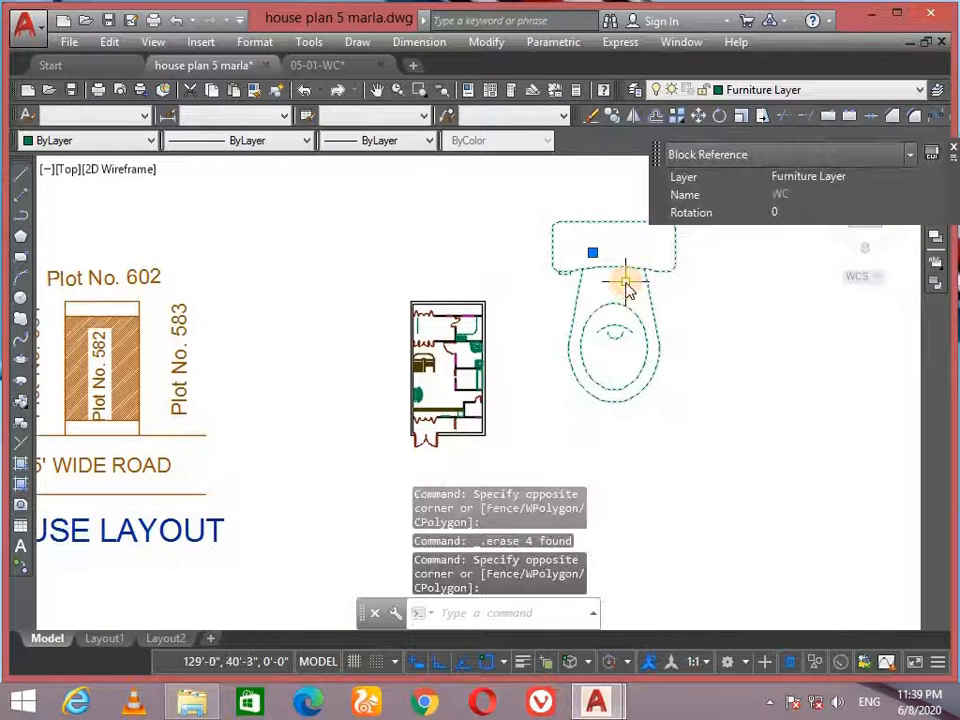
pyautogui.write('al')
pyautogui.press('Return')
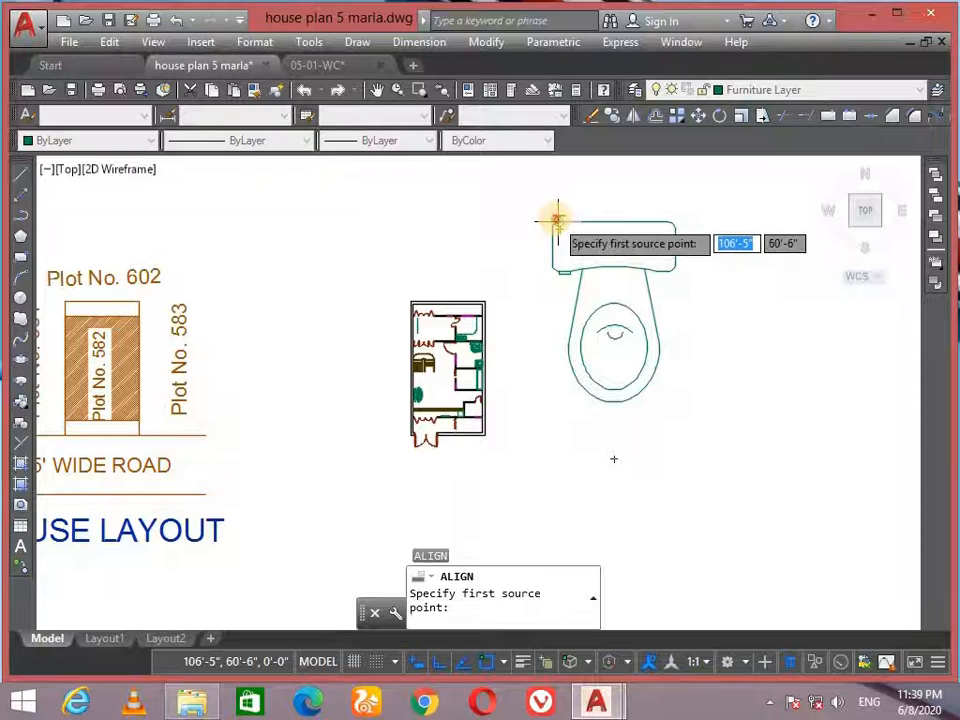
pyautogui.click(559, 230)
pyautogui.scroll(5, 465, 418)
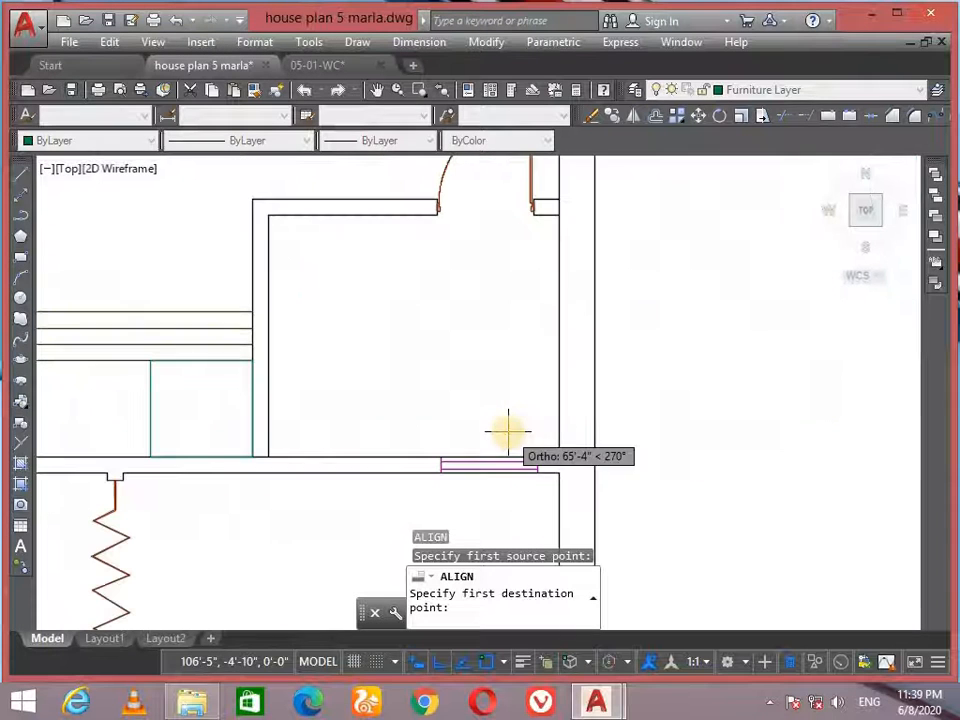
pyautogui.click(561, 380)
# Step: Continue the alignment with the tank's upper right corner as the second source point and bring the small bathroom into close view
pyautogui.scroll(-5, 567, 383)
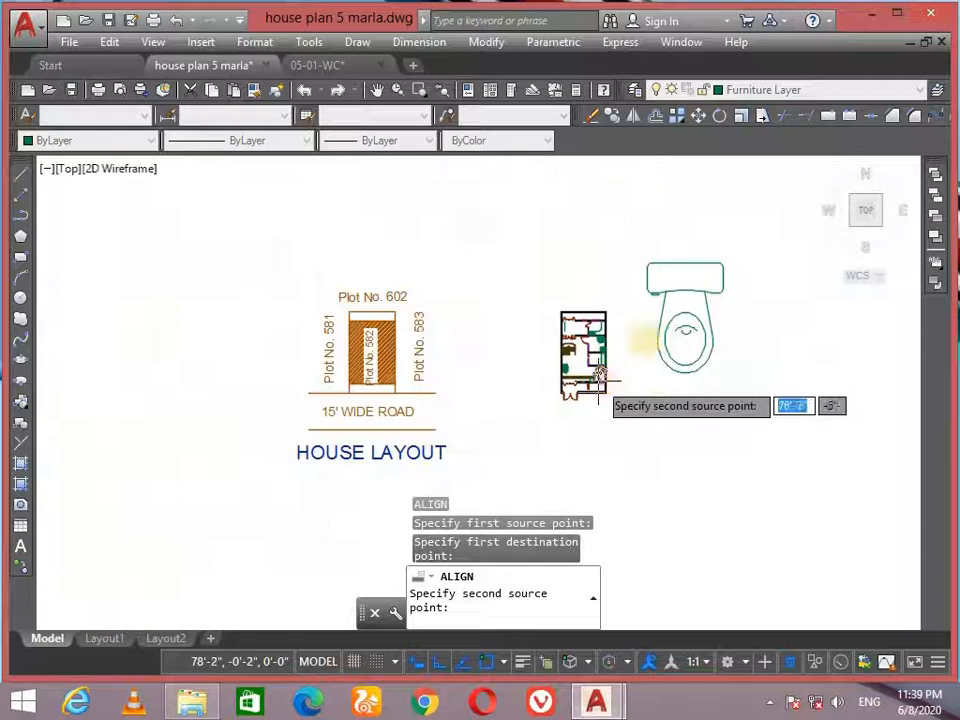
pyautogui.click(721, 263)
pyautogui.scroll(10, 604, 388)
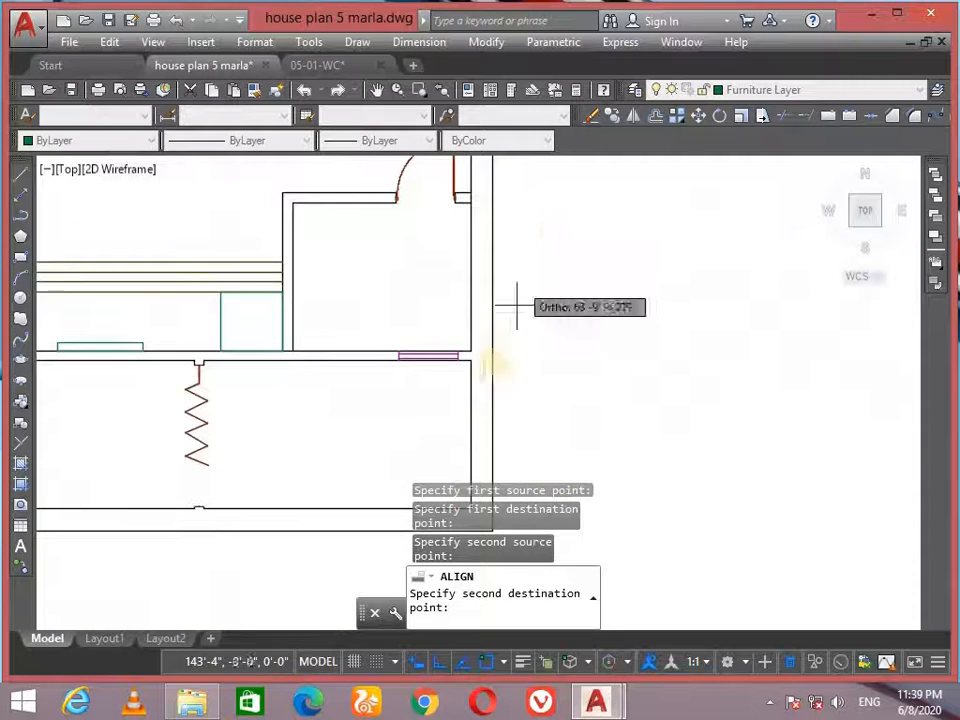